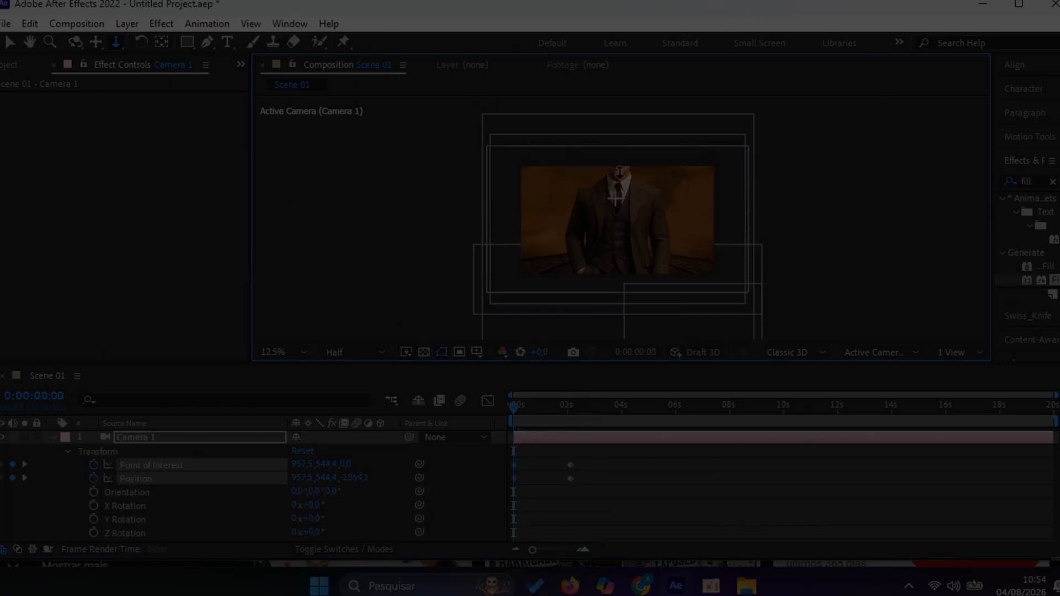
right_click(514, 465)
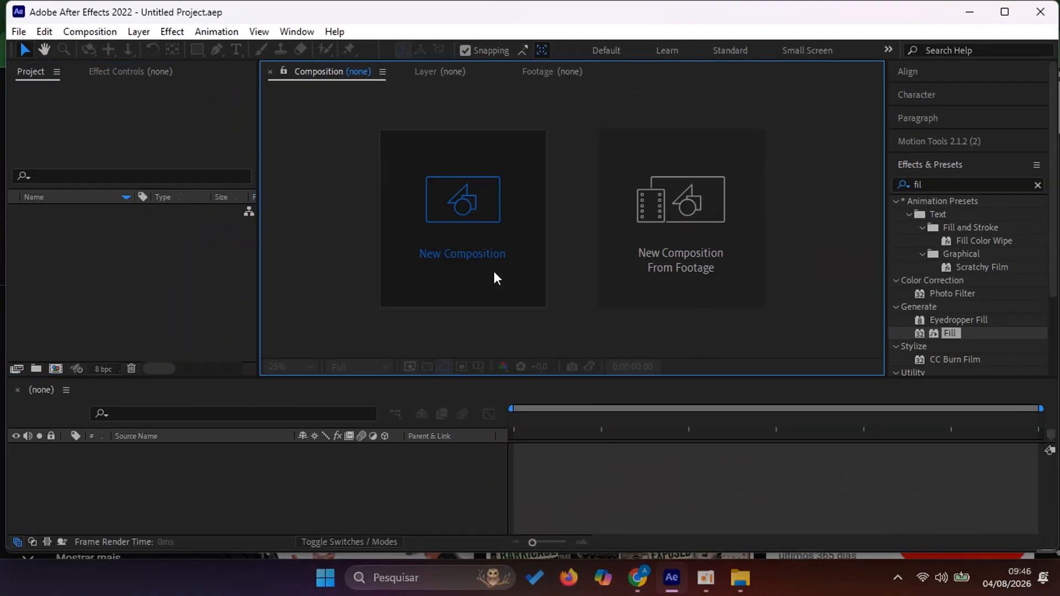
- Create a new 1920 × 1080 composition named Scene 01 at 30 fps with a 20-second duration
left_click(493, 270)
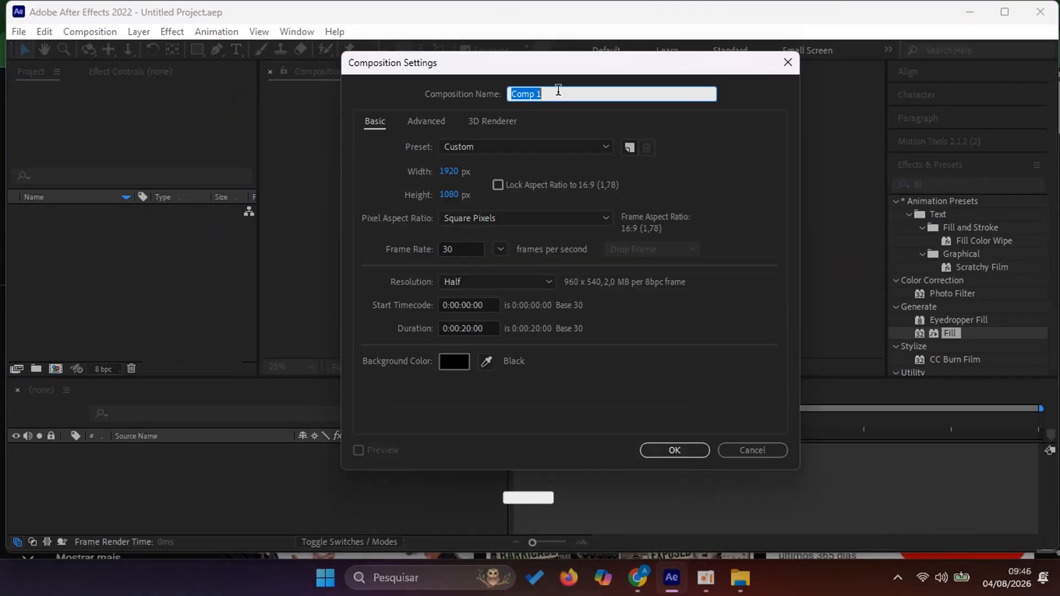
type("Sc")
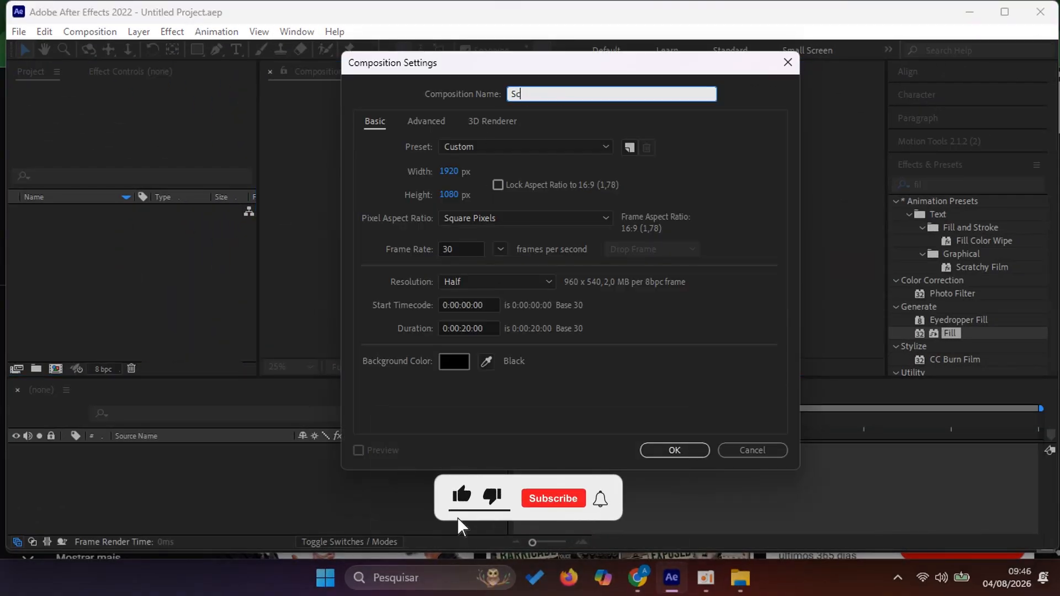
type("ene 01")
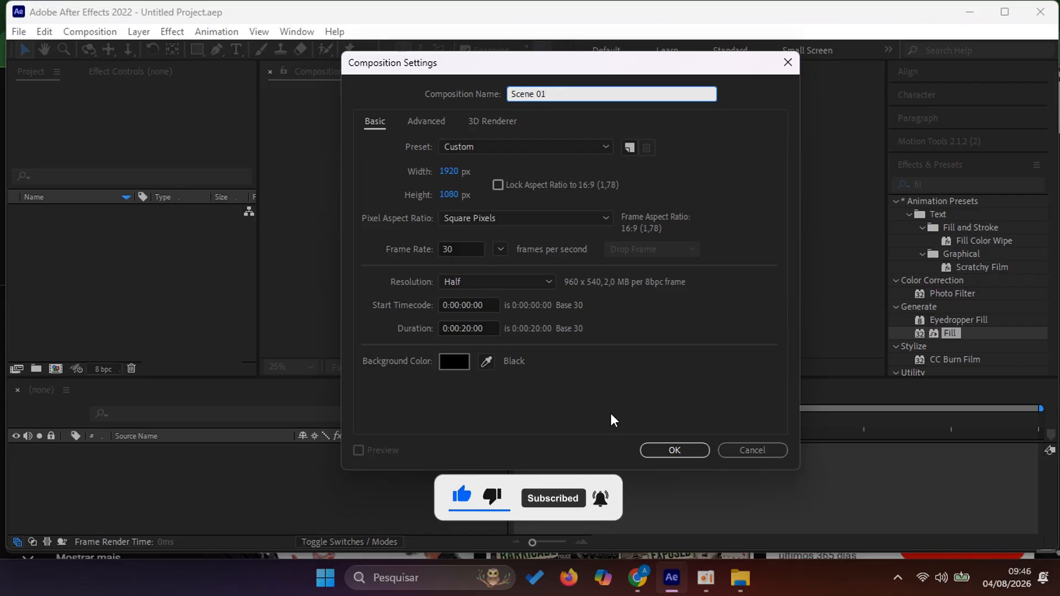
left_click(668, 449)
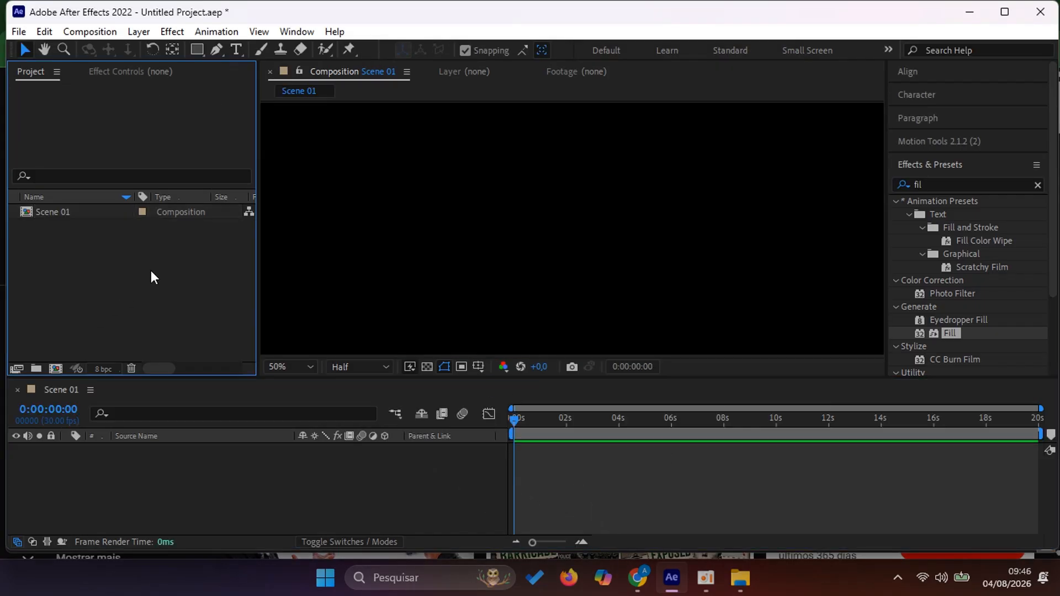
- Import the BG, Desk, Man, Photo Frame, Sky GreenScreen and Sky files into the project as footage
double_click(151, 271)
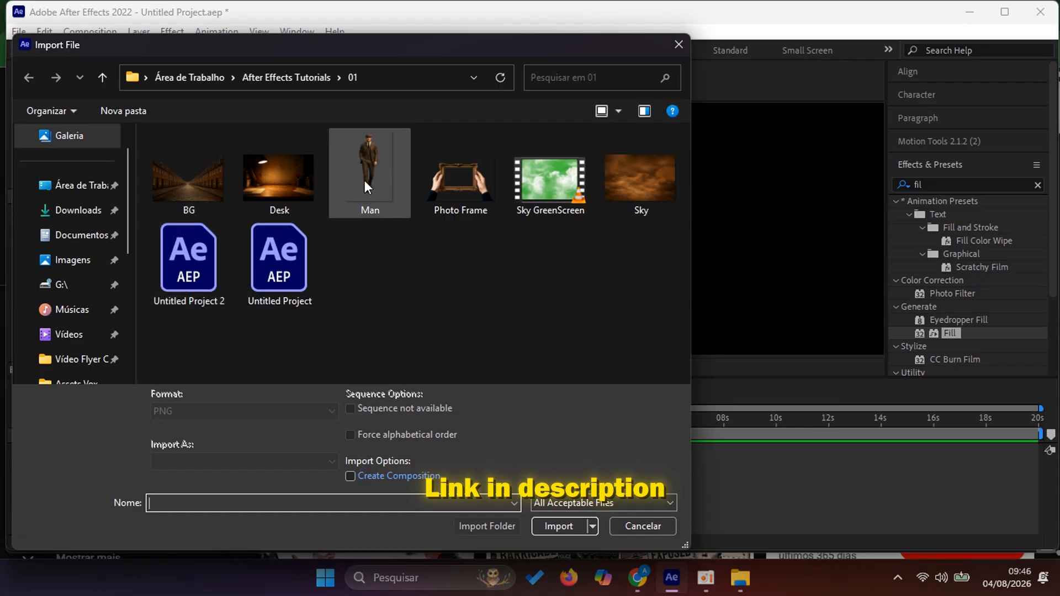
left_click(202, 177)
left_click(282, 183, "ctrl")
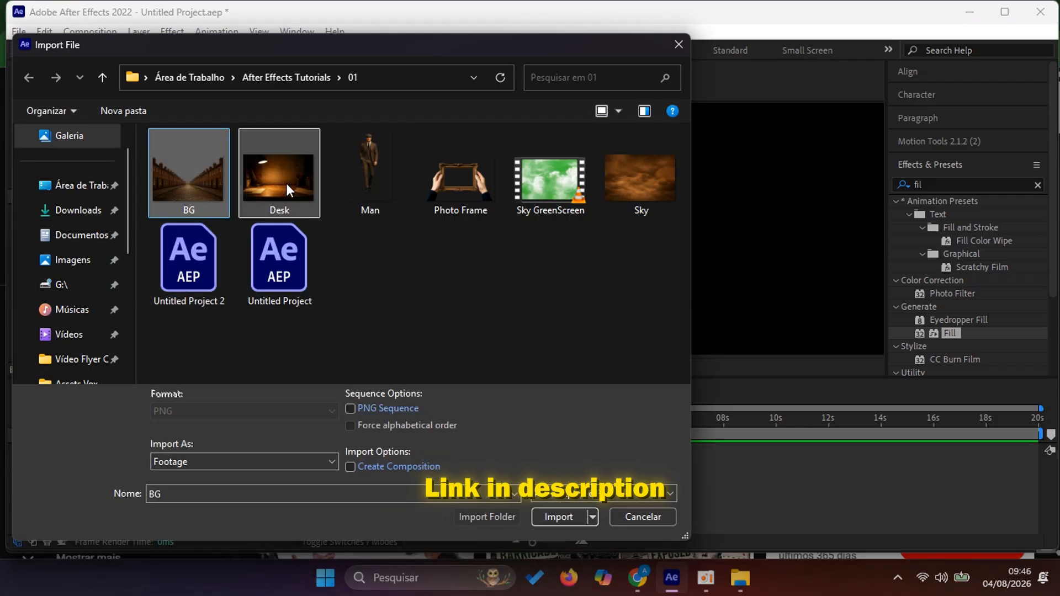
left_click(366, 184, "ctrl")
left_click(459, 191, "ctrl")
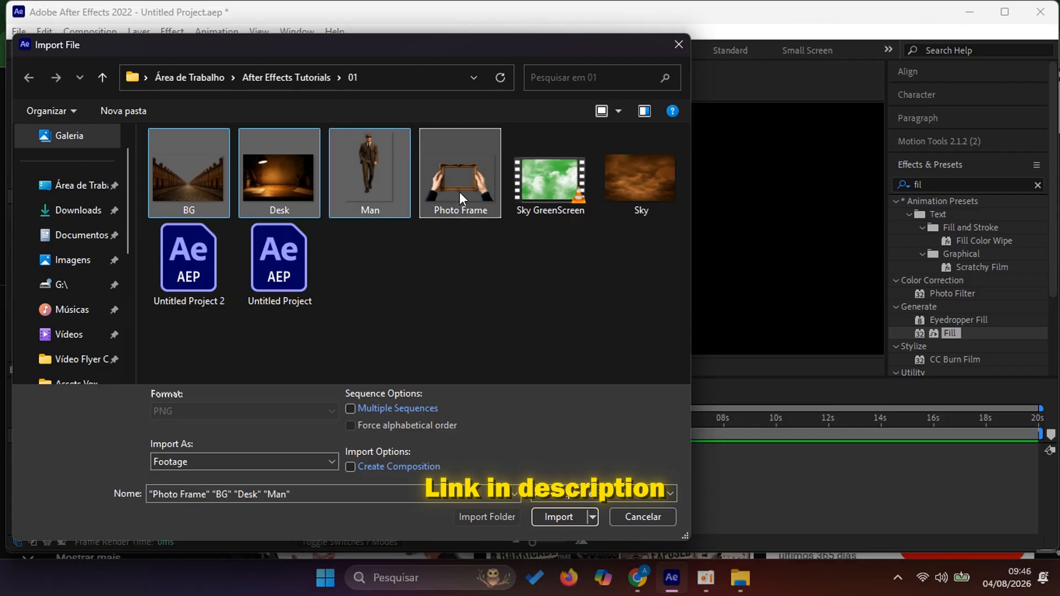
left_click(549, 197, "ctrl")
left_click(624, 194, "ctrl")
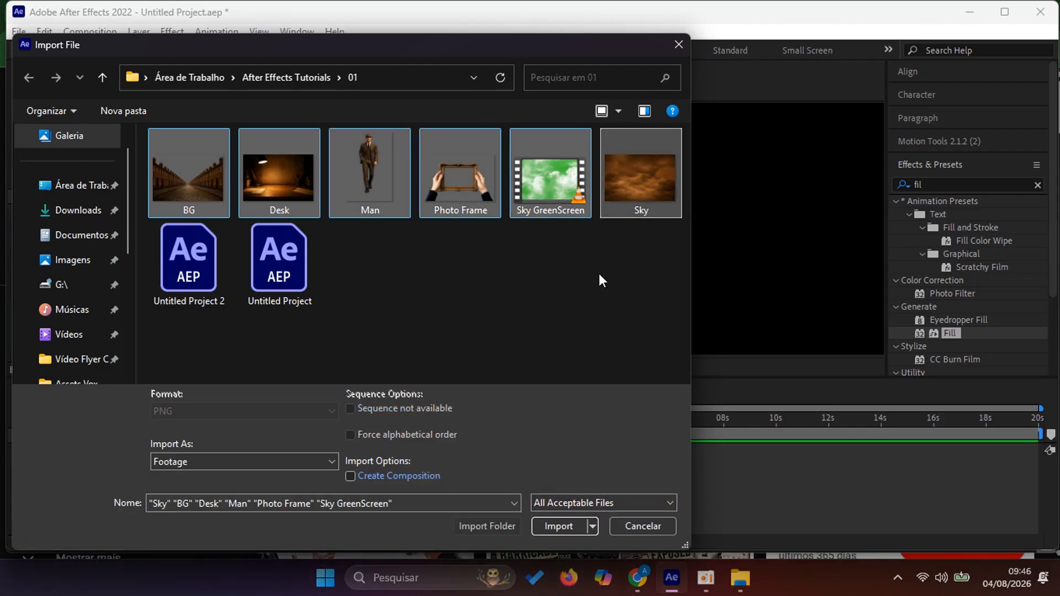
left_click(551, 525)
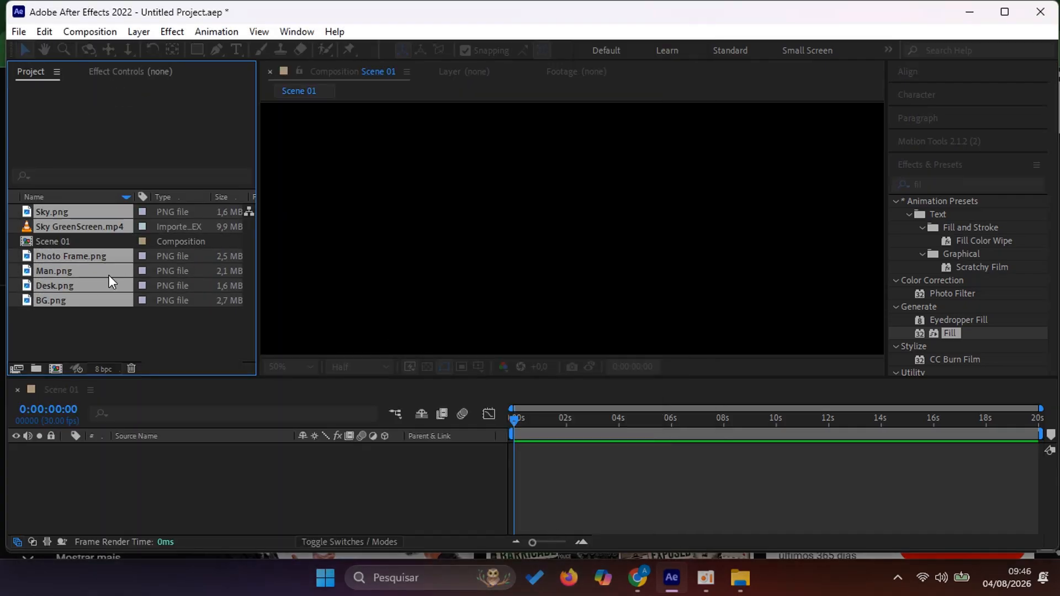
left_click(108, 317)
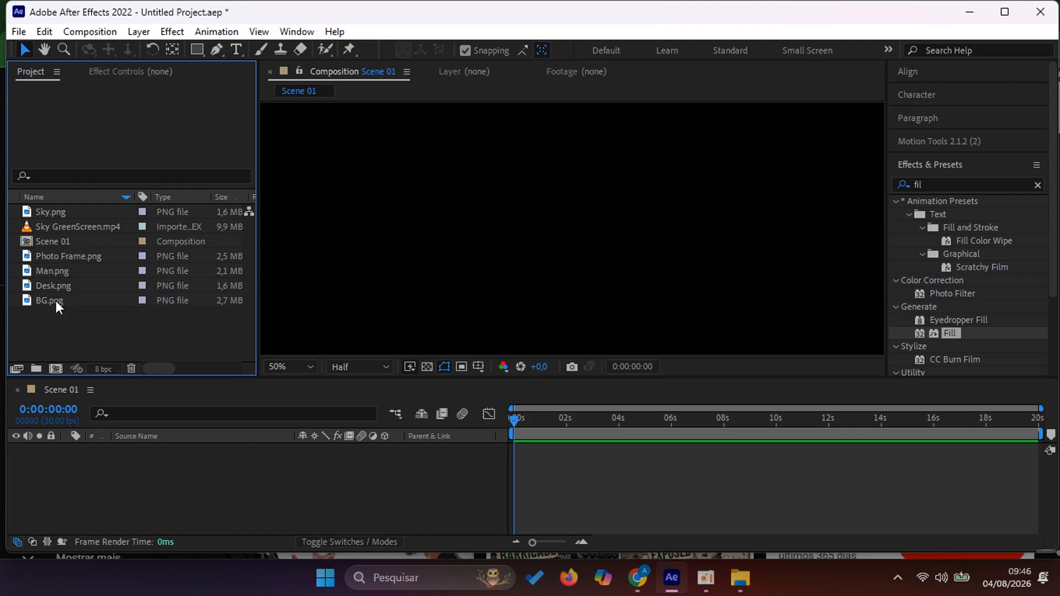
- Add BG.png to the Scene 01 composition as a layer
left_click_drag(56, 301, 150, 454)
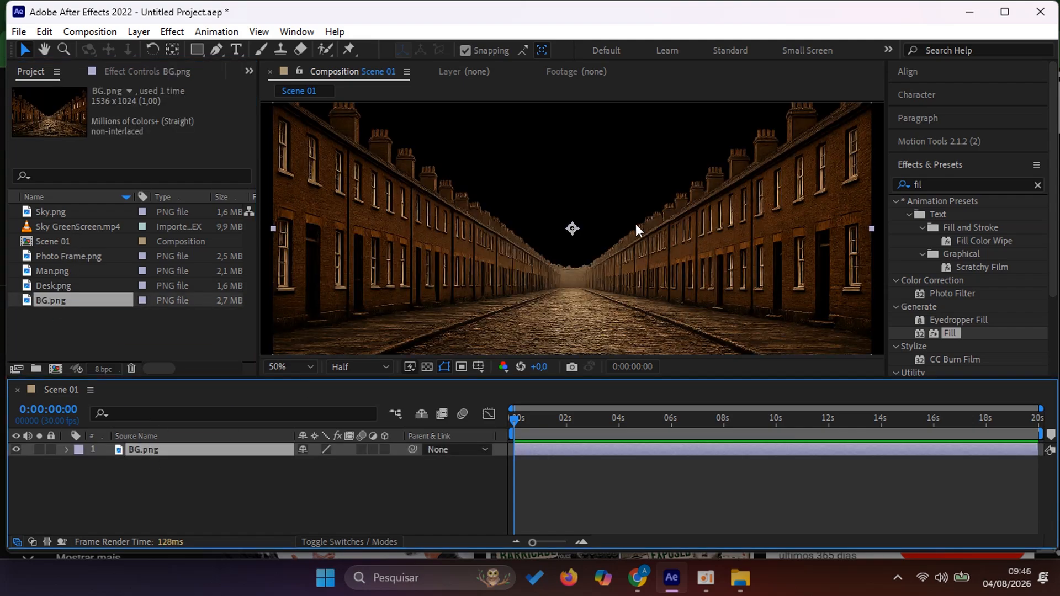
key("comma")
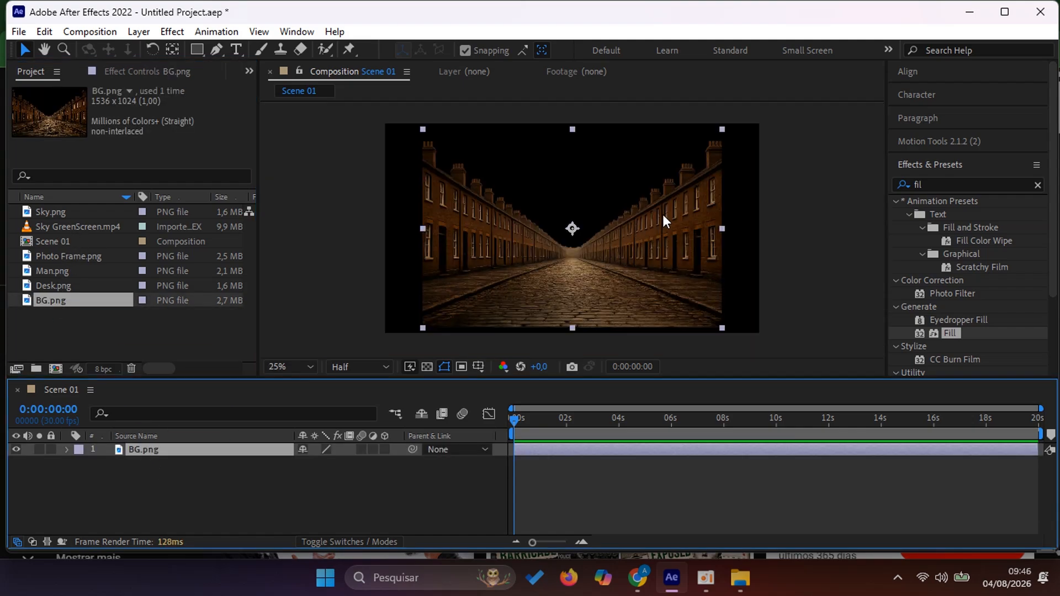
- Draw a closed Pen tool mask on the BG.png layer around the left row of houses, following the base of its walls
left_click(221, 49)
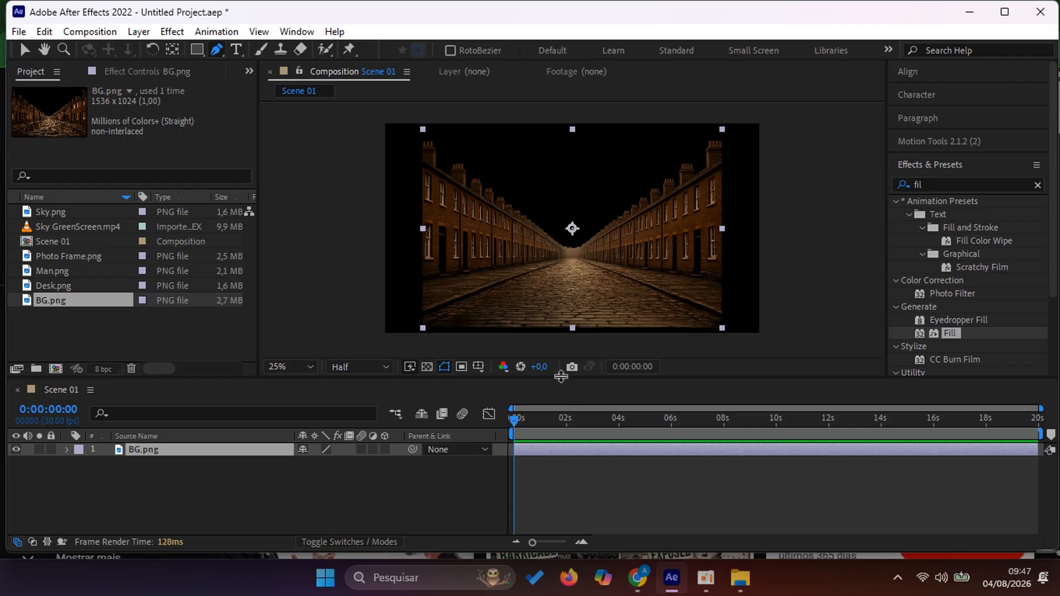
left_click_drag(561, 377, 561, 400)
key("period")
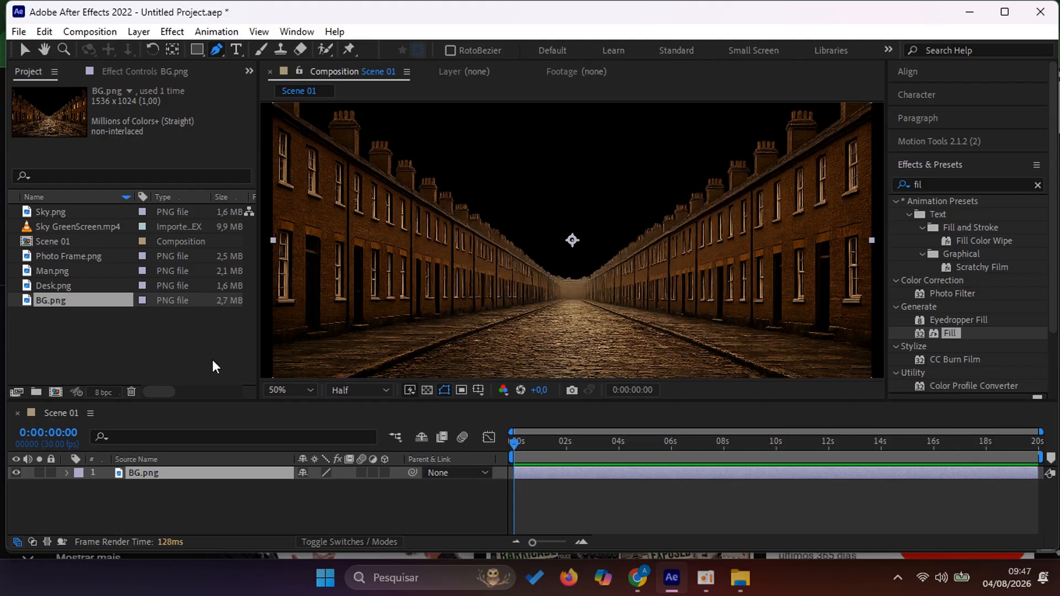
left_click(266, 347)
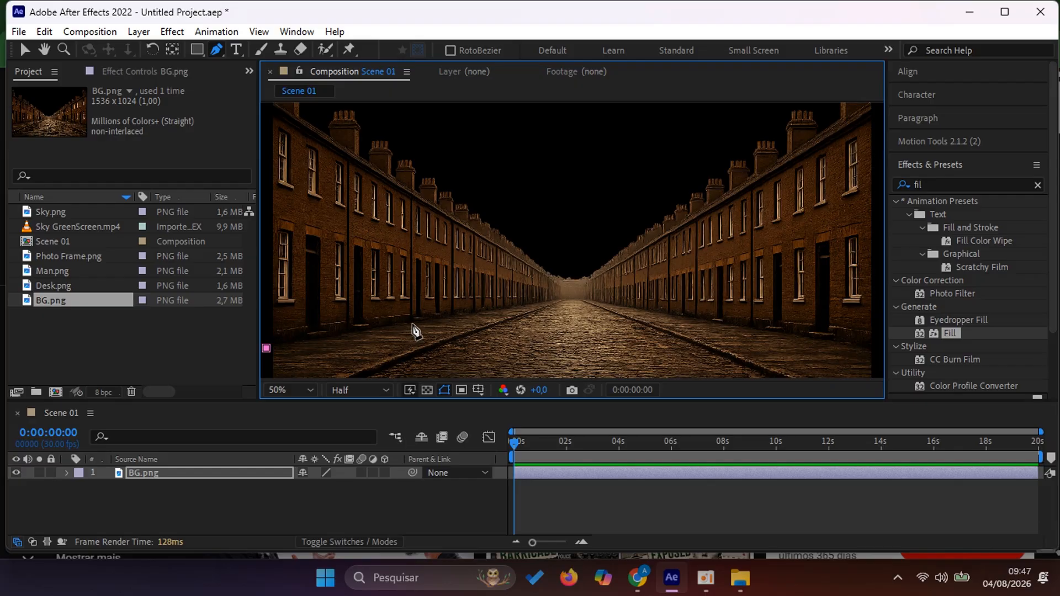
left_click_drag(412, 324, 479, 313)
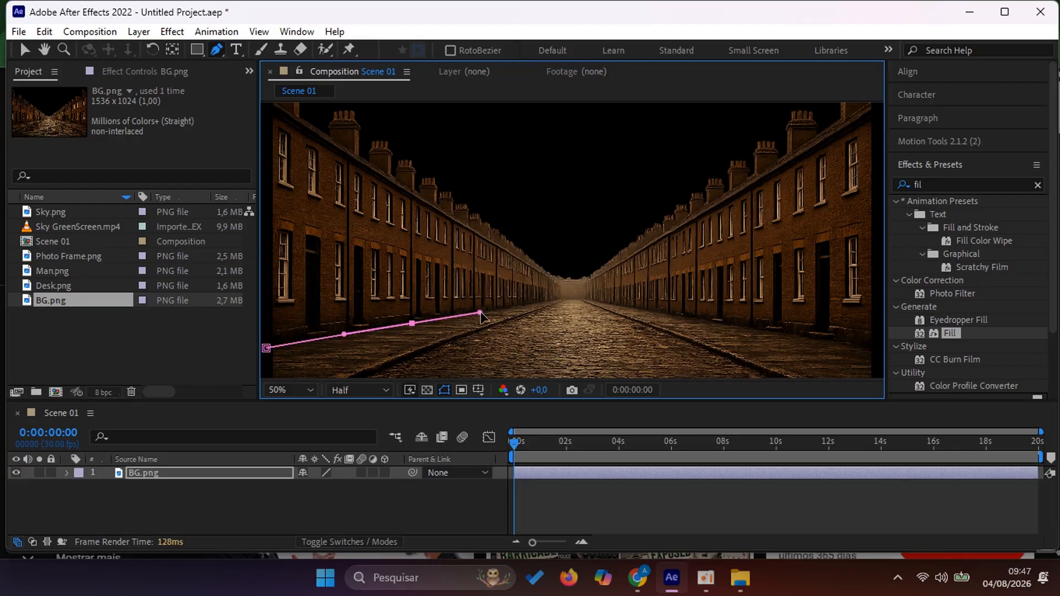
left_click(561, 298)
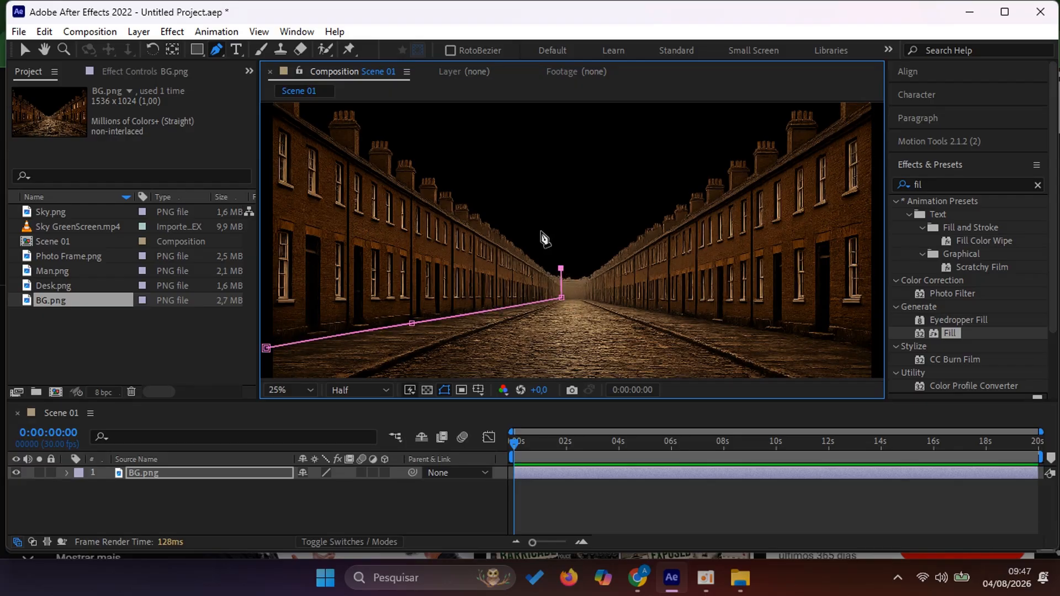
scroll(545, 239, "down", 1)
left_click(515, 192)
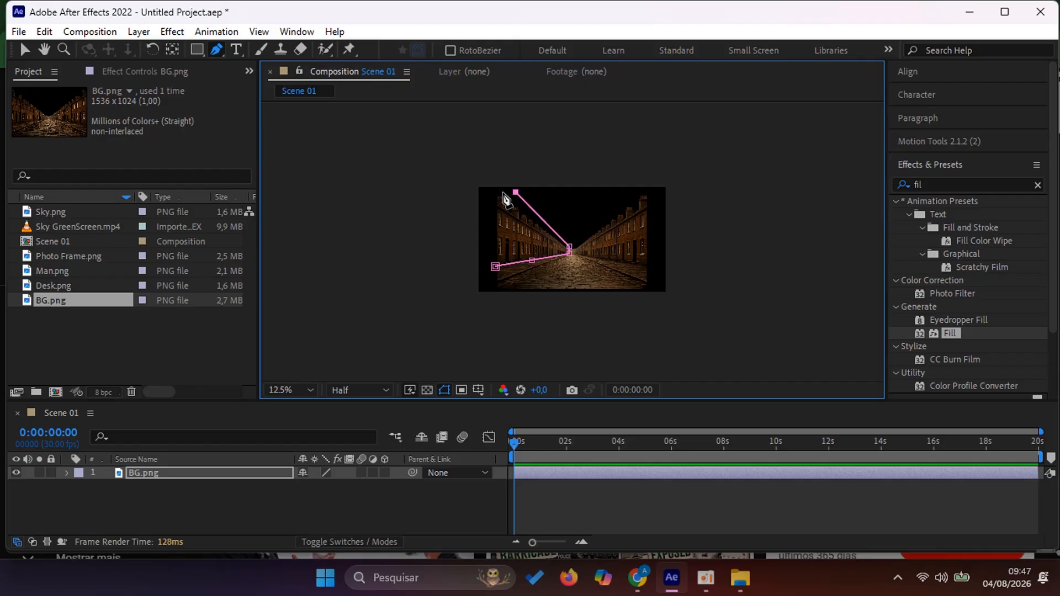
left_click(486, 202)
left_click(496, 266)
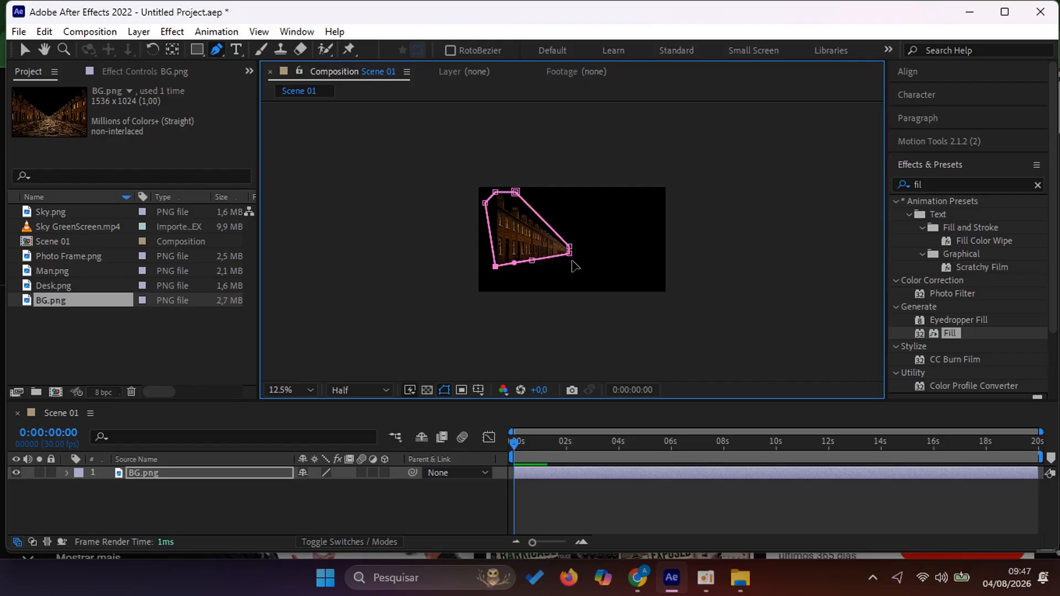
scroll(574, 265, "up", 1)
- Duplicate the masked BG.png layer
left_click(157, 472)
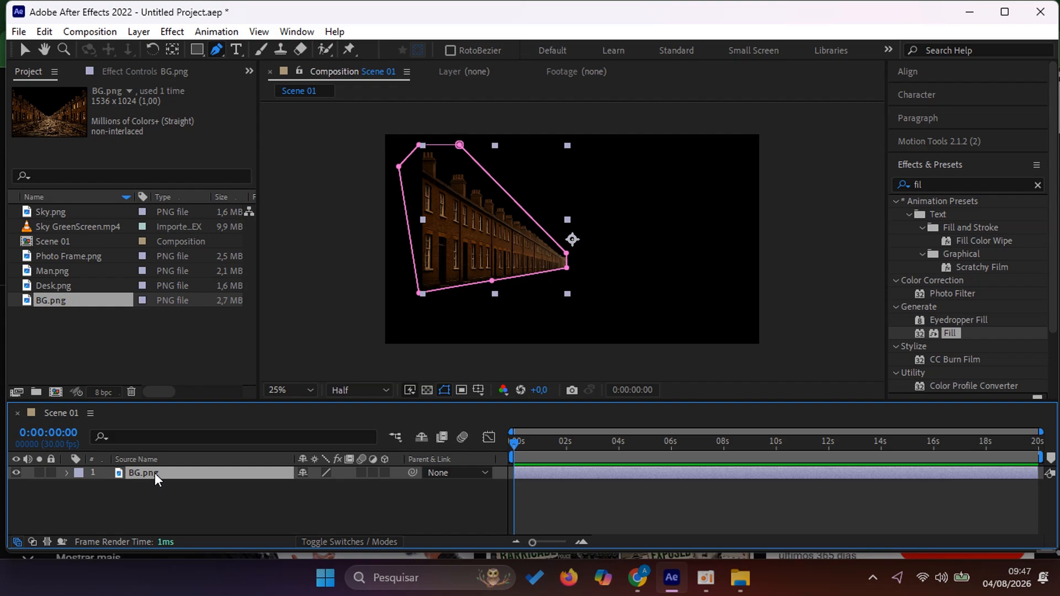
right_click(154, 474)
key("Escape")
left_click(44, 31)
left_click(93, 235)
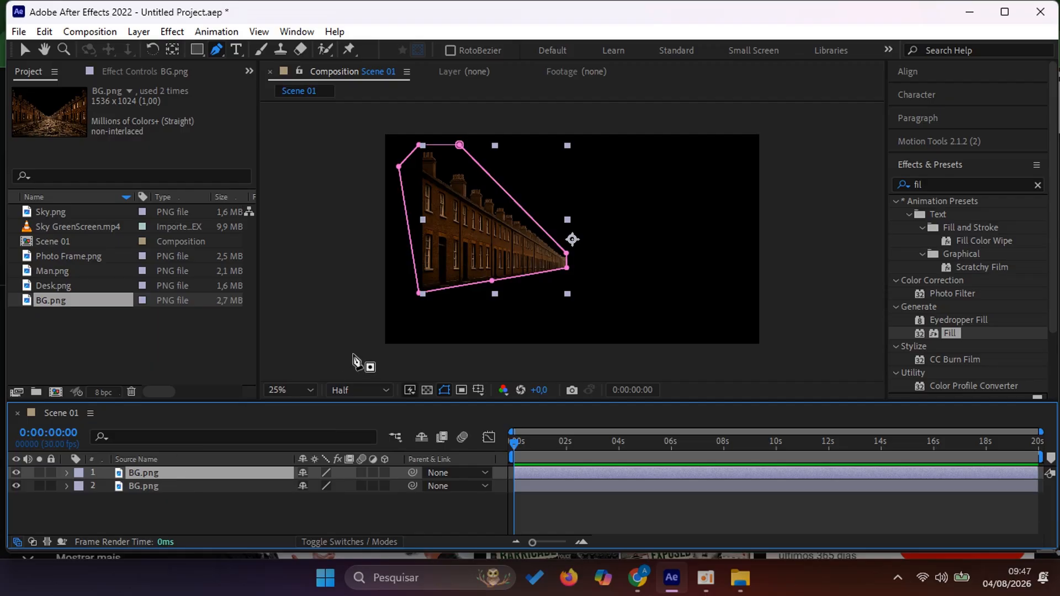
- Reshape the upper BG.png layer's Mask 1, moving its inner points outward around the right row of houses, with the mask not inverted
left_click(67, 473)
left_click(81, 487)
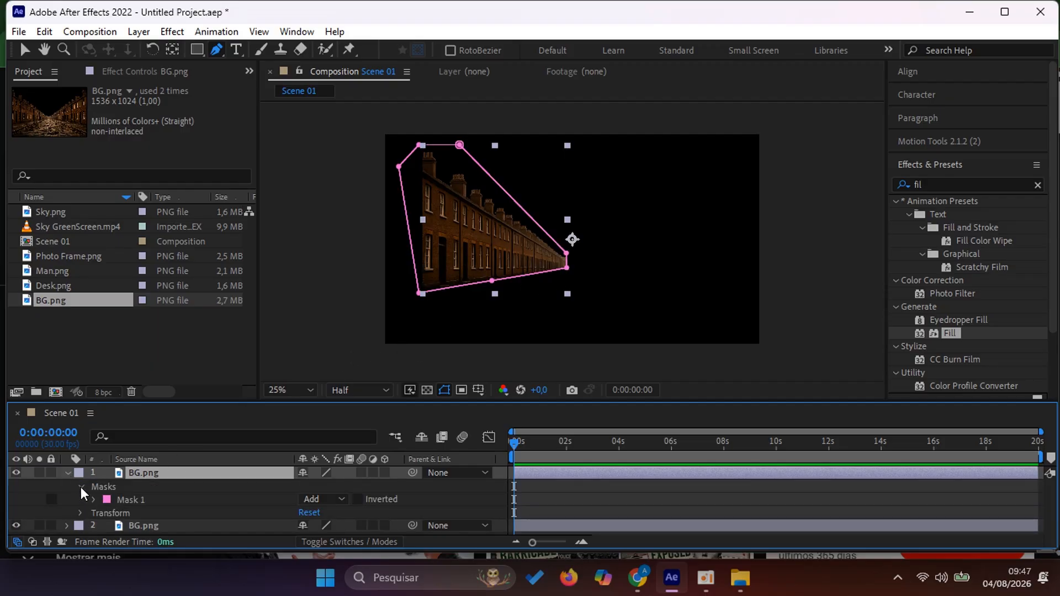
left_click(359, 499)
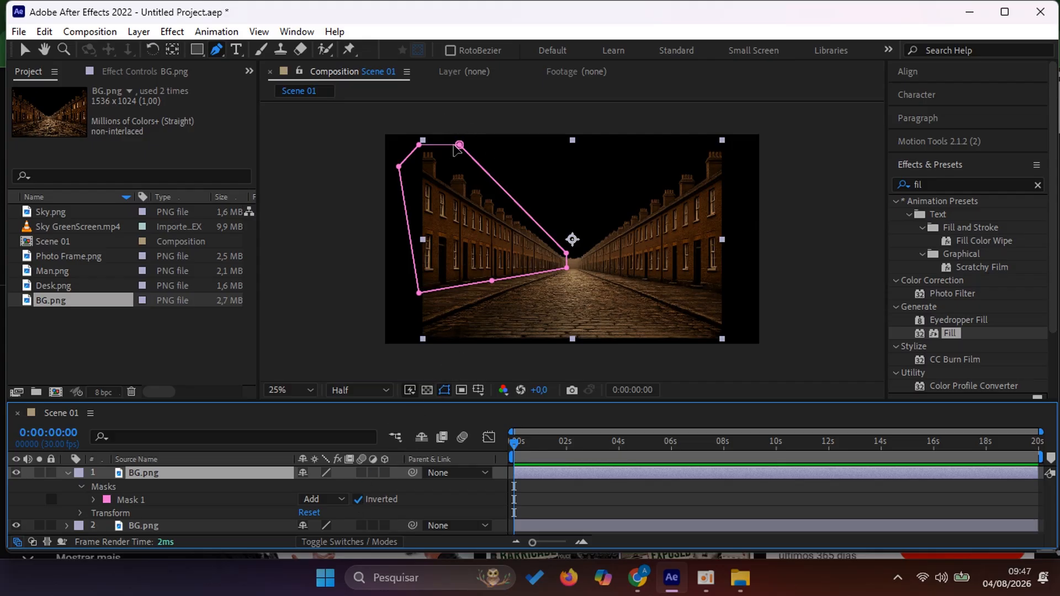
left_click_drag(459, 145, 717, 138)
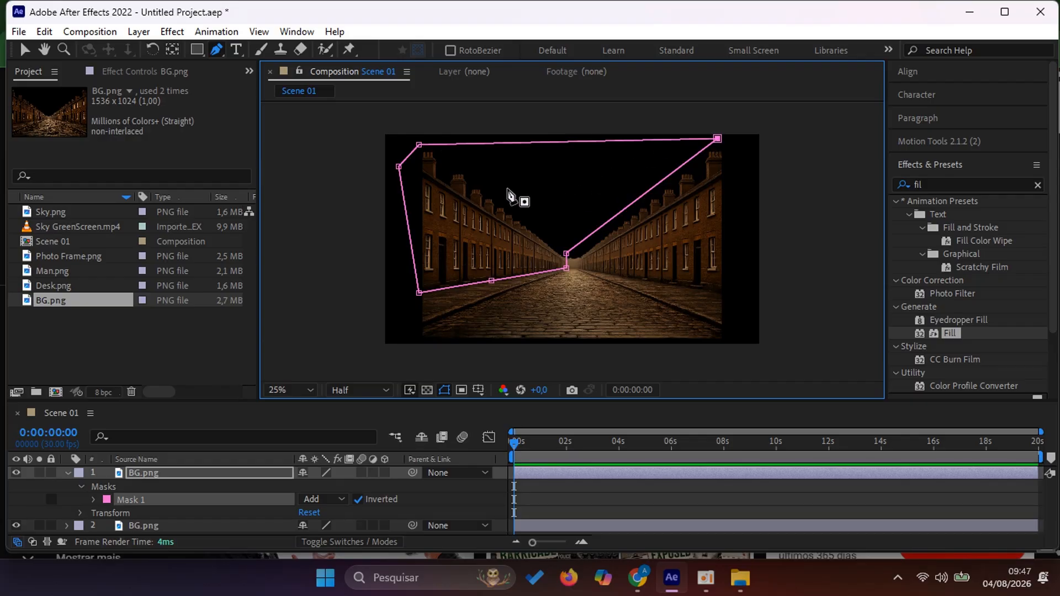
left_click(357, 500)
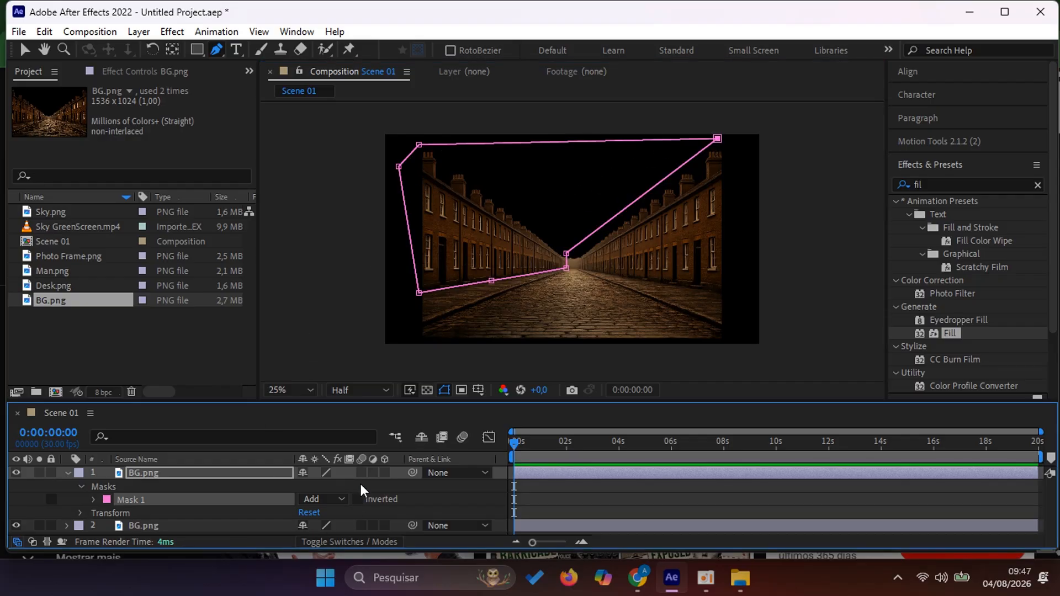
left_click_drag(566, 268, 732, 323)
left_click_drag(568, 255, 748, 189)
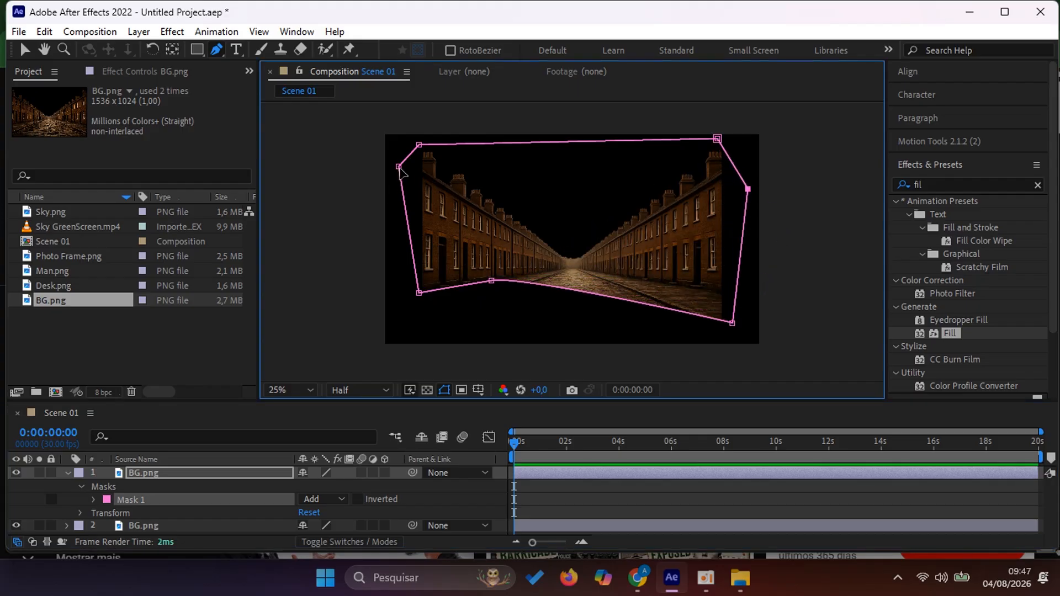
- Move the mask's remaining left-side points to the street's vanishing point so the mask encloses the inner end of the right houses
left_click_drag(399, 166, 564, 232)
left_click_drag(420, 145, 570, 256)
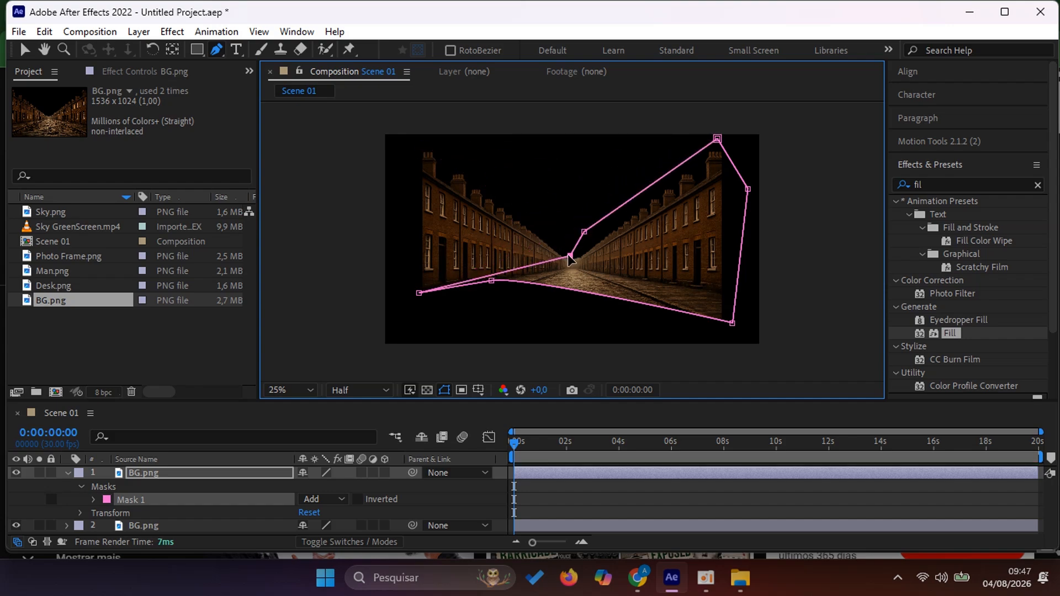
left_click_drag(492, 281, 594, 296)
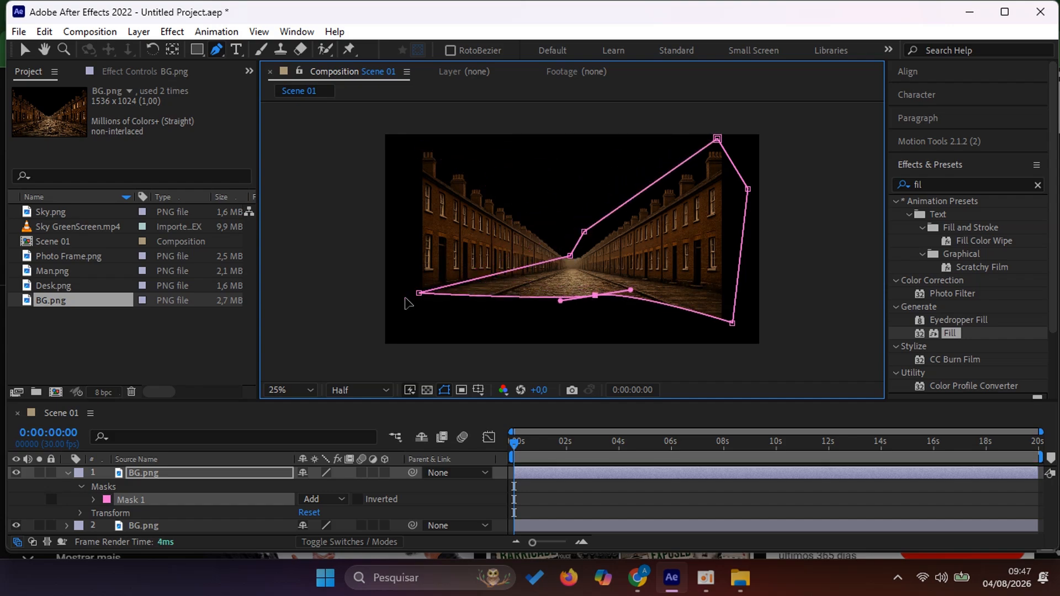
left_click_drag(419, 293, 586, 299)
key("period")
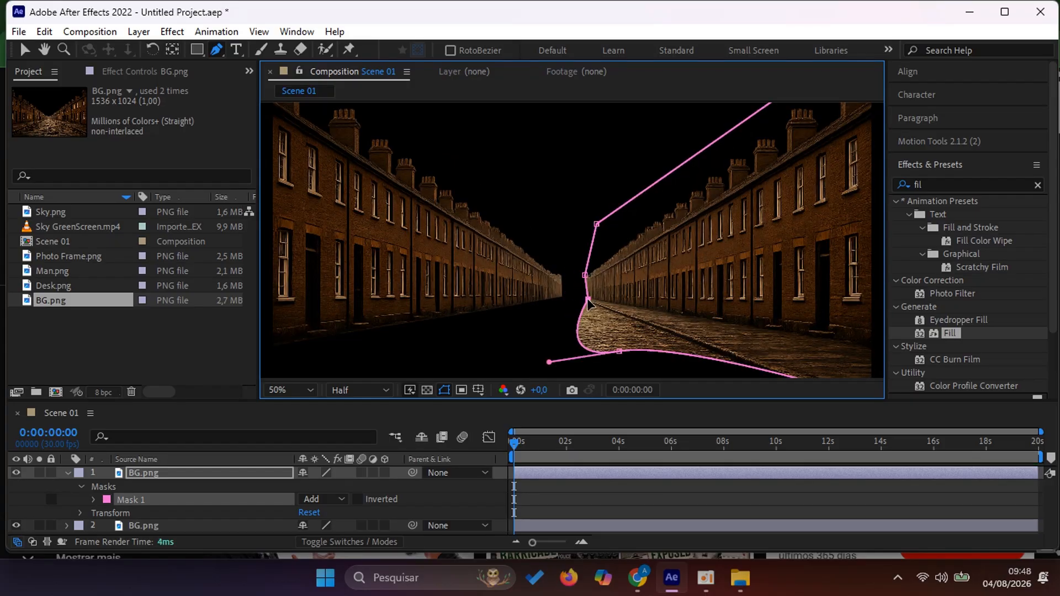
left_click_drag(599, 226, 603, 246)
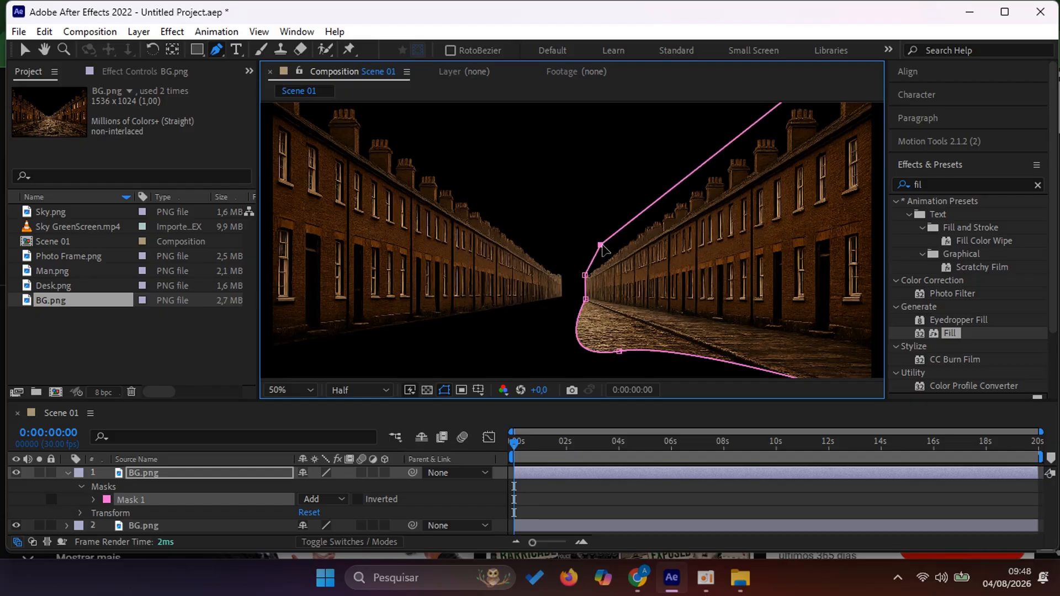
- Reshape the lower edge of the right houses' mask to follow the base of their walls, leaving the street outside it
scroll(418, 219, "down", 1)
scroll(721, 309, "up", 1)
key("space")
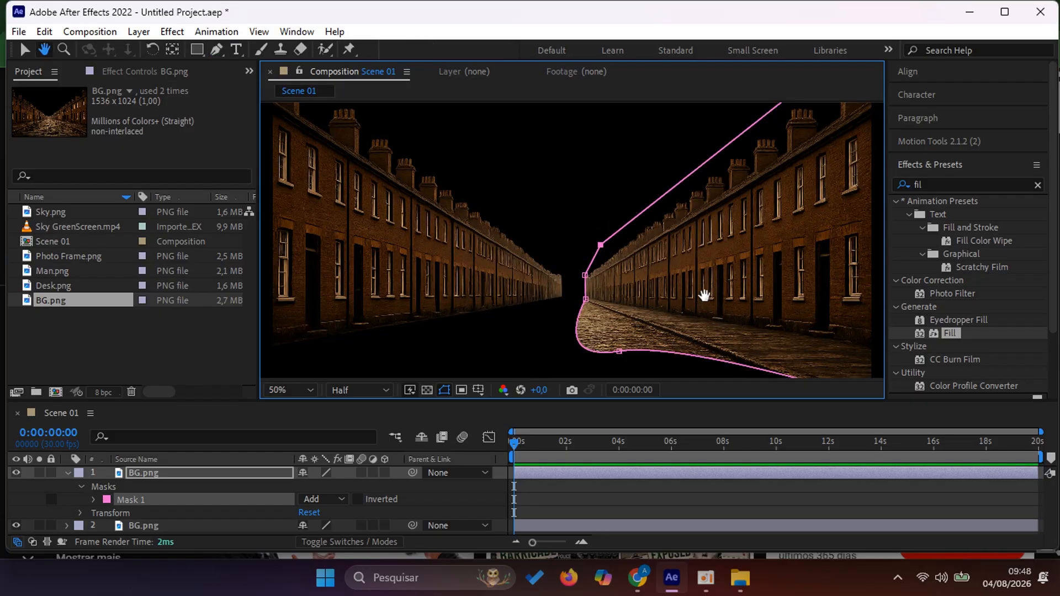
left_click_drag(705, 296, 582, 220)
left_click_drag(499, 276, 574, 244)
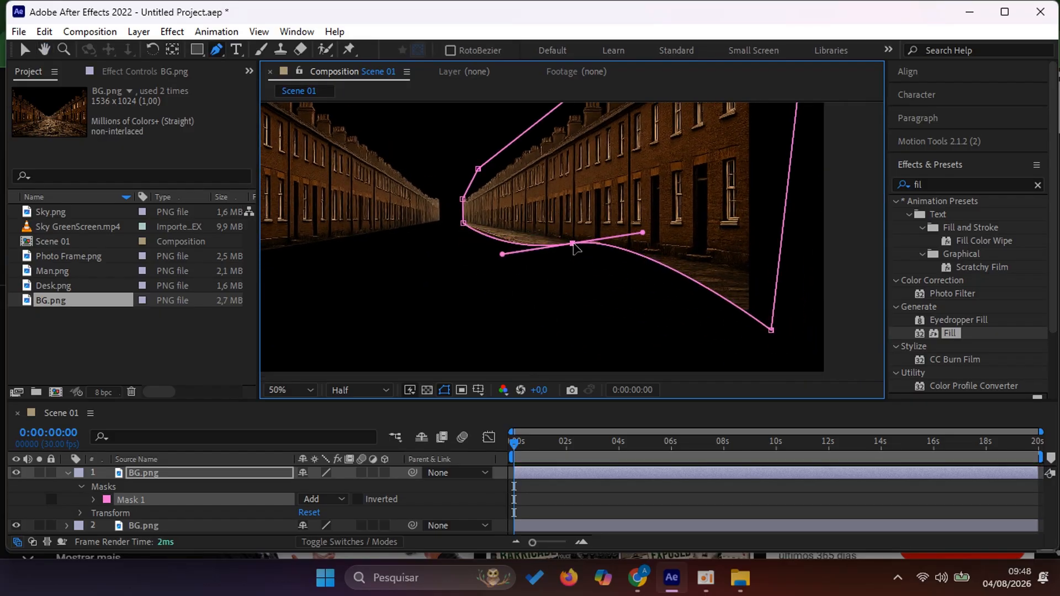
left_click_drag(503, 254, 515, 233)
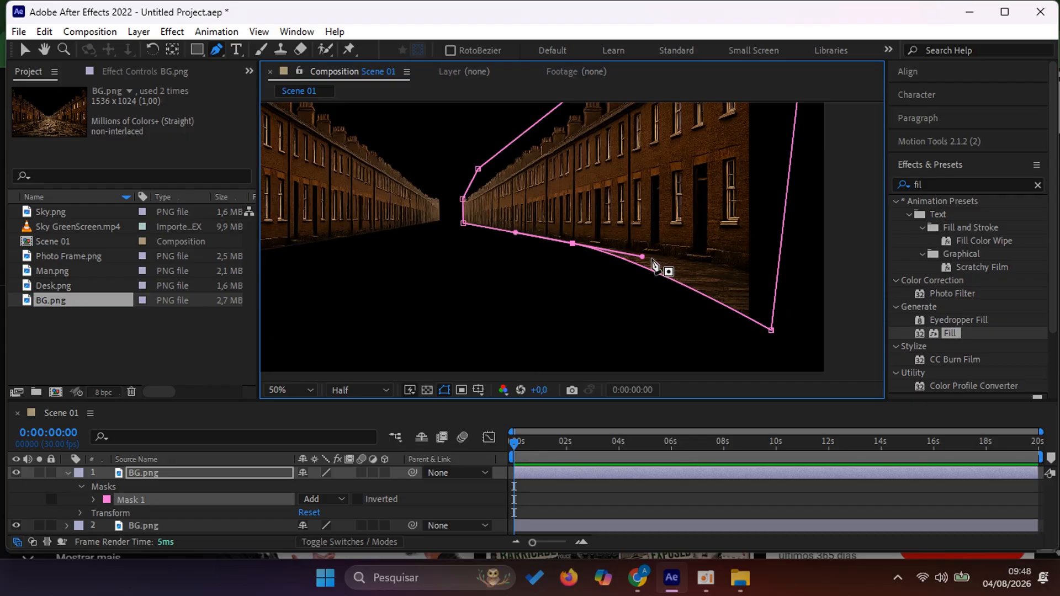
left_click_drag(771, 330, 793, 274)
scroll(572, 246, "up", 2)
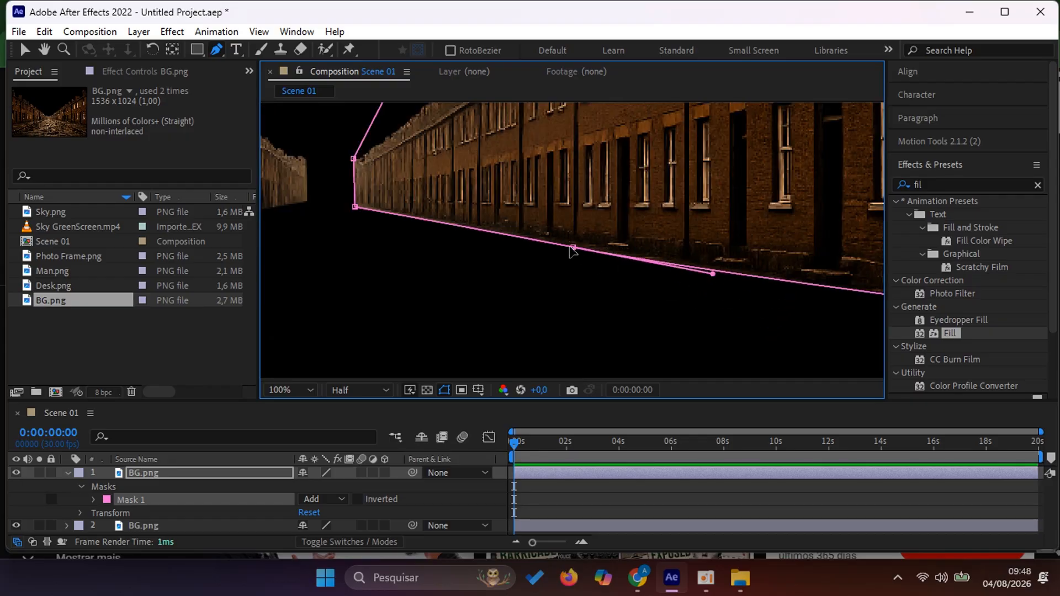
left_click(574, 244)
scroll(552, 242, "down", 4)
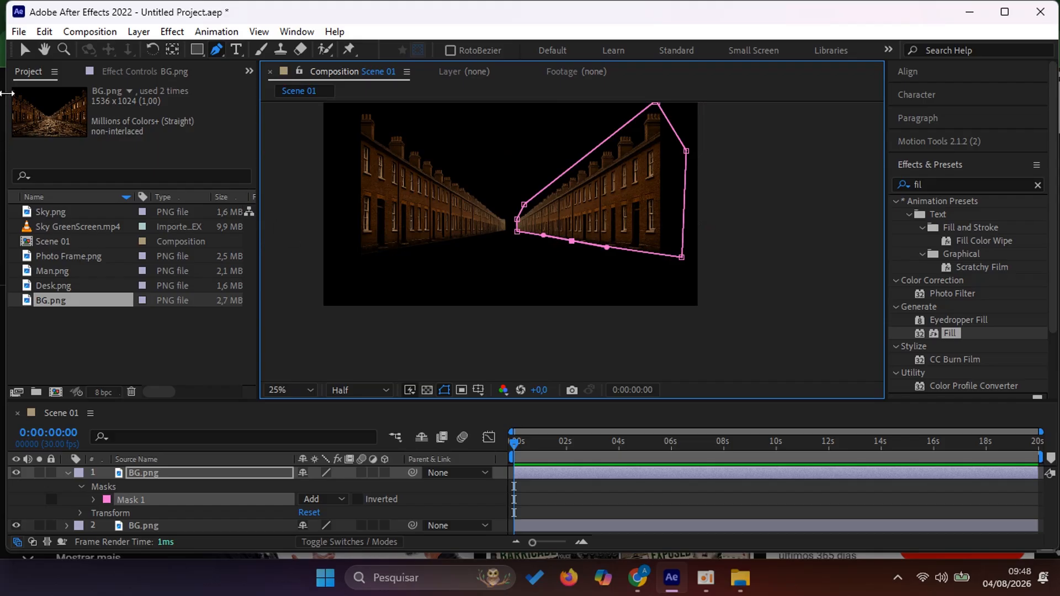
left_click(24, 51)
left_click(67, 473)
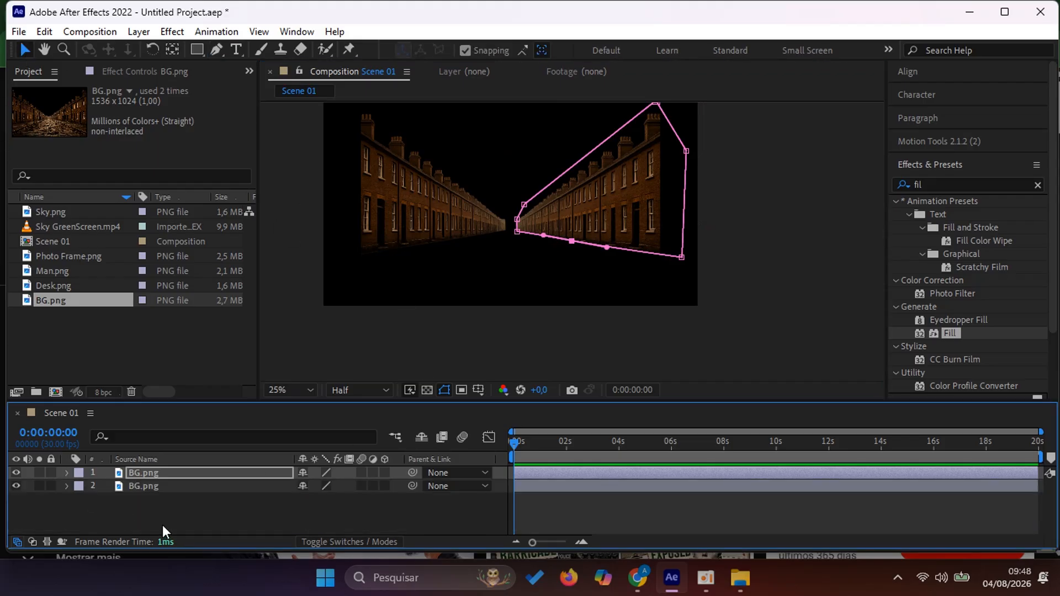
- Duplicate the right houses' BG.png layer and delete the masks from the duplicate
left_click(173, 497)
left_click(171, 476)
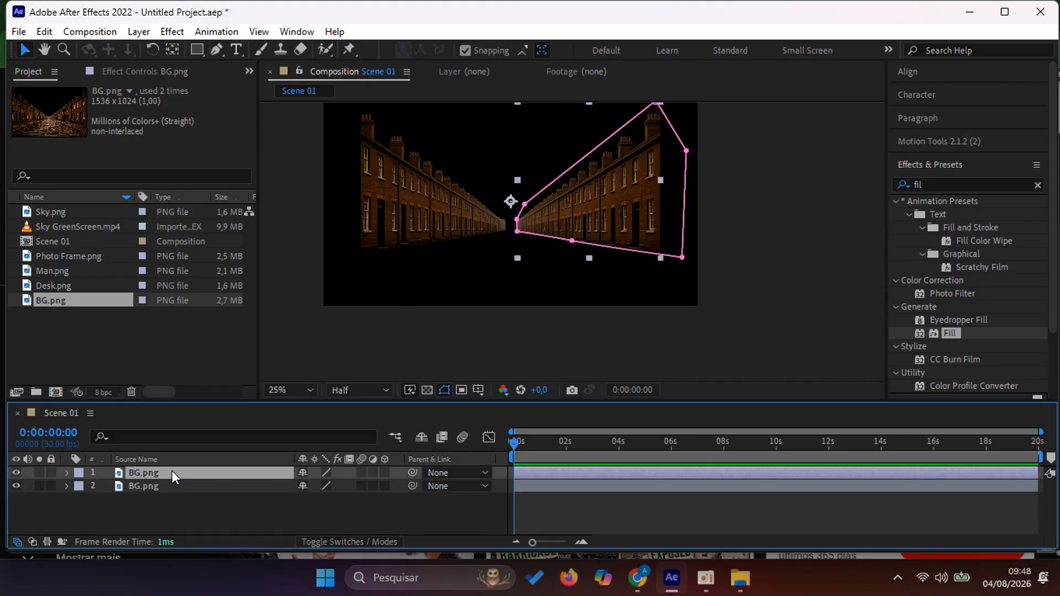
key("ctrl+d")
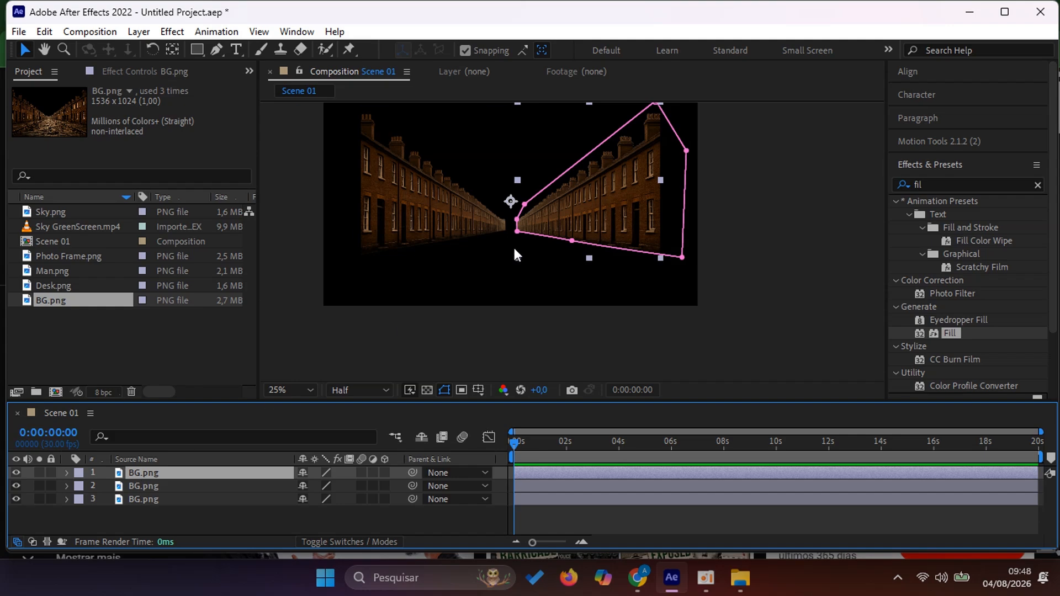
left_click(67, 473)
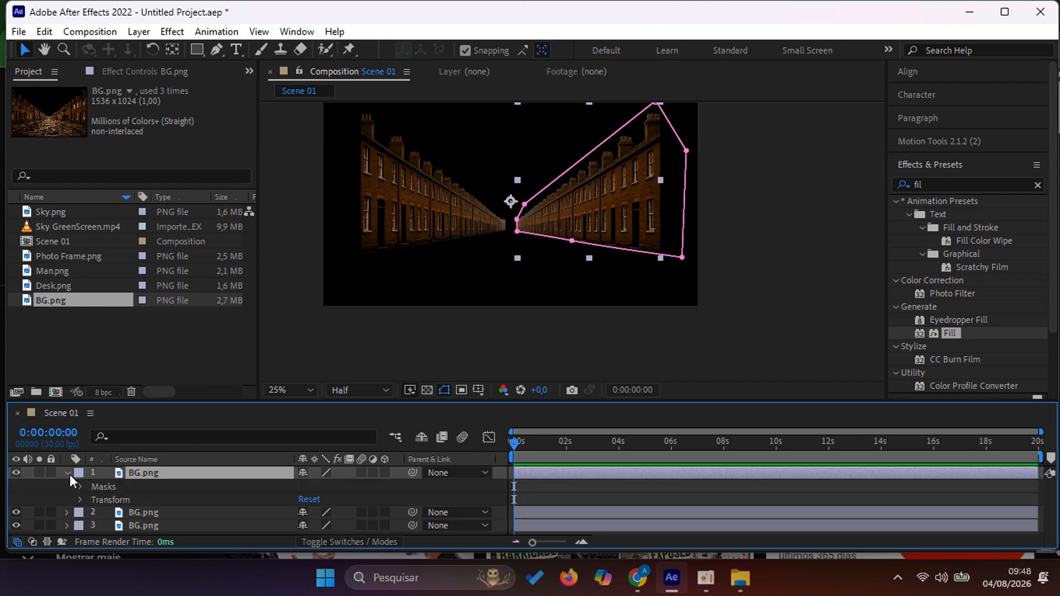
left_click(104, 487)
key("Delete")
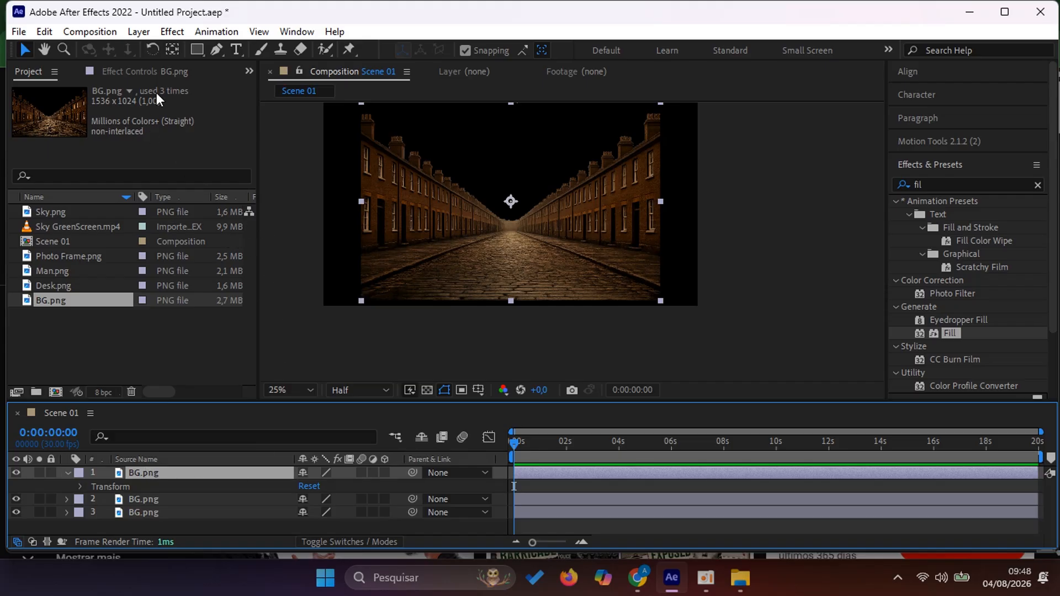
- Draw a closed Pen tool mask around the cobbled street on the uppermost BG.png layer, following the base of both house rows
left_click(217, 49)
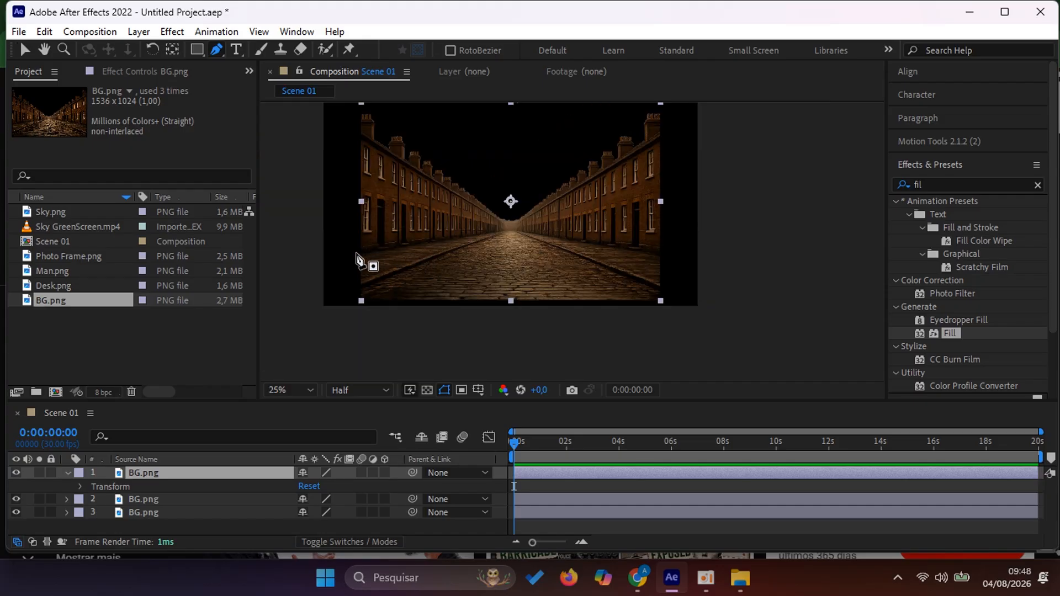
left_click(355, 252)
left_click_drag(471, 235, 479, 235)
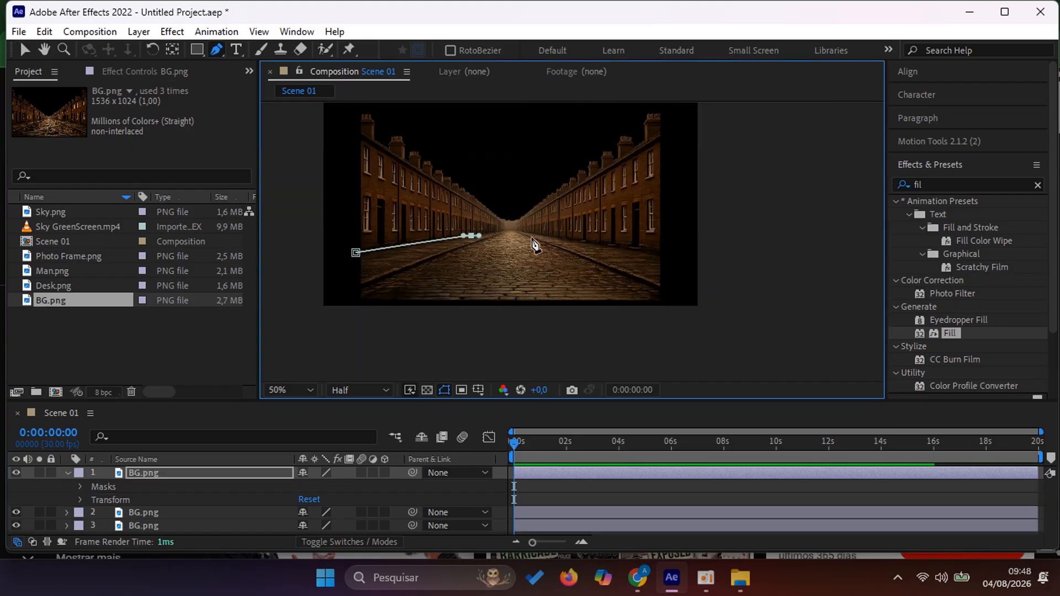
scroll(530, 244, "up", 2)
left_click_drag(563, 237, 622, 248)
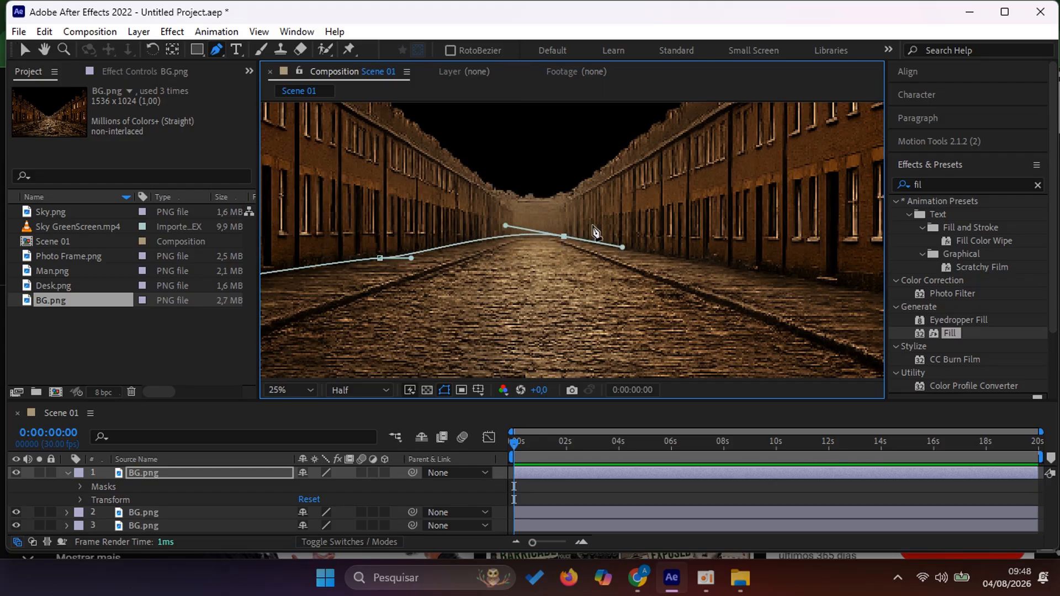
scroll(595, 232, "down", 2)
left_click(723, 265)
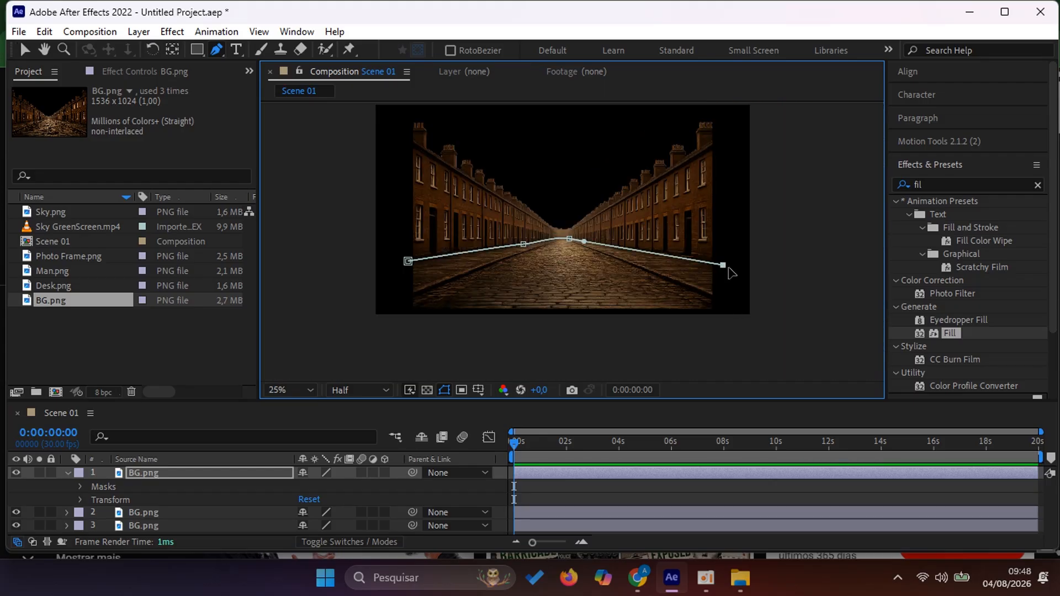
left_click(733, 311)
left_click(531, 355)
left_click(411, 340)
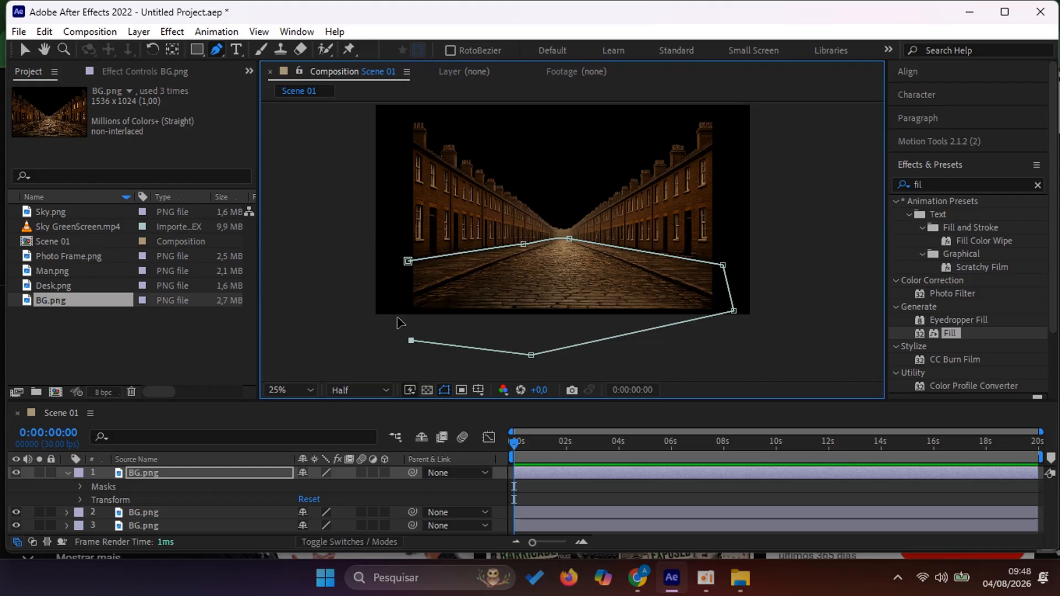
left_click(406, 263)
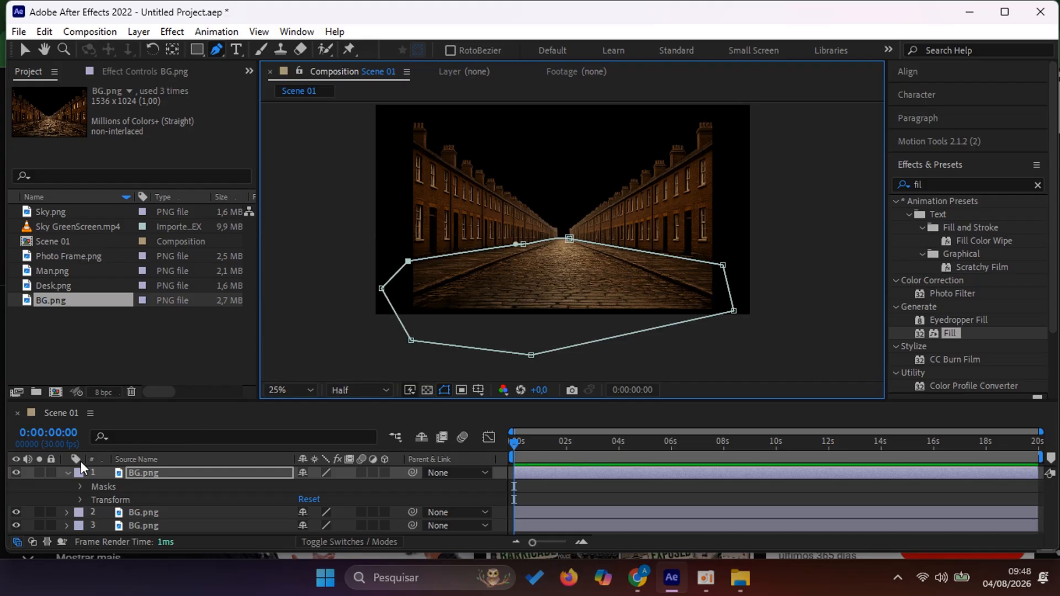
left_click(69, 473)
left_click(124, 512)
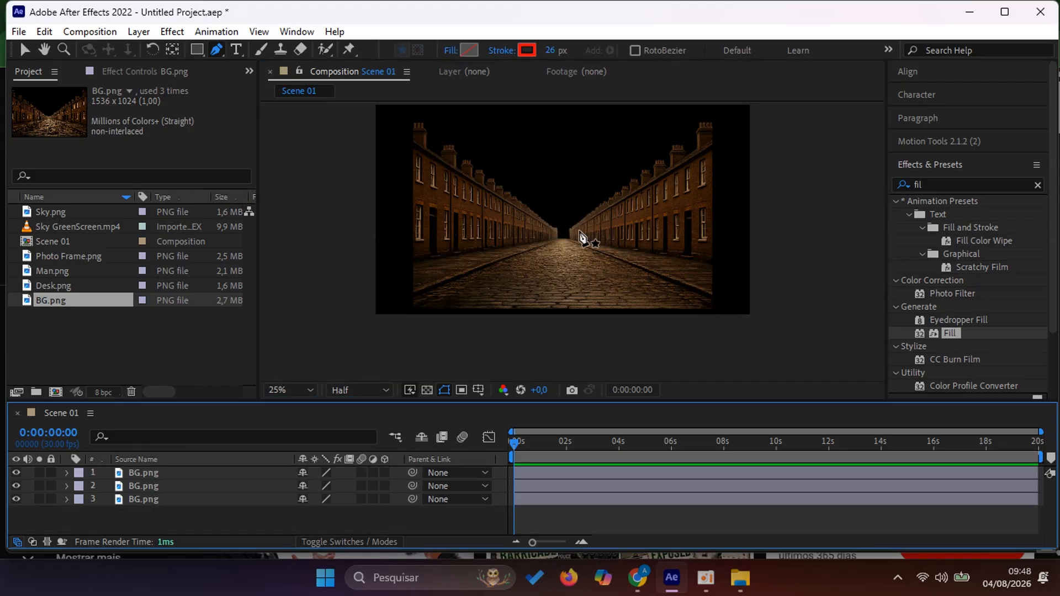
- Center the anchor points of all three masked BG.png layers on their visible content with Motion Tools
scroll(582, 243, "up", 2)
left_click(24, 49)
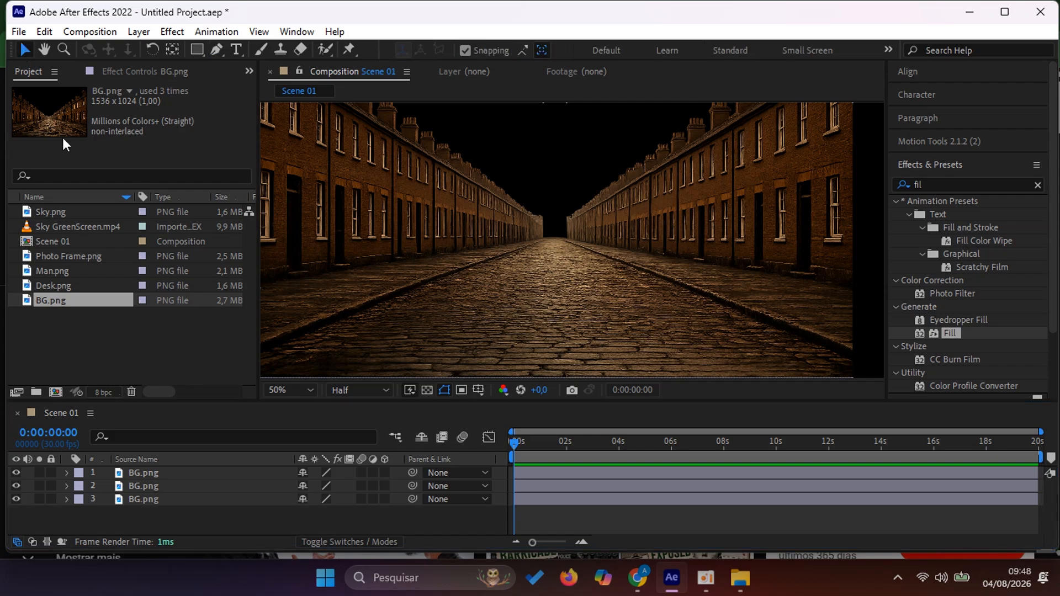
left_click(148, 472)
left_click(151, 486, "shift")
scroll(509, 280, "down", 4)
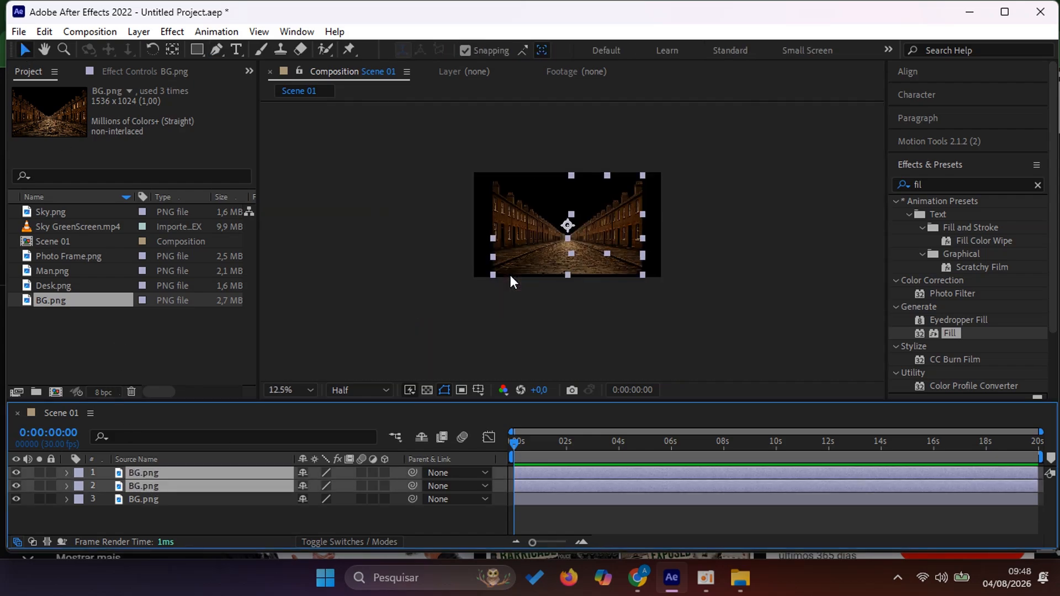
left_click(938, 140)
left_click(930, 284)
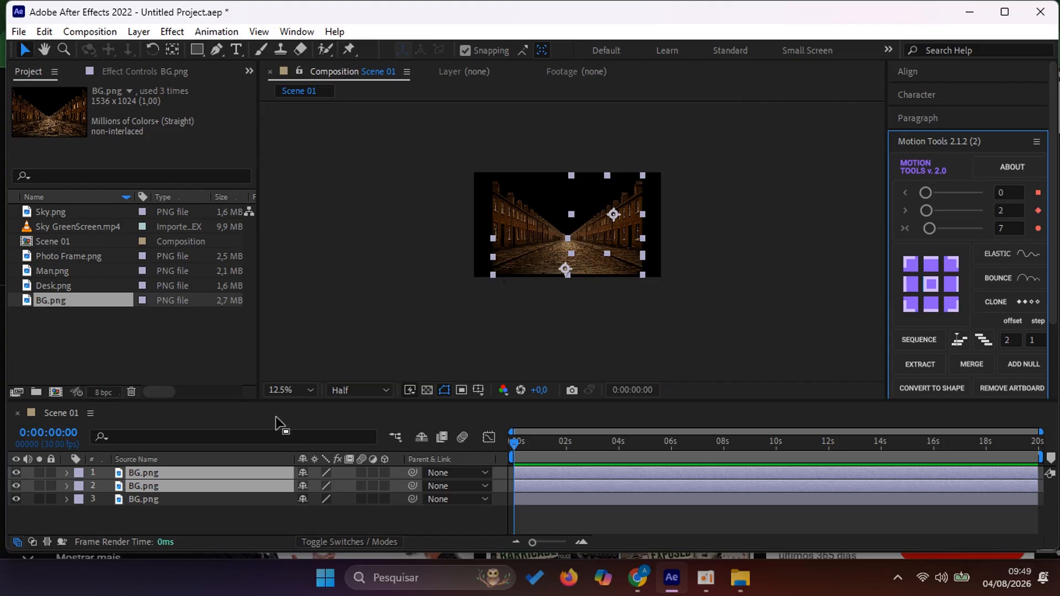
left_click(149, 499)
left_click(931, 284)
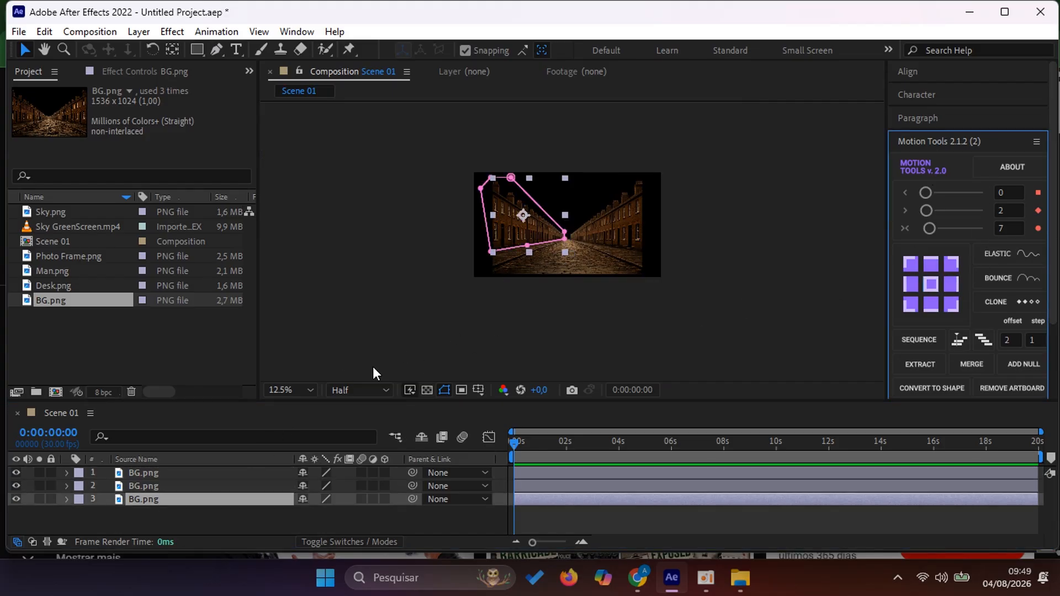
left_click(159, 517)
- Add Position keyframes at 0:00:00:00 to both house-row layers and show only their keyframed properties
left_click(143, 488)
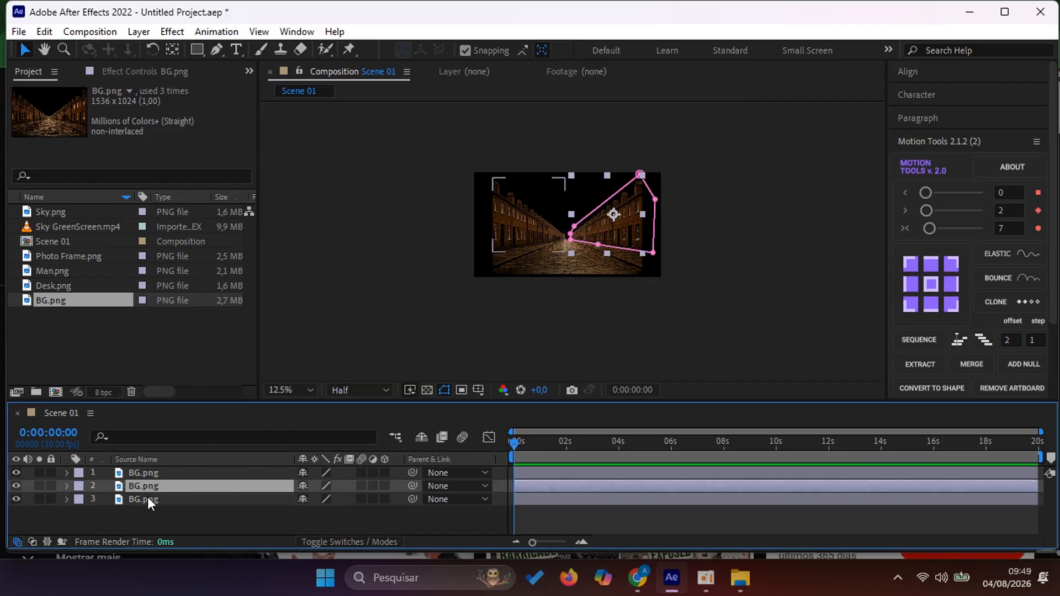
left_click(147, 497, "ctrl")
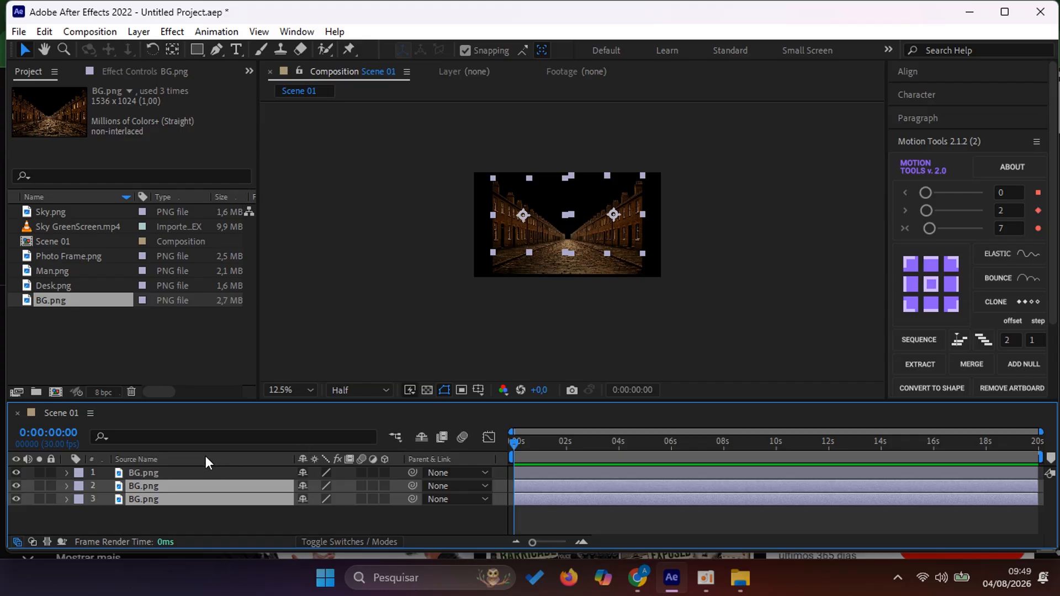
left_click(67, 487)
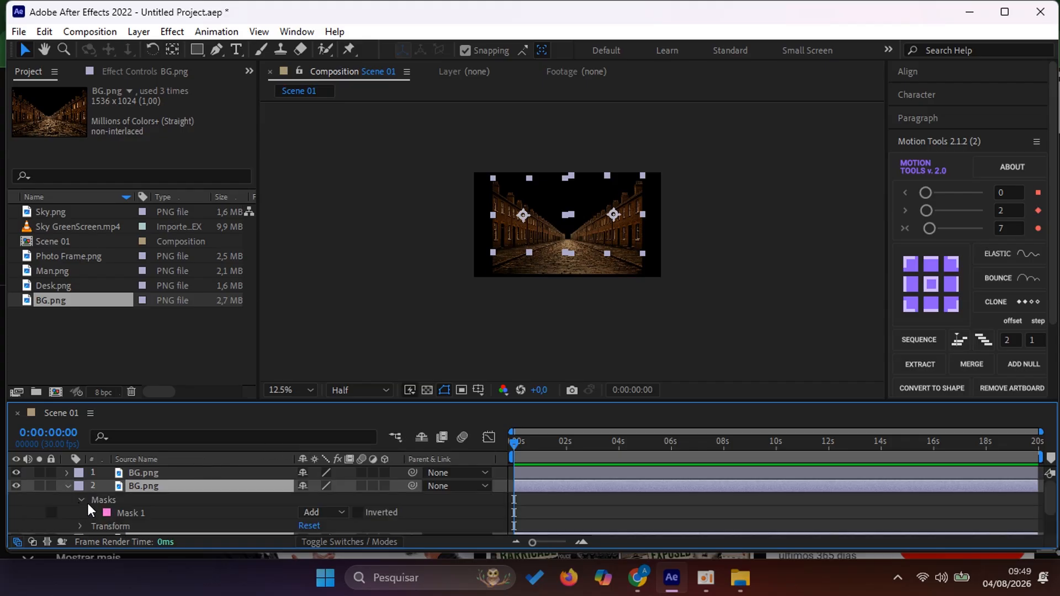
scroll(90, 504, "down", 2)
left_click(79, 501)
left_click(80, 490)
scroll(106, 504, "down", 1)
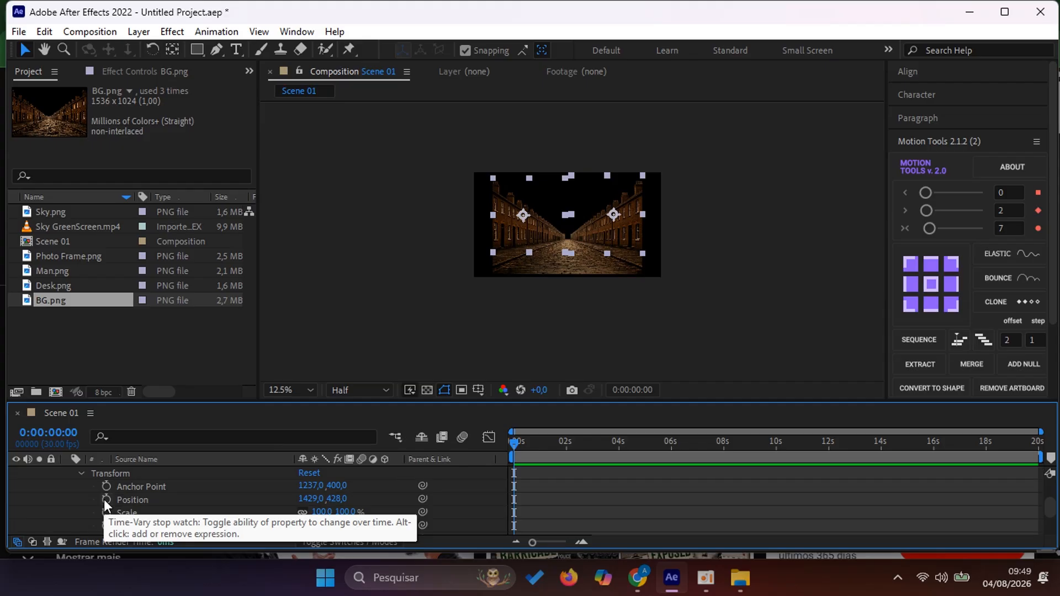
left_click(105, 500)
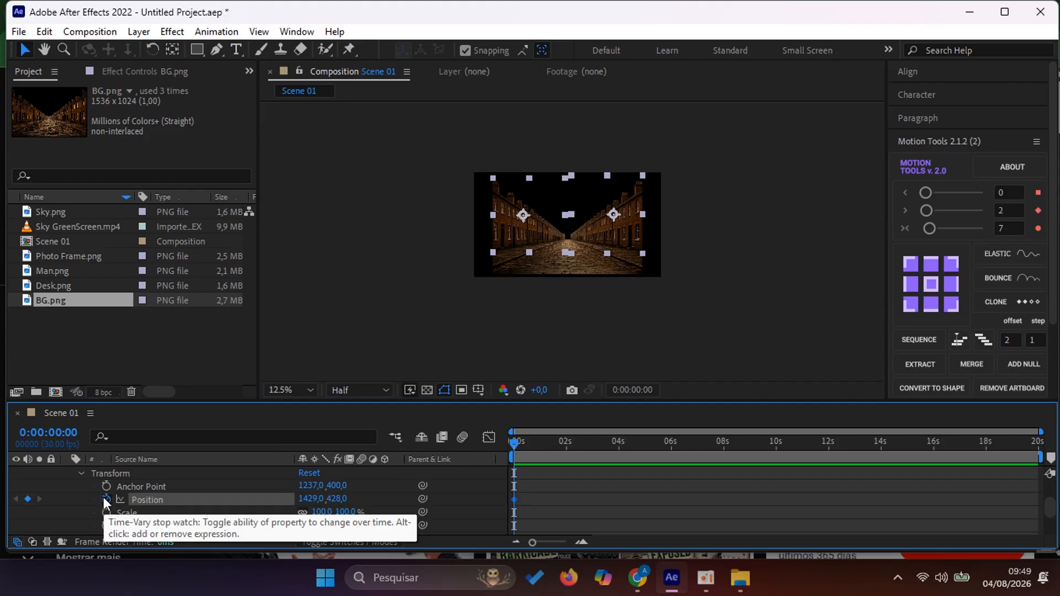
key("u")
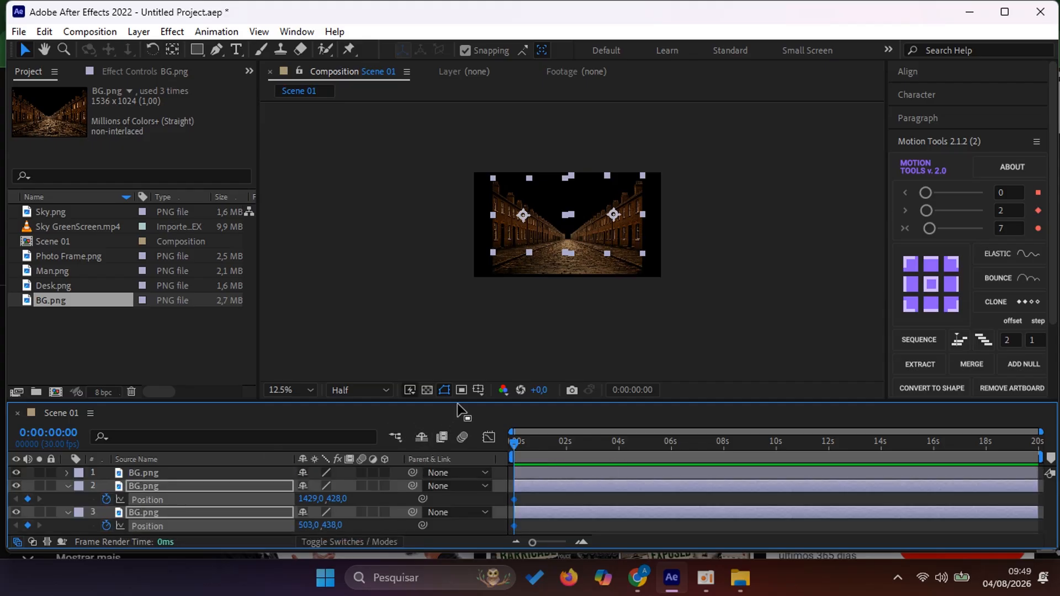
- Enlarge the timeline area and add Position keyframes at 0:00:01:29 on both house-row layers
left_click_drag(459, 402, 458, 349)
scroll(663, 216, "up", 1)
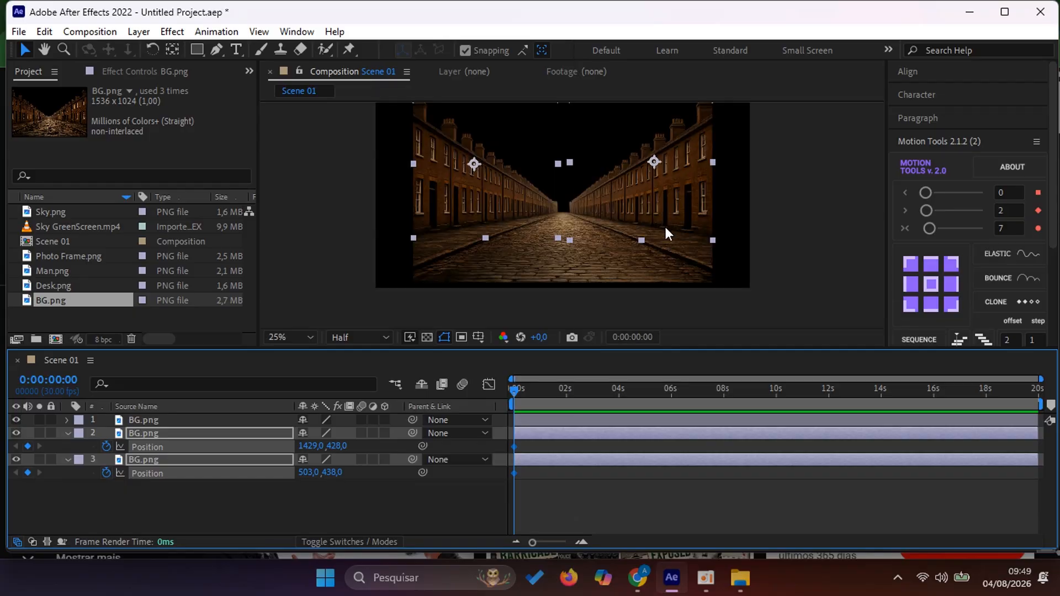
left_click_drag(518, 393, 568, 393)
key("Page_Down")
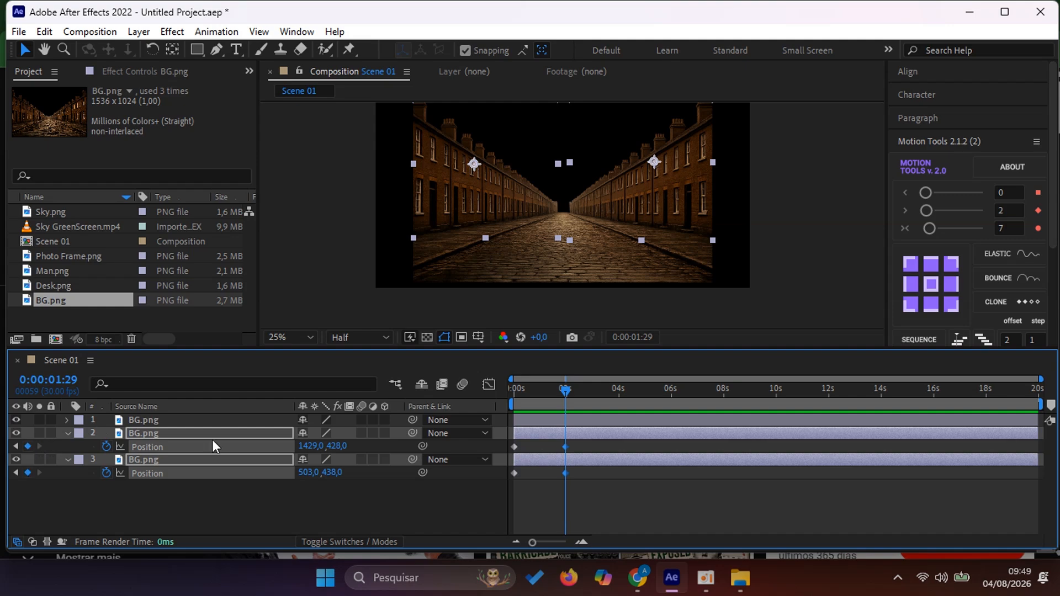
- At 0:00:00:00, move the house rows straight down, the left to Position 503, 1342 and the right to 1429, 1288
left_click_drag(559, 389, 505, 402)
left_click(552, 495)
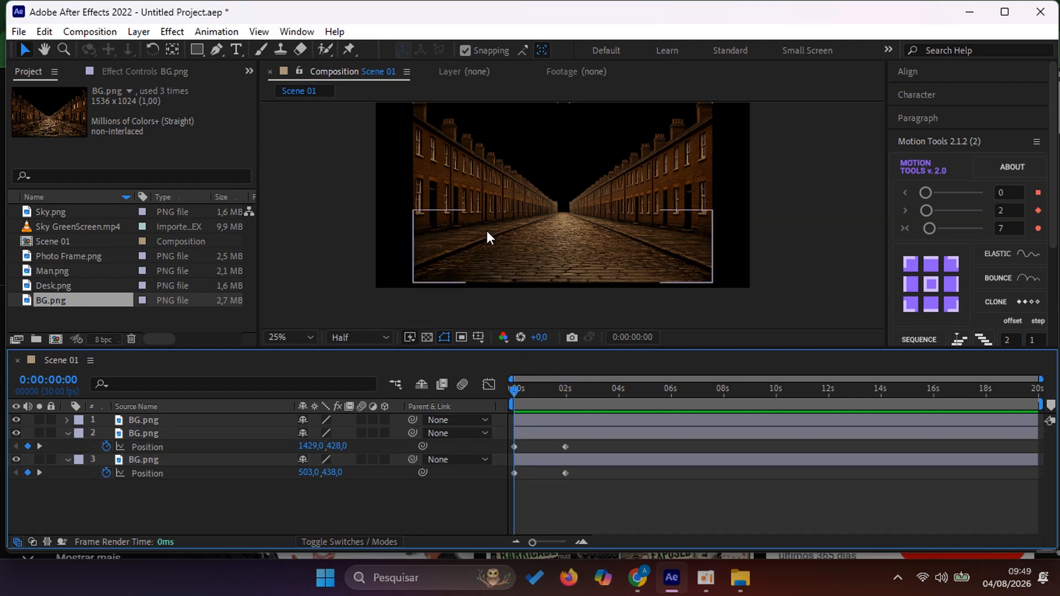
left_click_drag(450, 165, 471, 338)
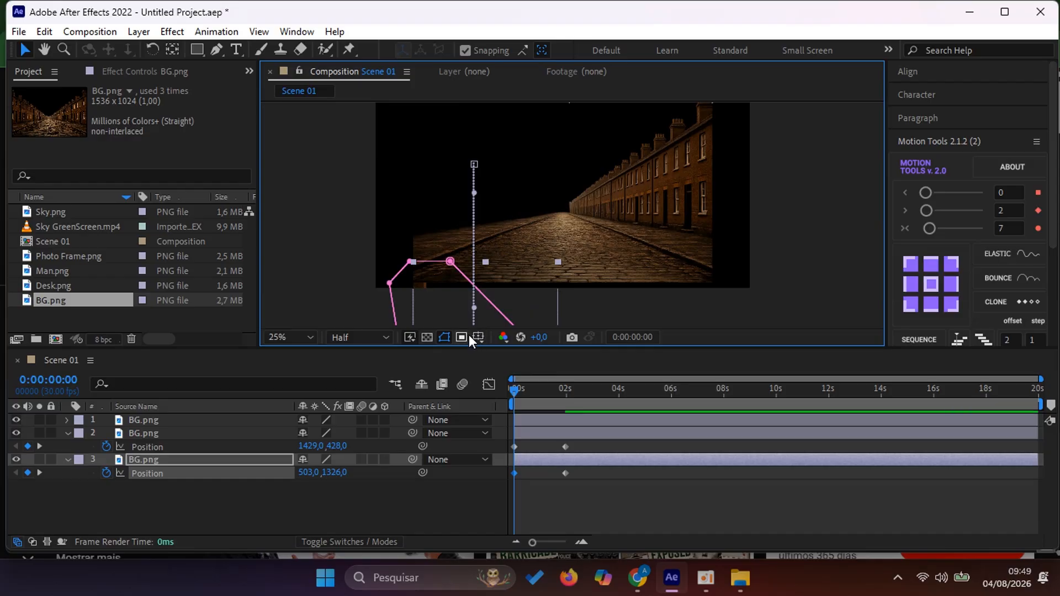
left_click_drag(454, 303, 459, 326)
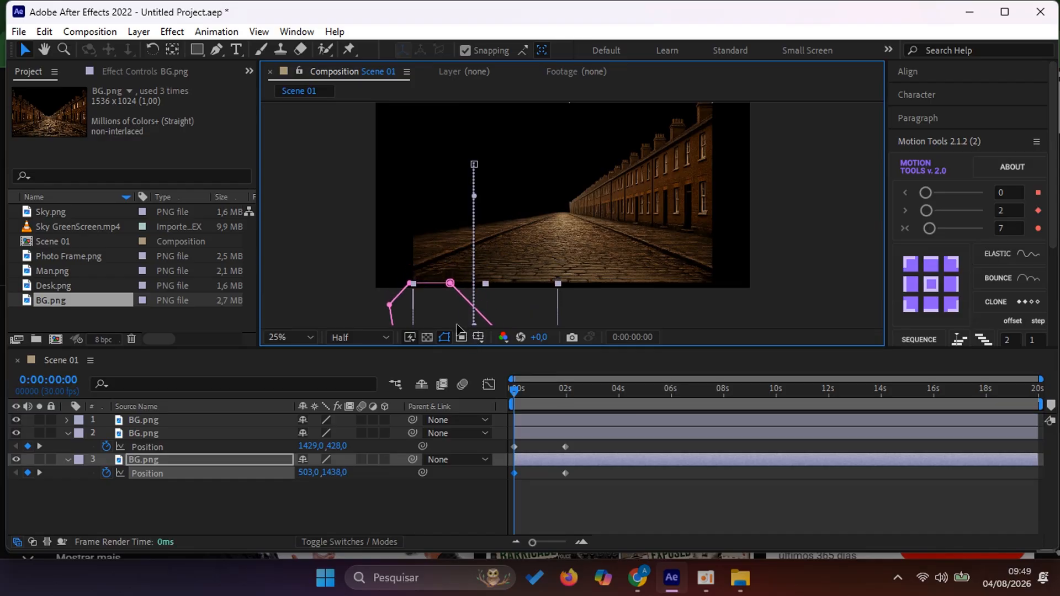
left_click(574, 434)
left_click_drag(684, 194, 700, 360)
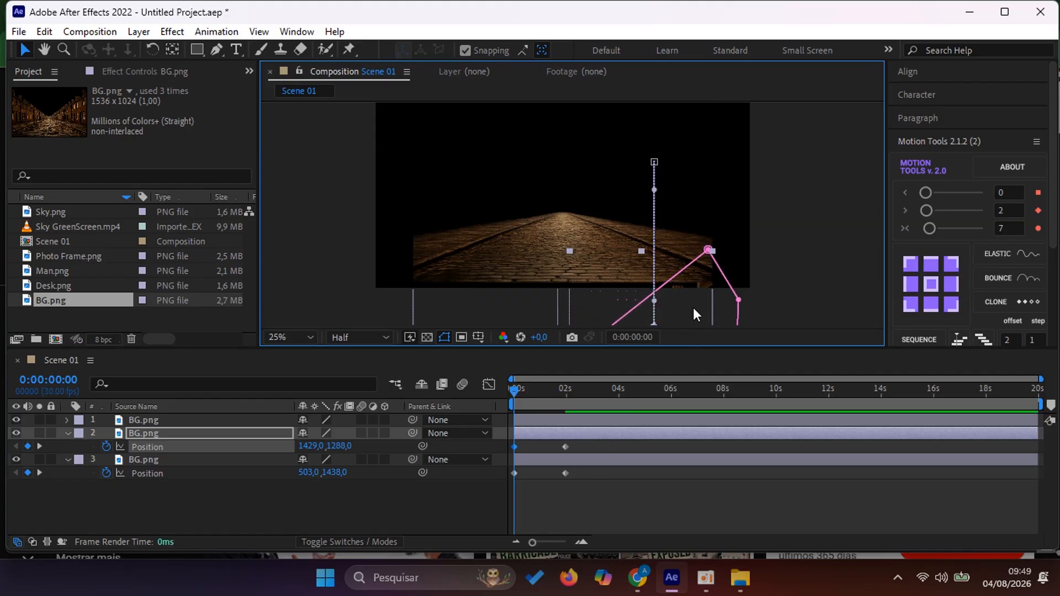
left_click_drag(477, 310, 512, 296)
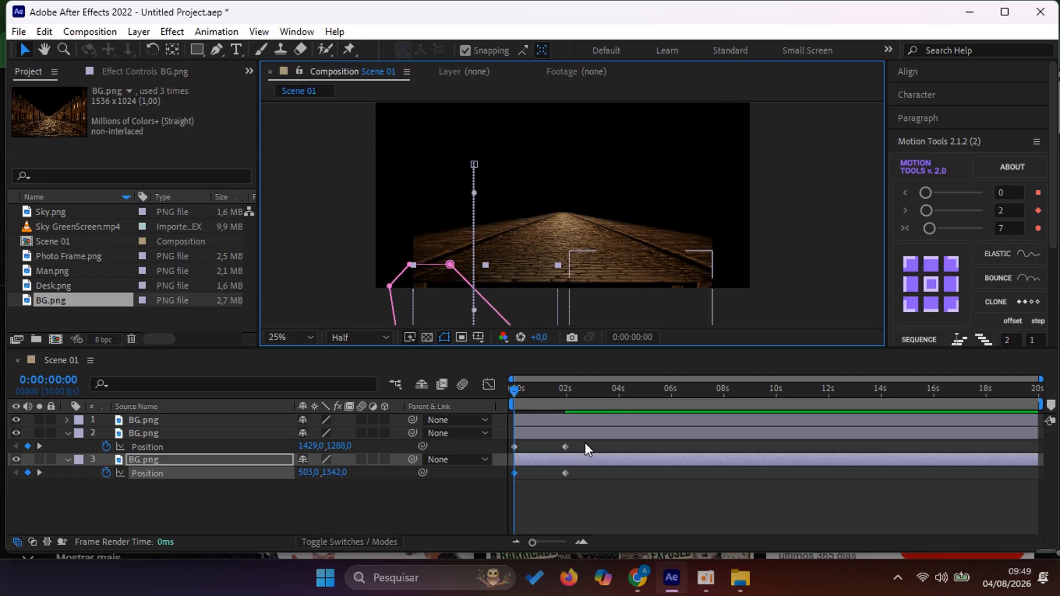
- Add a null object to Scene 01 and collapse the Position properties of both house-row layers
left_click_drag(585, 442, 508, 476)
left_click(572, 475)
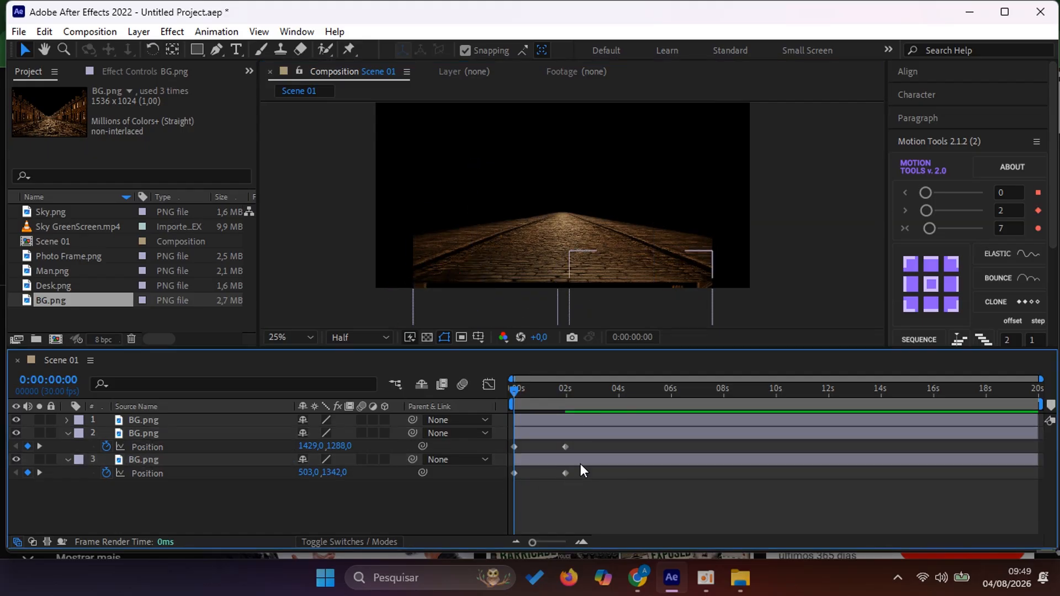
right_click(306, 495)
mouse_move(423, 305)
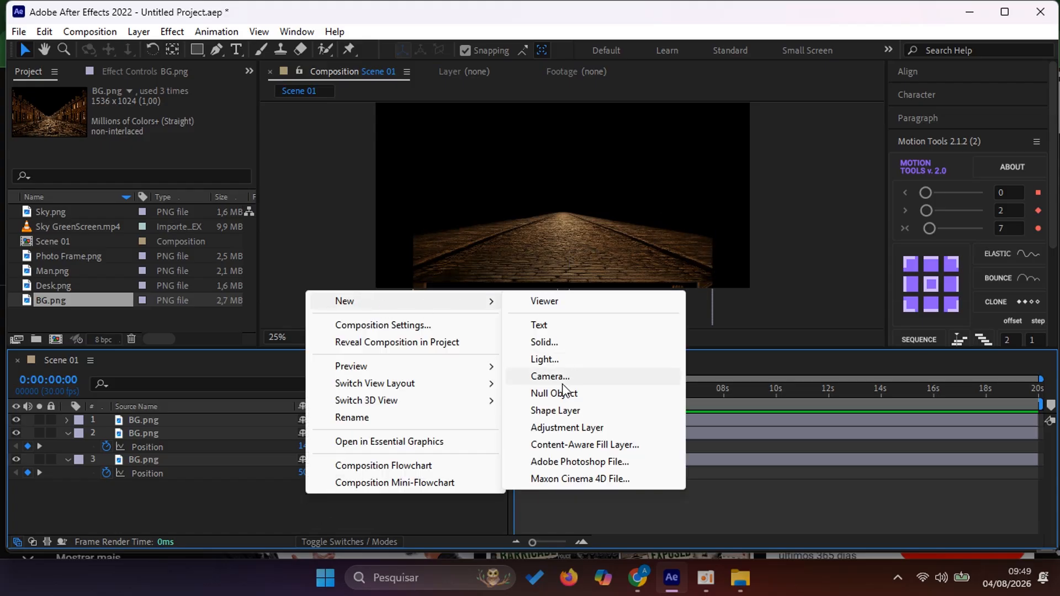
left_click(552, 390)
left_click(68, 445)
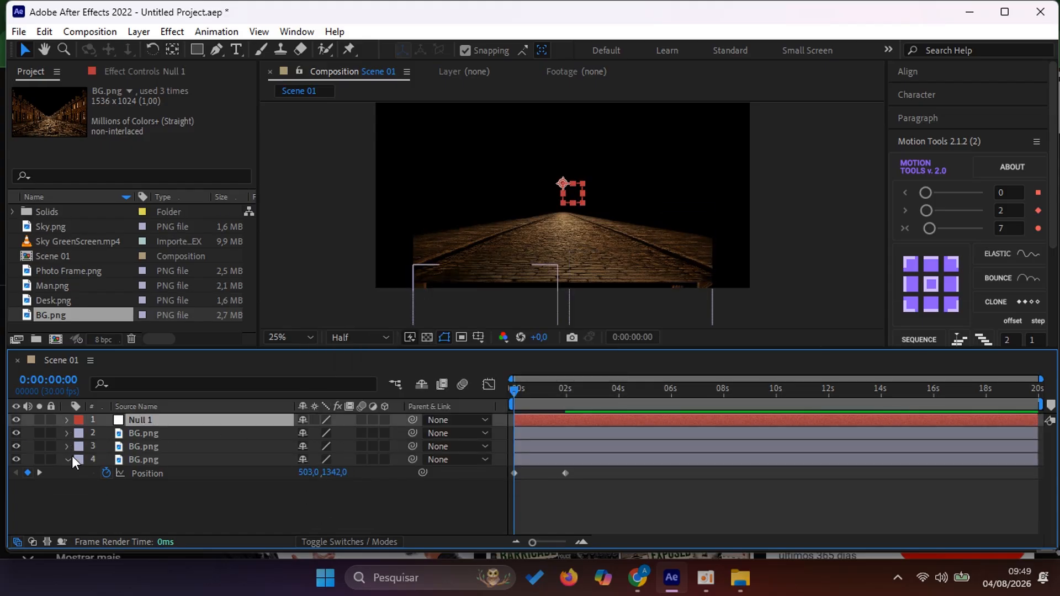
left_click(69, 460)
- At 0:00:09:00, parent all three BG.png layers to the null object
left_click(148, 446)
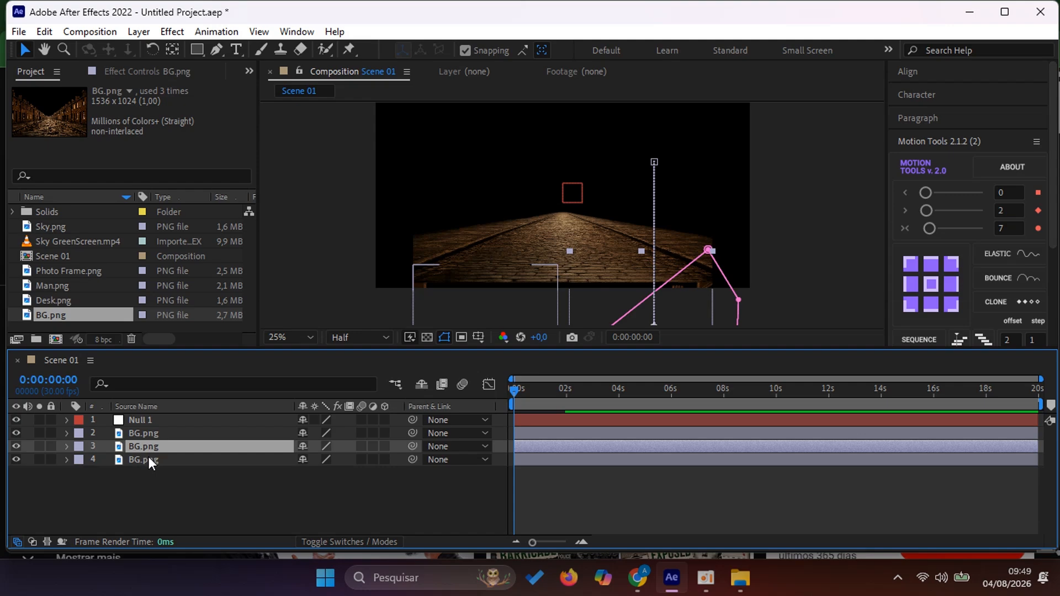
left_click(148, 459, "shift")
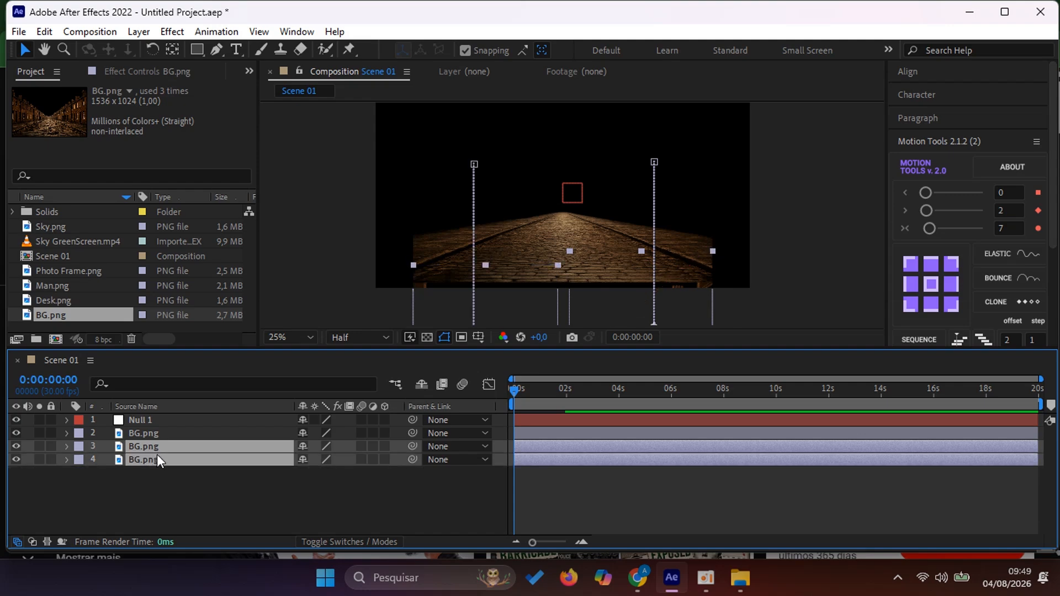
left_click(145, 418)
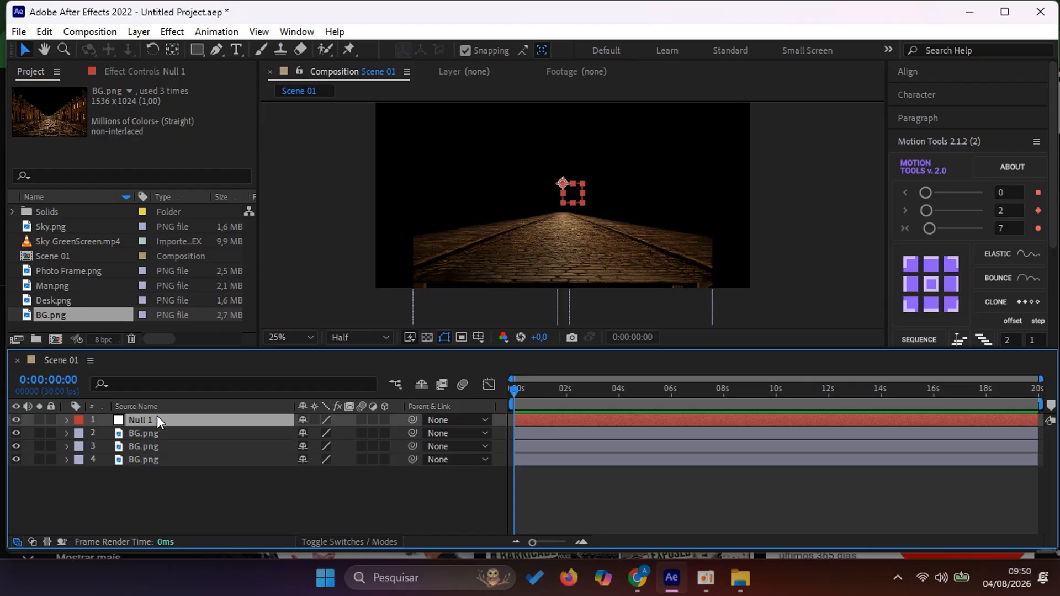
left_click_drag(514, 389, 751, 403)
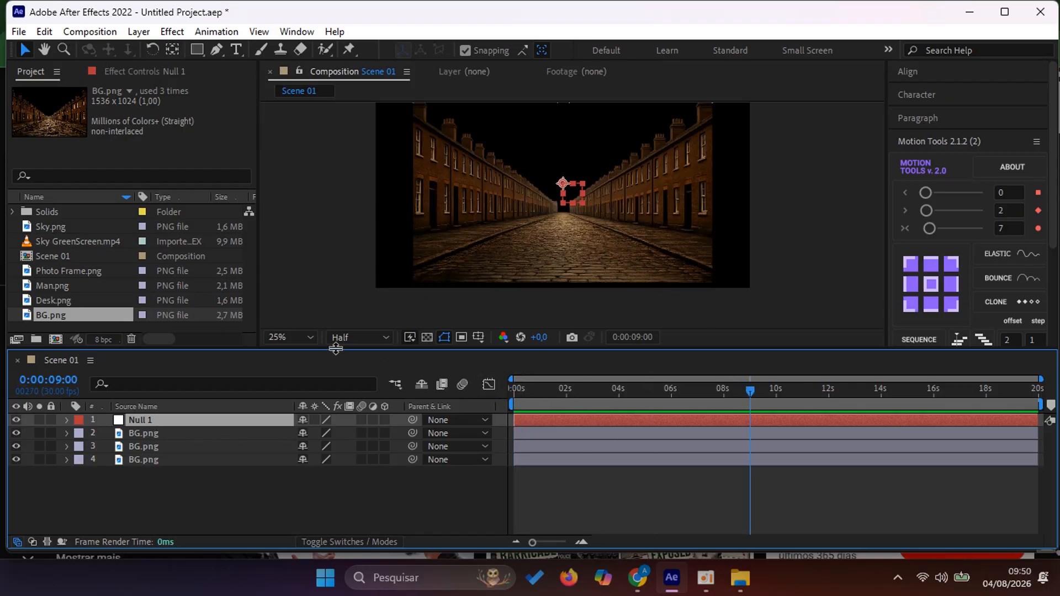
key("s")
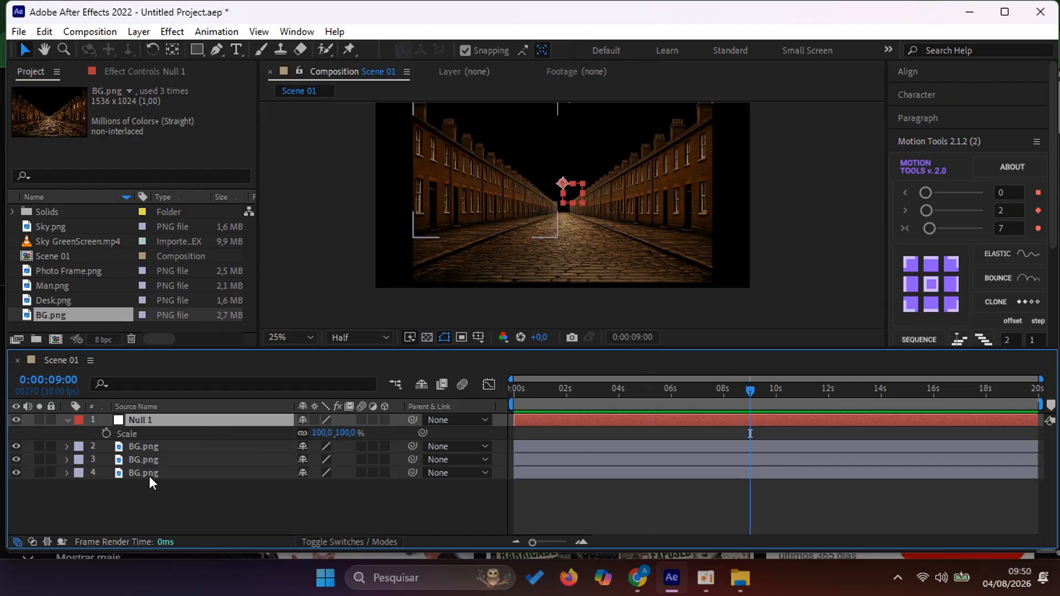
left_click_drag(149, 484, 136, 416)
- Scale the null to 135% so the street background fills the composition frame
key("comma")
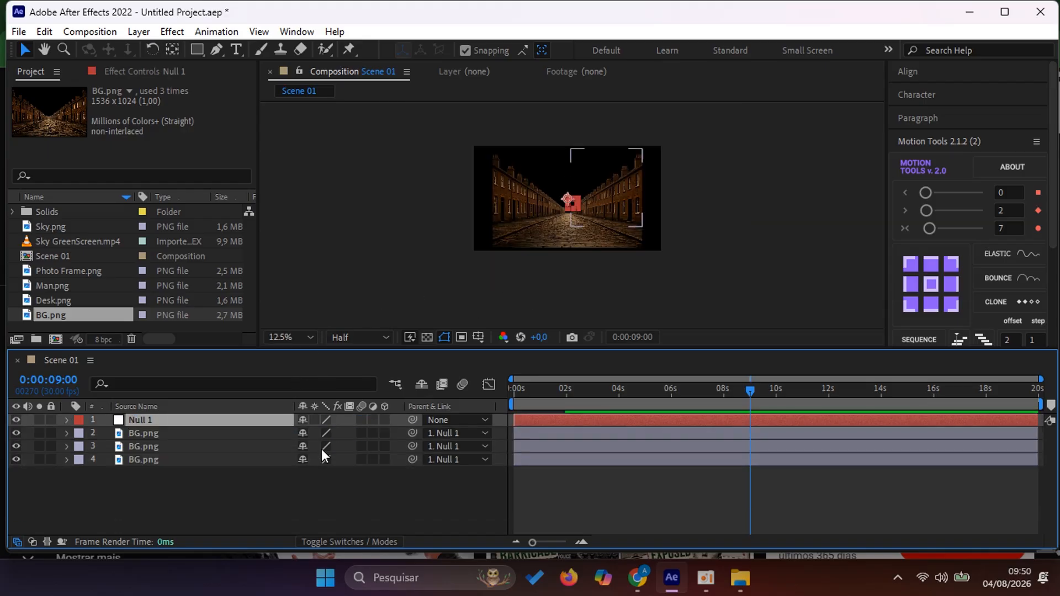
left_click_drag(323, 433, 379, 429)
left_click(240, 499)
left_click(142, 421)
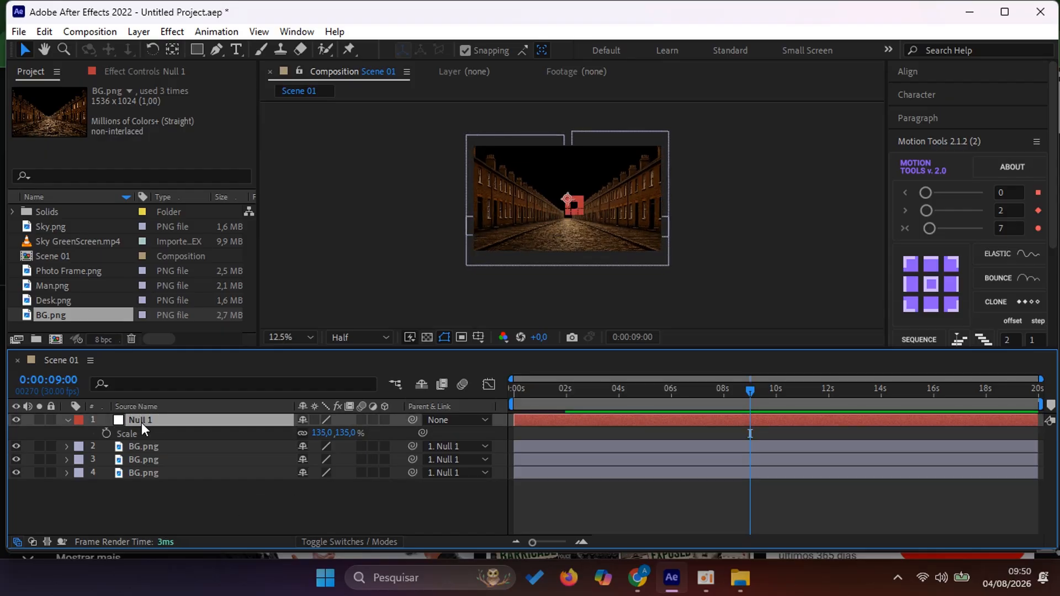
- Delete the null object from Scene 01 while keeping the three scaled BG.png layers
key("Delete")
key("ctrl+a")
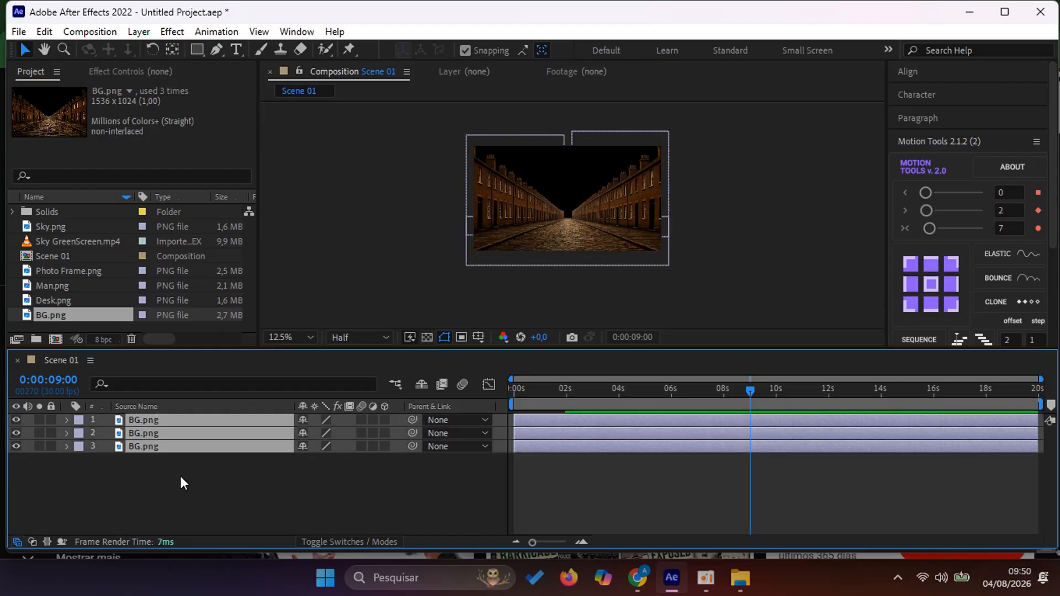
left_click(181, 478)
scroll(621, 230, "up", 1)
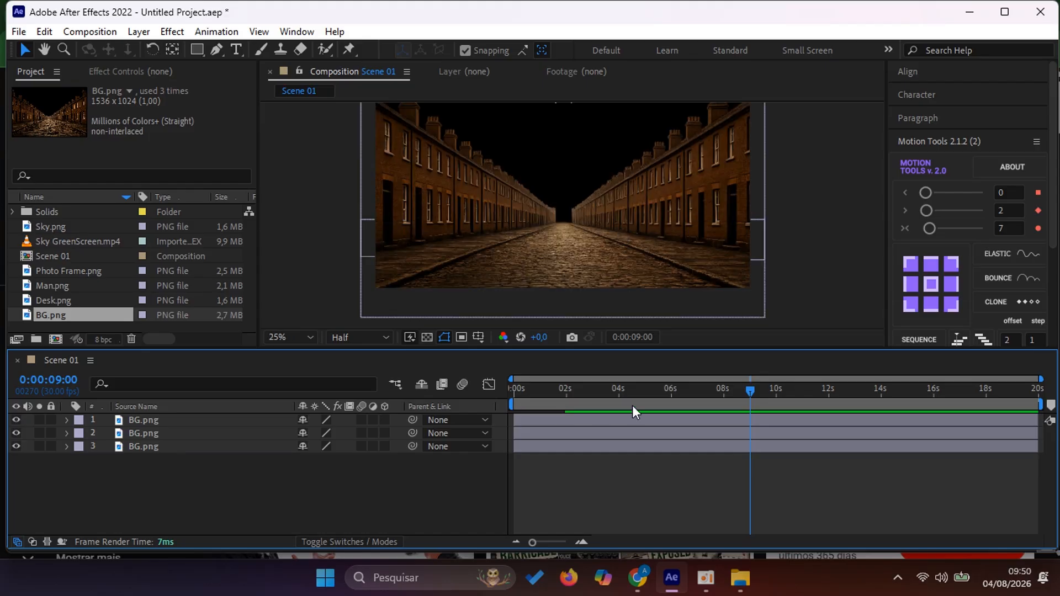
- Preview the house-rising animation from the start of the composition
key("Home")
key("space")
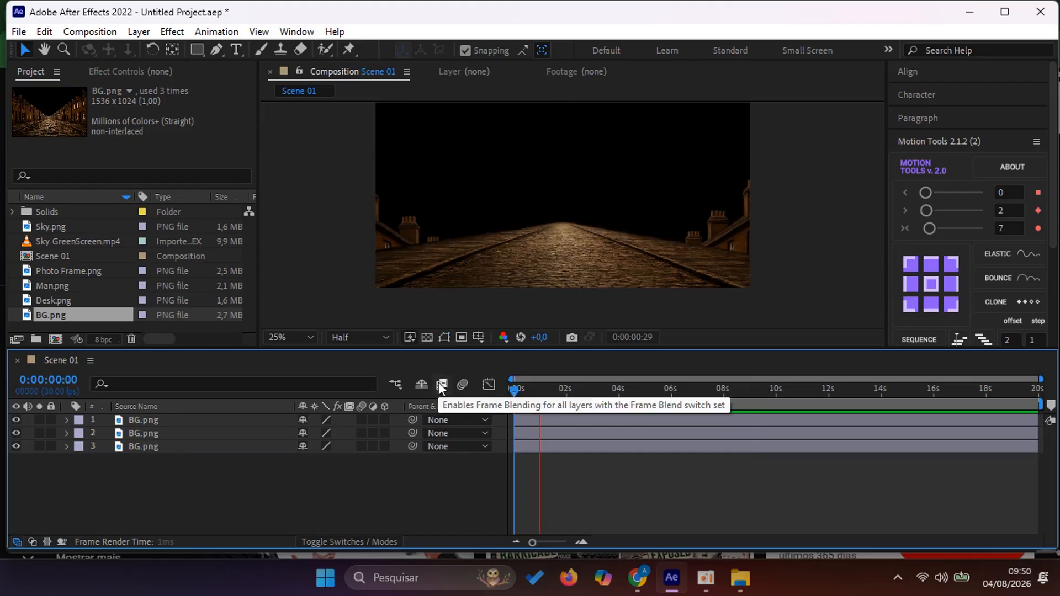
key("space")
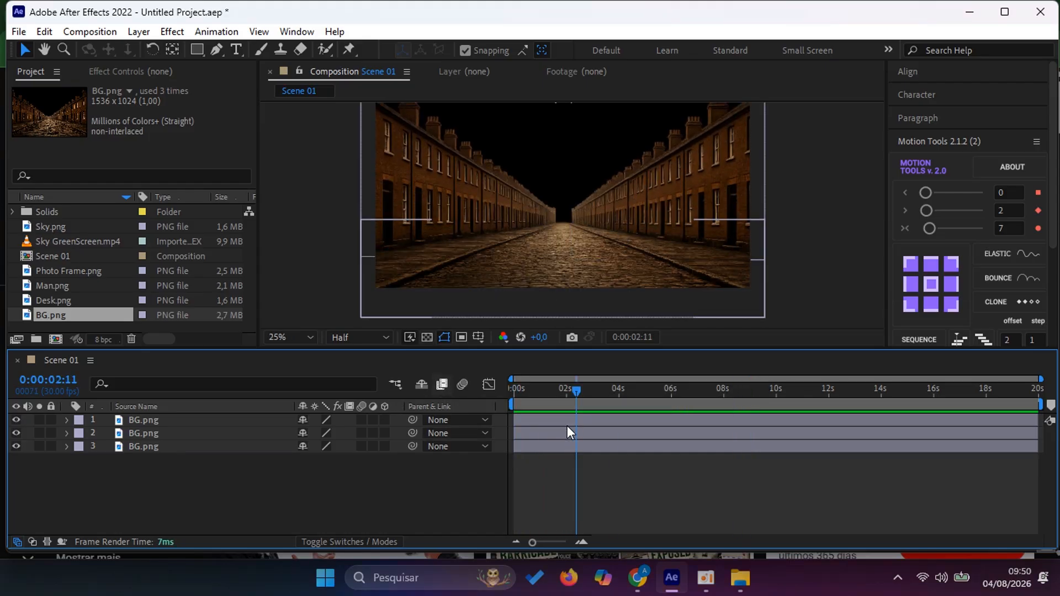
- Show the Position keyframes of both house-row layers
left_click(568, 432)
left_click(555, 443, "shift")
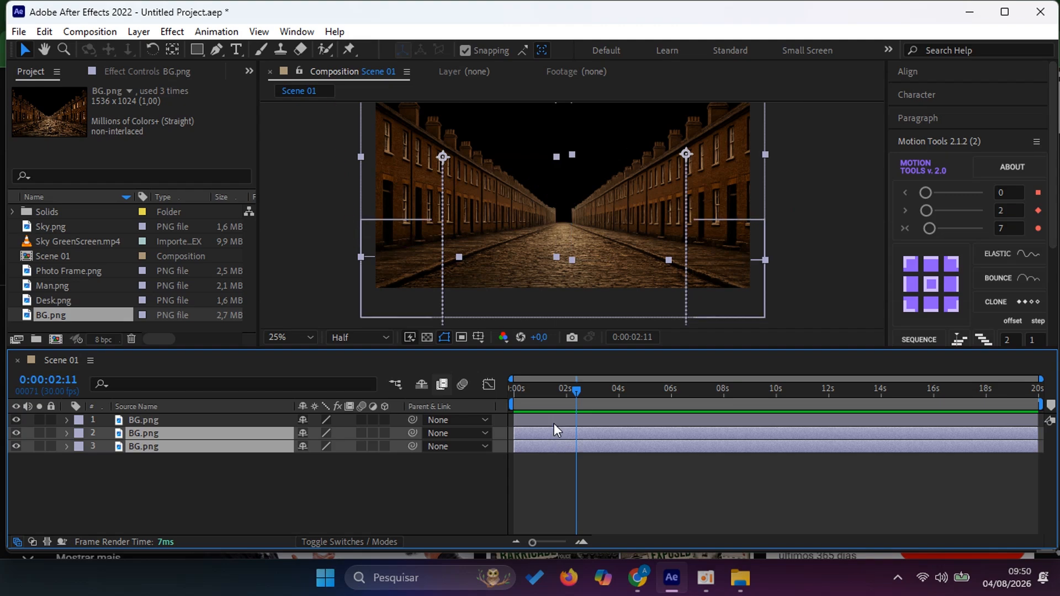
key("p")
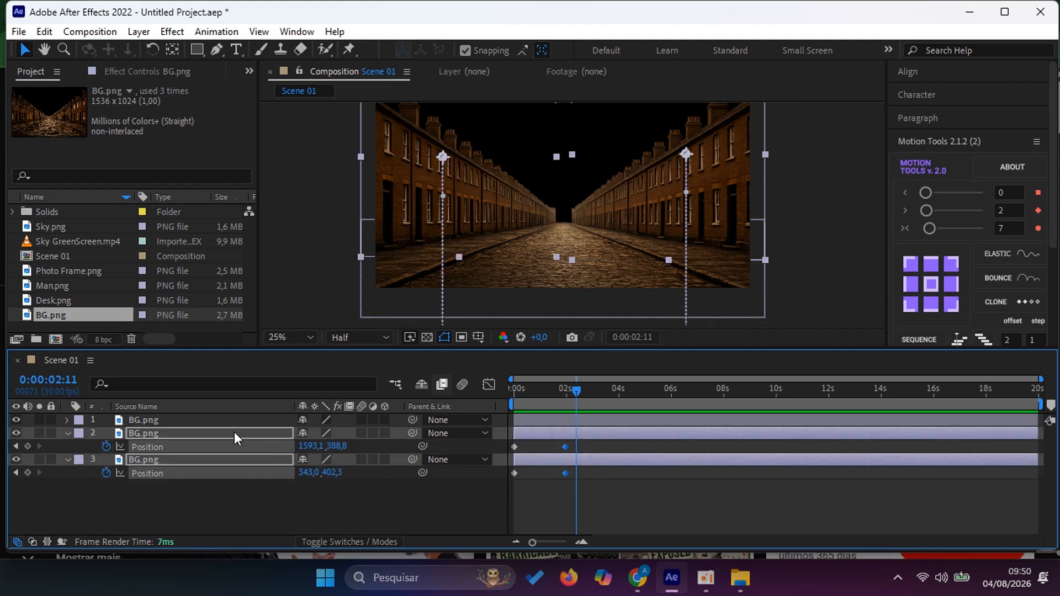
left_click(559, 437)
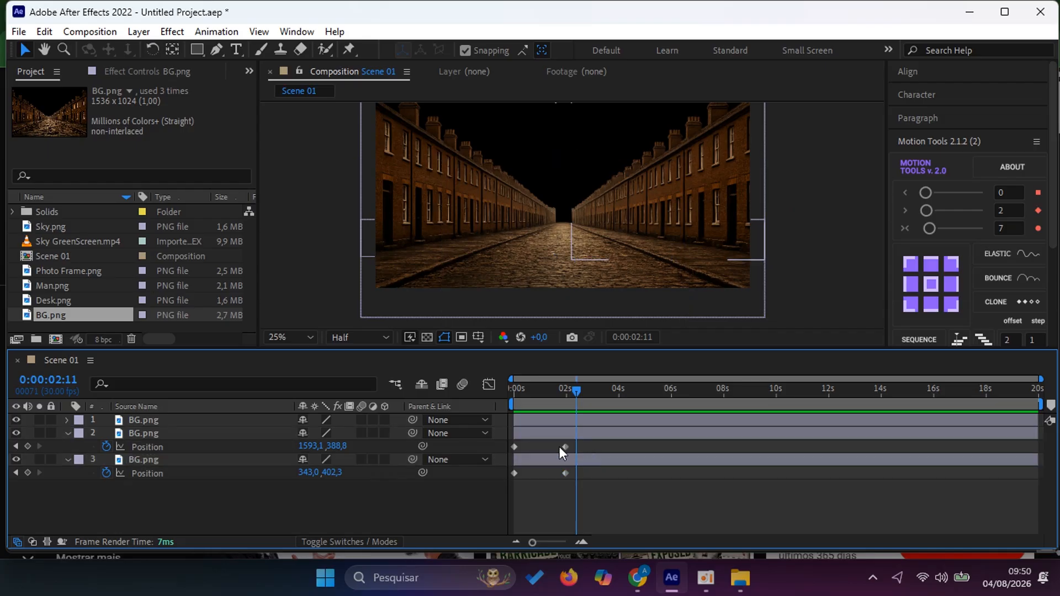
right_click(516, 458)
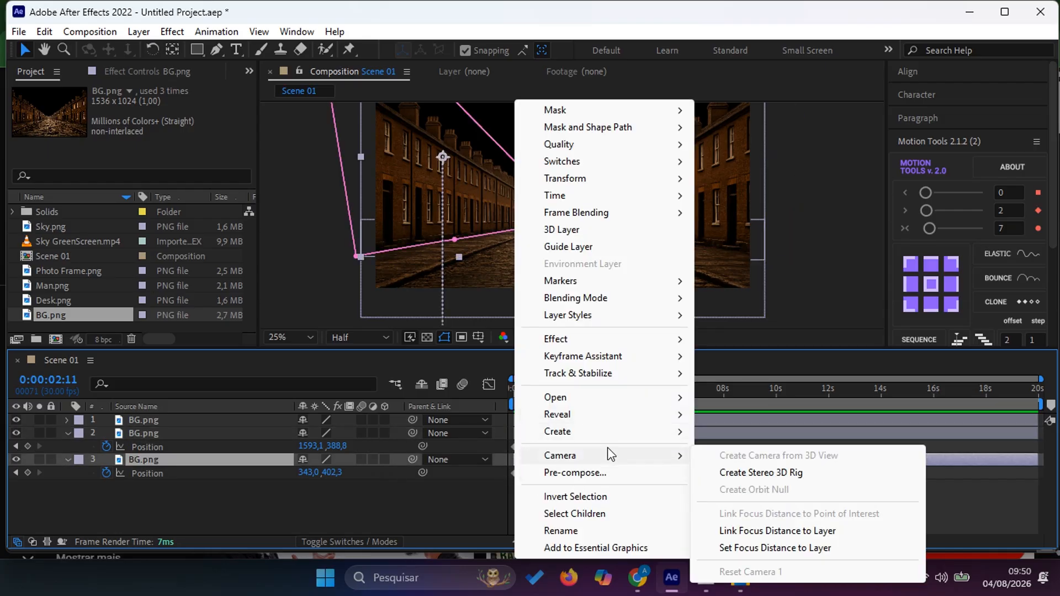
left_click(452, 492)
- Set the keyframe velocity of both Position keyframes on the right house row to 100% incoming and 100% outgoing influence
left_click_drag(583, 441, 515, 446)
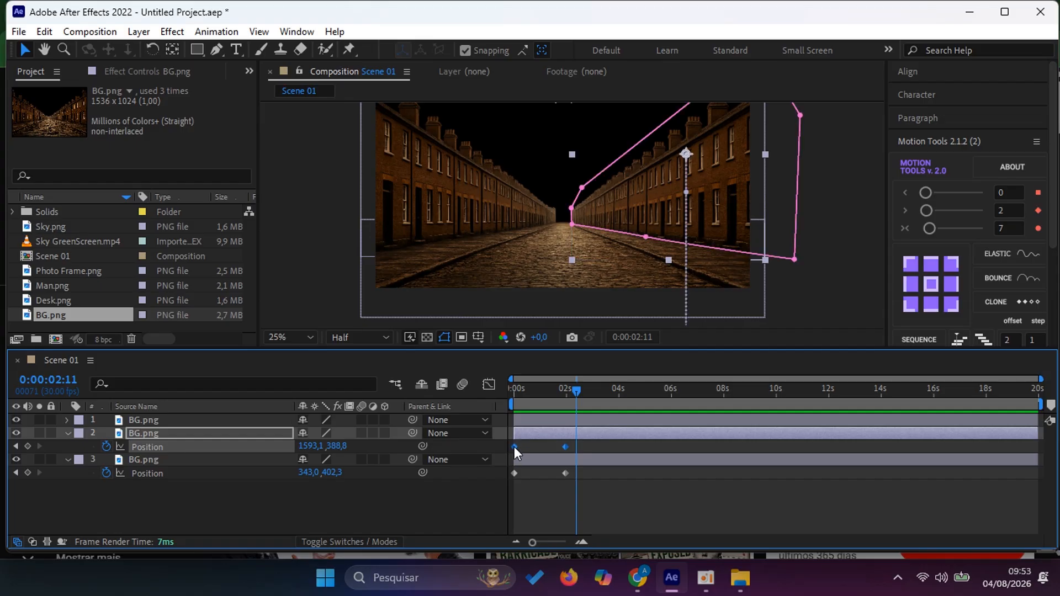
right_click(514, 446)
left_click(607, 418)
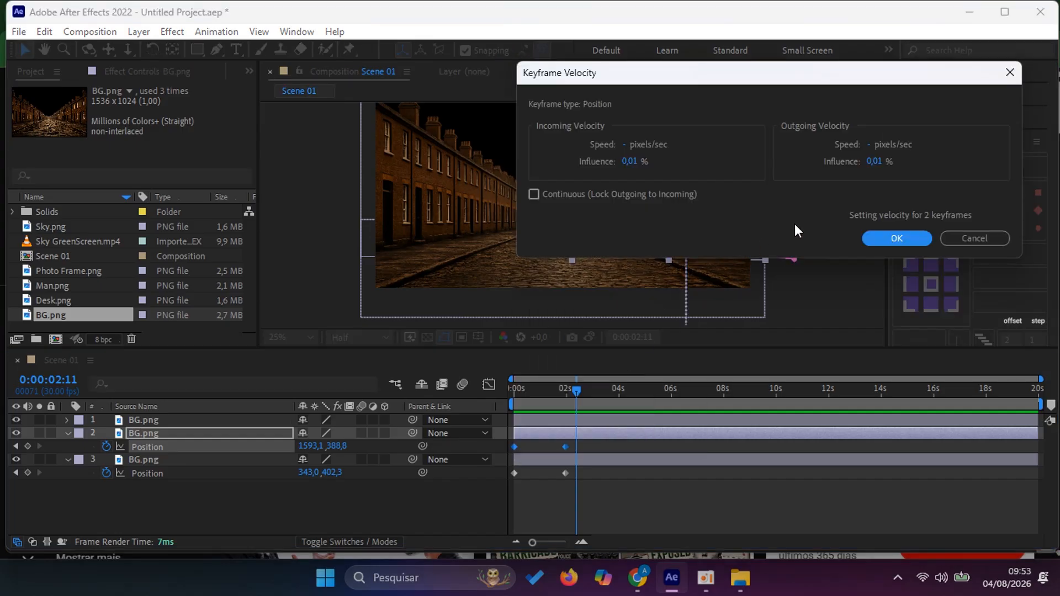
double_click(634, 160)
type("100")
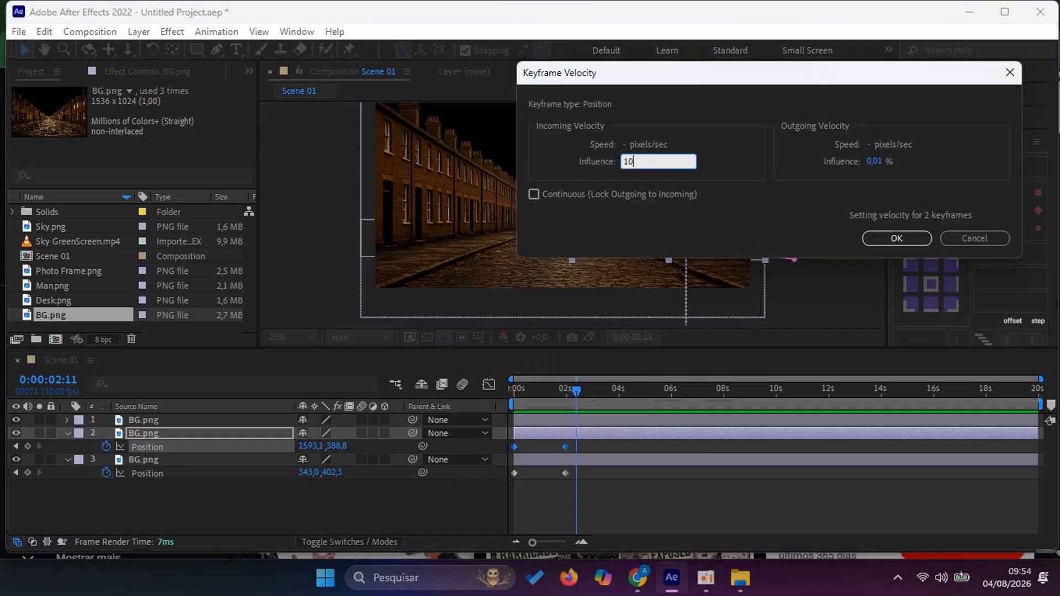
double_click(883, 161)
type("100")
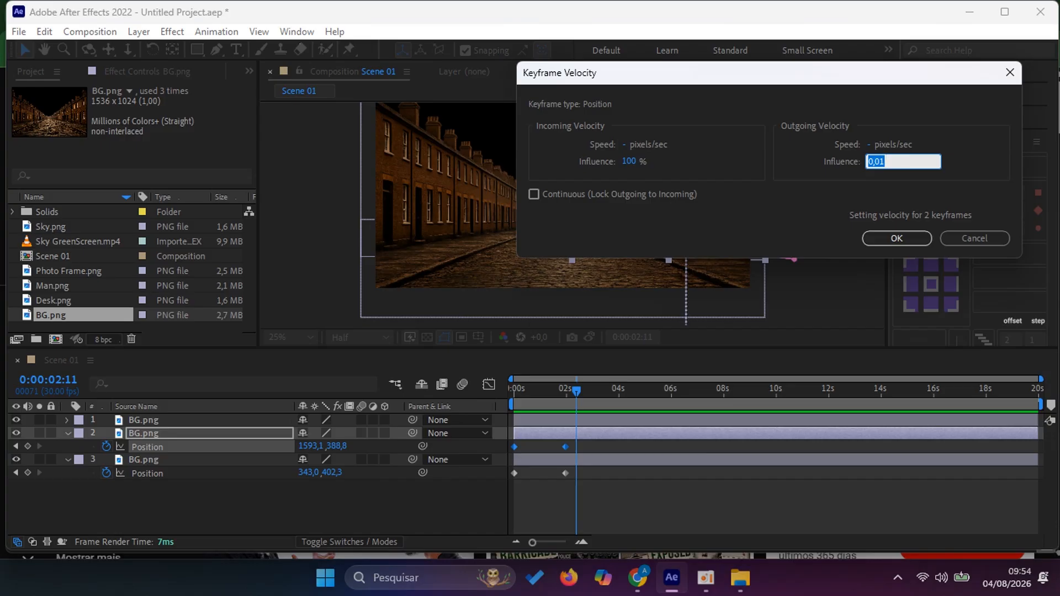
key("Return")
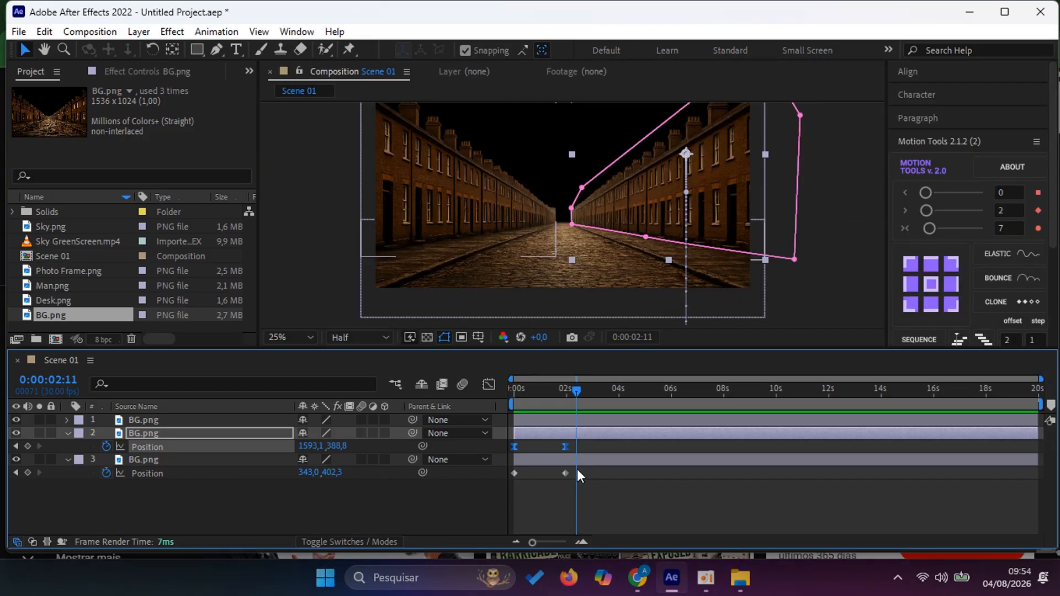
- Set the keyframe velocity of both Position keyframes on the left house row to 100% incoming and 100% outgoing influence
left_click_drag(578, 469, 512, 477)
right_click(515, 475)
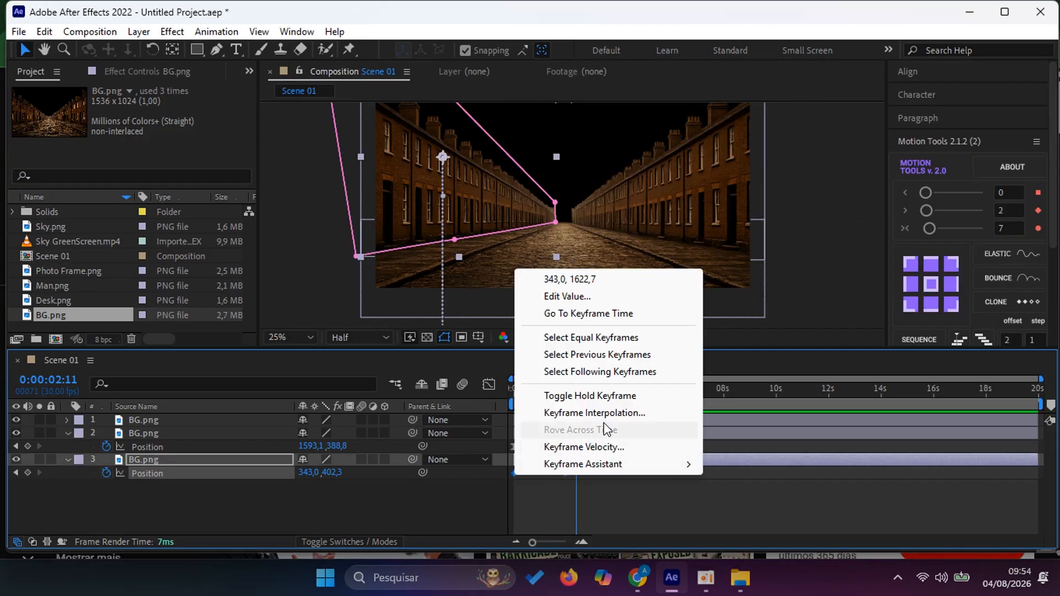
left_click(605, 446)
left_click(635, 164)
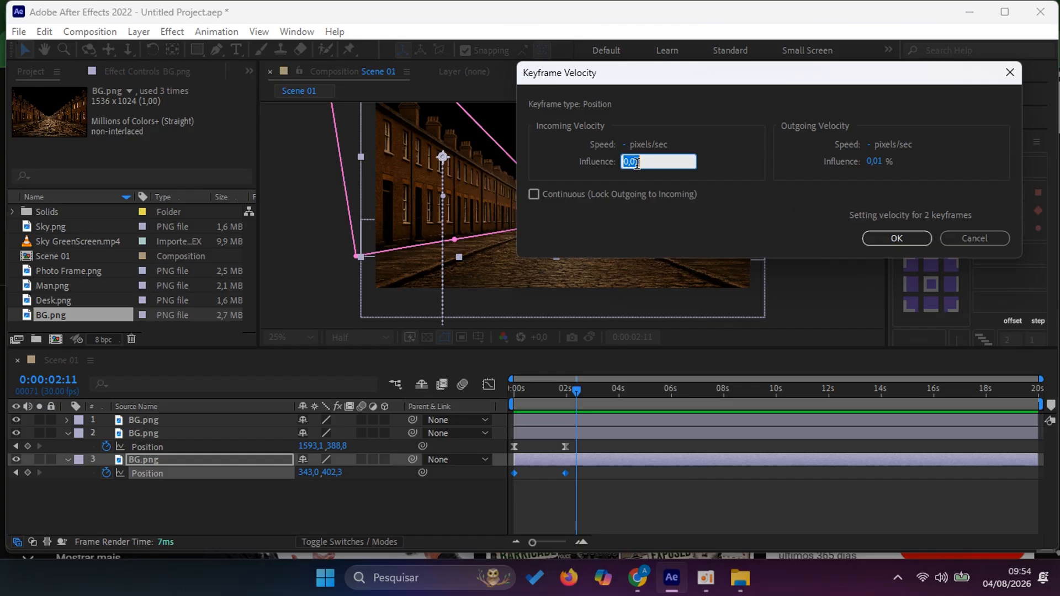
type("100")
left_click(868, 163)
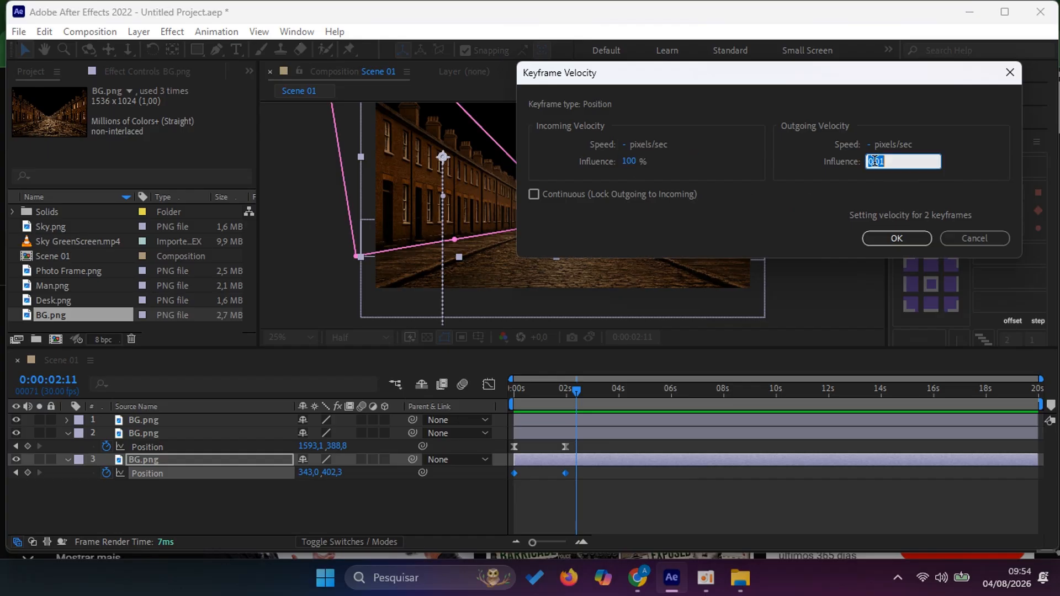
type("100")
key("Return")
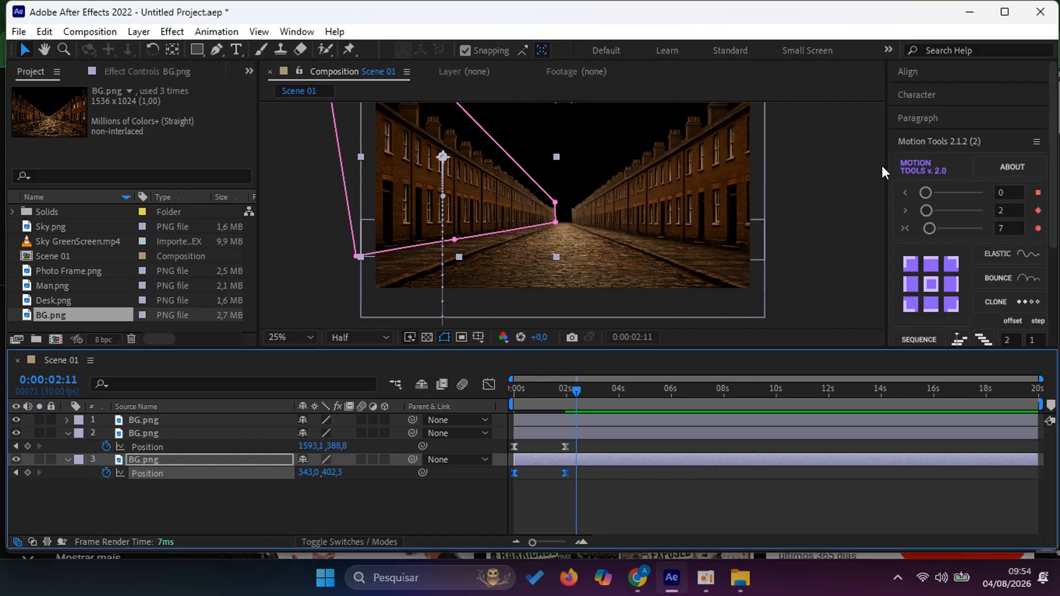
- Preview the eased motion and delay the left house-row layer's start by about 0.3 seconds
key("Home")
key("space")
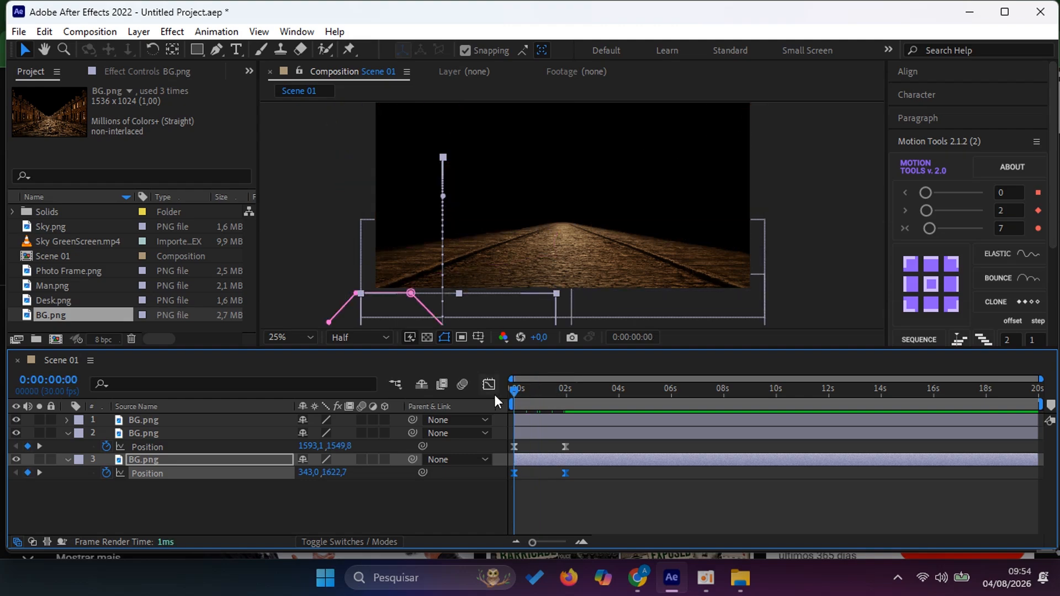
left_click(582, 496)
left_click(564, 463)
left_click_drag(565, 462, 572, 464)
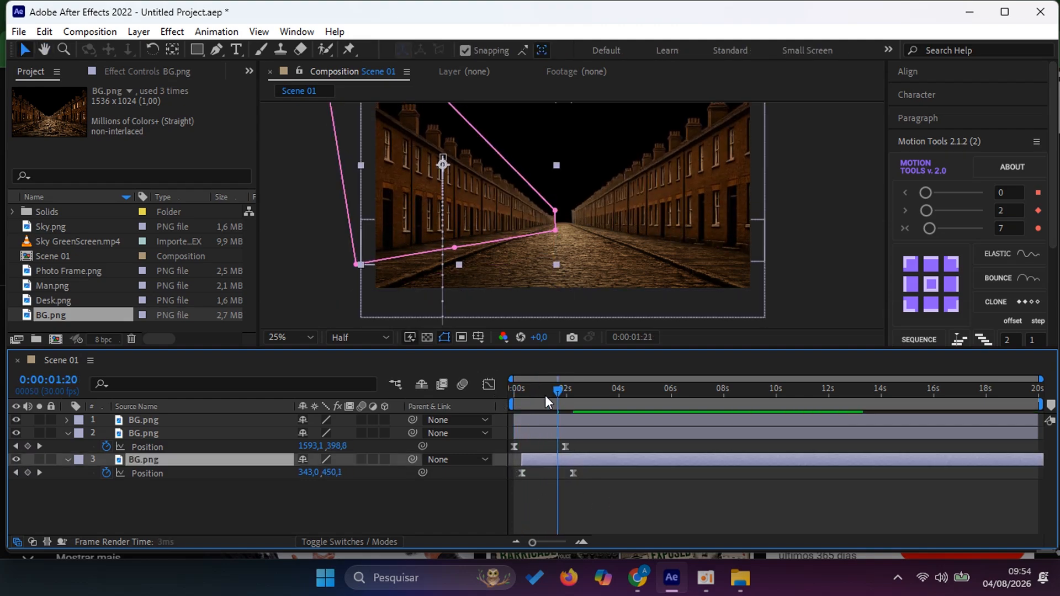
- Preview the staggered rise of the two house rows from the beginning
left_click_drag(545, 395, 504, 407)
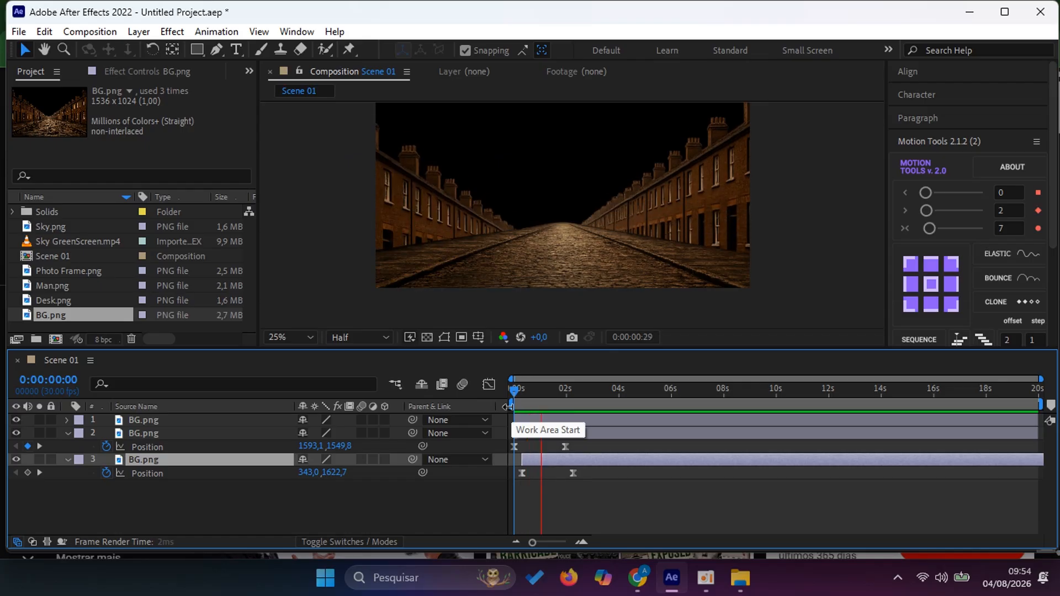
key("space")
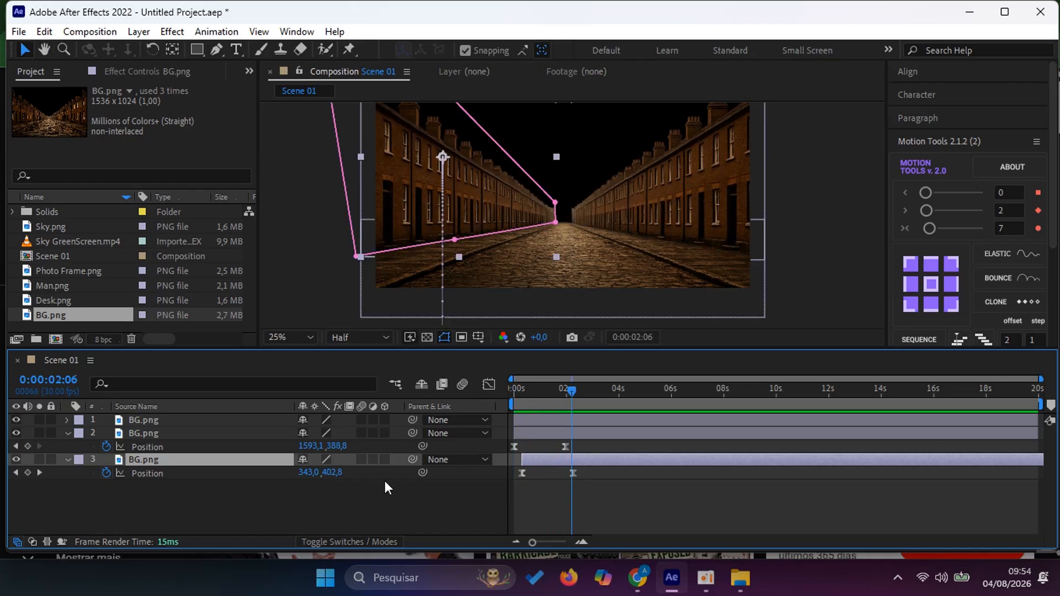
left_click(308, 518)
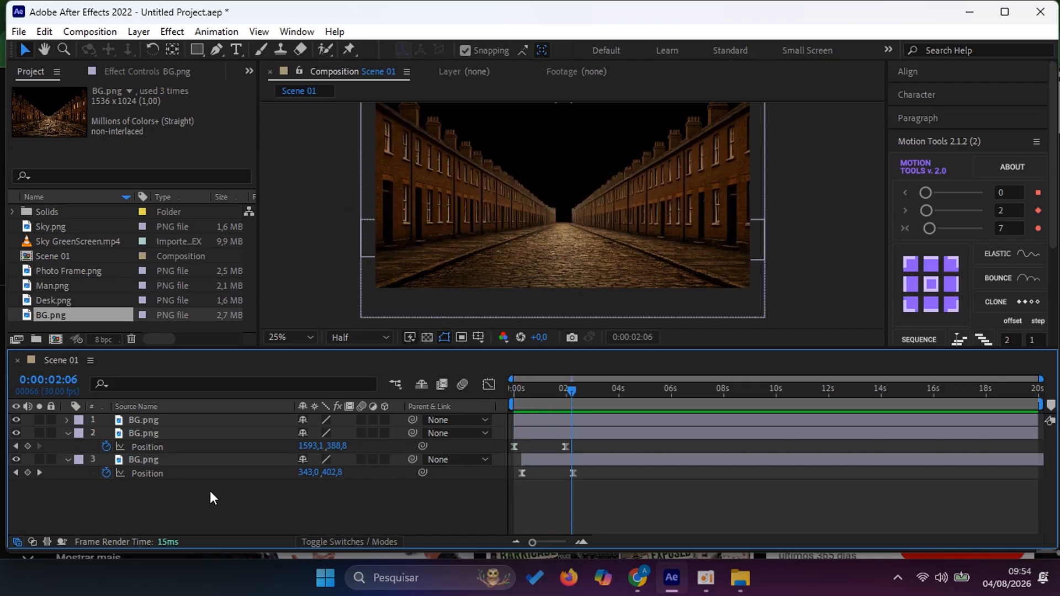
- Collapse the house-row layers' properties and add Man.png to Scene 01 as the top layer
left_click(68, 433)
left_click(67, 446)
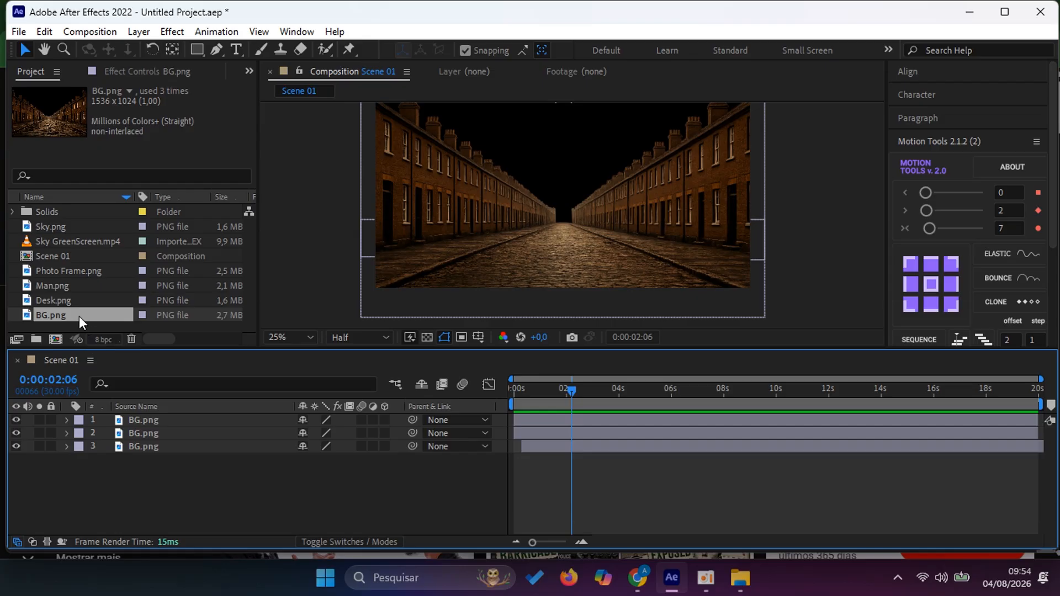
left_click_drag(51, 287, 160, 418)
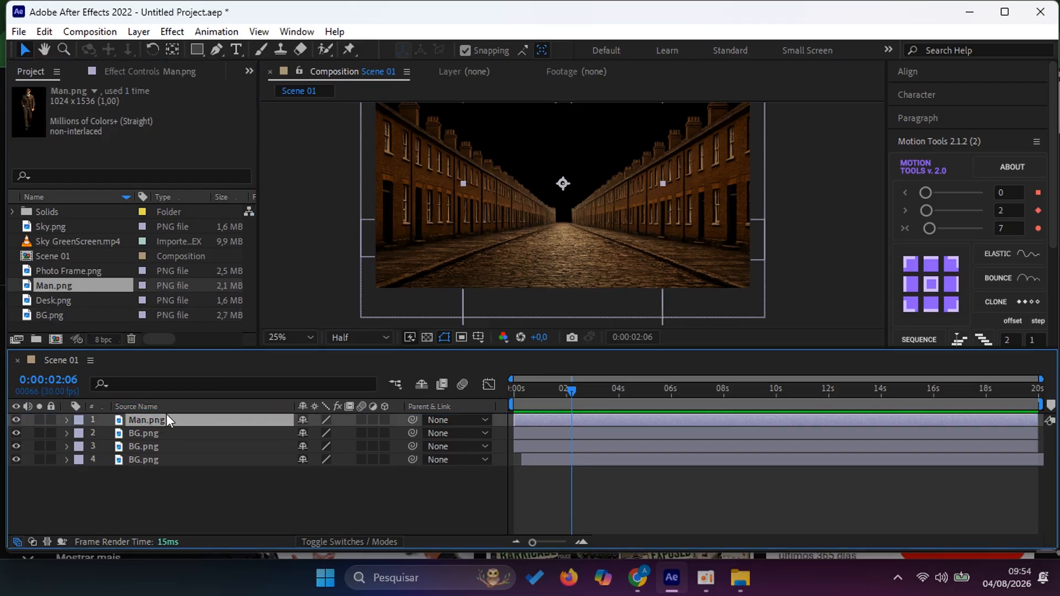
scroll(566, 204, "down", 2)
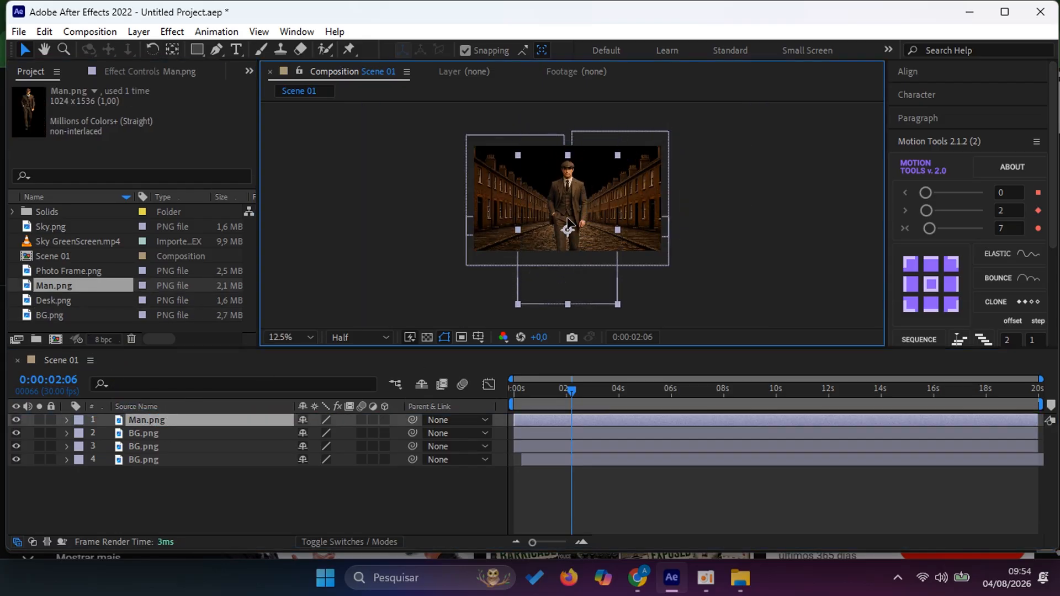
- Scale the Man.png layer to 115% and check his framing in the street
key("s")
left_click_drag(345, 433, 365, 434)
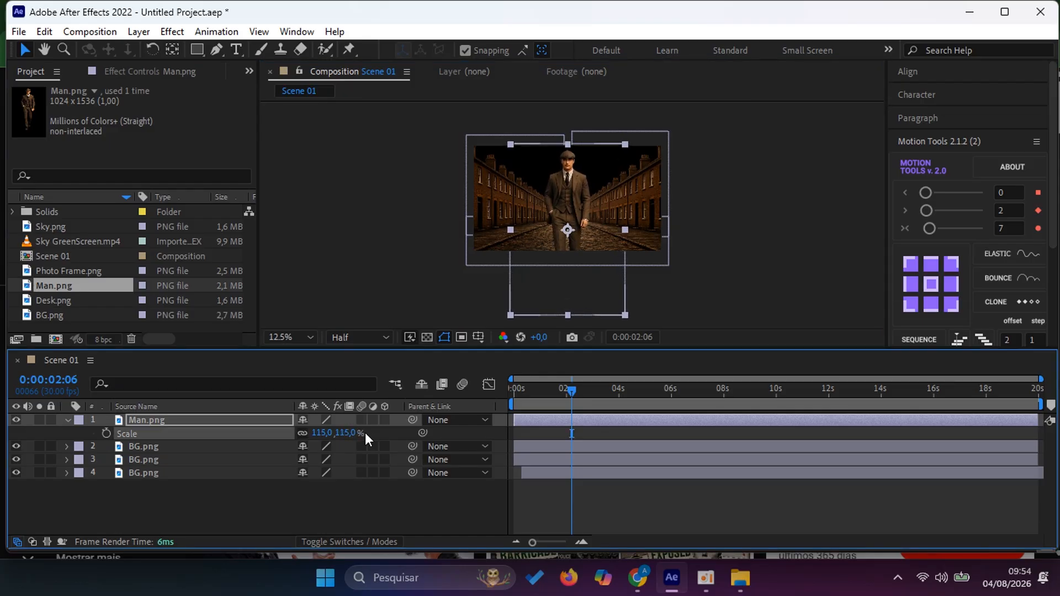
left_click(572, 198)
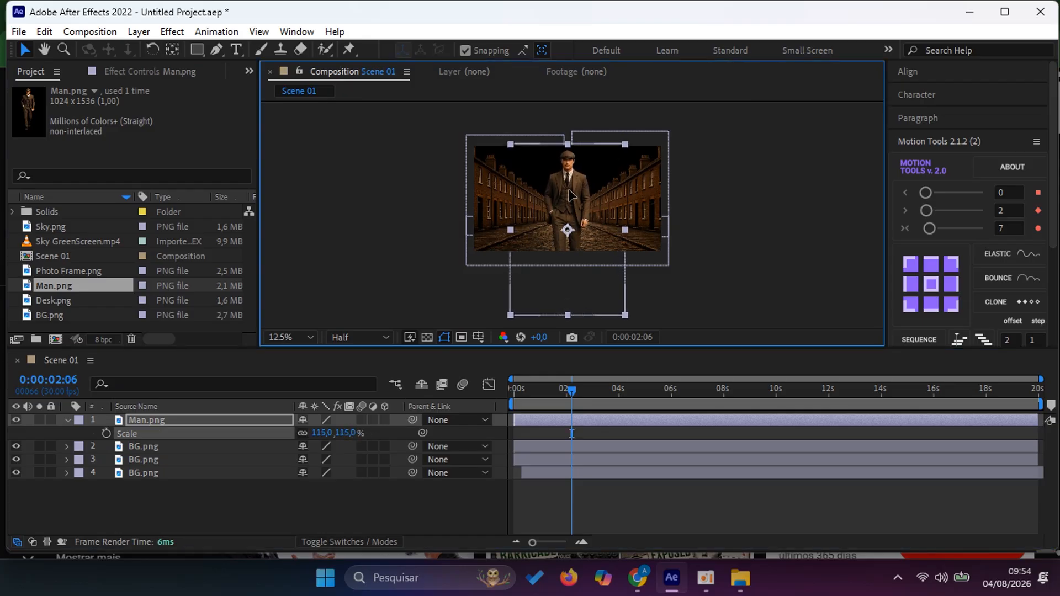
left_click(720, 250)
left_click(574, 201)
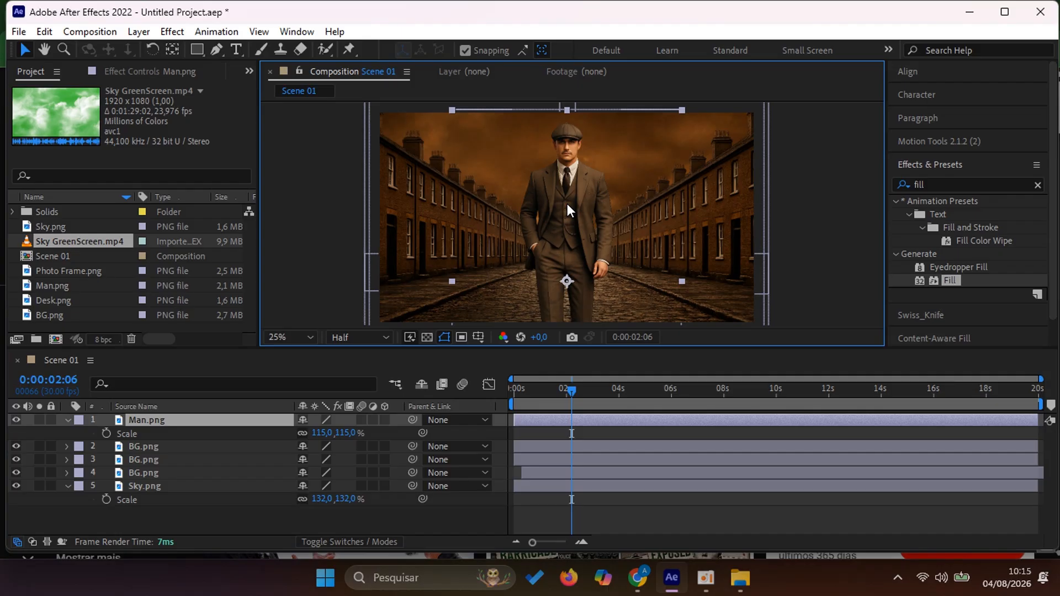
key("comma")
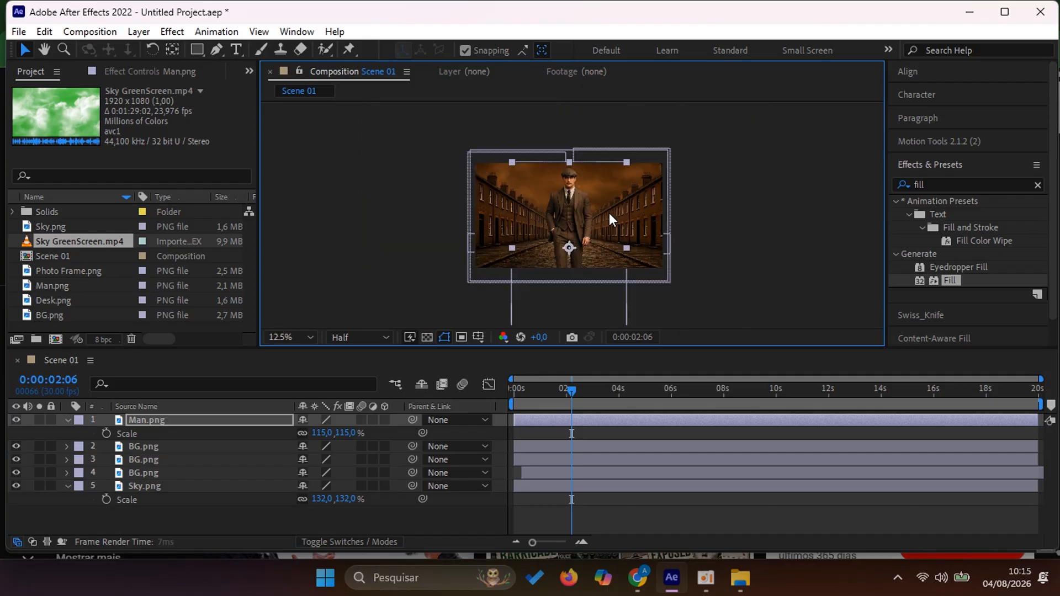
- Add Sky GreenScreen.mp4 to Scene 01 directly above the Sky.png layer
left_click(141, 520)
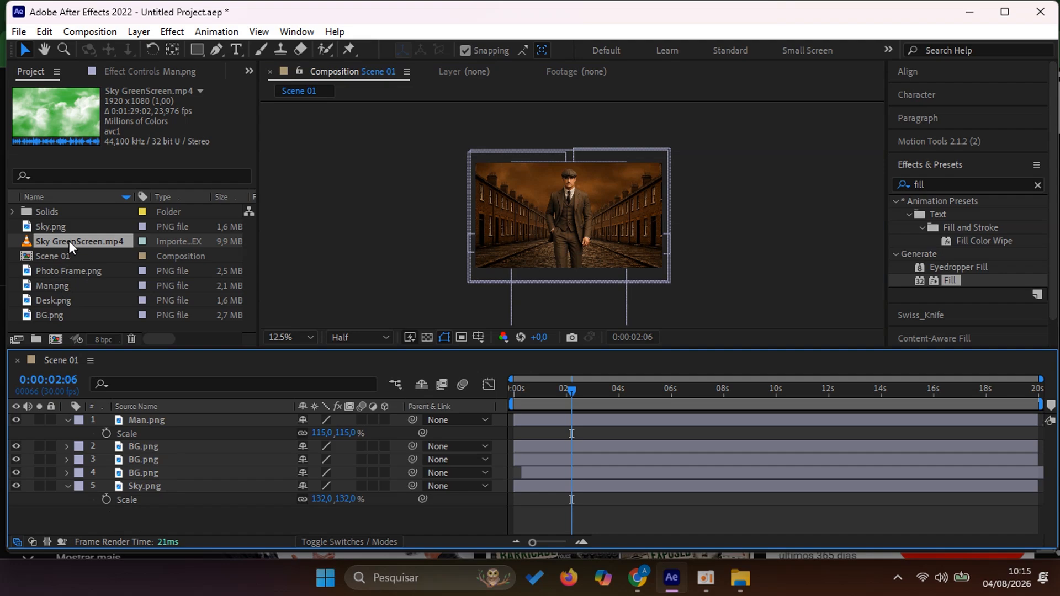
left_click_drag(68, 240, 174, 482)
scroll(616, 210, "up", 2)
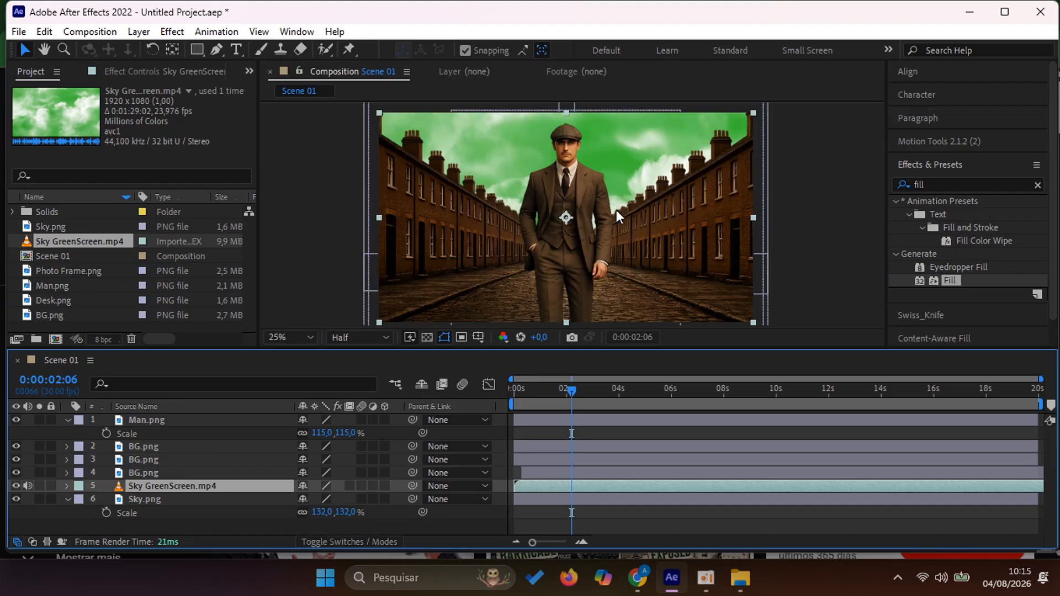
- Apply Keylight (1.2) to the Sky GreenScreen.mp4 layer and sample the sky's green as its Screen Colour
left_click(904, 191)
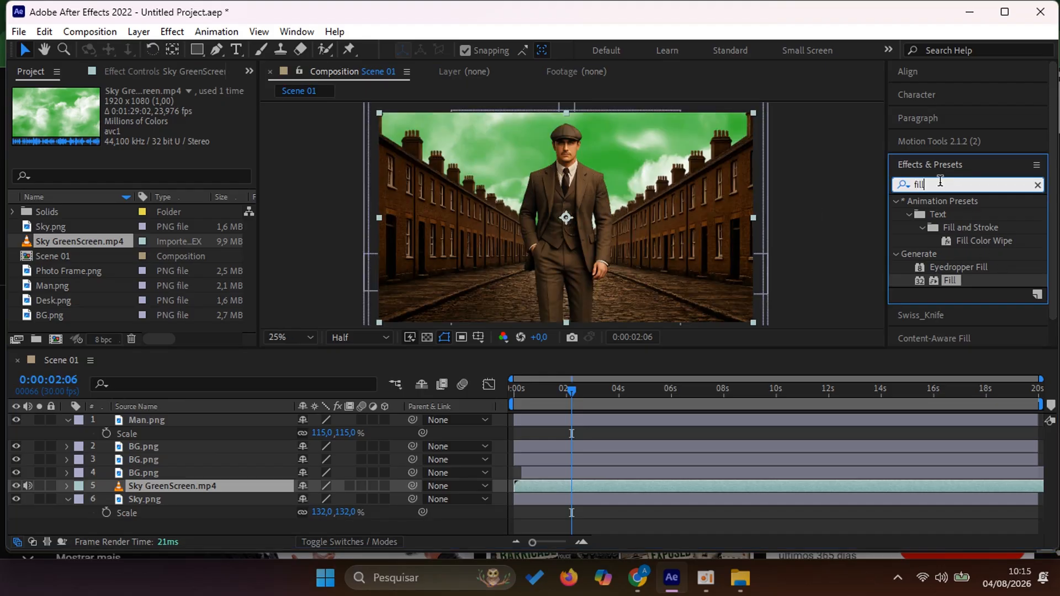
type("key")
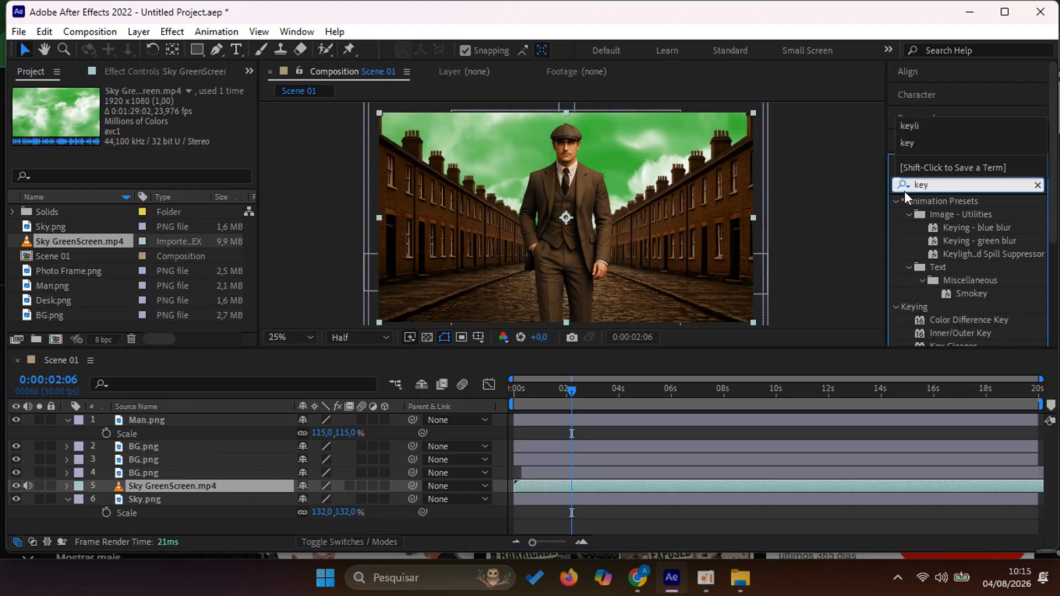
type("li")
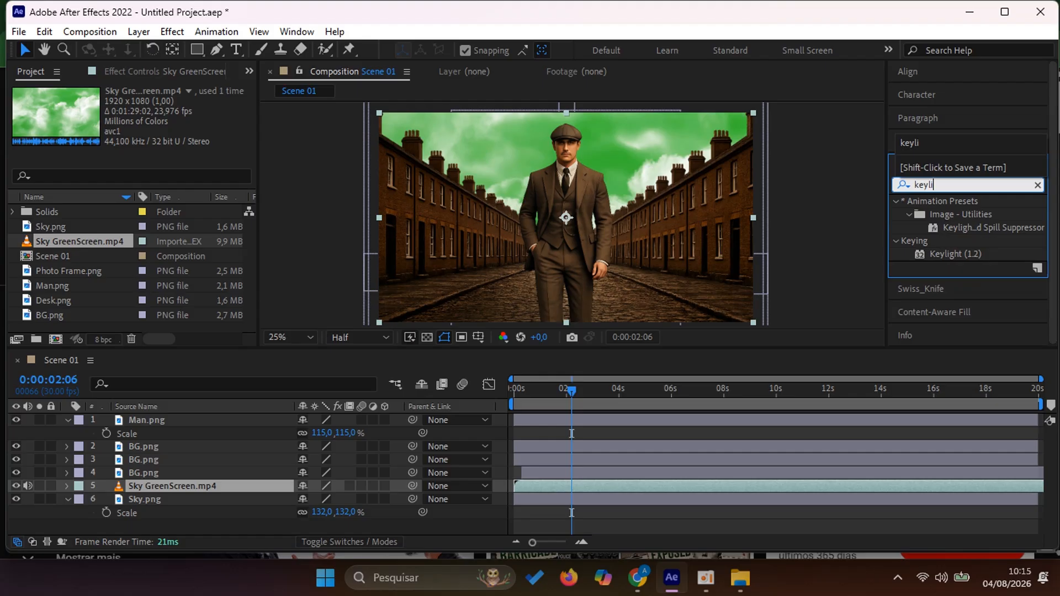
double_click(963, 252)
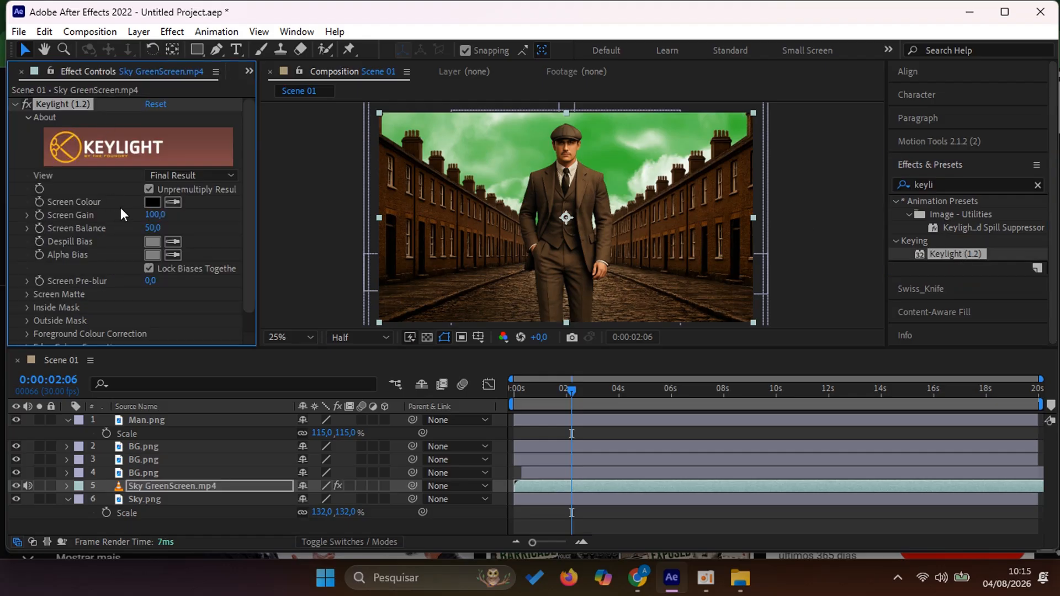
left_click(592, 154)
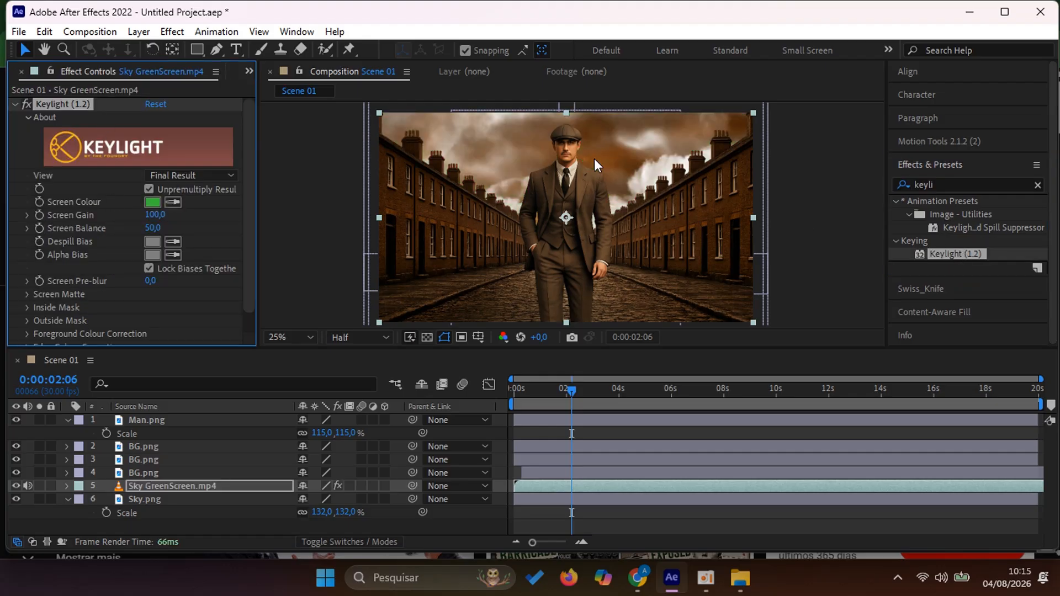
- Apply the Fill effect to the Sky GreenScreen.mp4 layer and sample a brown from the left house row as its color
left_click(166, 486)
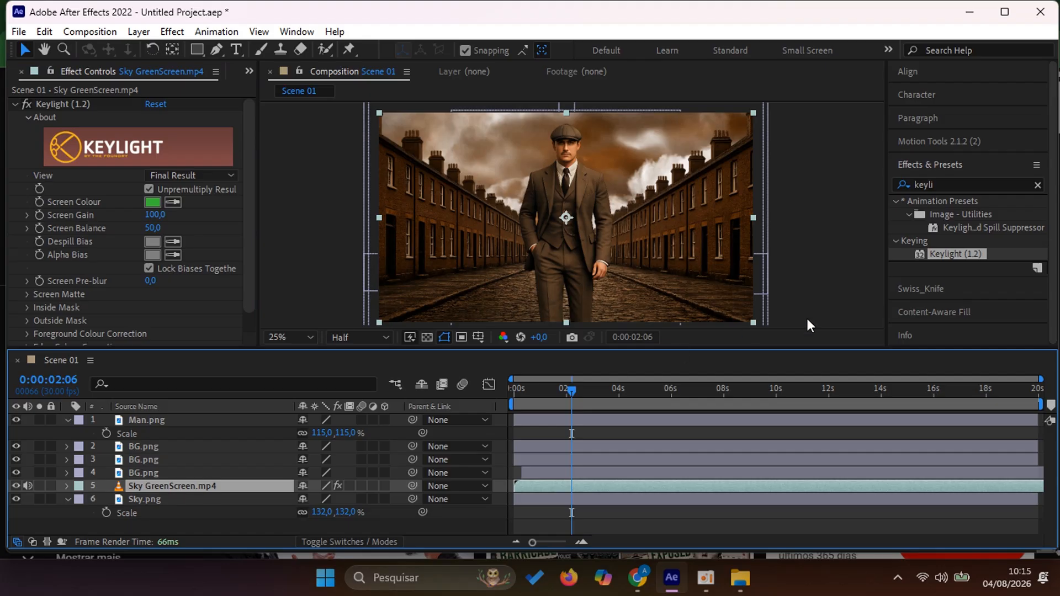
left_click(902, 191)
type("fill")
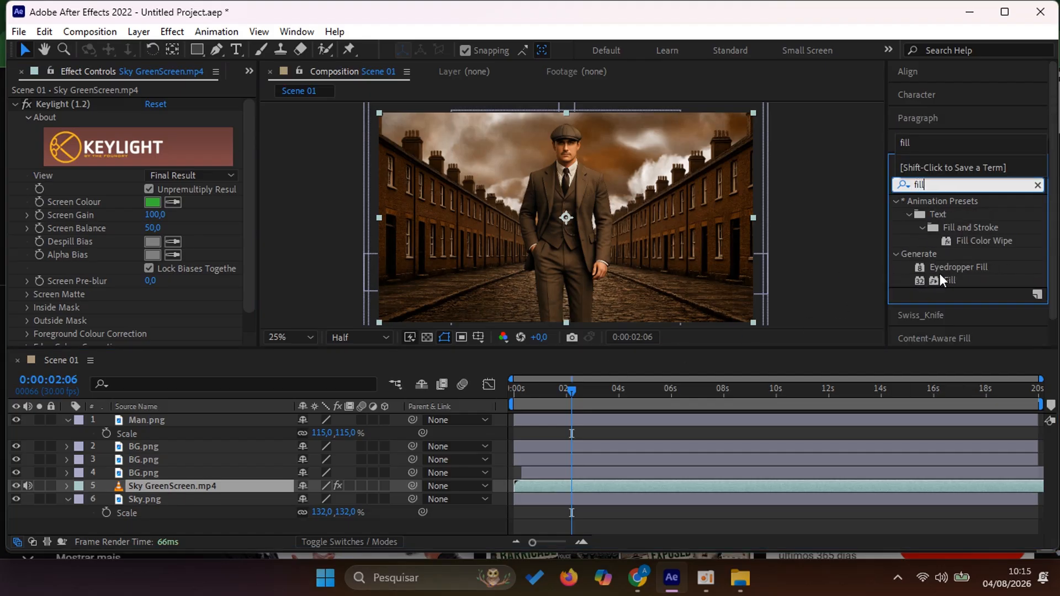
double_click(951, 279)
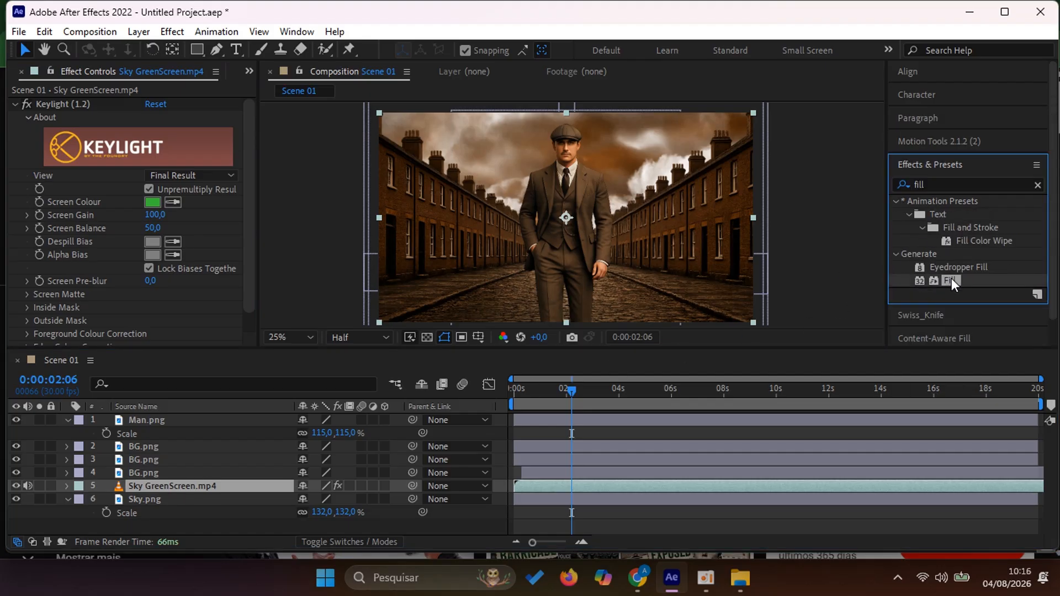
left_click(172, 286)
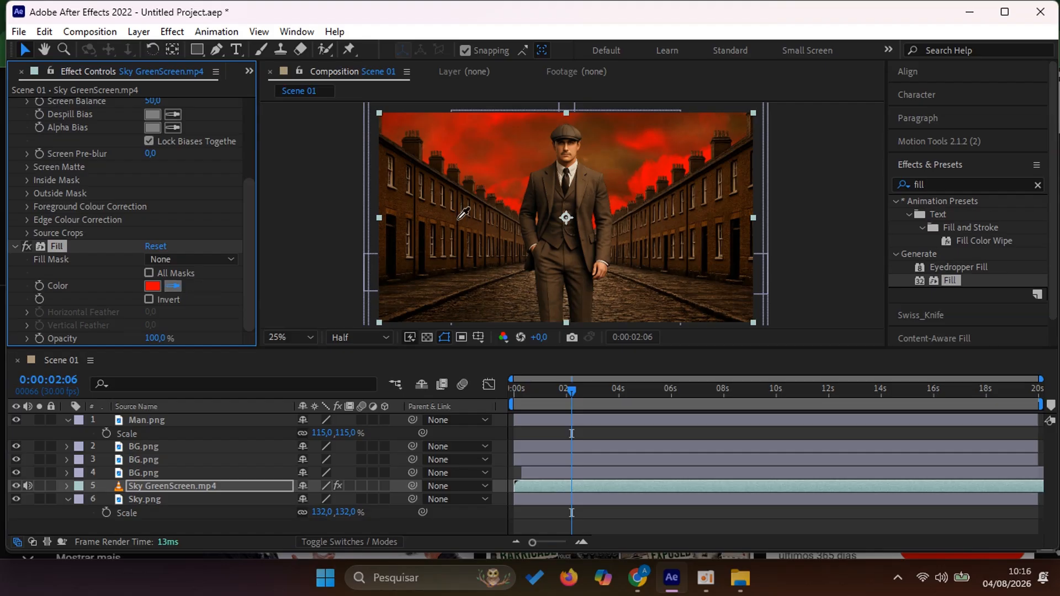
left_click(424, 220)
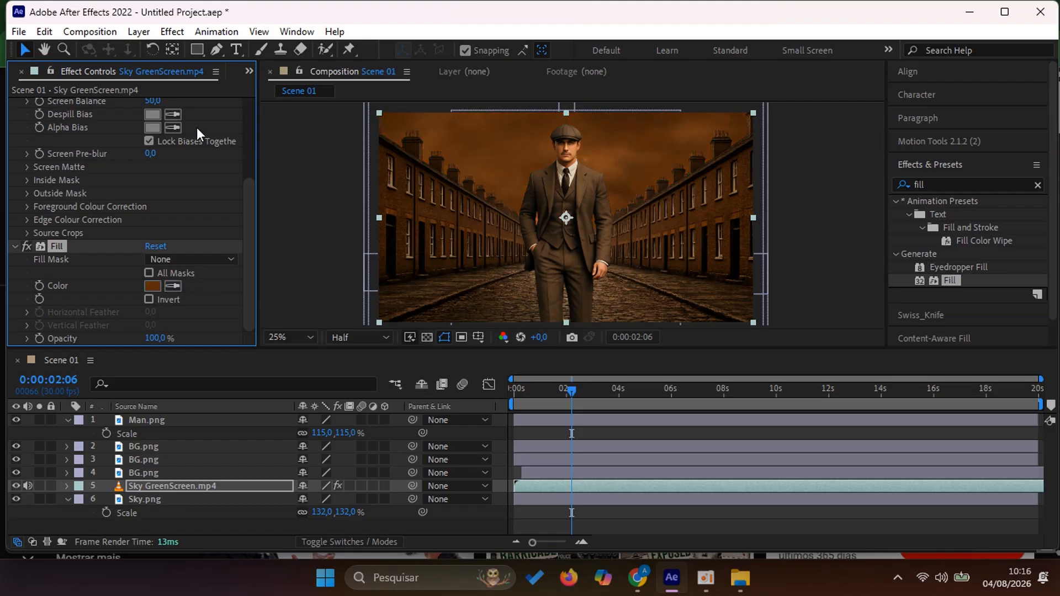
- Change the clouds' Fill color to a lighter orange-brown
left_click(151, 288)
left_click_drag(194, 161, 177, 142)
left_click(360, 56)
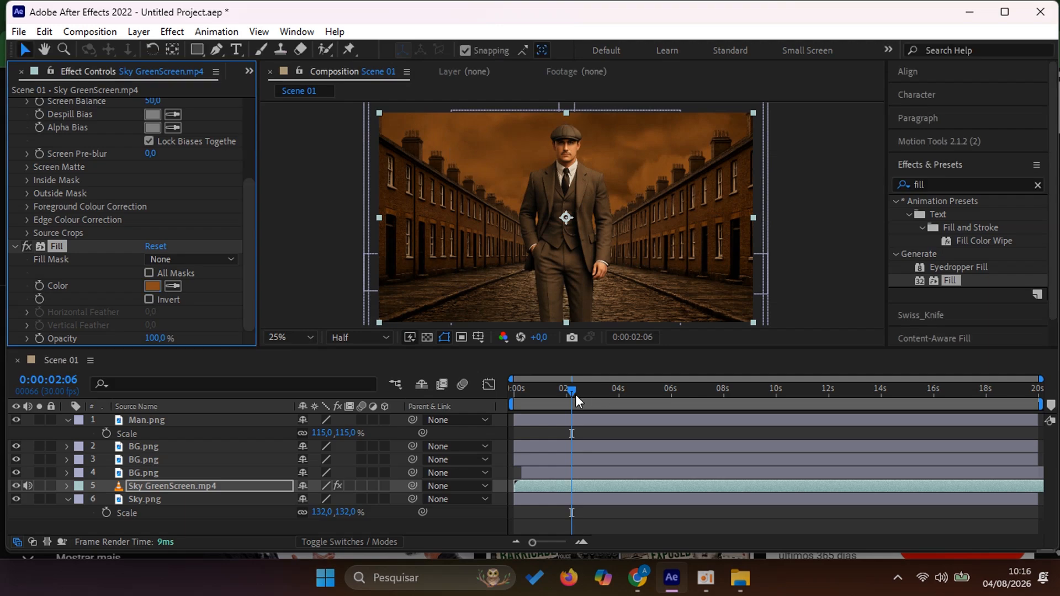
- Preview Scene 01 from the beginning twice to check the moving clouds, and return to the first frame
left_click_drag(574, 393, 498, 393)
key("space")
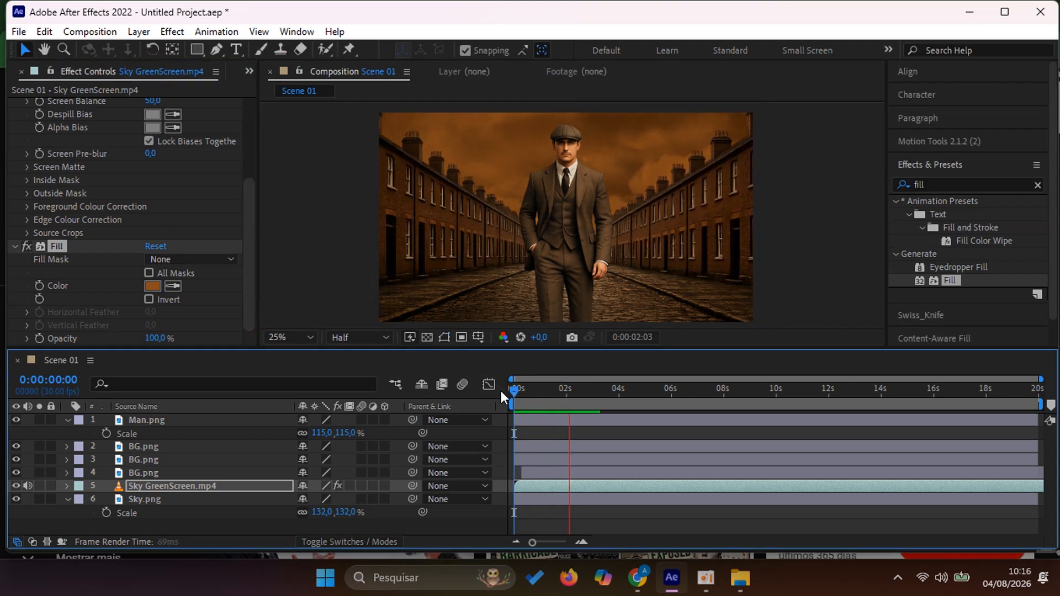
key("space")
left_click_drag(572, 397, 506, 404)
key("space")
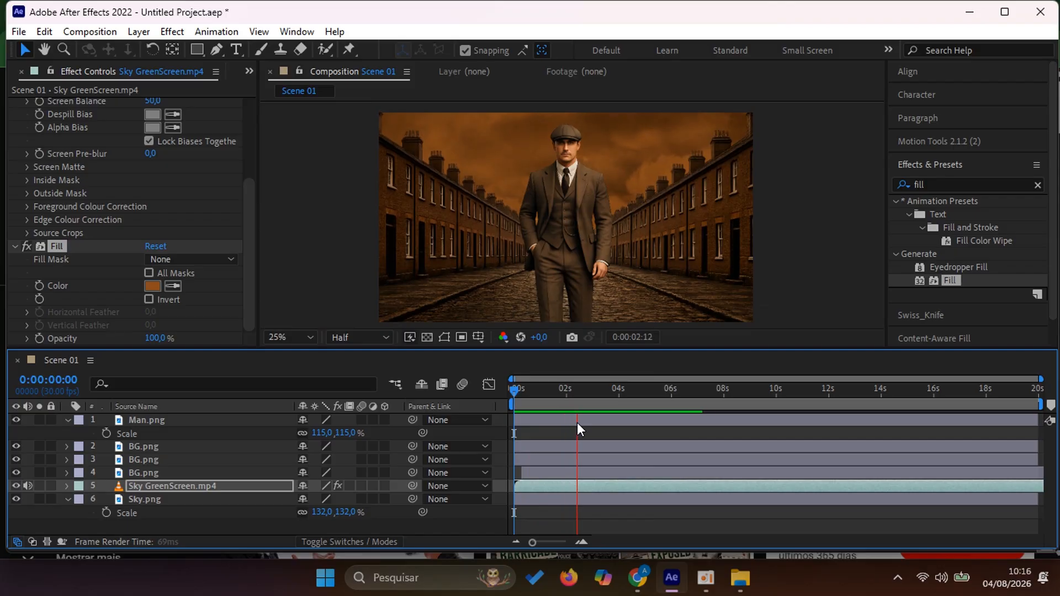
key("space")
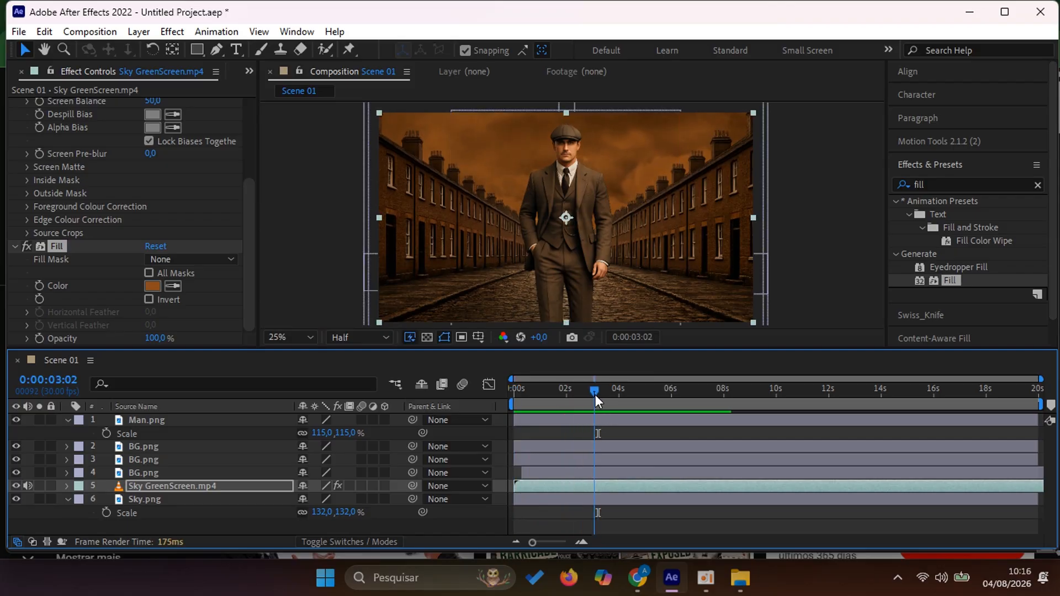
left_click_drag(596, 395, 514, 405)
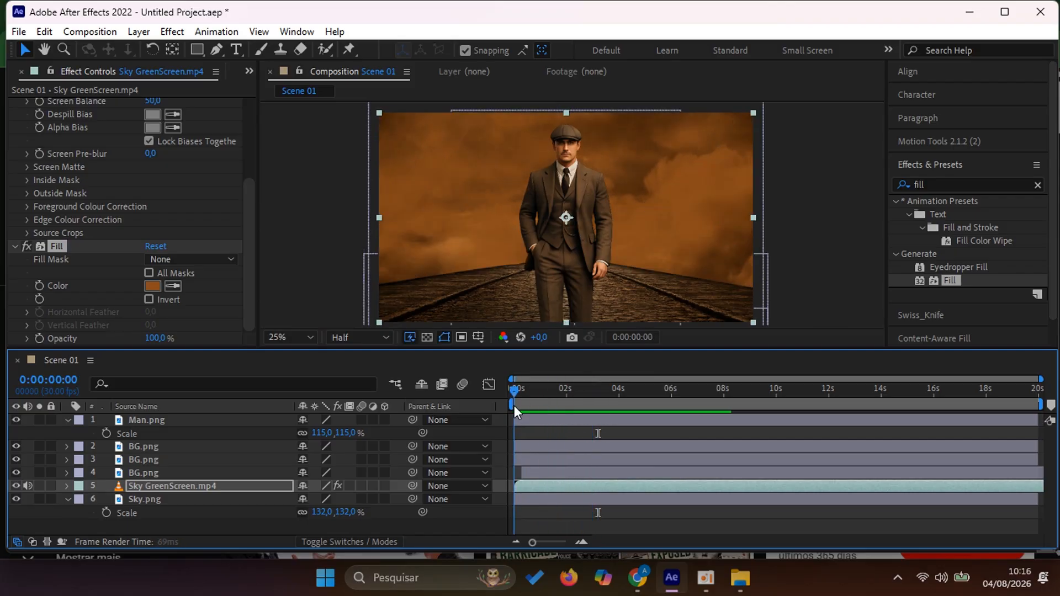
- Collapse the layers' Scale properties, go to 0:00:02:28 and make all six layers 3D
left_click(68, 420)
left_click(68, 486)
left_click(174, 515)
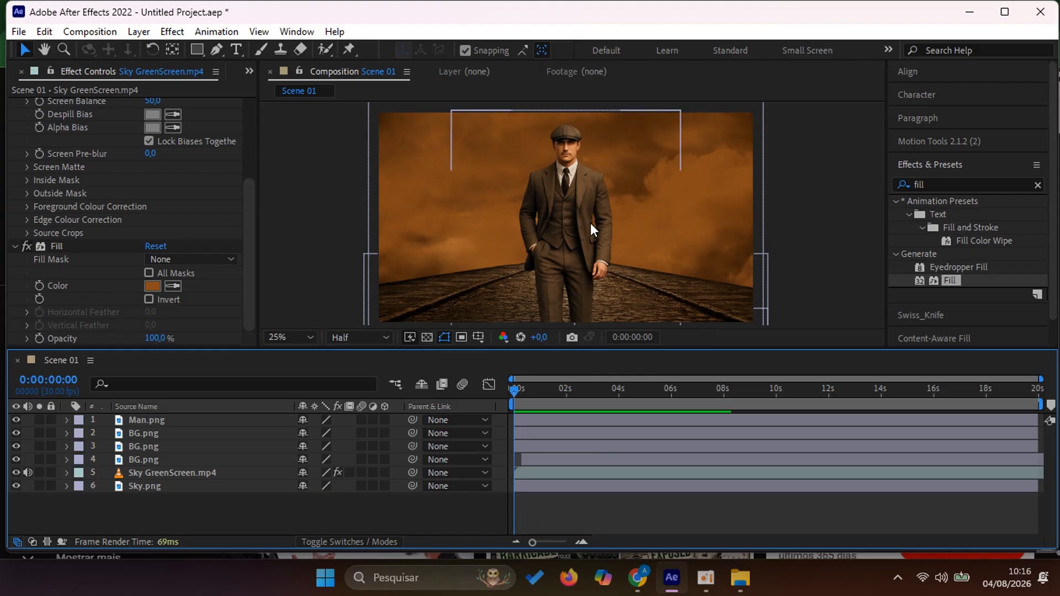
scroll(590, 223, "down", 1)
left_click_drag(515, 391, 592, 390)
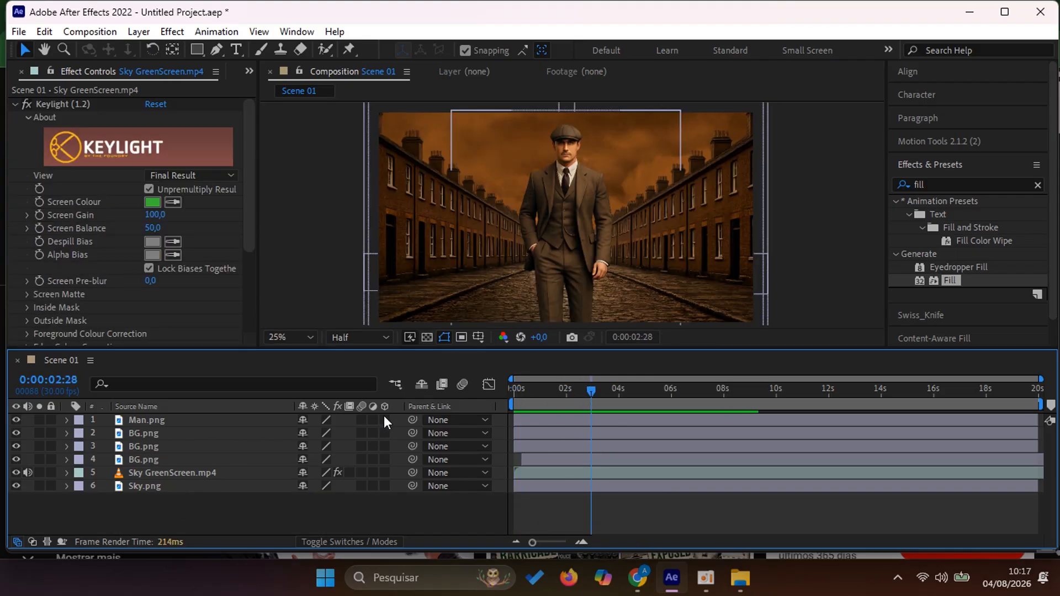
left_click_drag(385, 419, 388, 484)
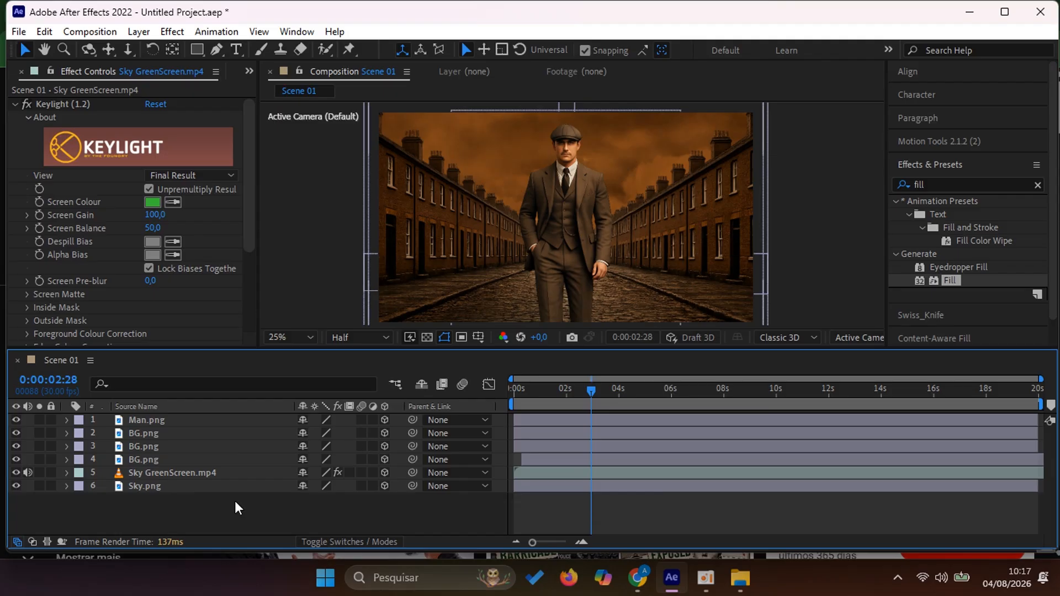
- Add a two-node camera with the 50mm preset to Scene 01
right_click(205, 516)
mouse_move(274, 322)
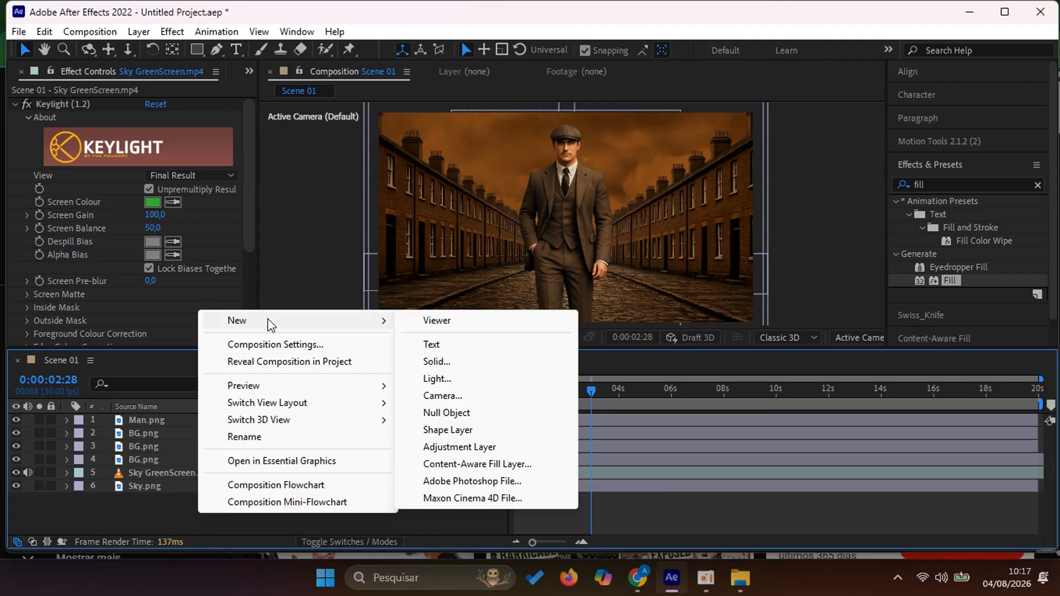
left_click(443, 397)
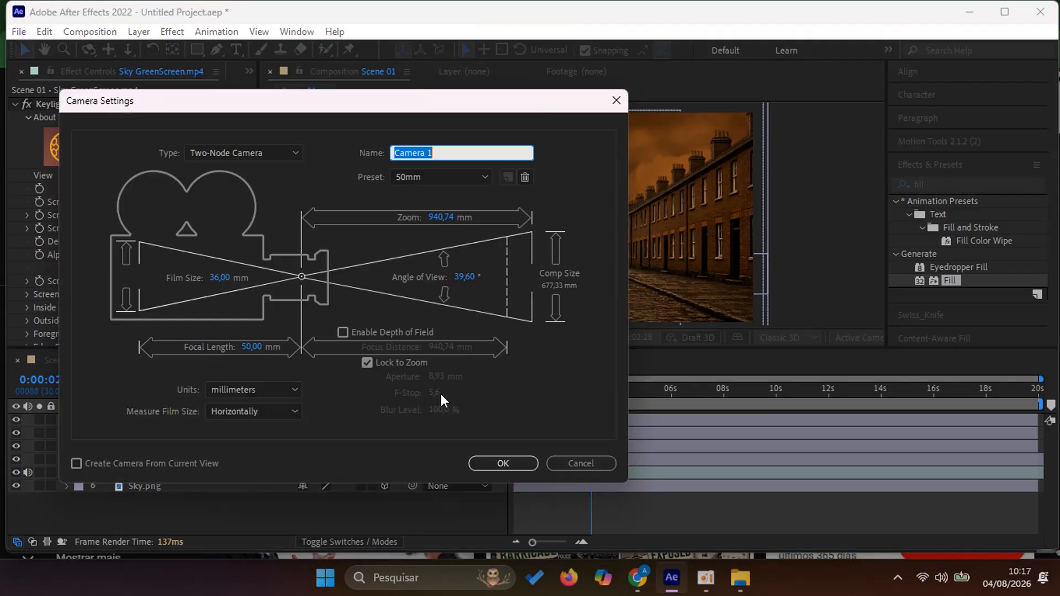
left_click(495, 459)
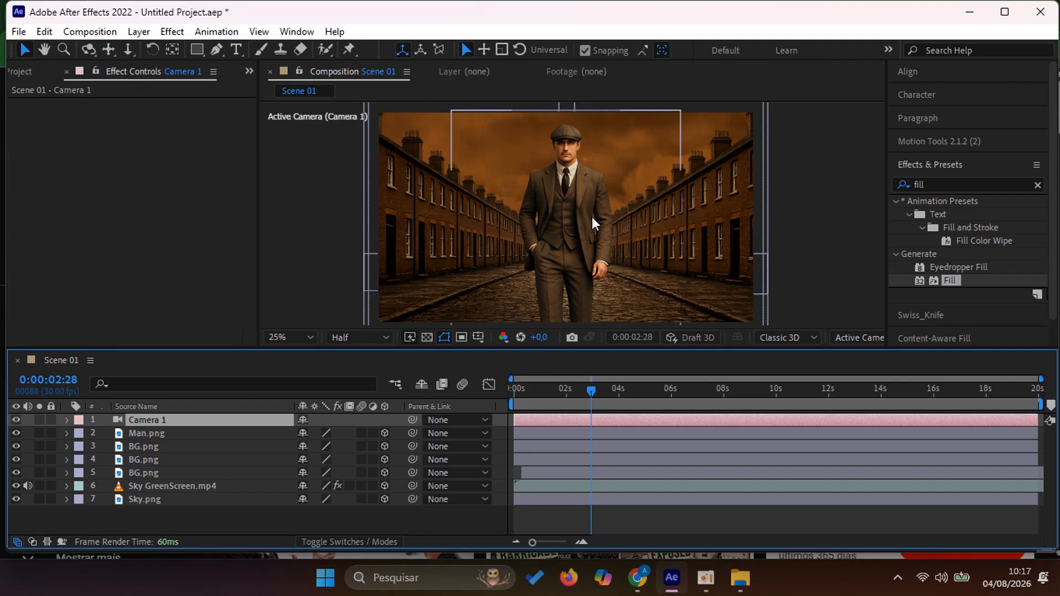
- Enlarge the composition viewer in height and width and open its view layout options
scroll(589, 217, "down", 1)
scroll(589, 217, "up", 1)
left_click_drag(609, 358, 609, 371)
left_click(174, 525)
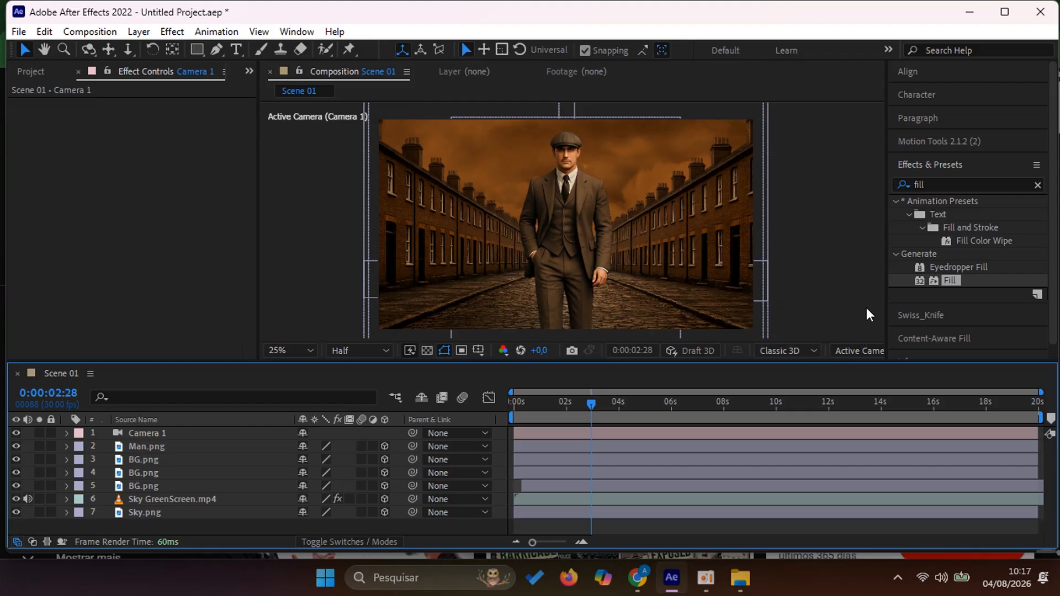
left_click_drag(887, 296, 980, 298)
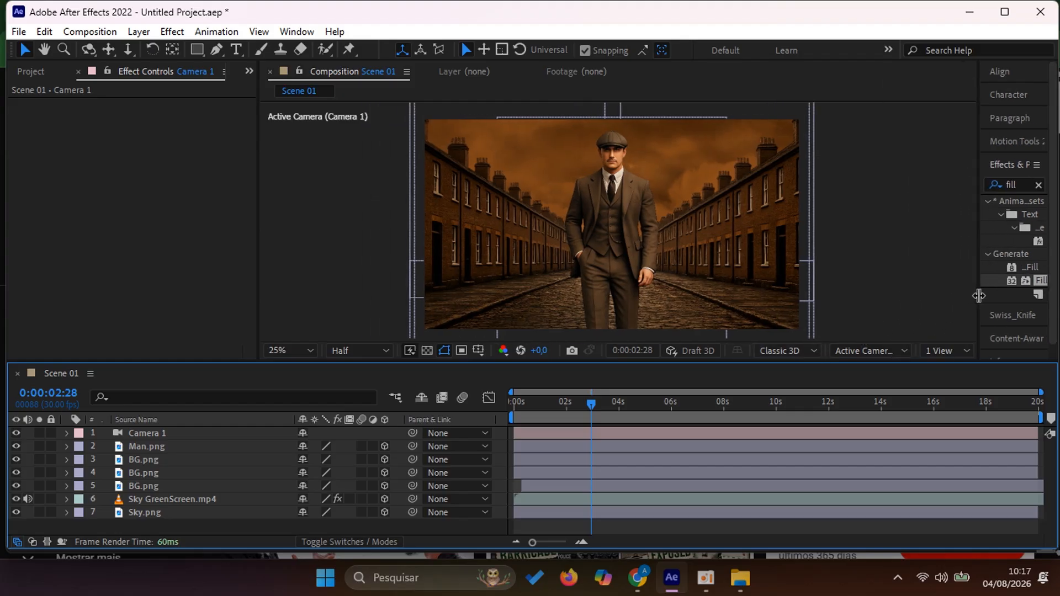
left_click(948, 352)
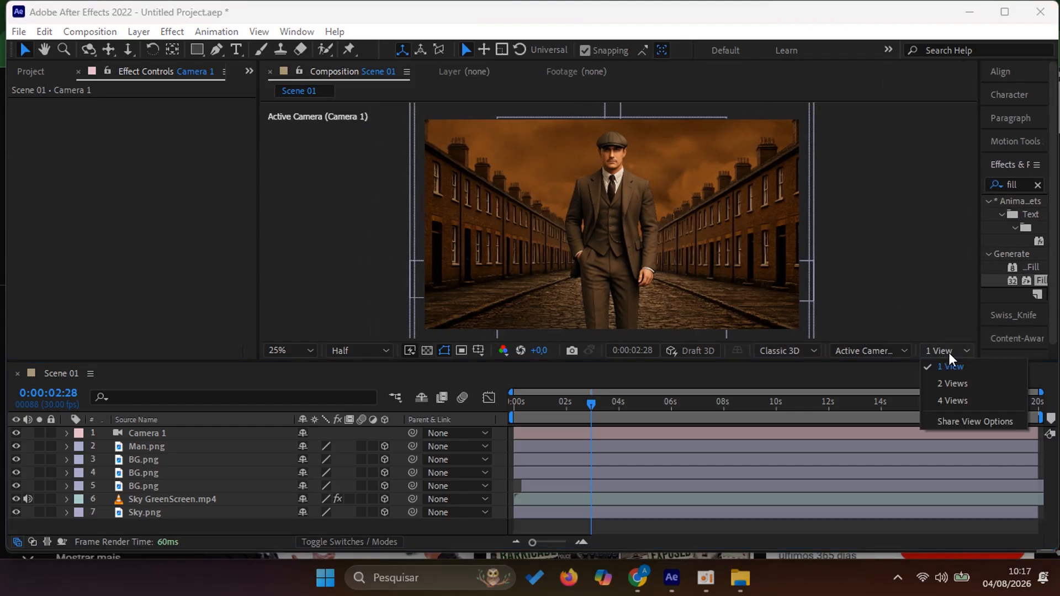
- Move the Man.png layer closer to the camera along Z, scale it to 88% and collapse its properties
left_click(634, 212)
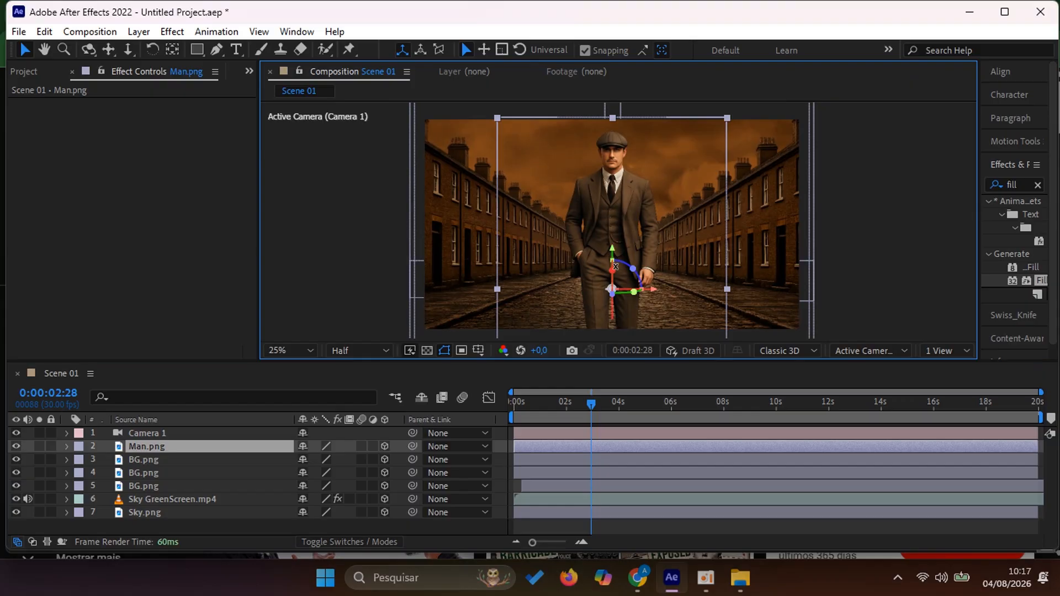
key("p")
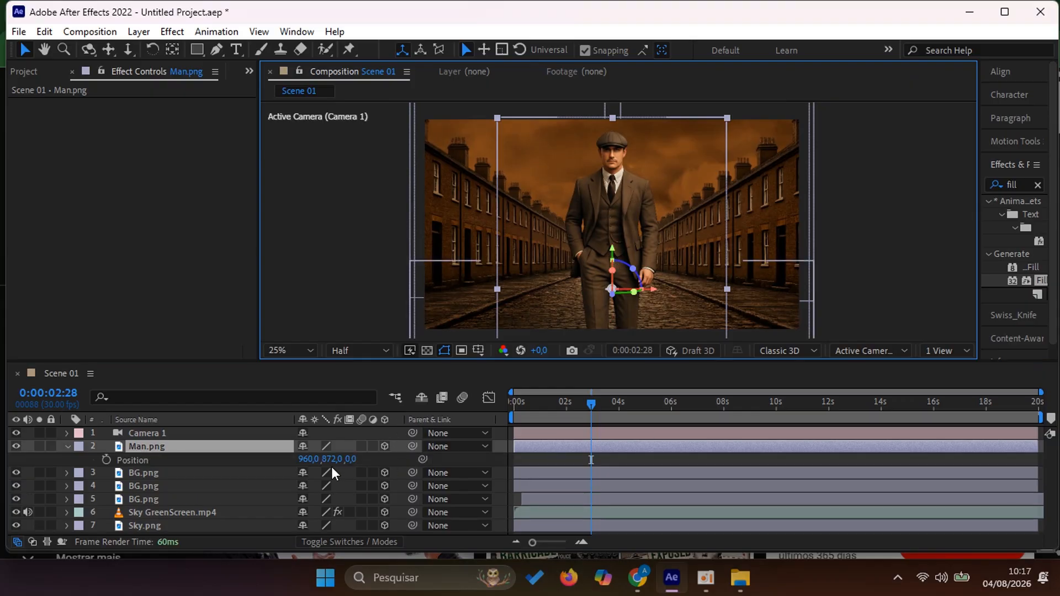
left_click_drag(347, 464, 40, 452)
left_click_drag(358, 461, 3, 463)
left_click_drag(356, 461, 247, 456)
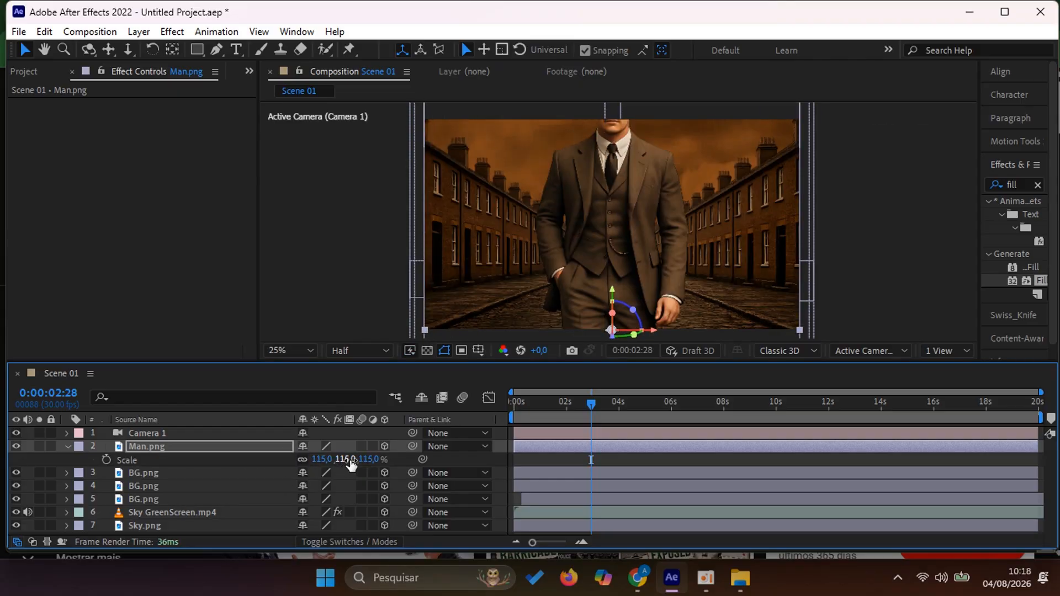
mouse_move(369, 459)
left_mouse_down()
mouse_move(335, 457)
mouse_move(350, 459)
left_mouse_up()
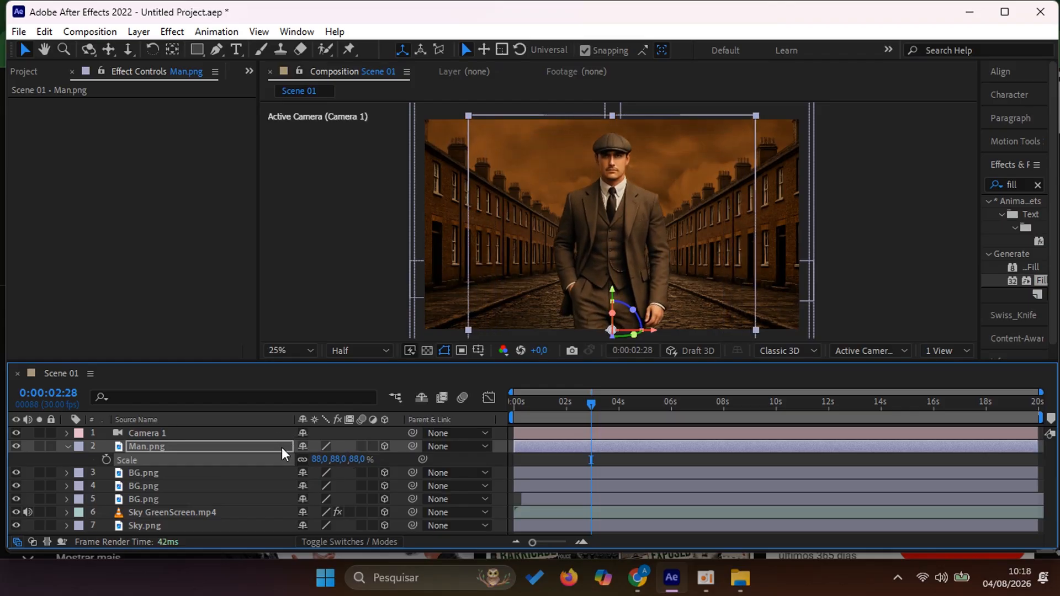
left_click(68, 446)
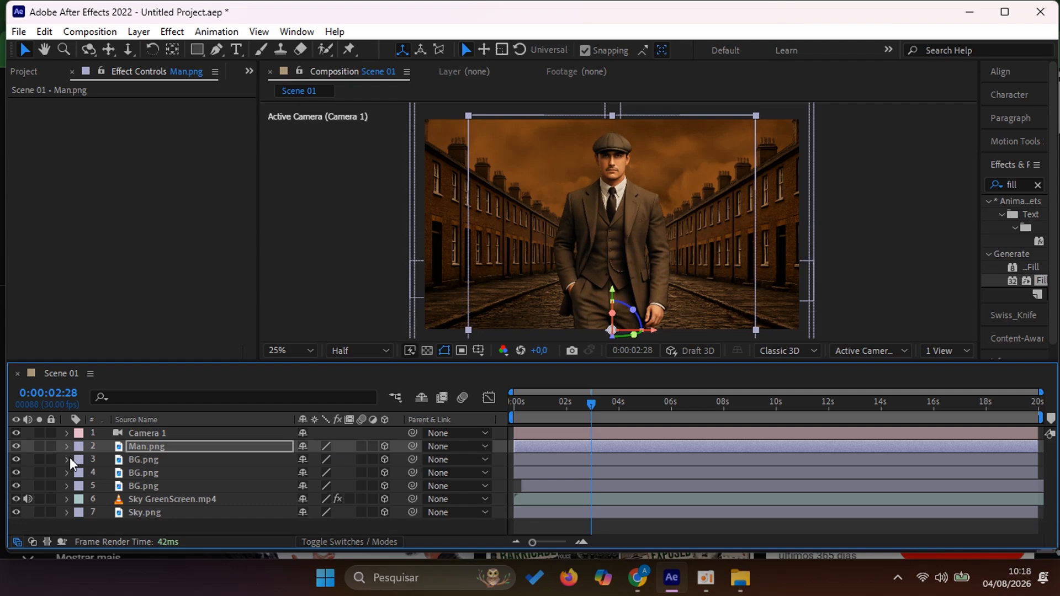
- Push the Sky GreenScreen.mp4 and Sky.png layers farther back from the camera along Z
left_click(176, 500)
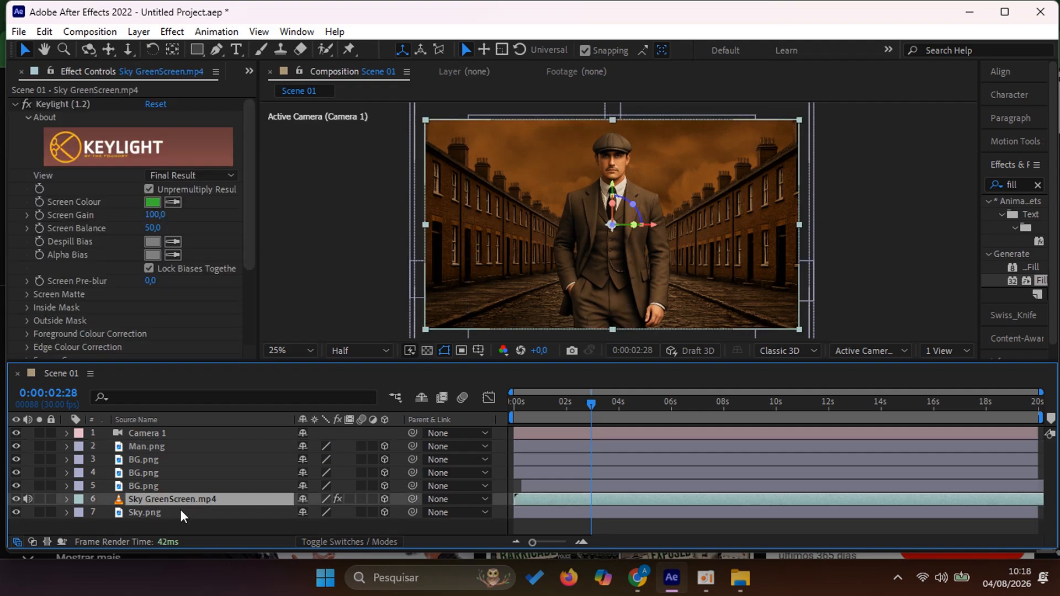
left_click(180, 510, "shift")
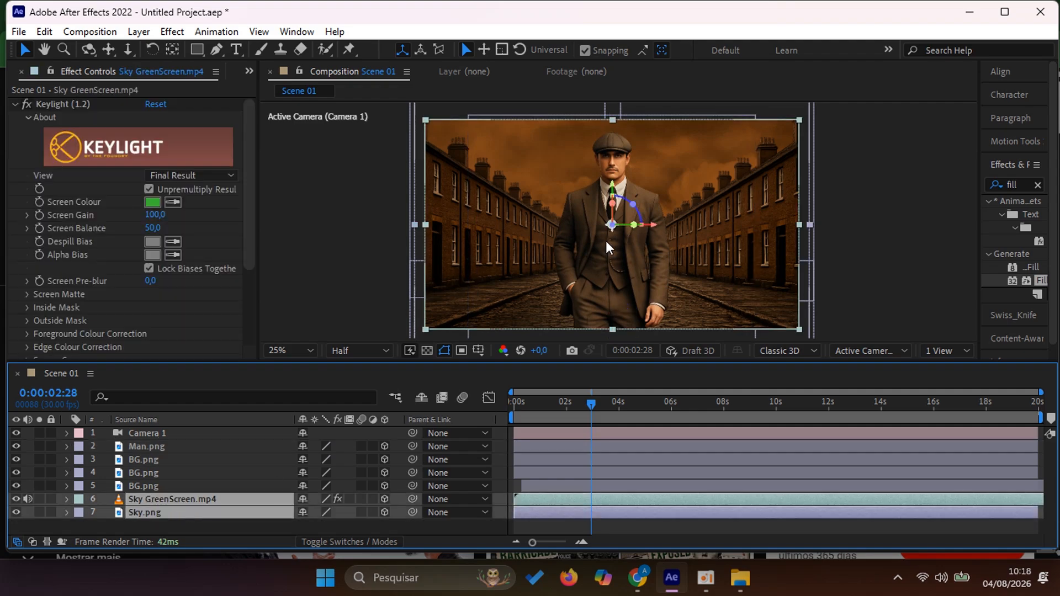
key("comma")
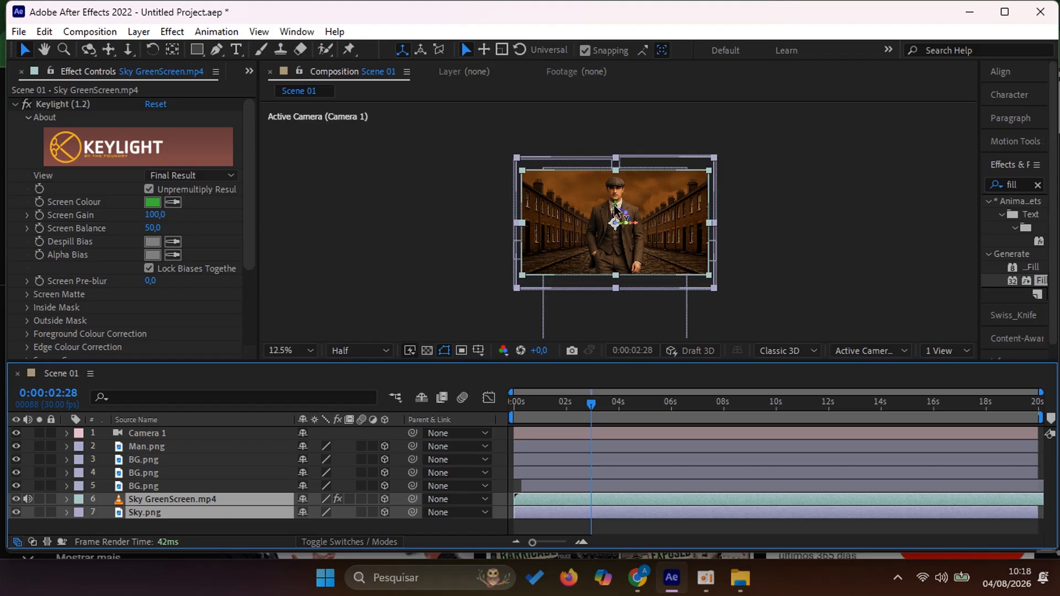
left_click_drag(616, 211, 619, 168)
key("ctrl+z")
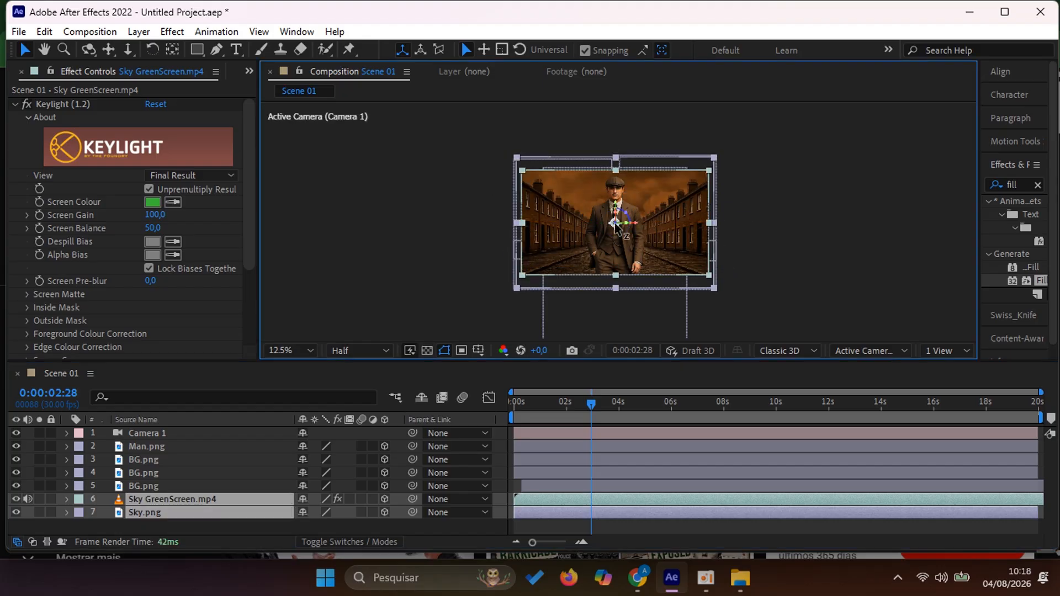
left_click_drag(616, 225, 624, 133)
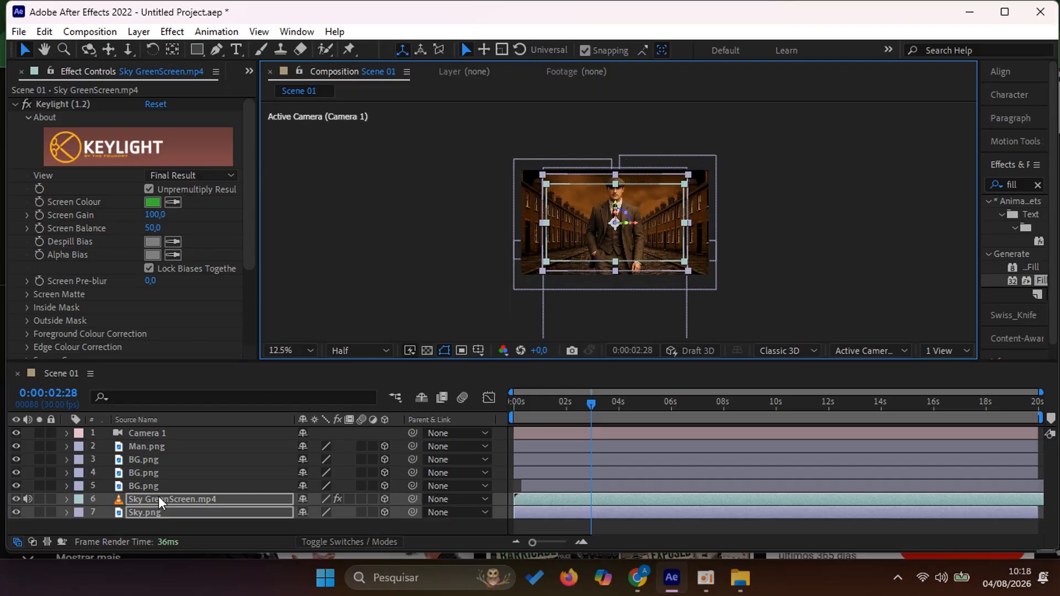
- Scale both sky layers up together until they cover the frame, with Sky GreenScreen.mp4 at 147%
key("s")
left_click_drag(370, 511, 403, 510)
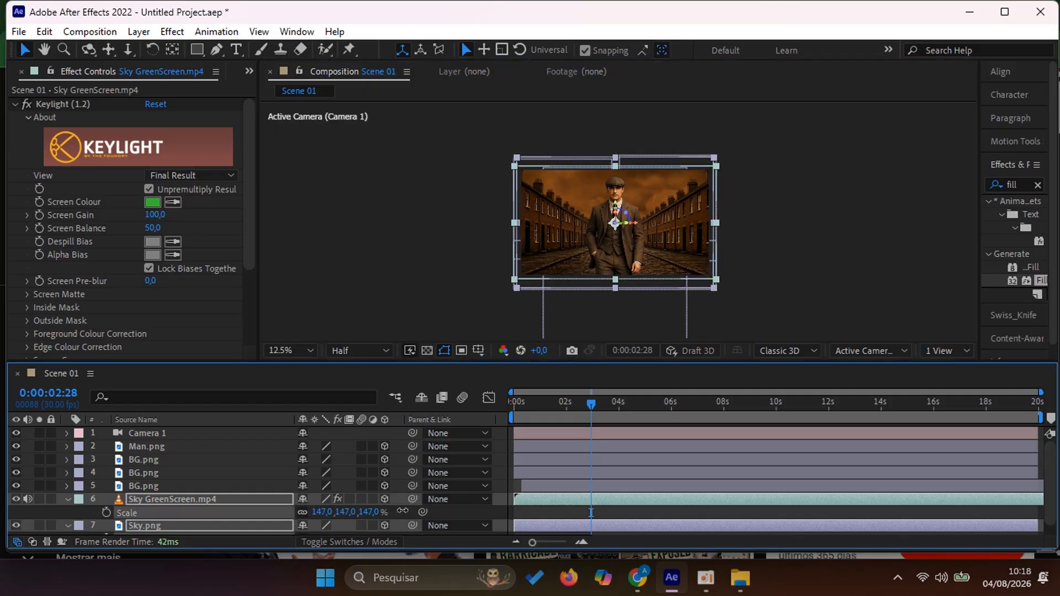
left_click(811, 251)
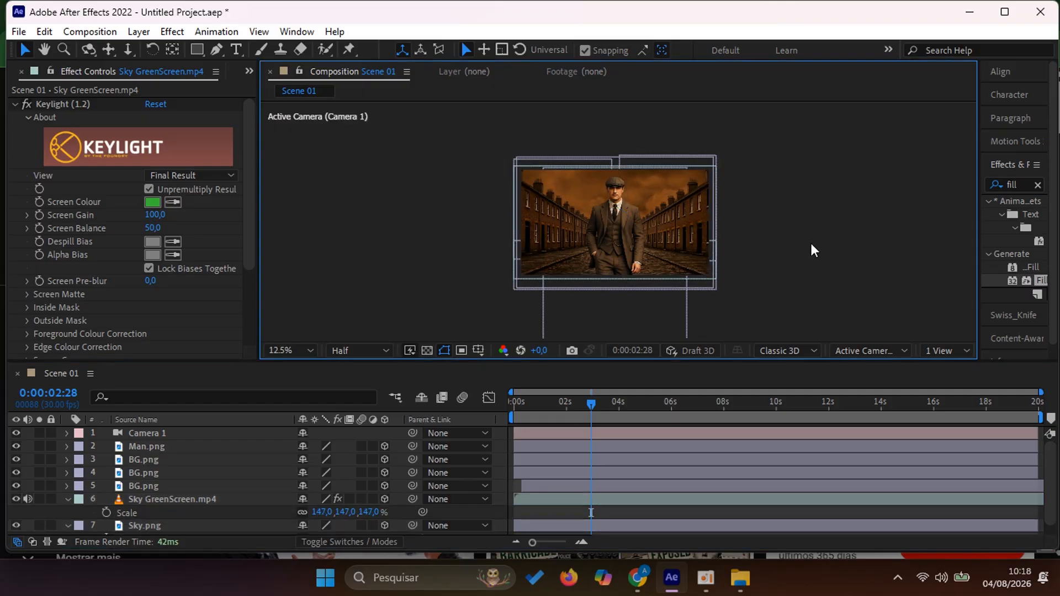
- Show the composition in two views and set the one beside the active camera to Custom View 1 to examine the layers' depth spacing
left_click(945, 351)
left_click(948, 385)
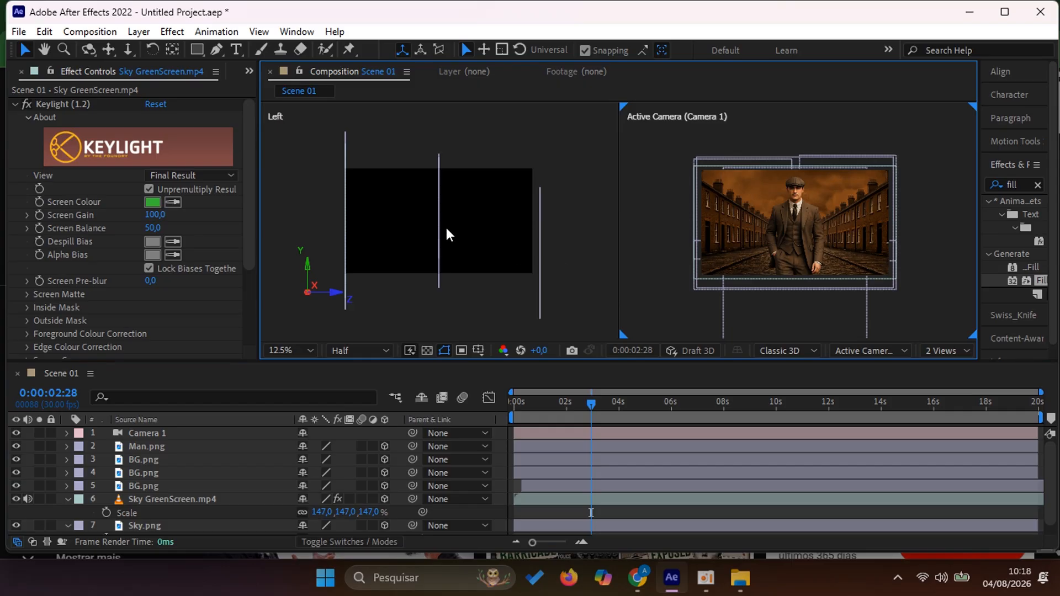
left_click(439, 227)
left_click(471, 237)
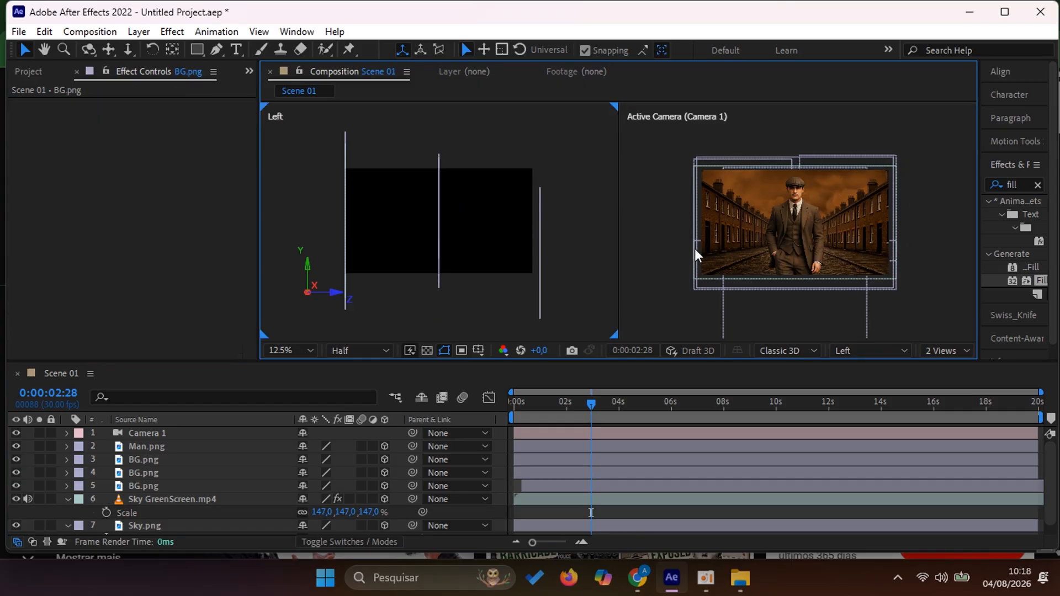
left_click(953, 351)
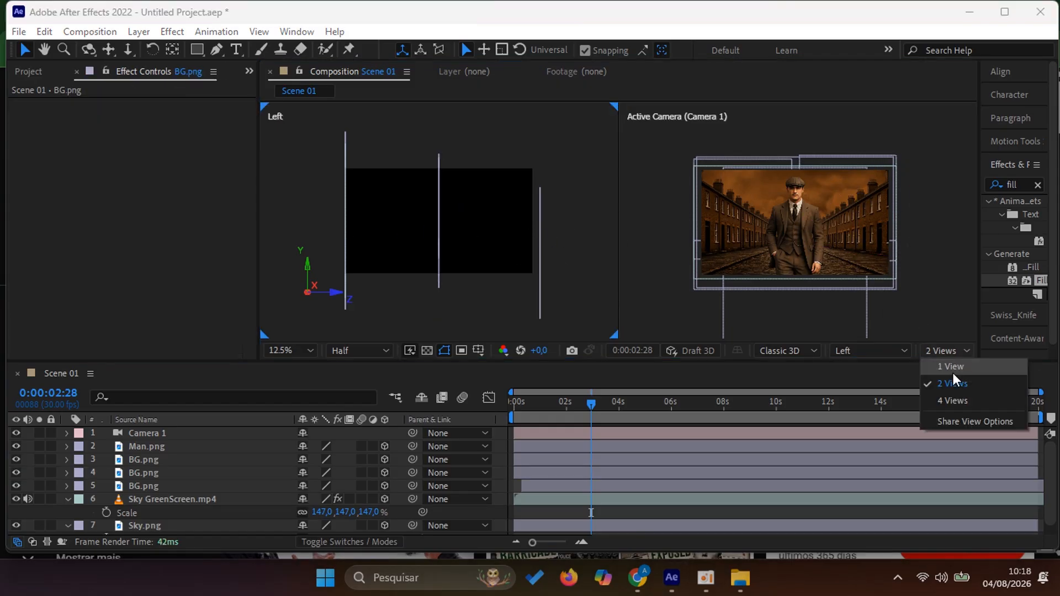
left_click(447, 290)
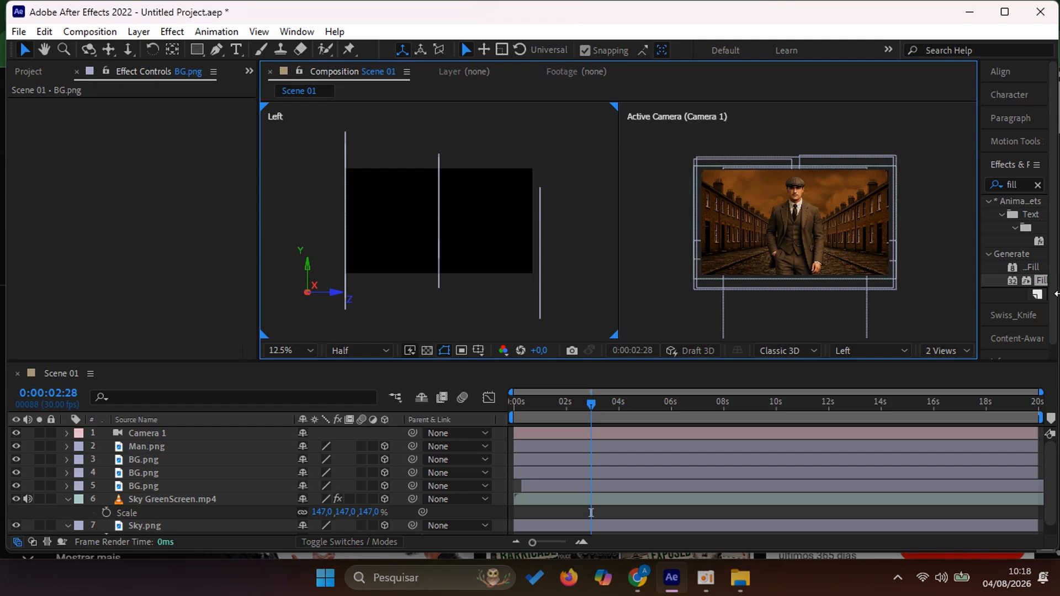
left_click(861, 352)
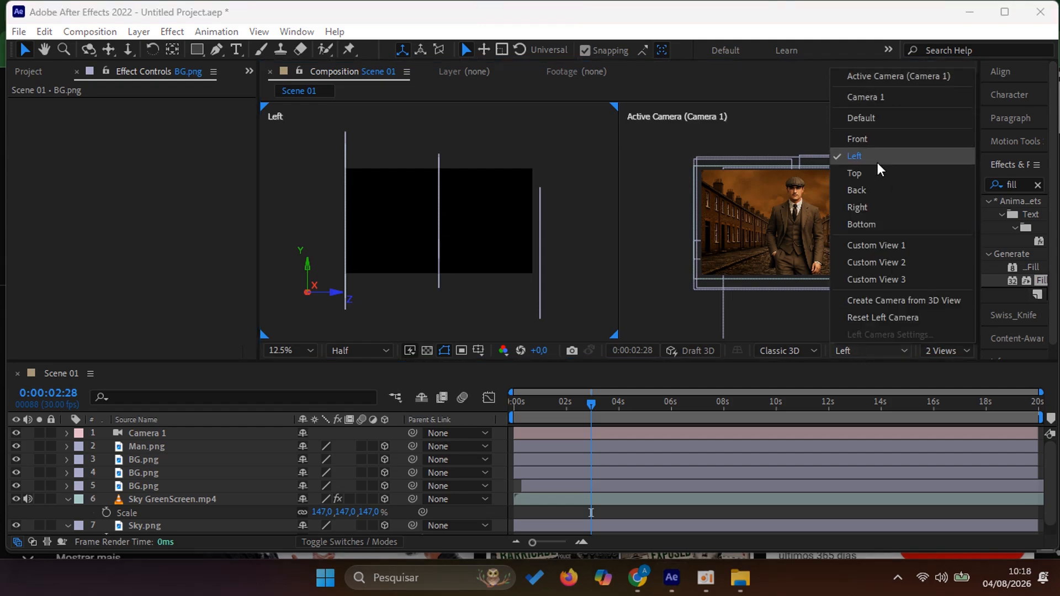
left_click(882, 245)
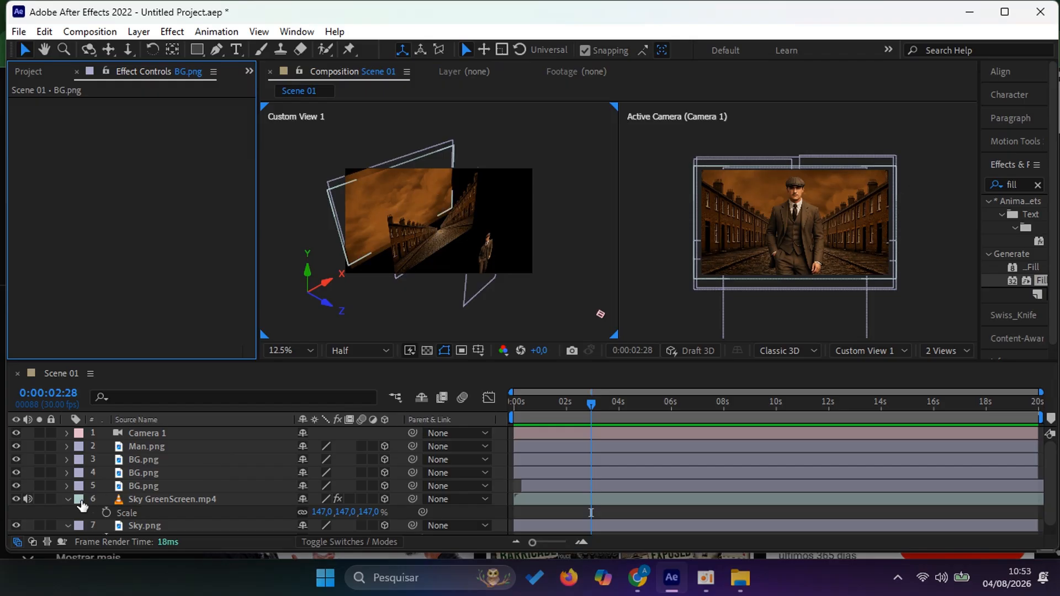
- Collapse the sky layers' Scale properties and return the composition viewer to a single view
left_click(68, 507)
left_click(67, 499)
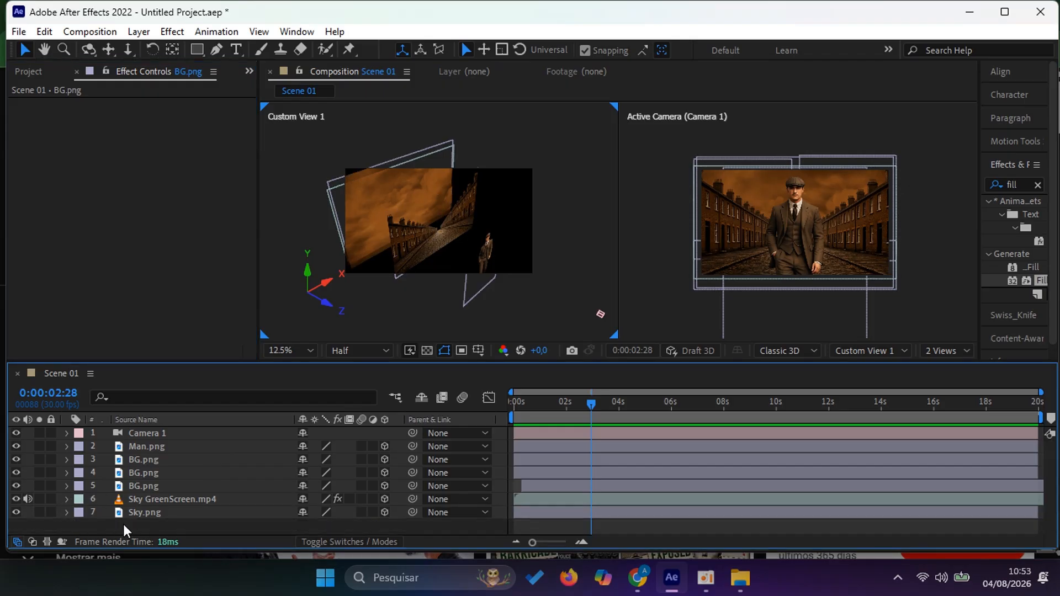
left_click(944, 352)
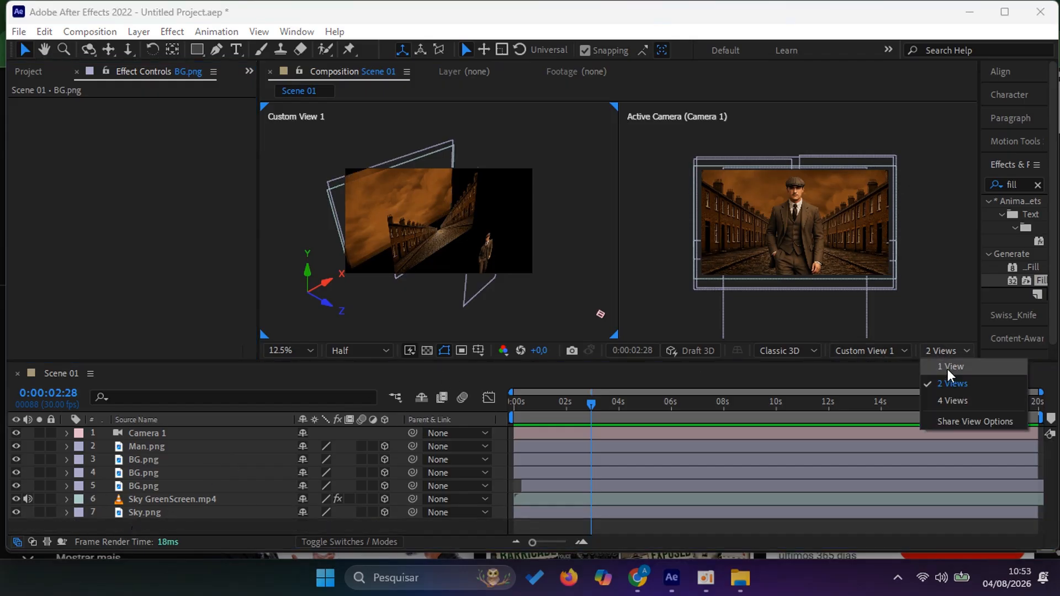
left_click(948, 369)
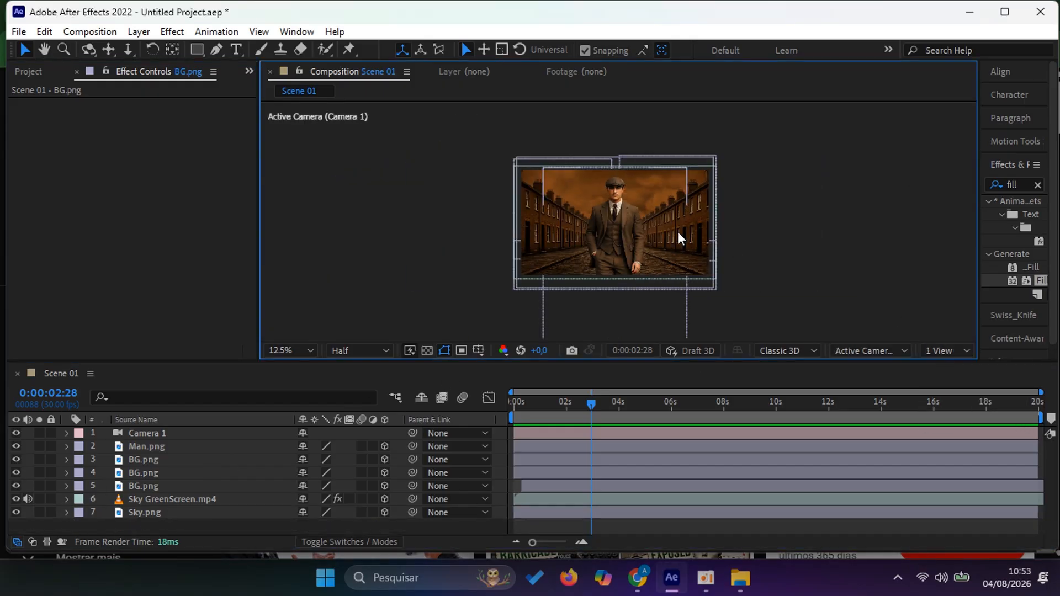
- Enable keyframing for Camera 1's Point of Interest and Position and place both keyframes at 0:00:02:03
left_click(127, 50)
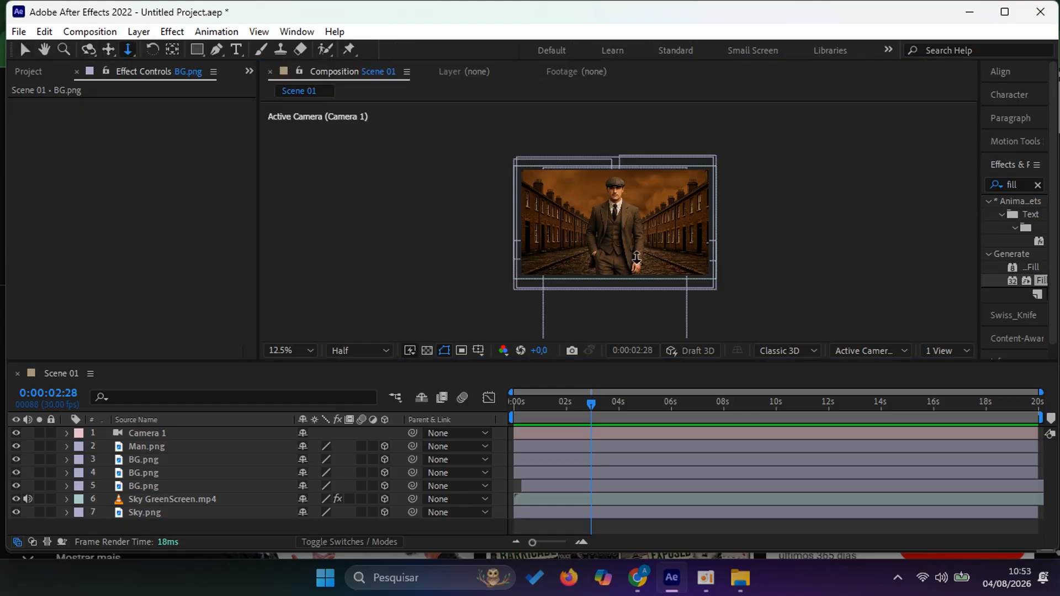
left_click(601, 436)
key("p")
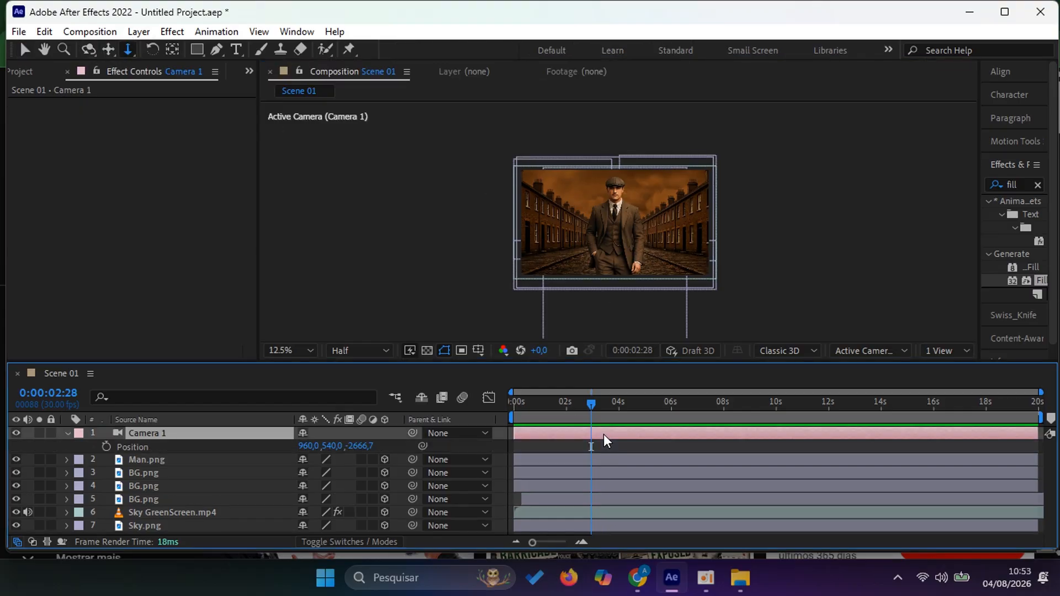
left_click(67, 434)
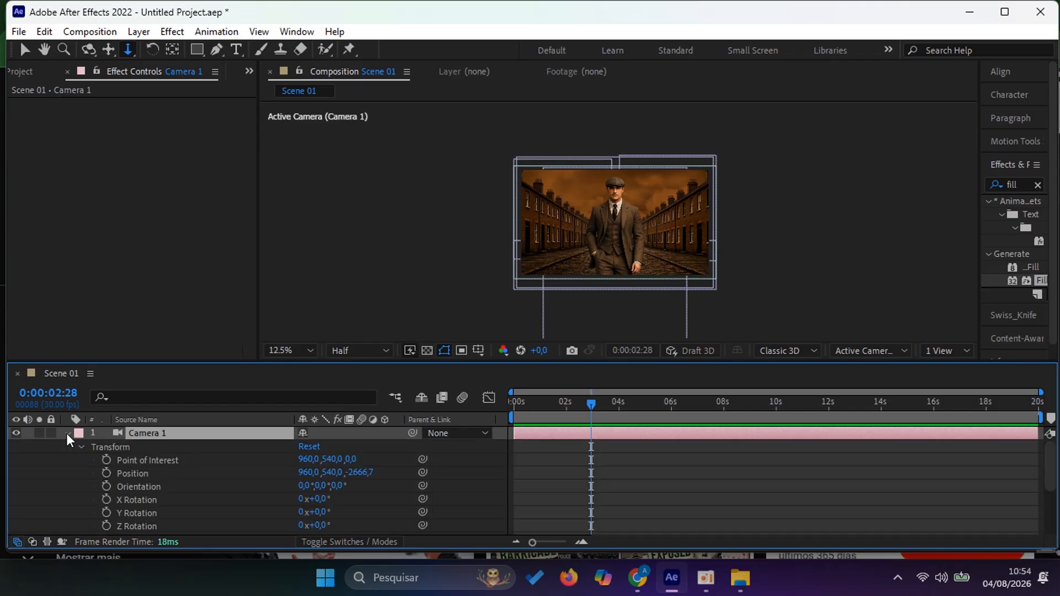
left_click(106, 460)
left_click(106, 474)
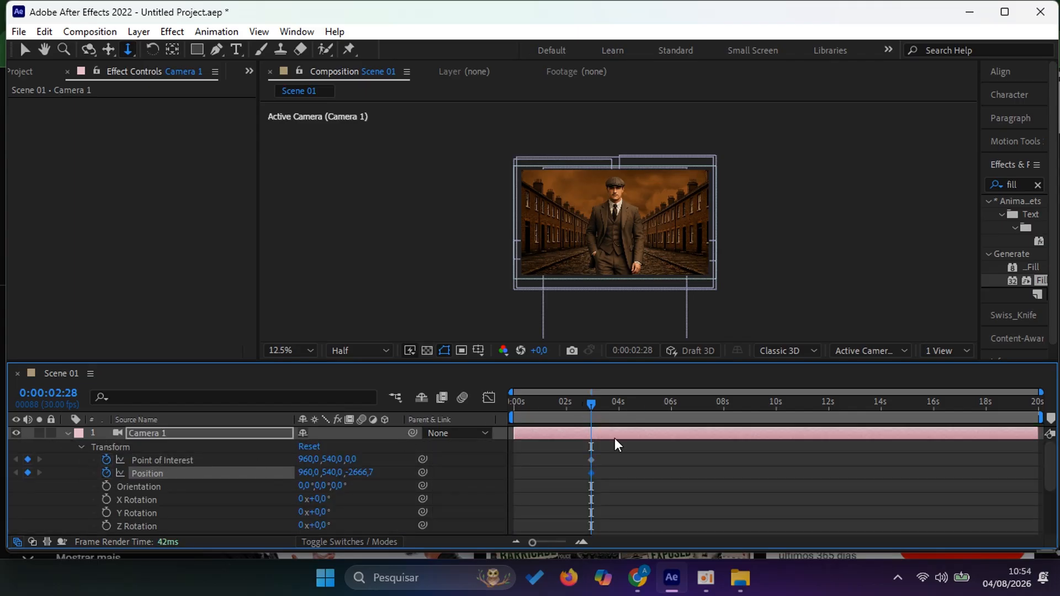
left_click_drag(587, 402, 566, 403)
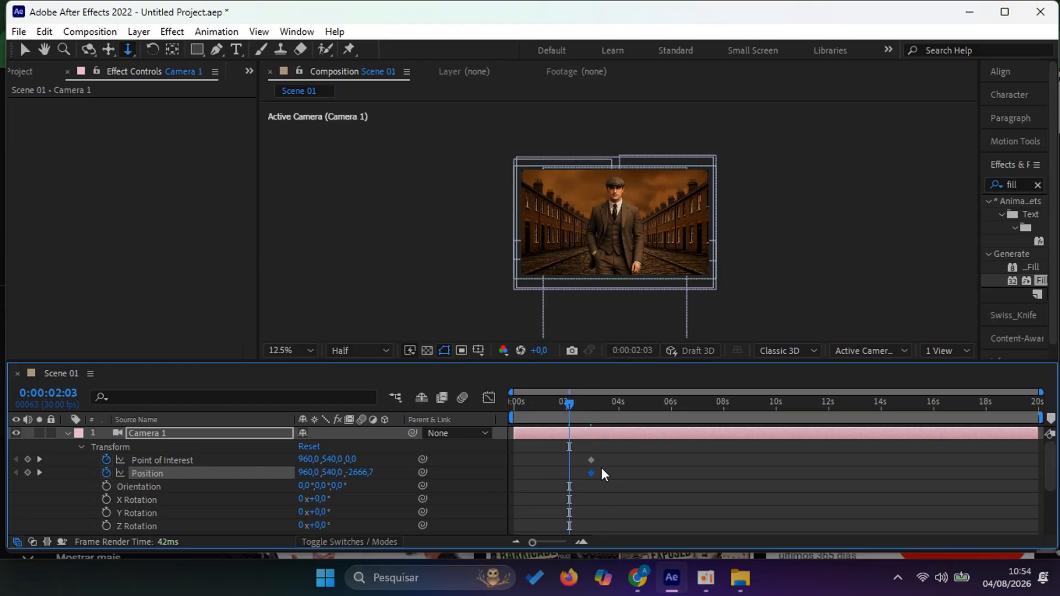
left_click_drag(599, 456, 572, 452)
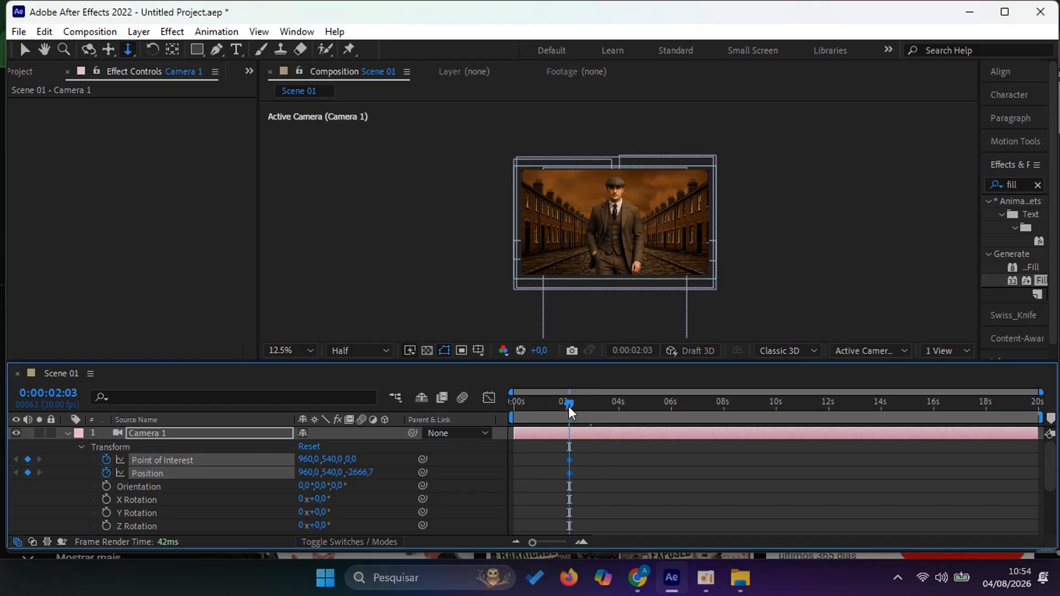
- At 0:00:00:00, dolly and pan Camera 1 to a close-up of the man's face, Position about 960, 370, -1352, and preview the move
left_click_drag(571, 411, 513, 404)
left_click(617, 271)
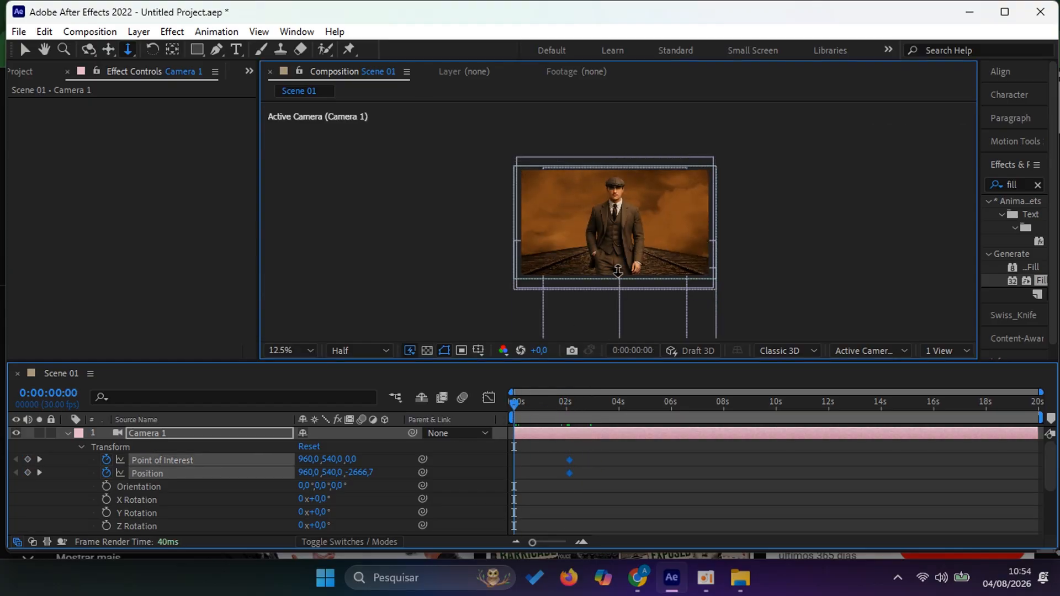
left_click_drag(618, 271, 623, 158)
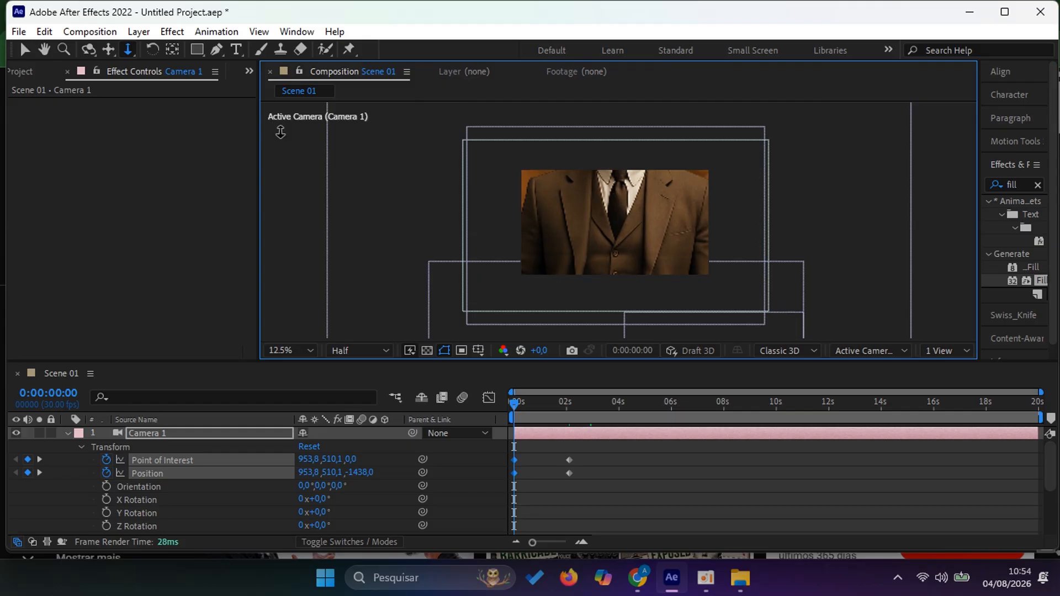
left_click(109, 49)
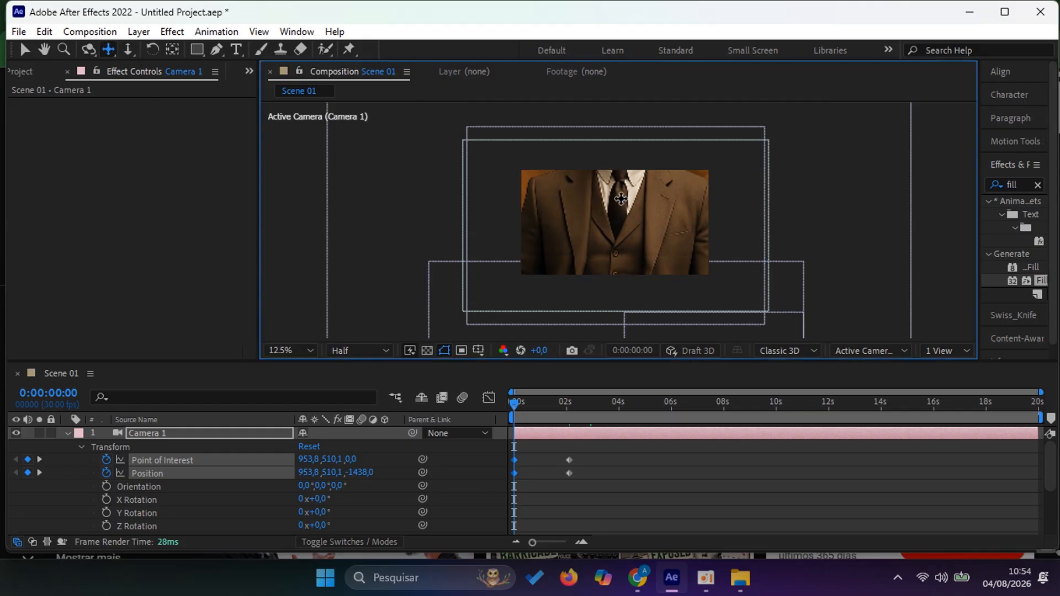
left_click_drag(620, 199, 618, 286)
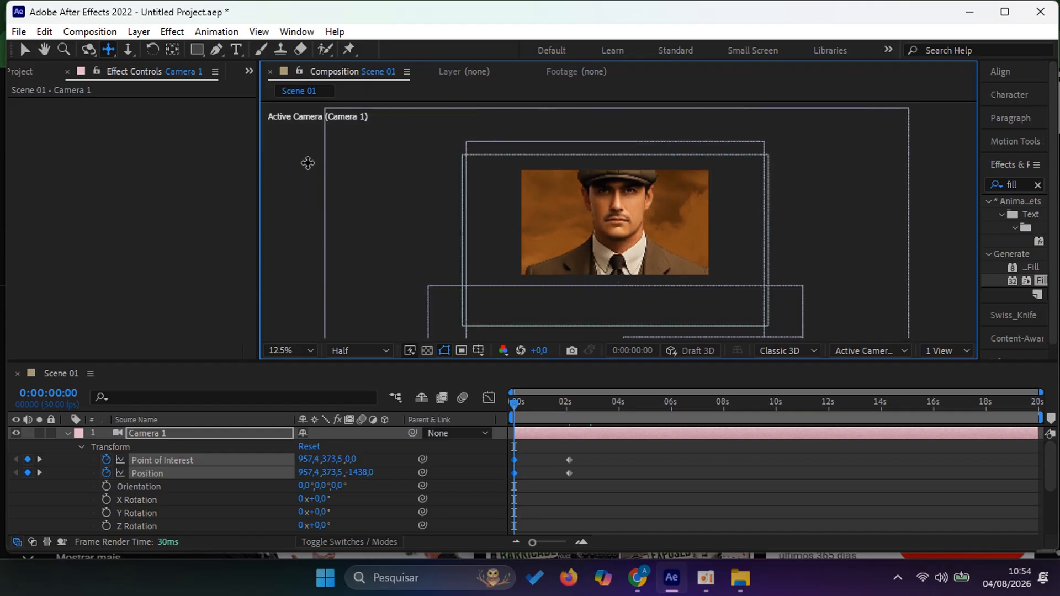
left_click(128, 49)
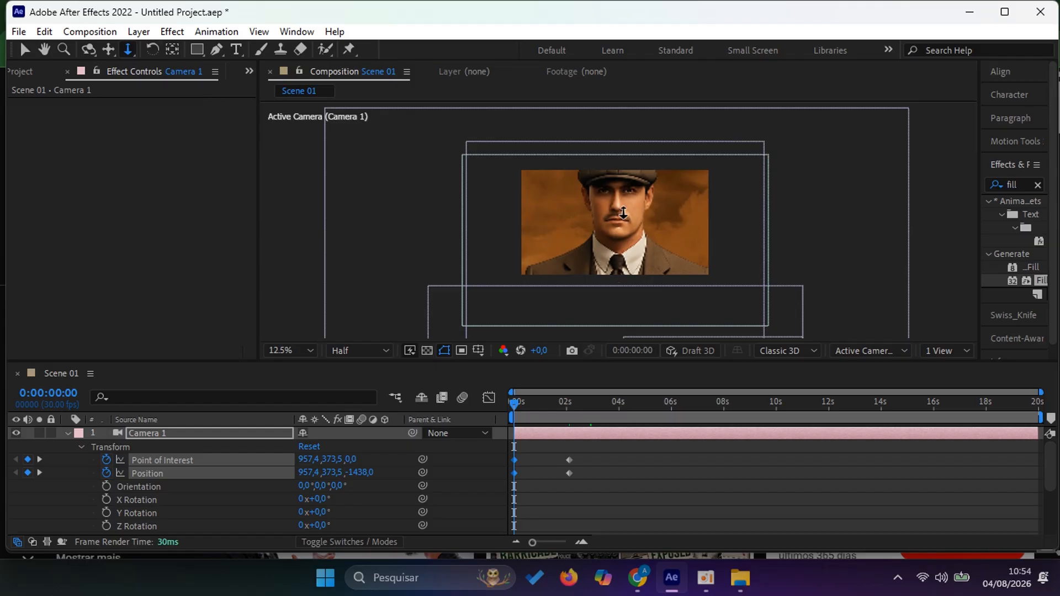
left_click_drag(623, 212, 623, 204)
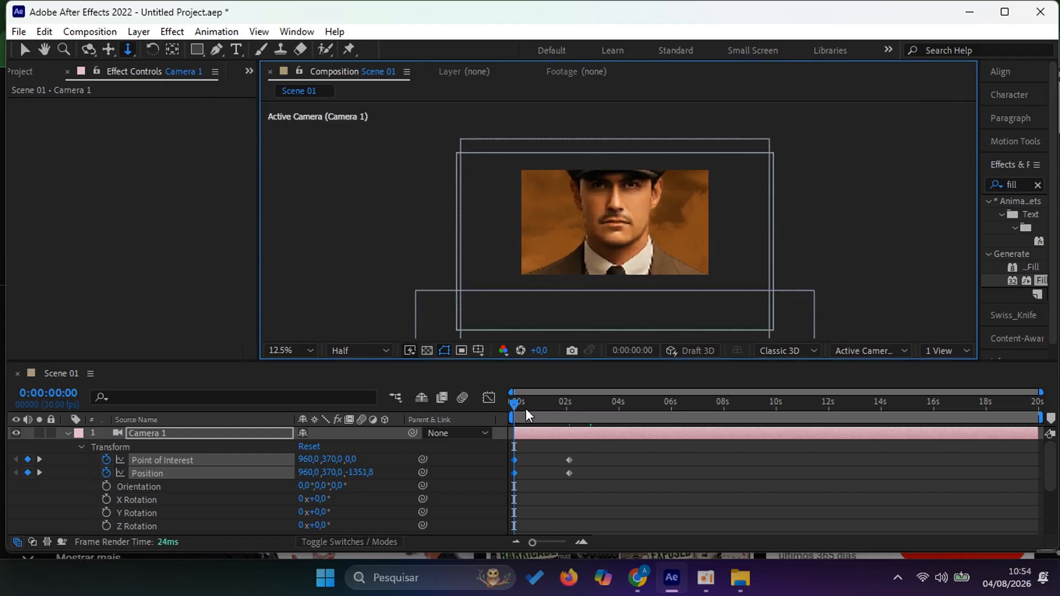
key("space")
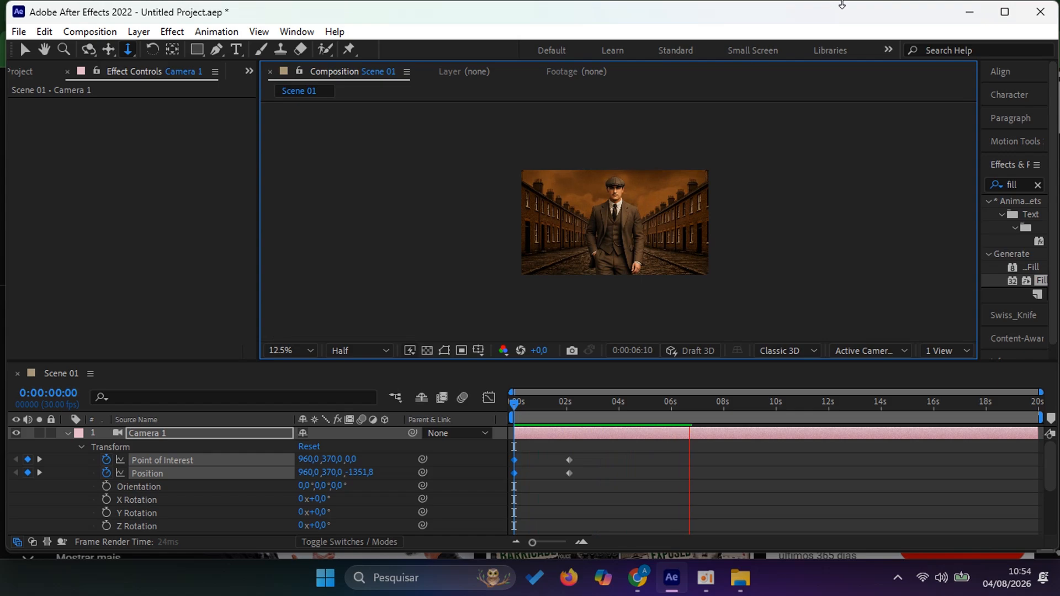
key("space")
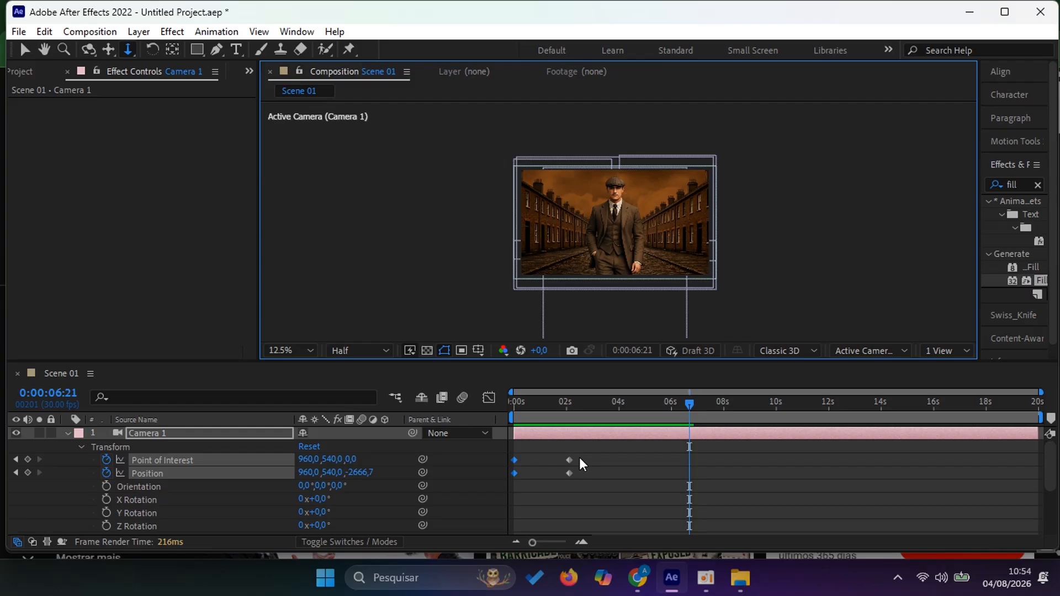
- Set the incoming and outgoing velocity influence of both Camera 1 Point of Interest keyframes to 100%
left_click_drag(581, 464, 511, 463)
right_click(514, 460)
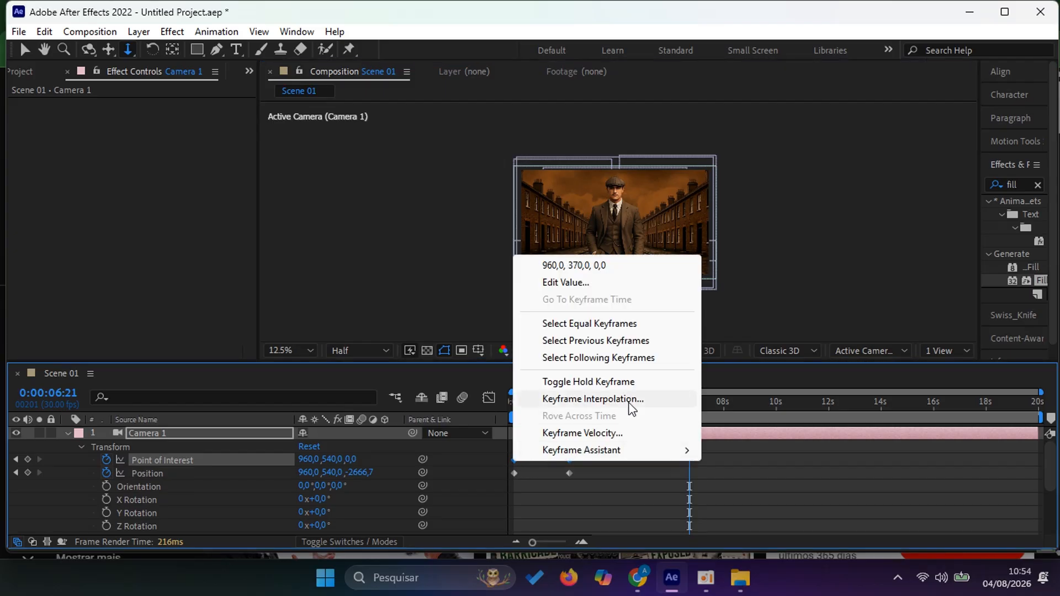
left_click(609, 433)
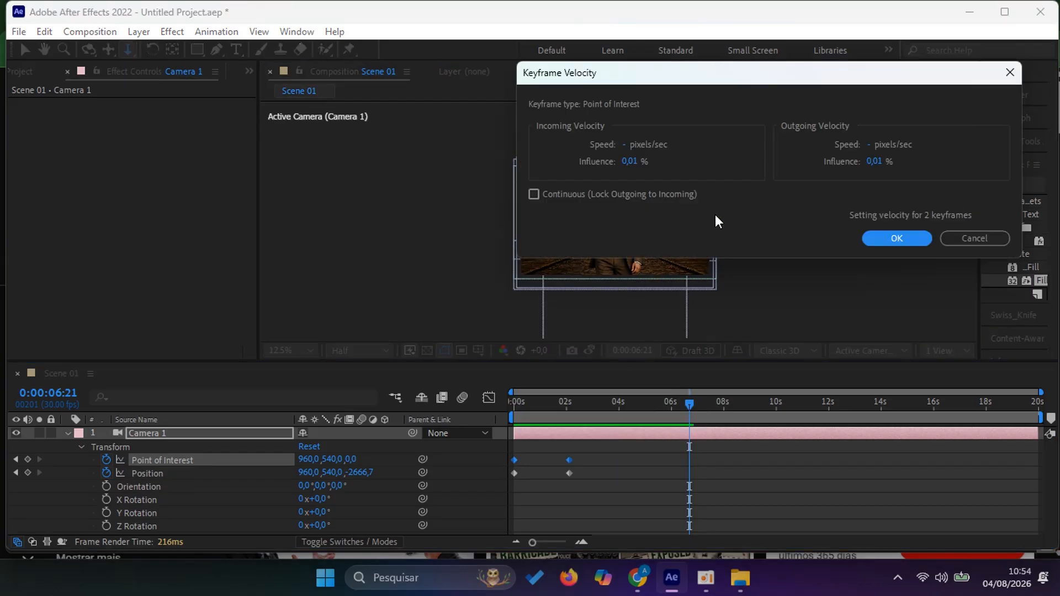
left_click(635, 161)
type("100")
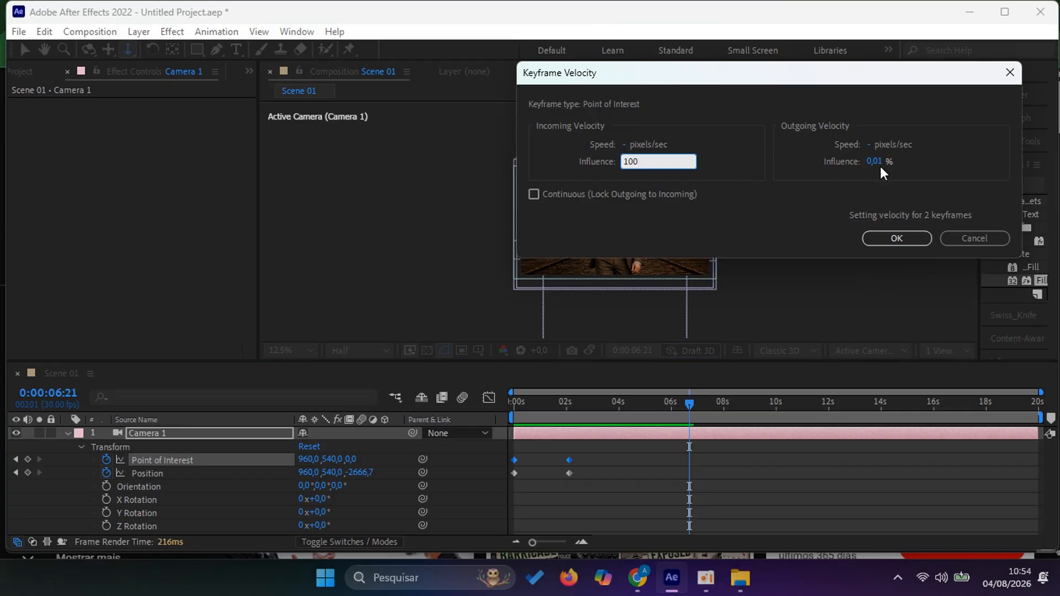
left_click(880, 167)
type("100")
left_click(880, 238)
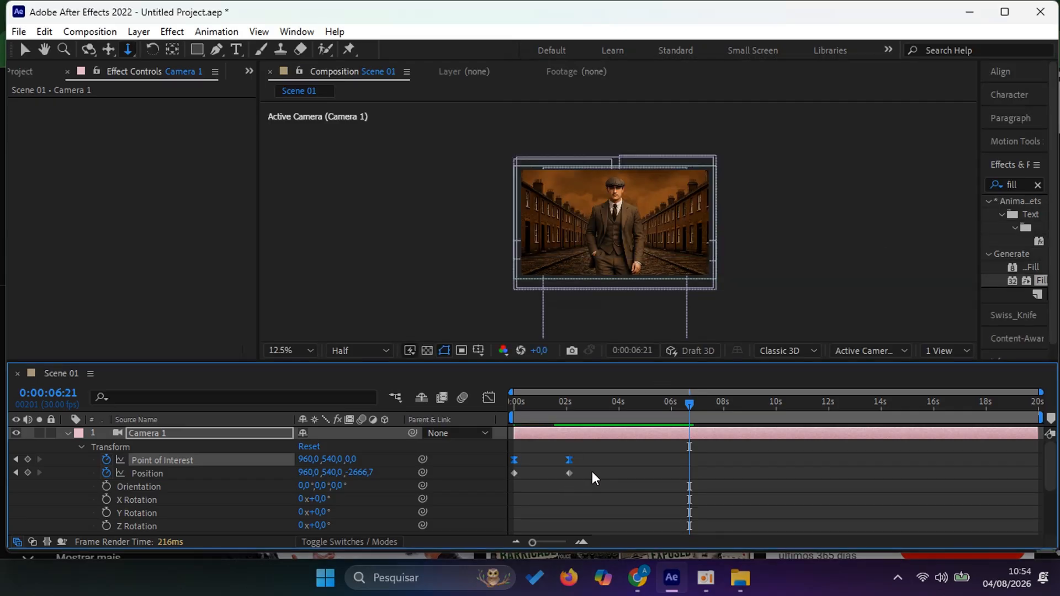
- Set the velocity influence of both Camera 1 Position keyframes to 100% incoming and 30% outgoing
right_click(514, 473)
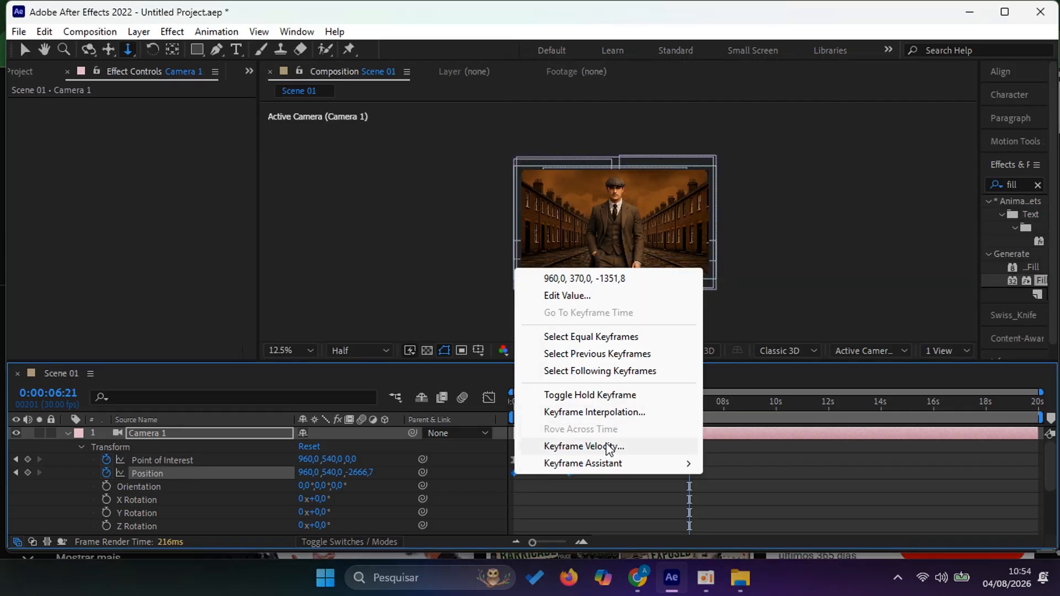
left_click(609, 449)
left_click(629, 163)
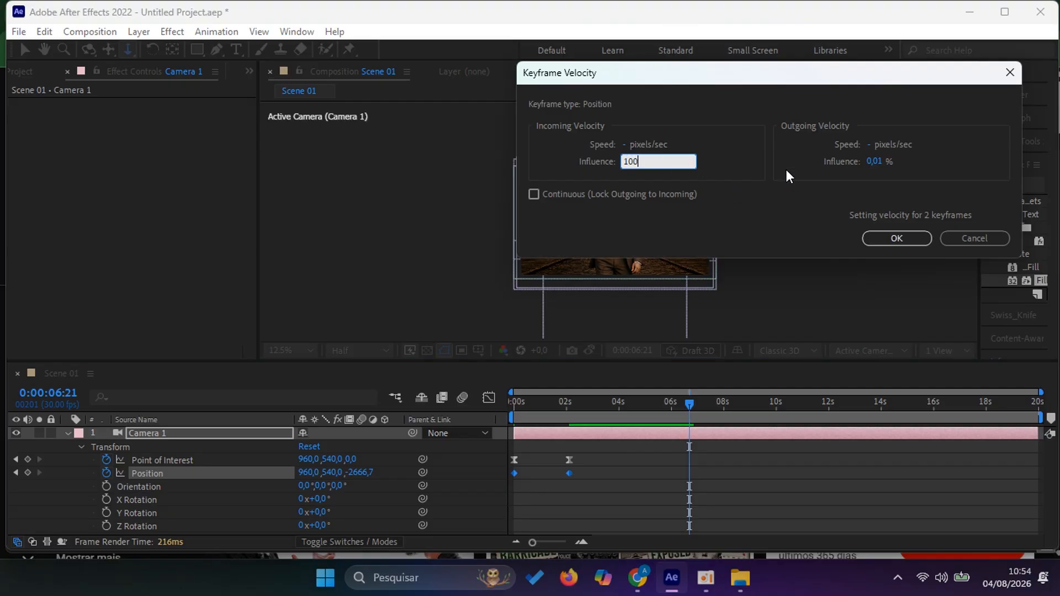
left_click(882, 162)
type("30")
left_click(899, 244)
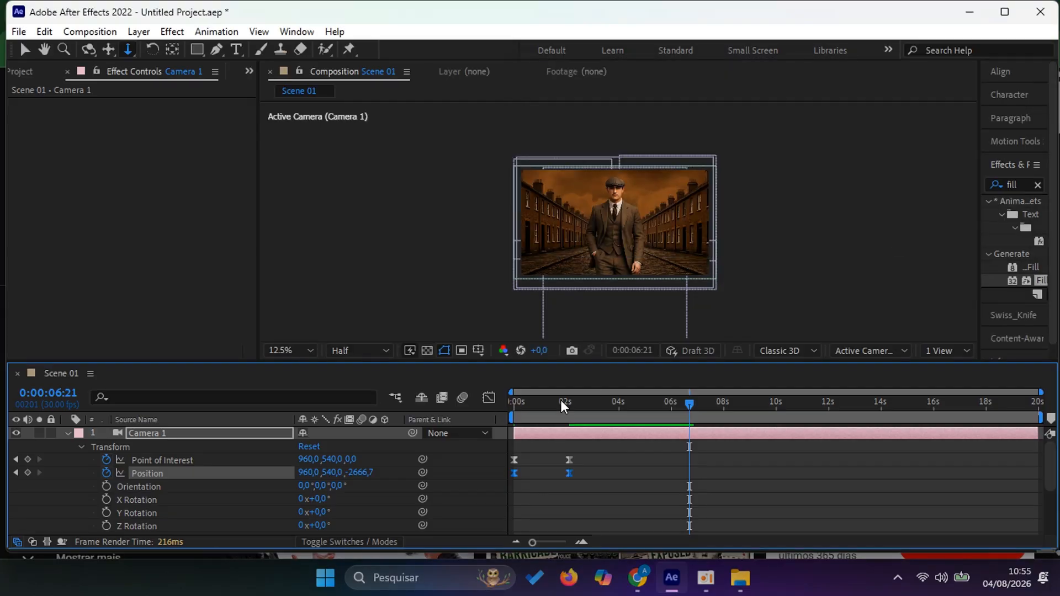
- Preview the eased camera pull-back repeatedly from 0:00:00:00 to check the timing of the move
key("space")
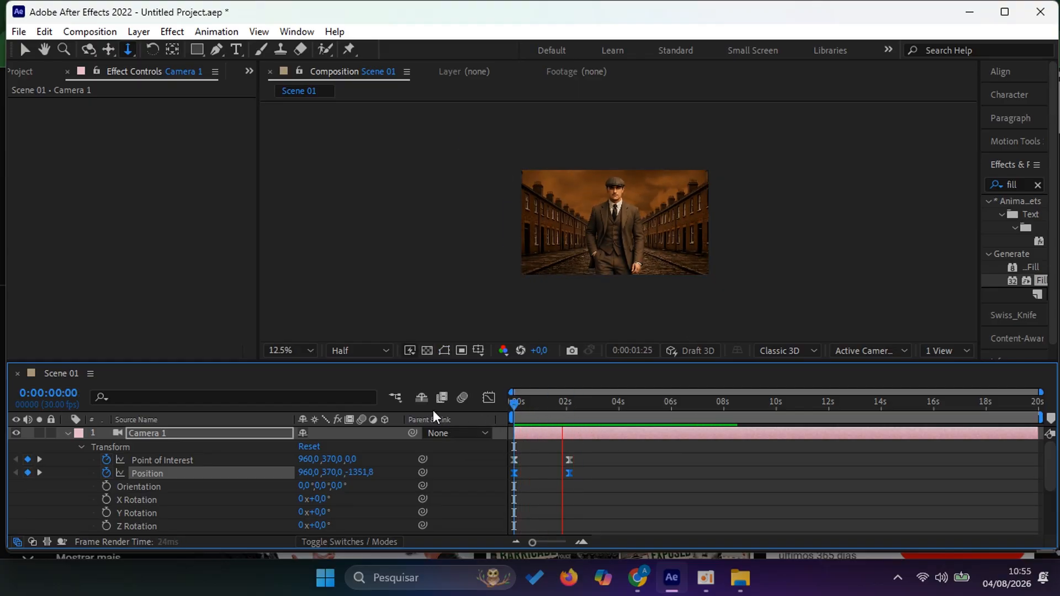
left_click_drag(601, 420, 497, 419)
key("space")
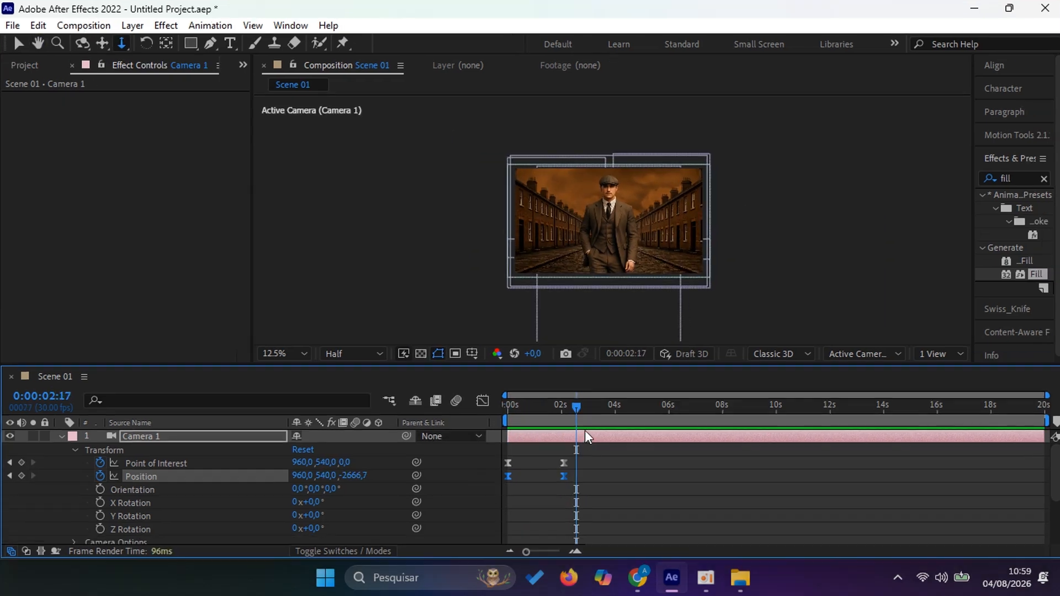
left_click_drag(585, 429, 514, 415)
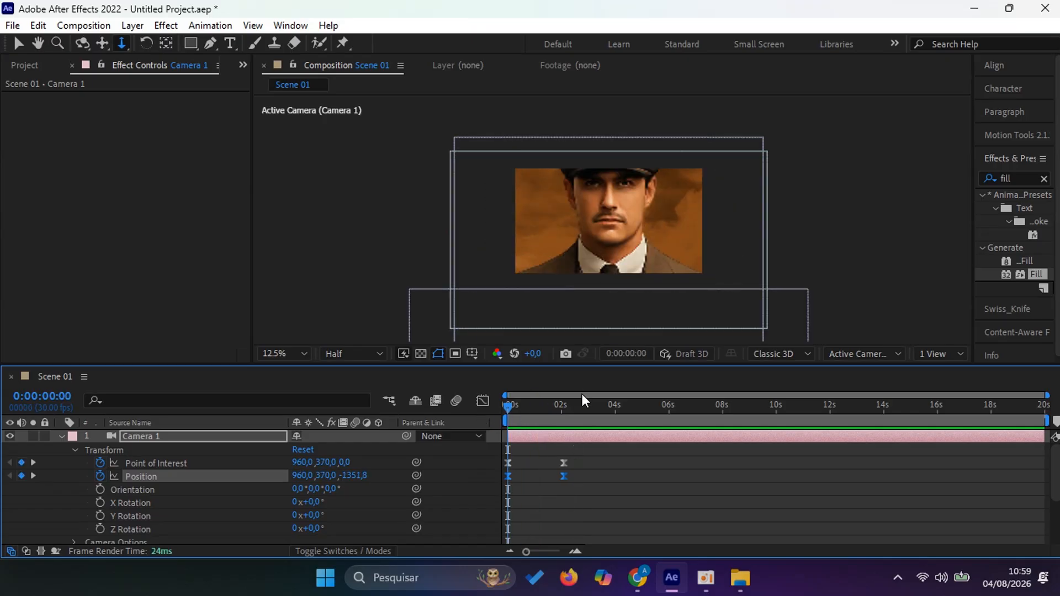
key("space")
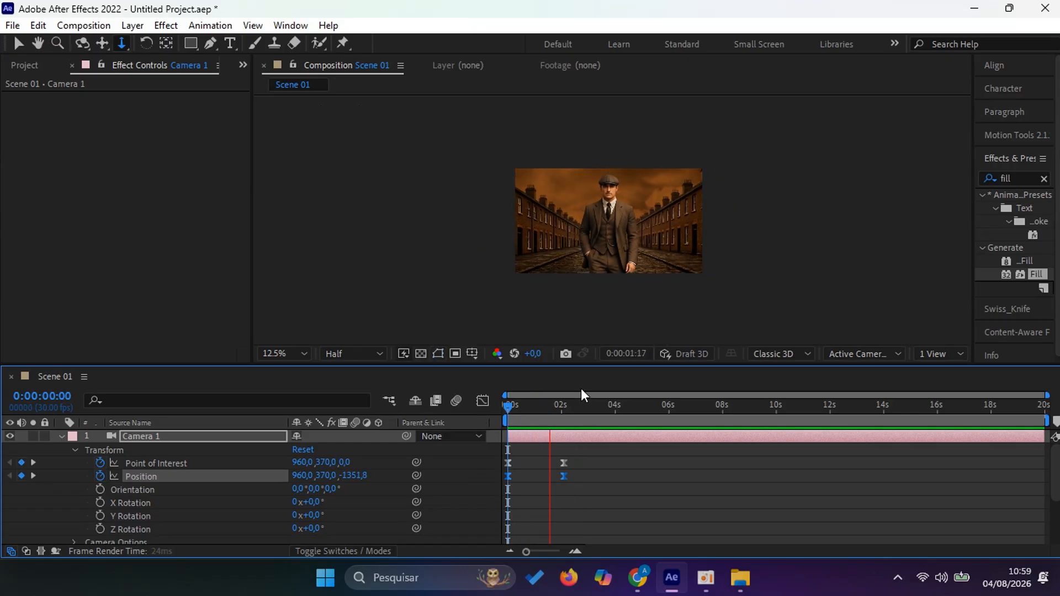
left_click(574, 406)
key("space")
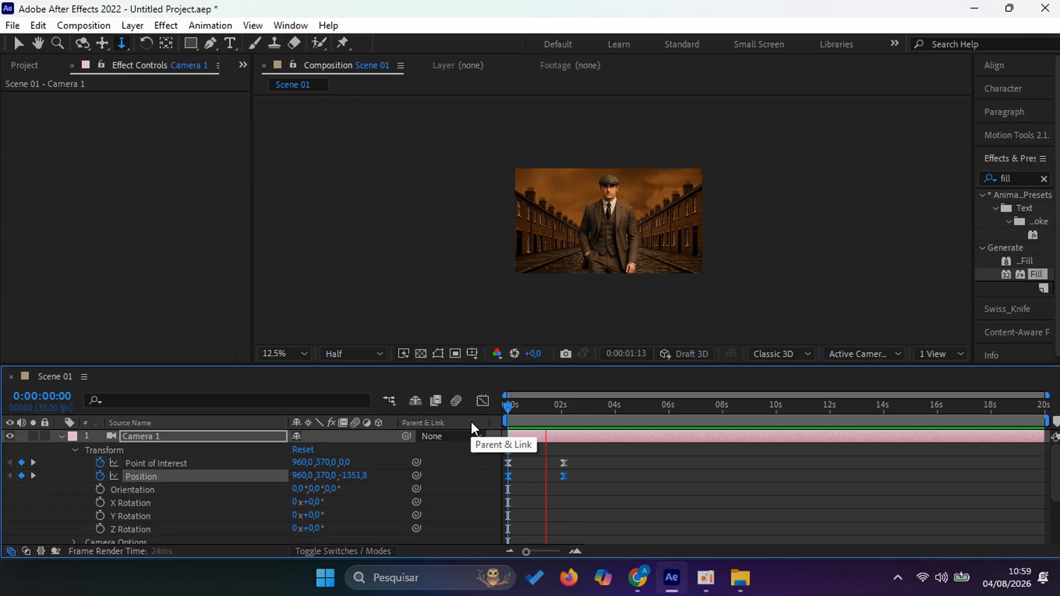
key("space")
left_click_drag(595, 411, 478, 422)
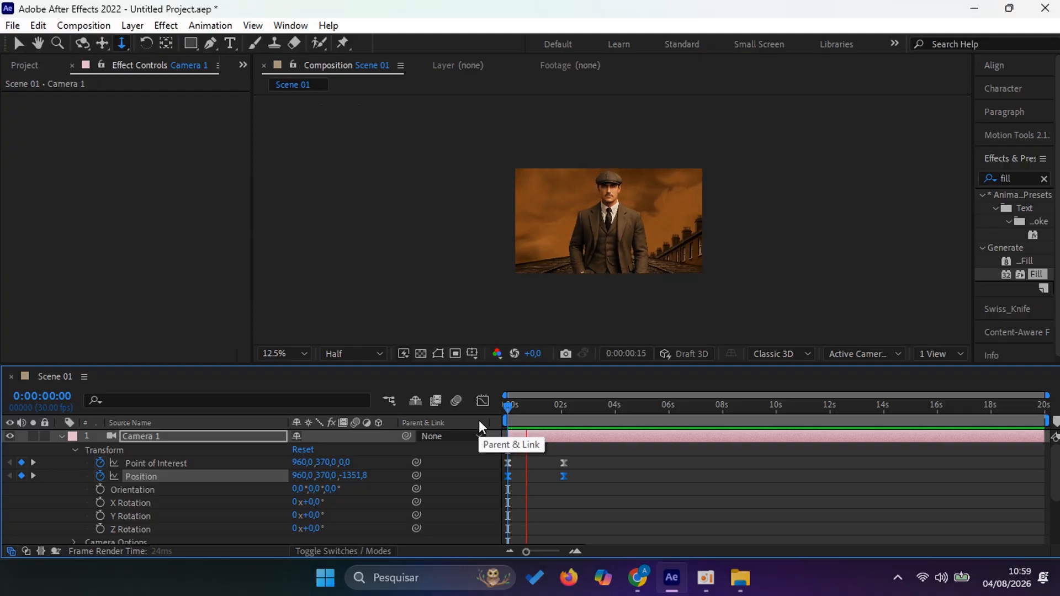
key("space")
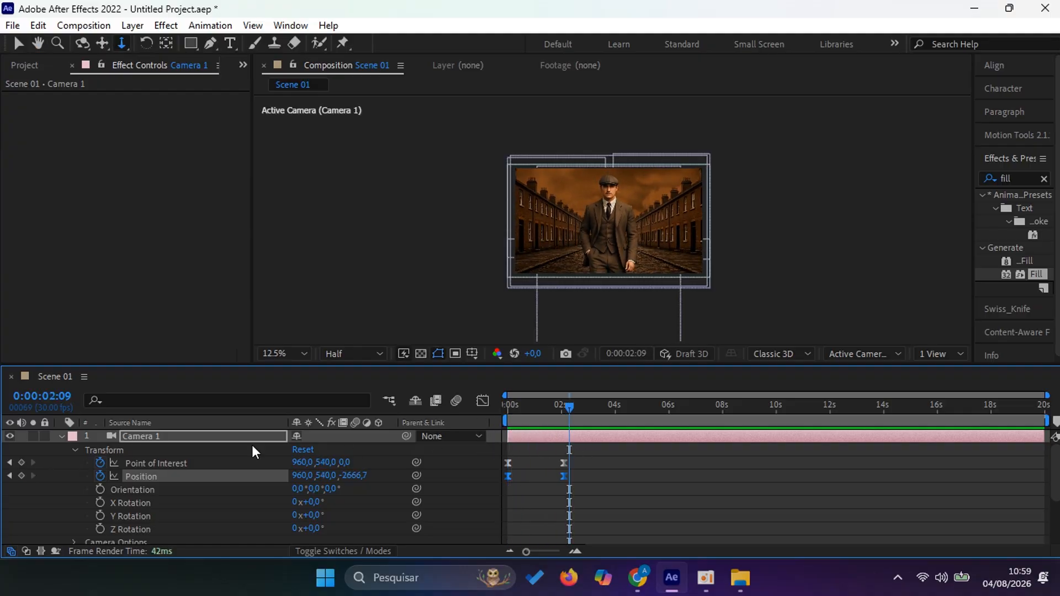
- Collapse Camera 1's properties and create a new 1920 x 1080, 30 fps, 20-second composition named Scene 02
left_click(61, 436)
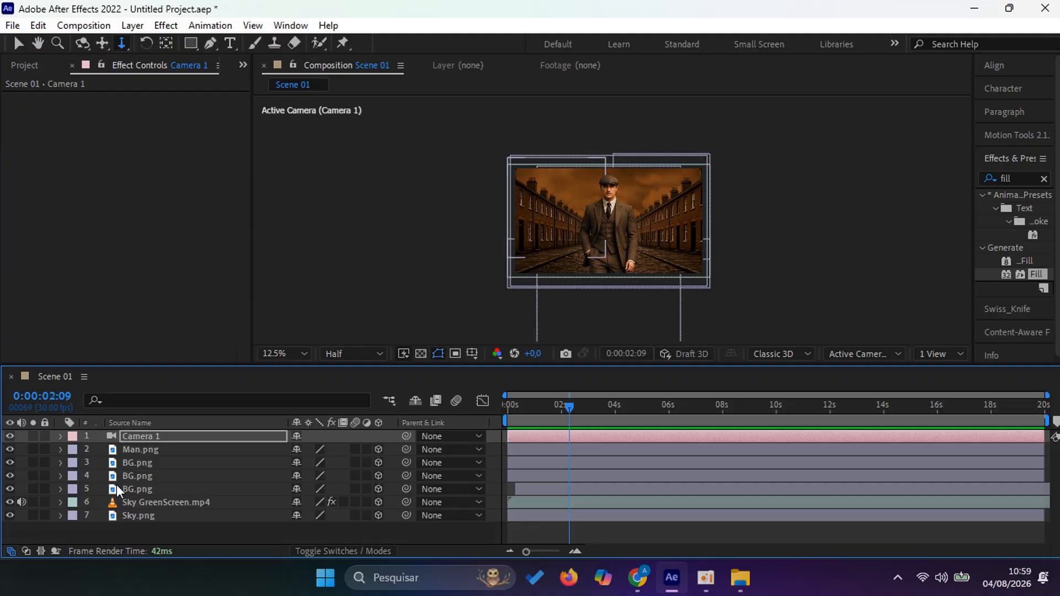
left_click(25, 64)
left_click(78, 332)
right_click(88, 333)
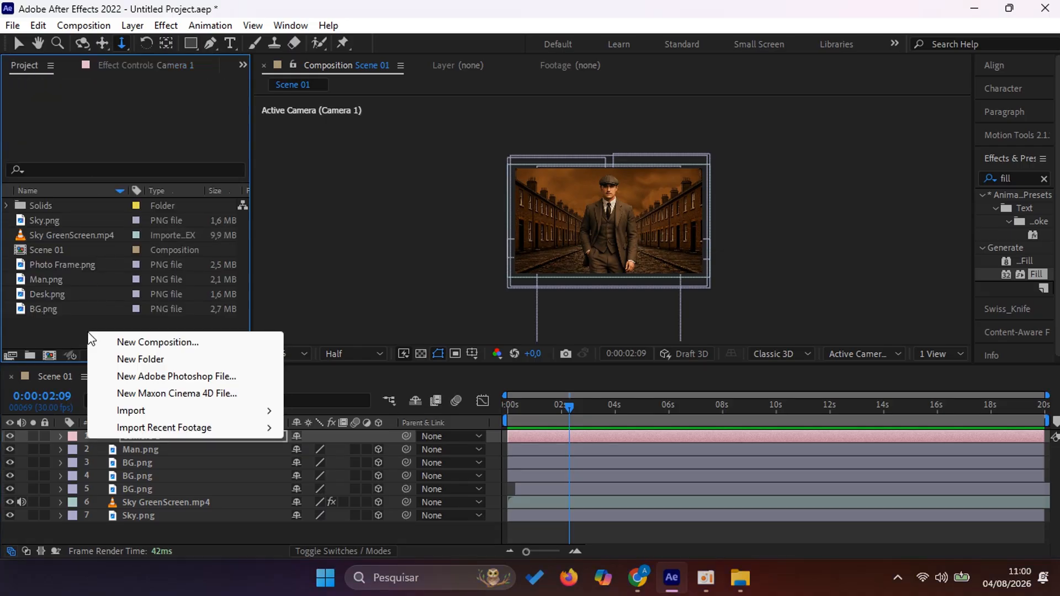
left_click(143, 343)
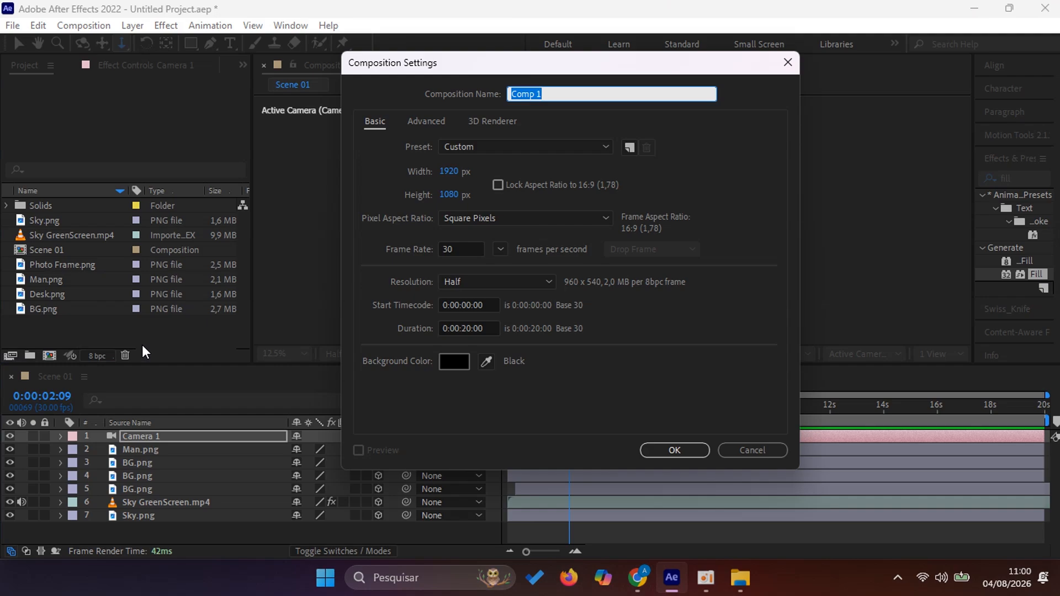
type("Scene 02")
key("Return")
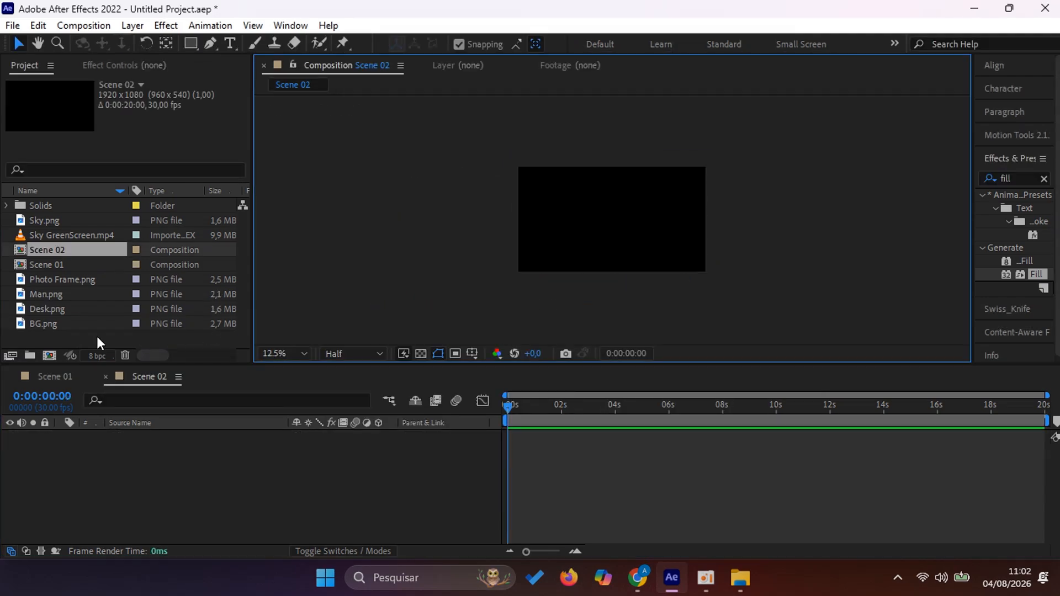
left_click(720, 570)
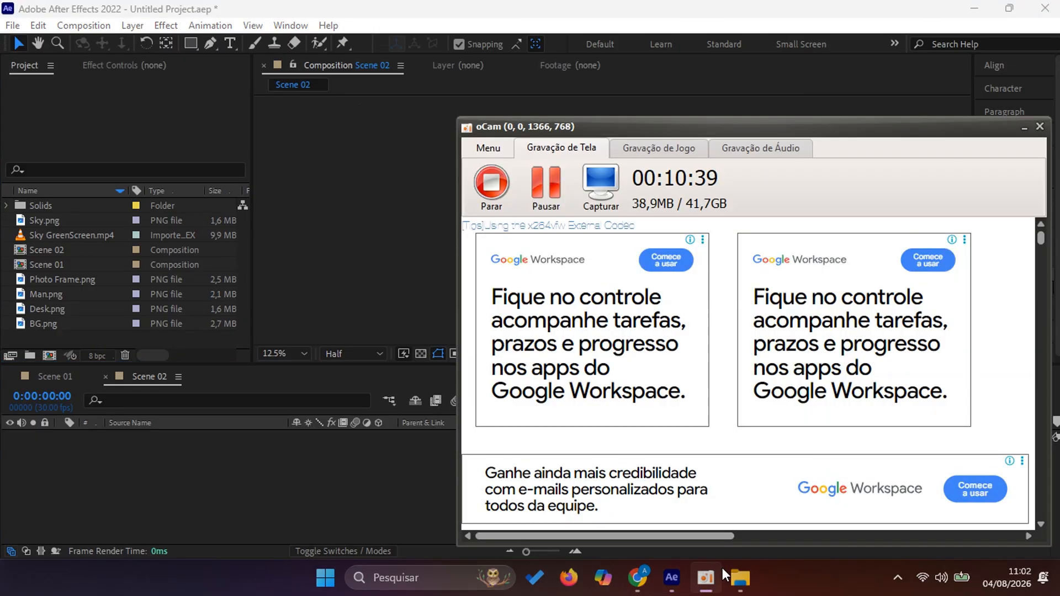
left_click(721, 570)
left_click(722, 569)
left_click(722, 569)
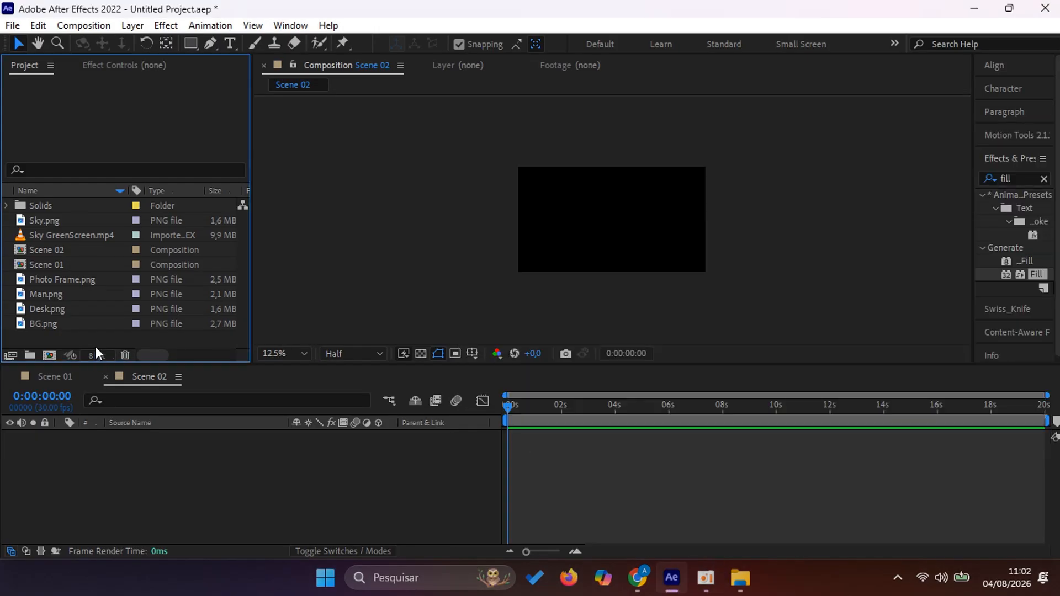
double_click(128, 334)
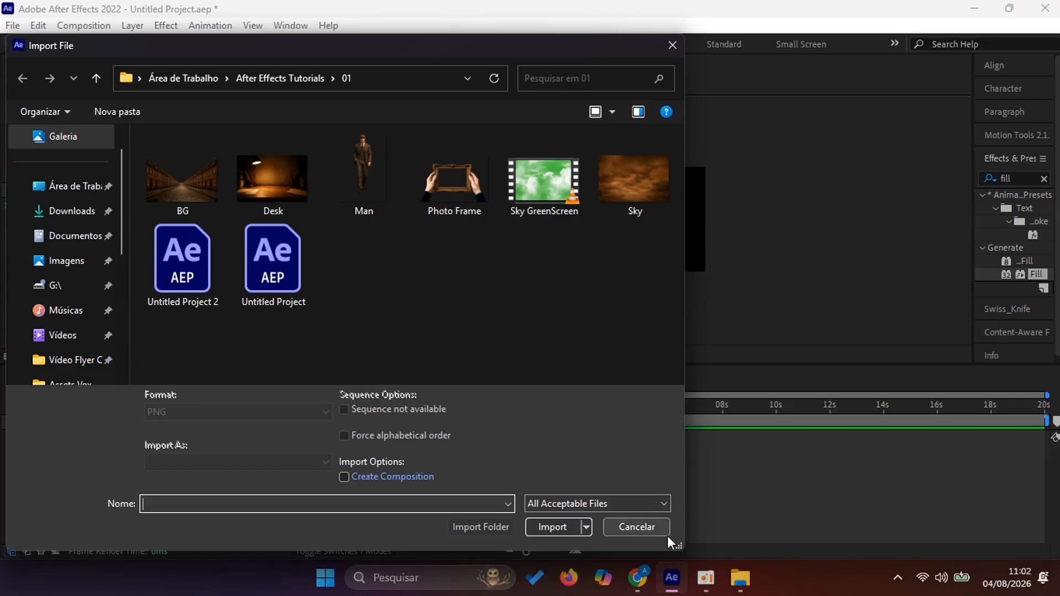
left_click(650, 530)
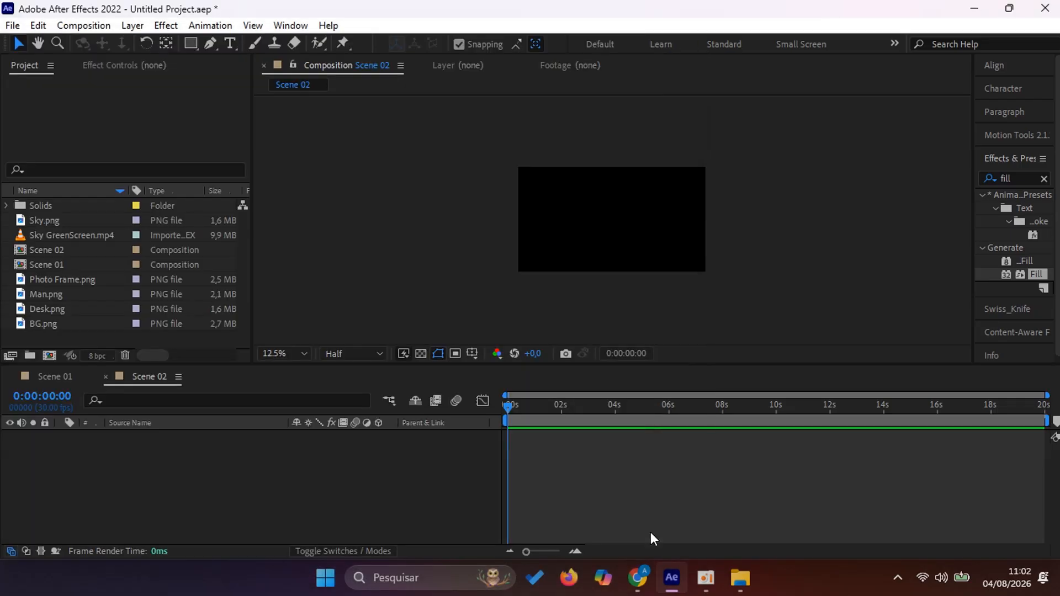
- Add Desk.png and Photo Frame.png from the project to the Scene 02 composition as layers
left_click(50, 309)
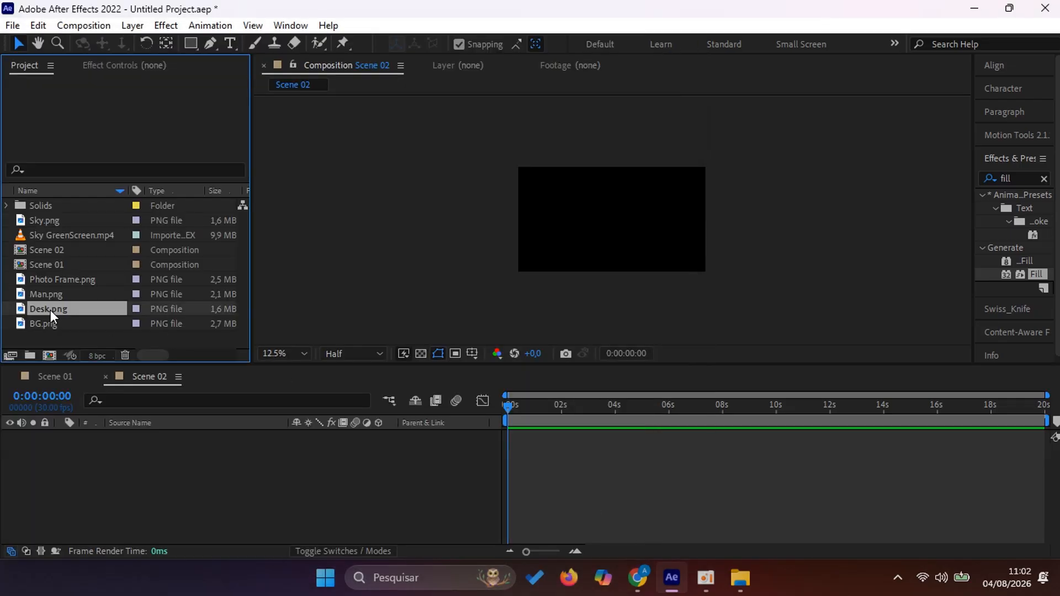
left_click(64, 280, "ctrl")
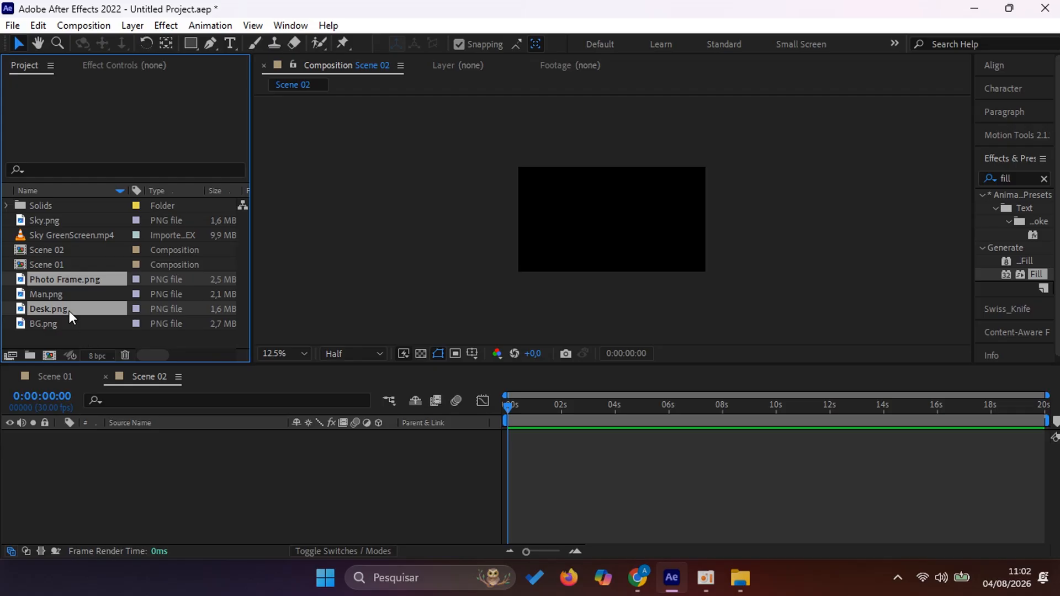
left_click_drag(70, 317, 192, 466)
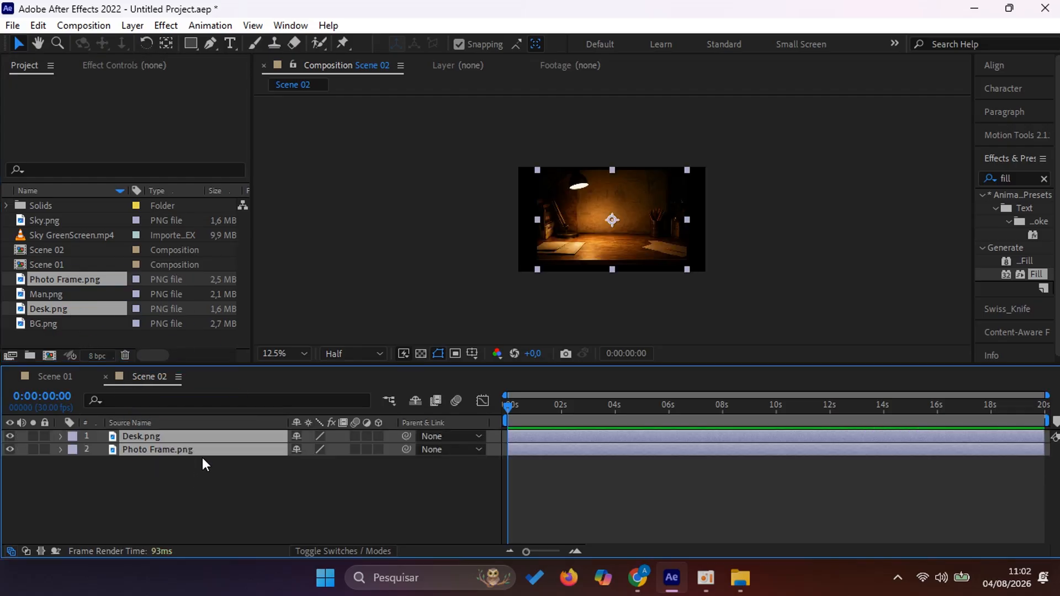
left_click(224, 485)
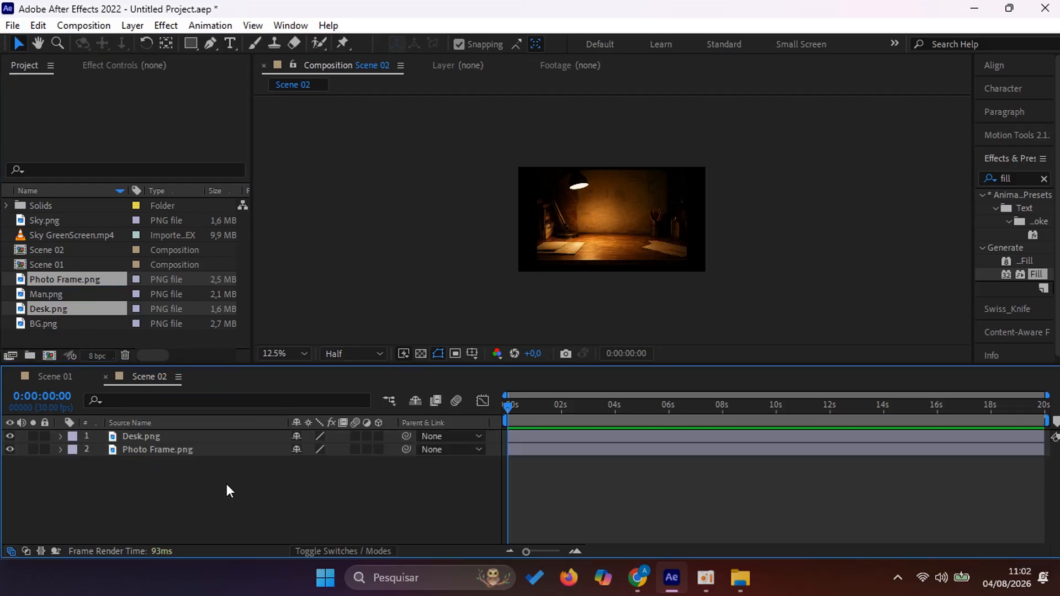
- Move the Photo Frame.png layer above Desk.png in the layer stack
left_click(173, 449)
left_click(172, 440)
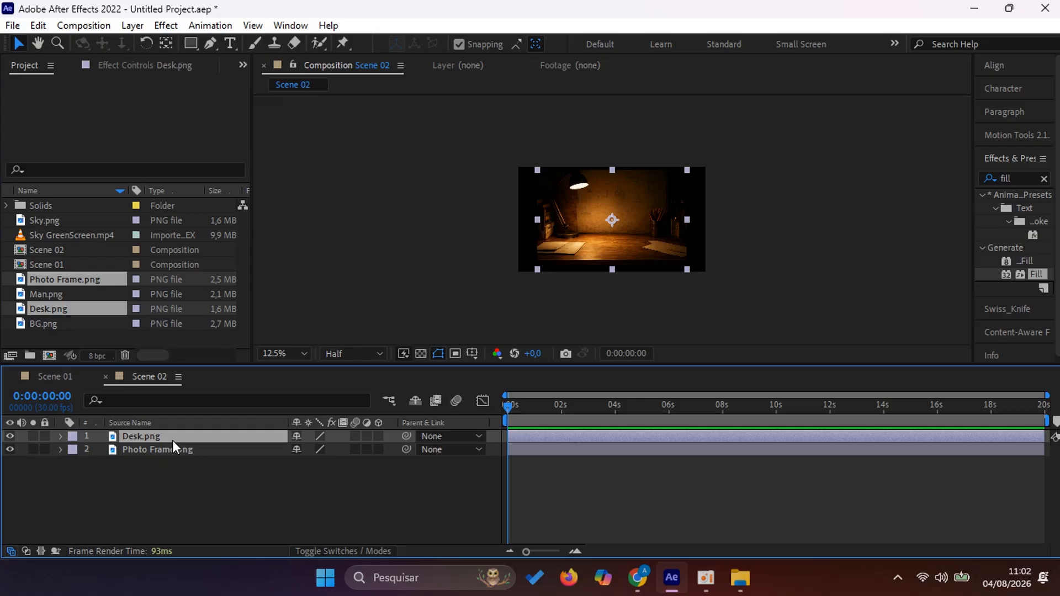
left_click(238, 487)
left_click(145, 438)
left_click_drag(136, 452, 152, 434)
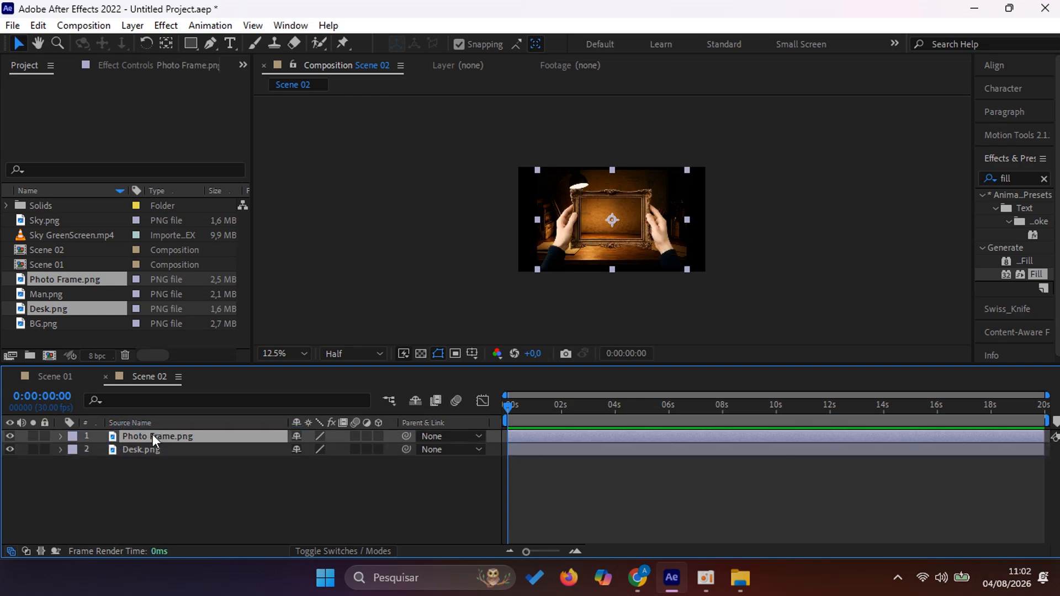
- Make both Scene 02 layers 3D and scale Desk.png to 134% so it covers the whole frame
left_click(164, 460)
left_click(159, 453)
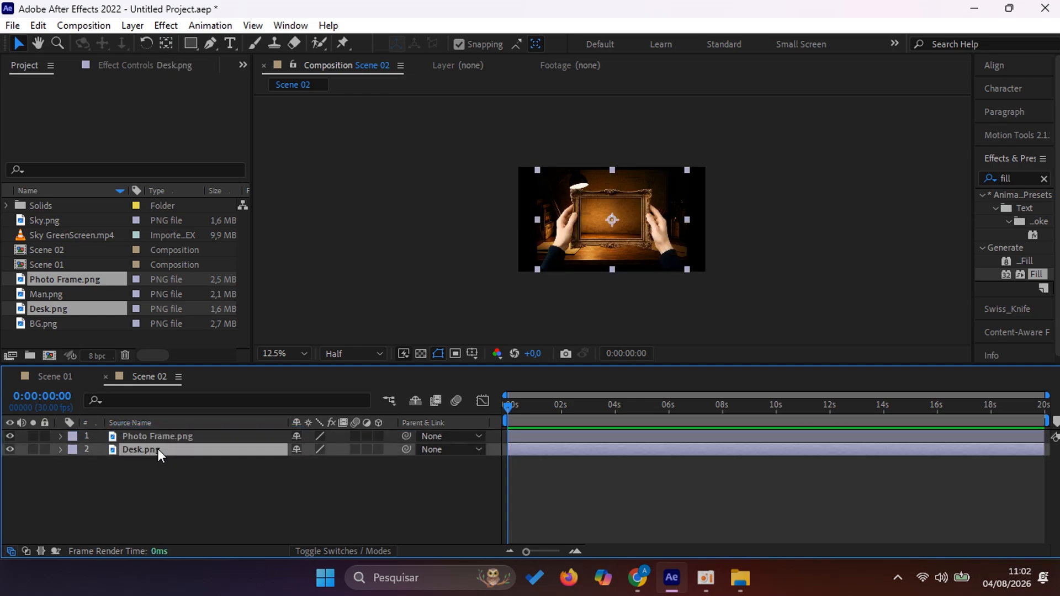
key("s")
left_click_drag(347, 468, 378, 450)
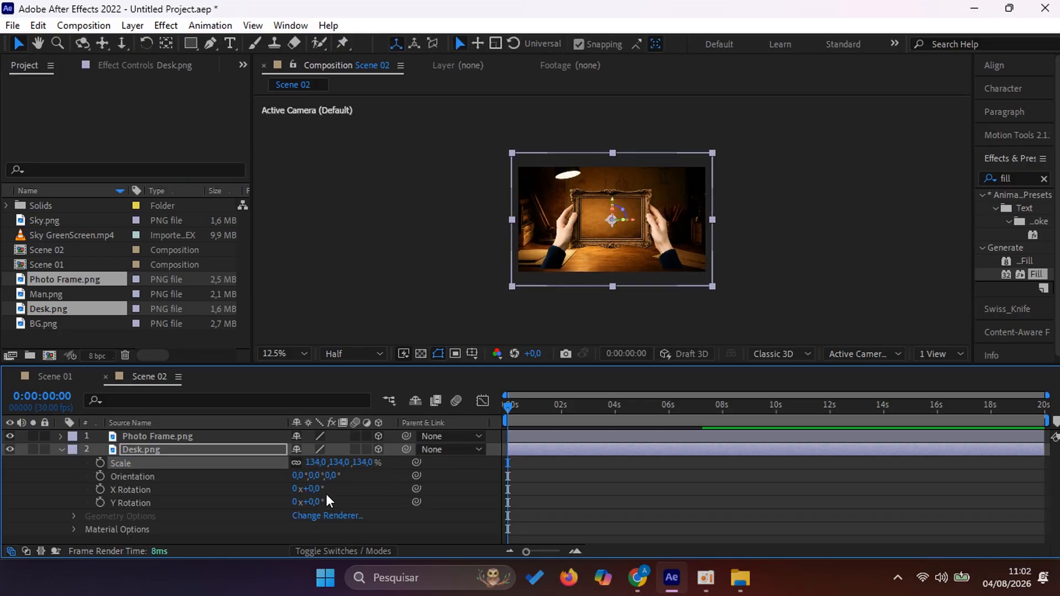
left_click(60, 449)
- Scale Photo Frame.png to 114% and move it slightly down so the sleeves reach the frame's lower edge
left_click(160, 437)
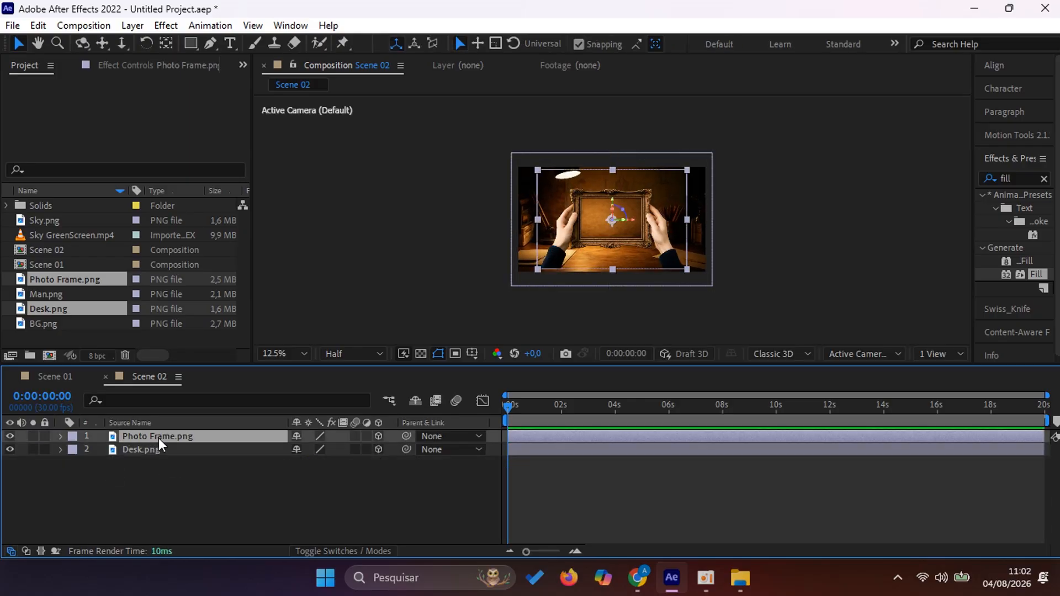
key("comma")
key("s")
left_click_drag(361, 448, 370, 449)
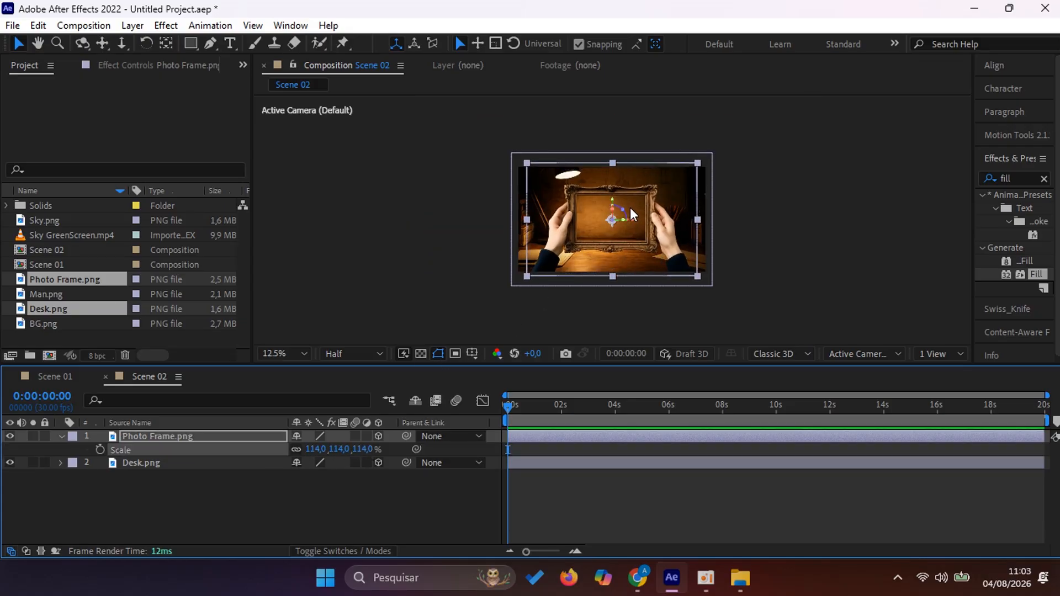
left_click_drag(617, 205, 619, 208)
left_click(178, 508)
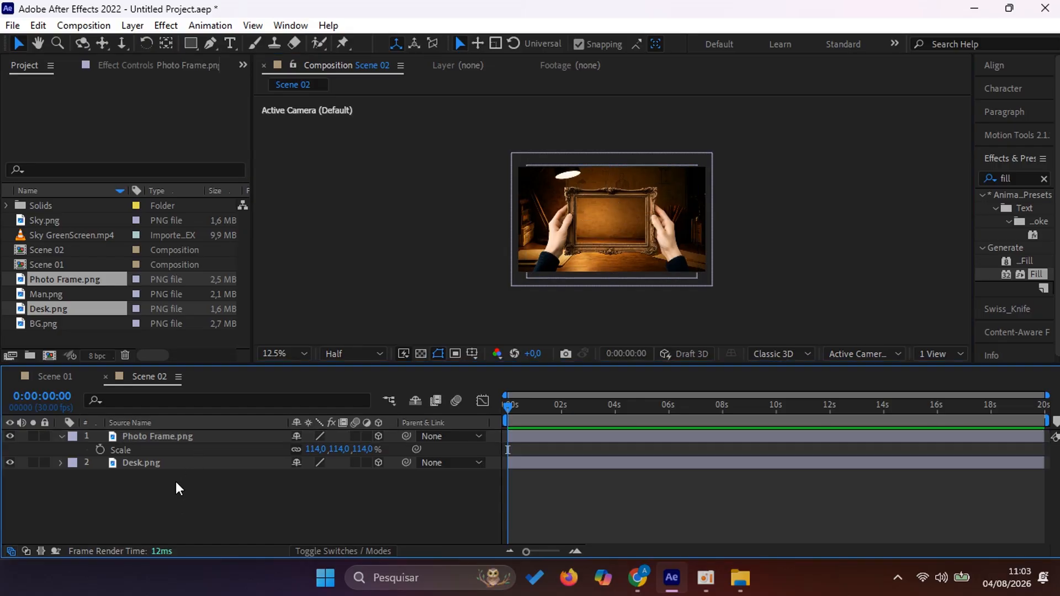
- Add a 50mm two-node camera named Camera 1 to Scene 02 and collapse Photo Frame.png's Scale property
right_click(224, 502)
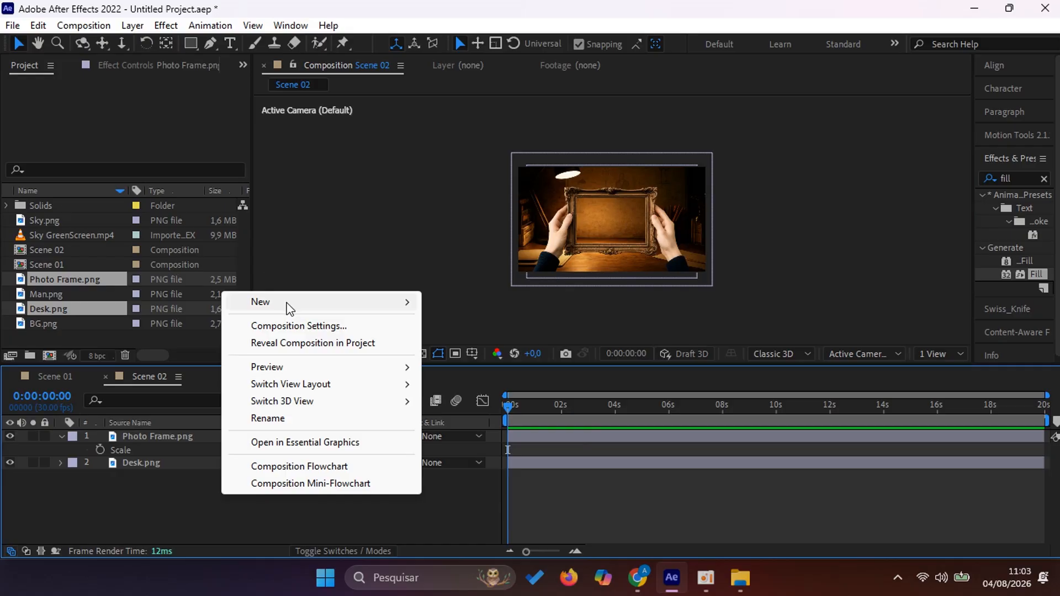
mouse_move(287, 308)
left_click(486, 378)
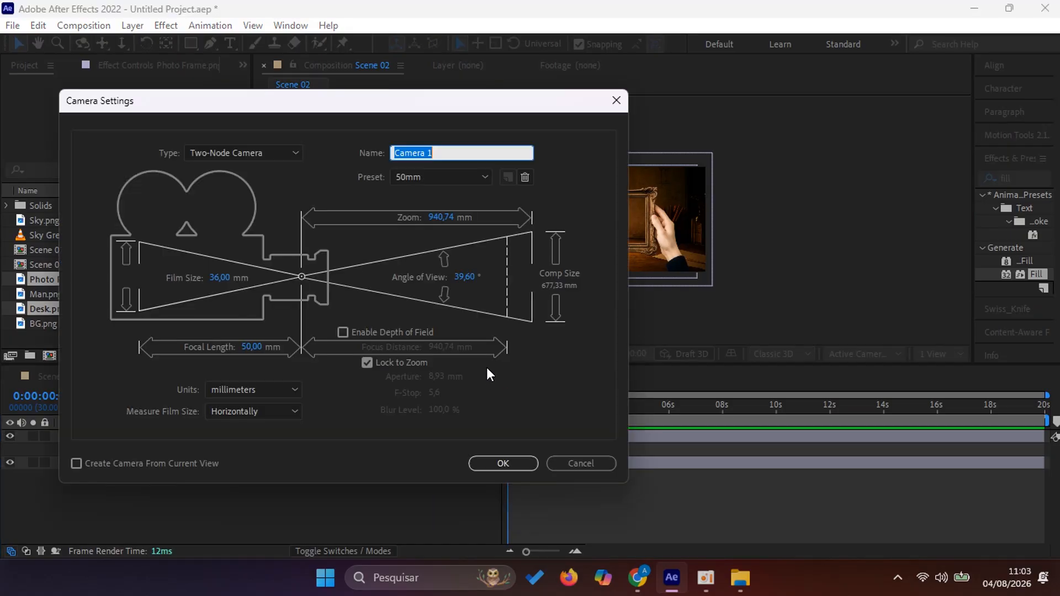
left_click(489, 463)
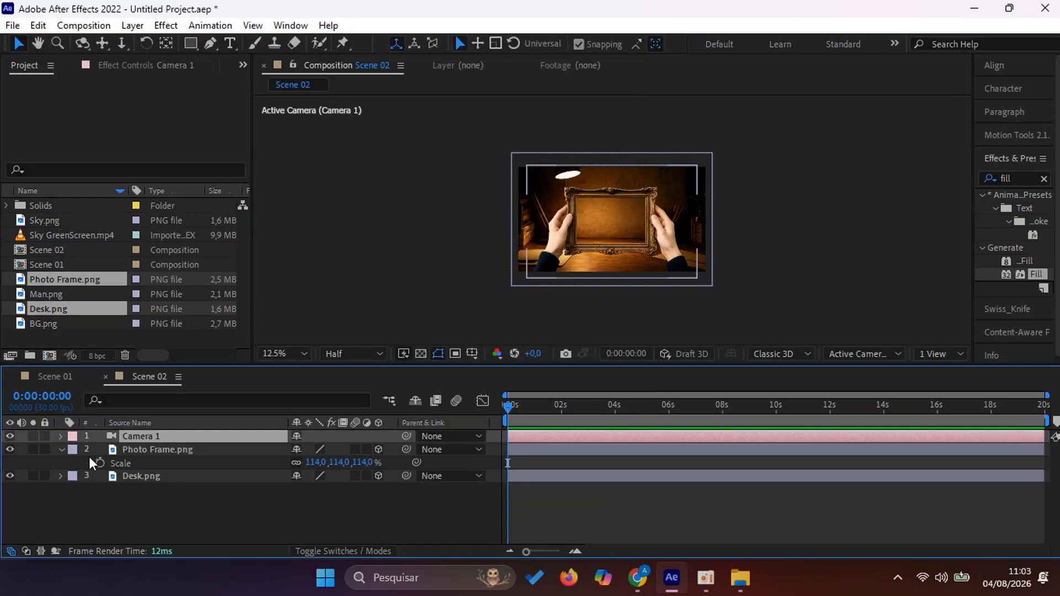
left_click(62, 449)
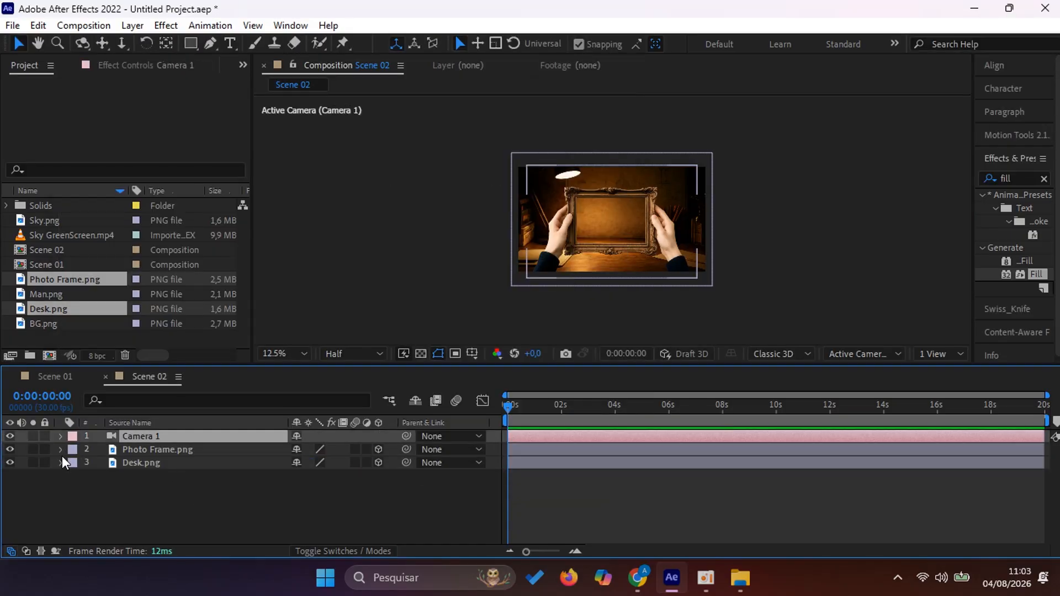
left_click(159, 462)
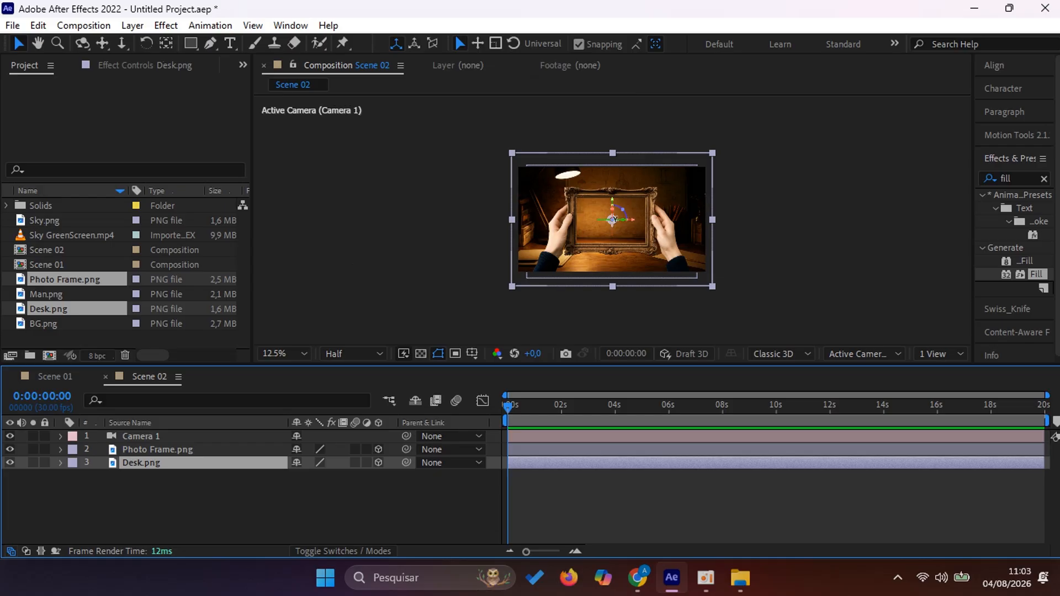
left_click_drag(611, 218, 611, 202)
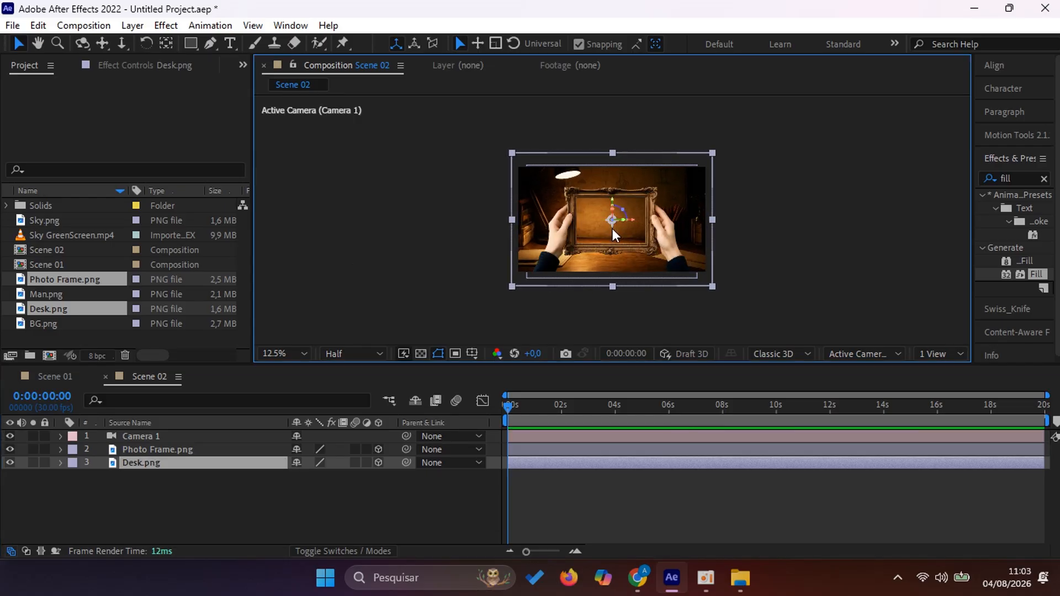
left_click_drag(615, 233, 620, 274)
key("ctrl+z")
- Push Desk.png back to a Z position of 1056 and scale it to 186% so it covers the frame
key("p")
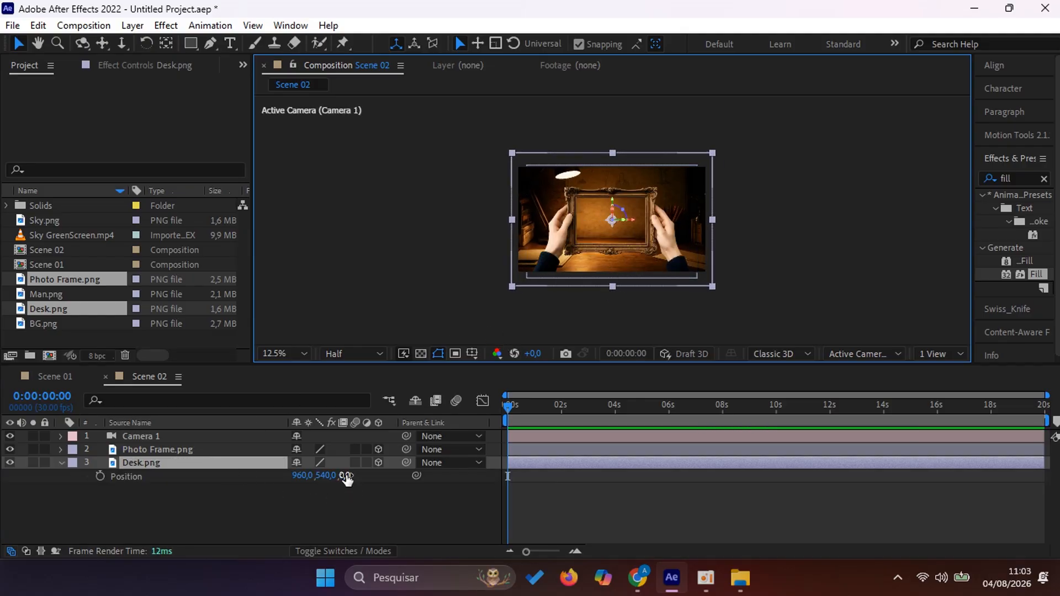
left_click_drag(343, 476, 425, 476)
left_click_drag(535, 473, 867, 483)
left_click_drag(345, 476, 1058, 490)
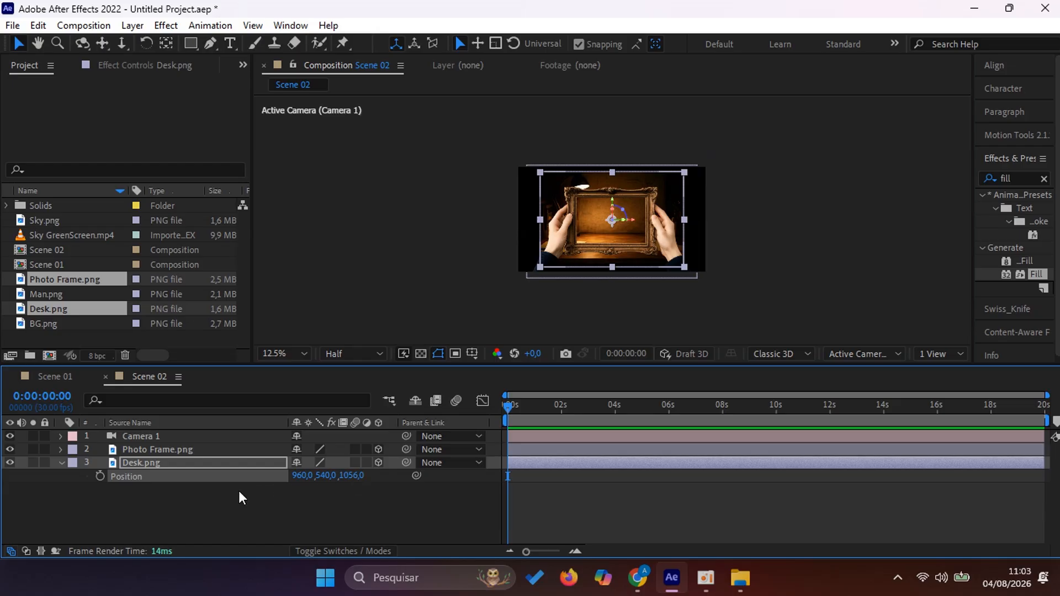
key("s")
left_click_drag(363, 477, 401, 477)
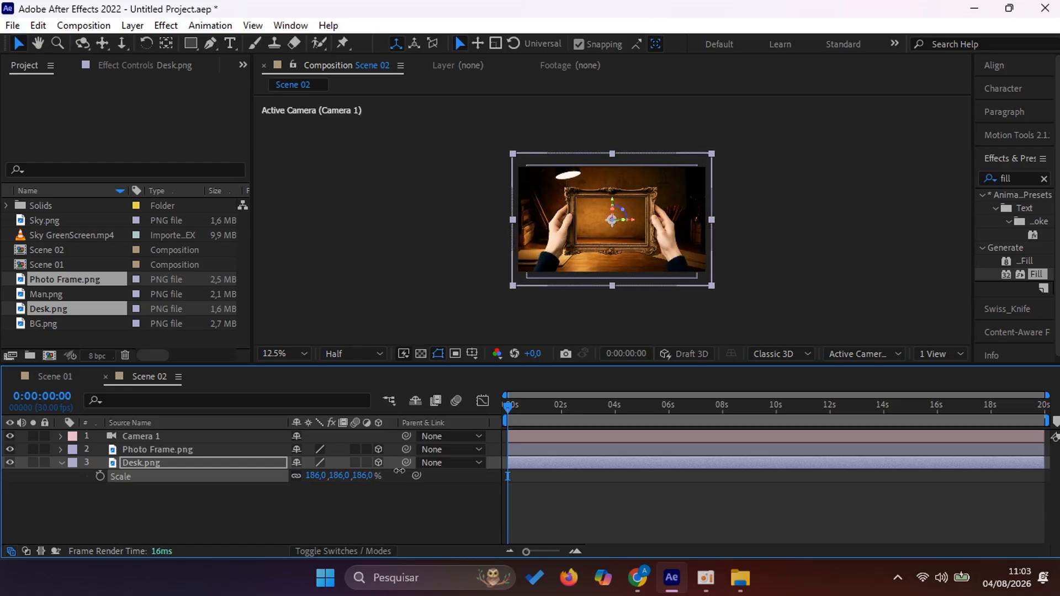
- Push Desk.png further back in Z, scale it to 206% to refill the frame, and collapse its properties
key("s")
key("p")
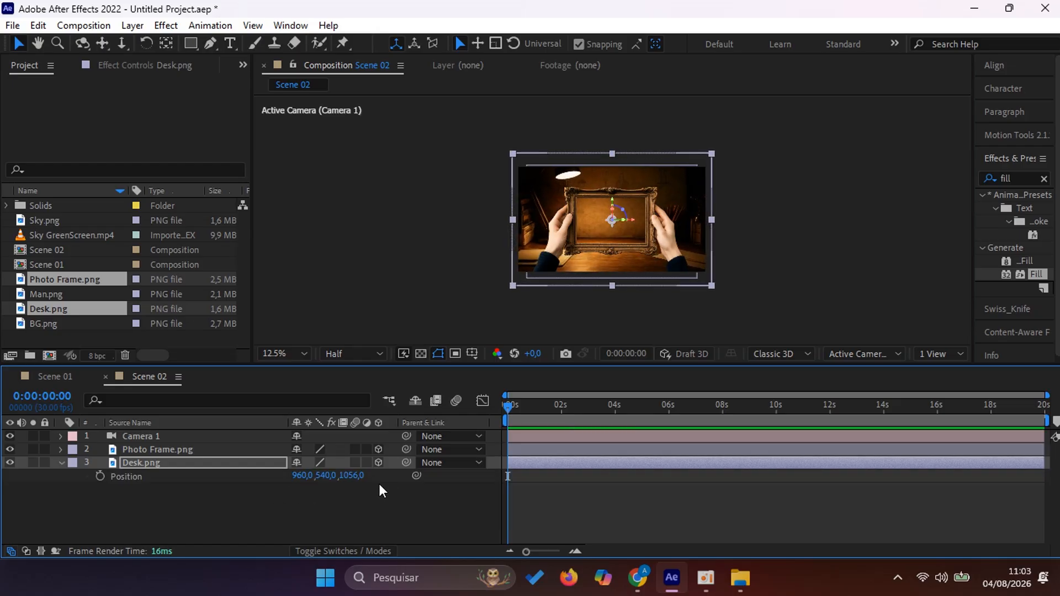
left_click_drag(352, 475, 698, 480)
key("s")
left_click_drag(328, 475, 351, 469)
left_click(208, 510)
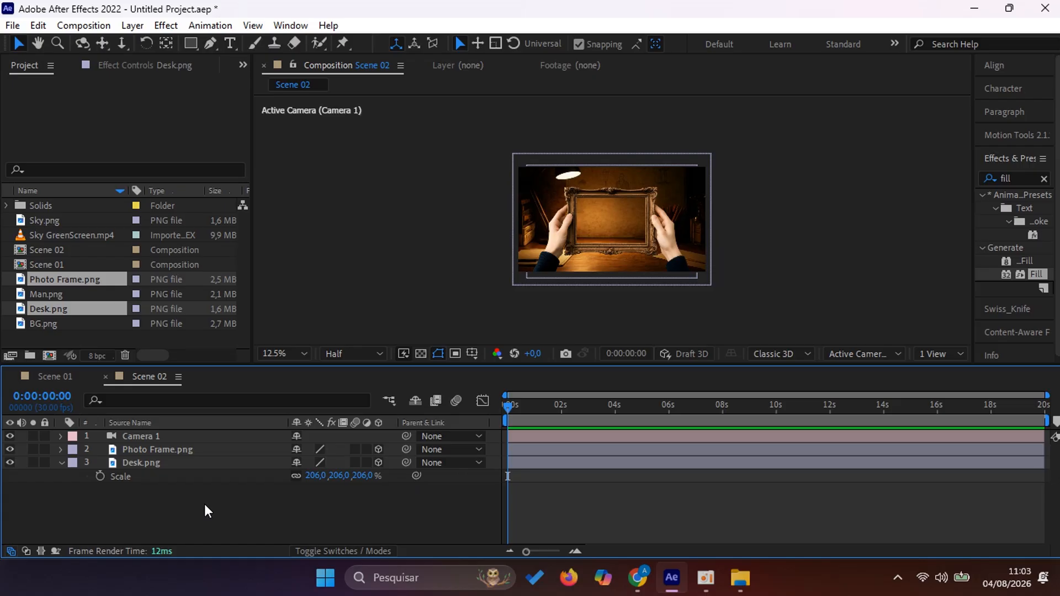
left_click(61, 463)
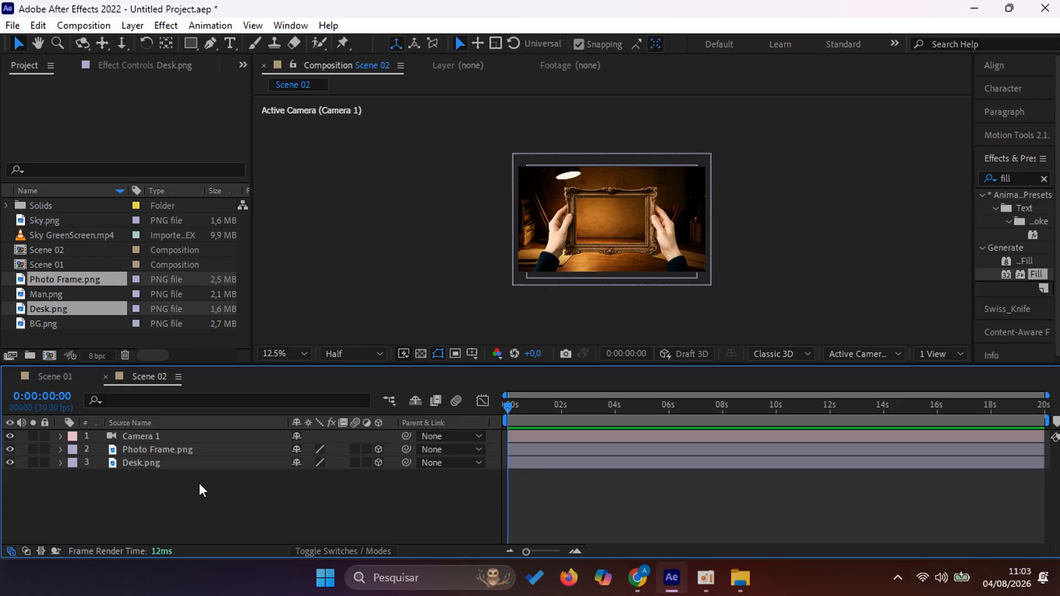
- Hide Photo Frame.png briefly to compare the view without it, show it again, and deselect it
left_click(164, 455)
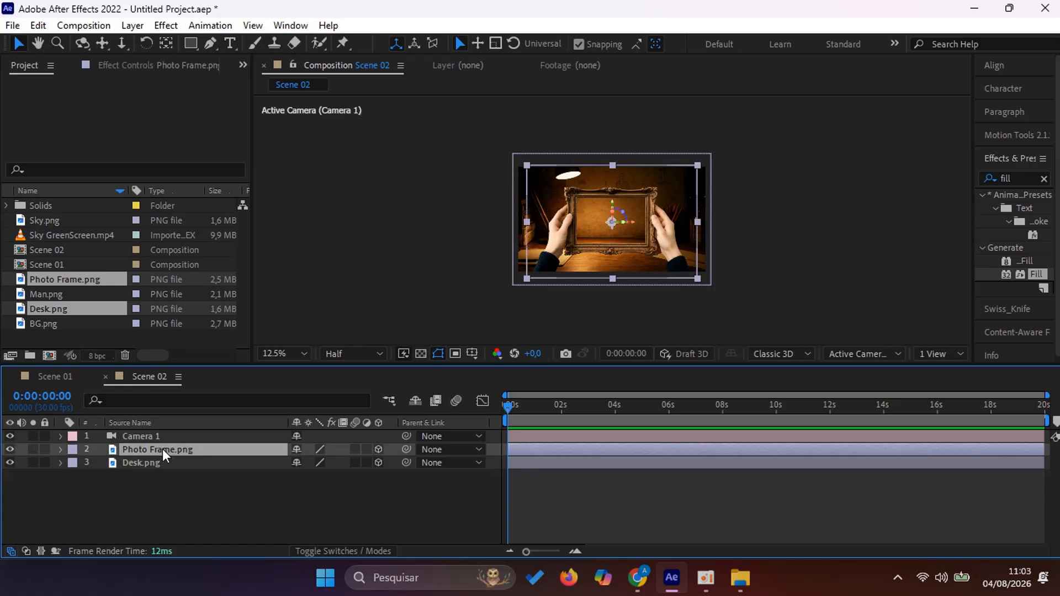
left_click(10, 449)
left_click(10, 449)
left_click(187, 493)
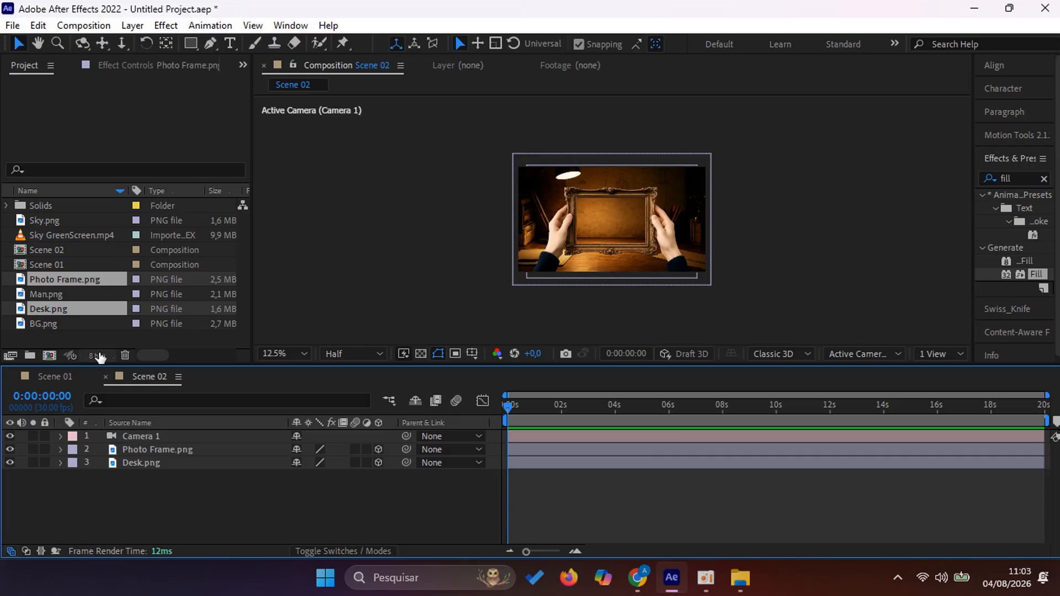
- Close the Scene 01 timeline and nest the Scene 01 composition in Scene 02 as a 3D layer below Camera 1
left_click(84, 346)
left_click(11, 377)
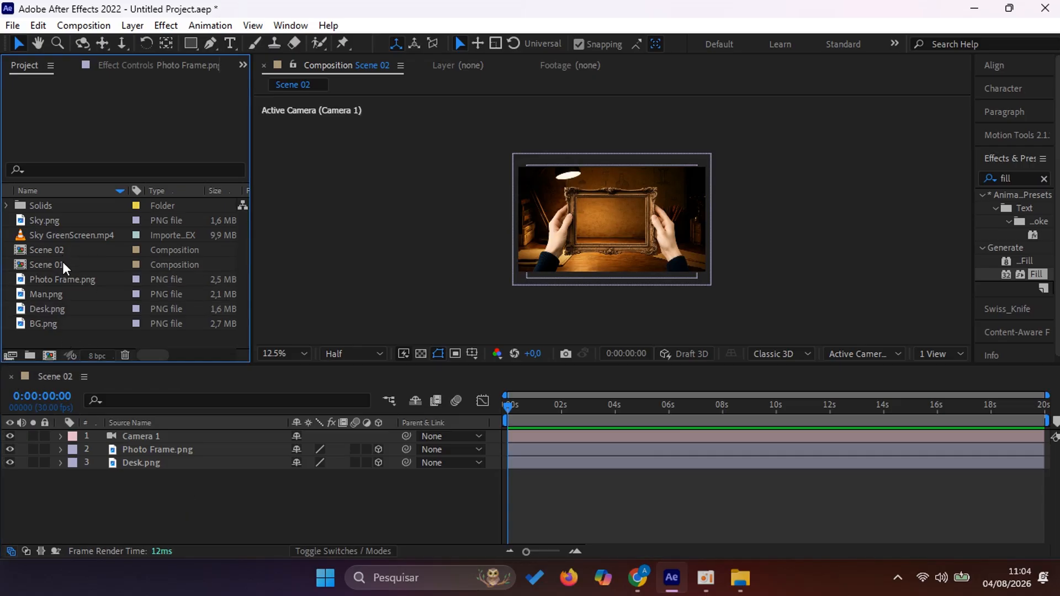
left_click_drag(64, 267, 208, 447)
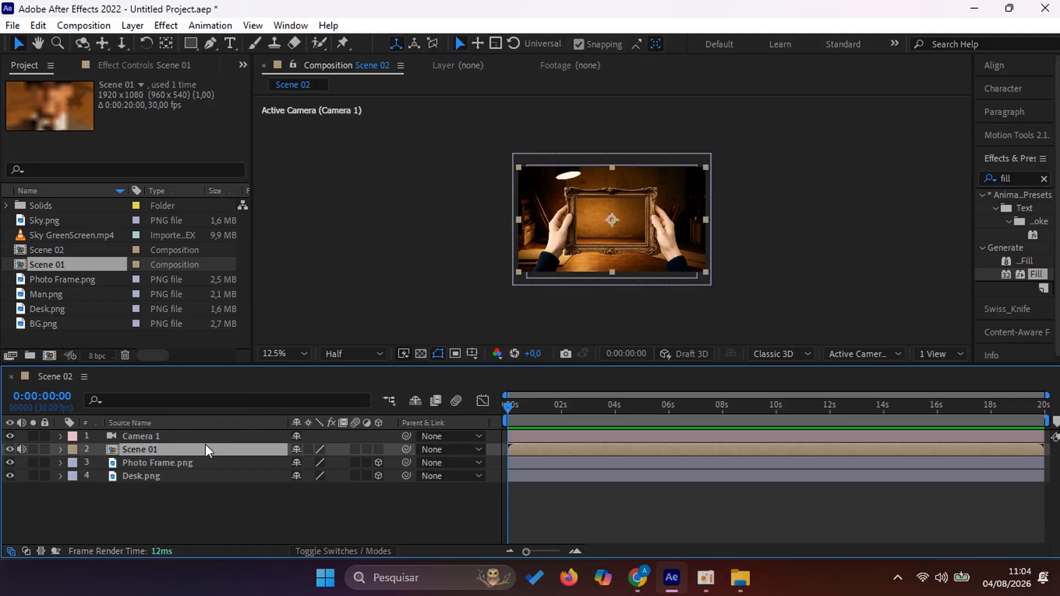
left_click(379, 450)
- Scale the Scene 01 layer to 45% and place it below Photo Frame.png in the layer stack
key("s")
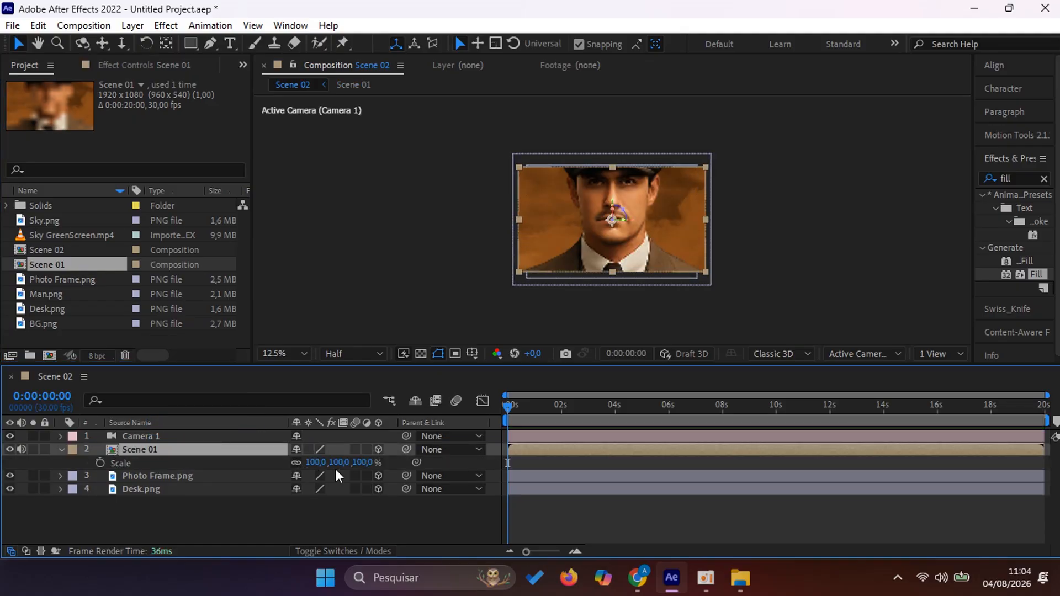
left_click_drag(362, 463, 324, 462)
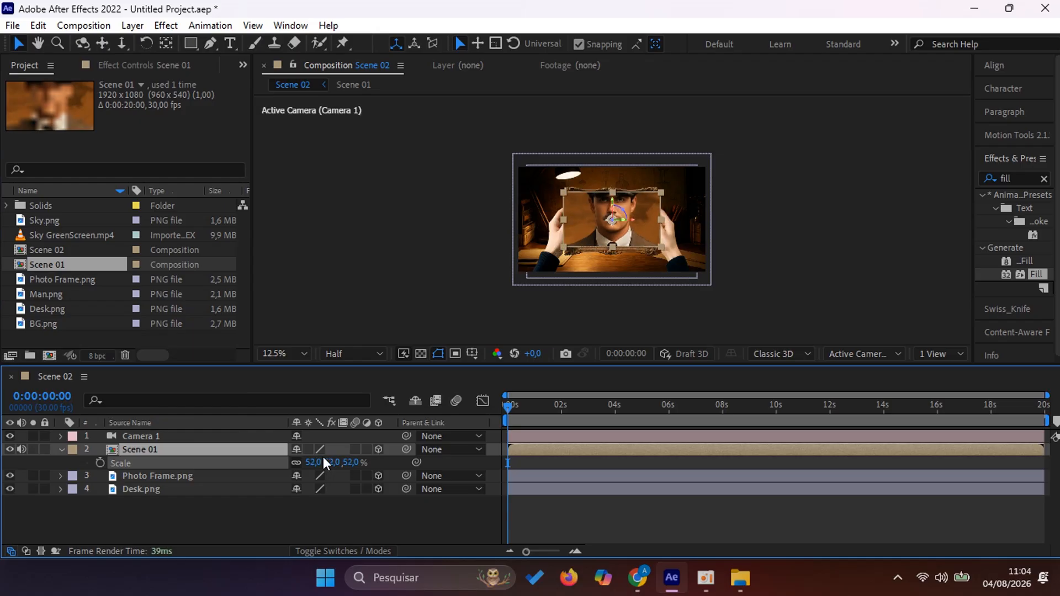
left_click_drag(178, 451, 190, 486)
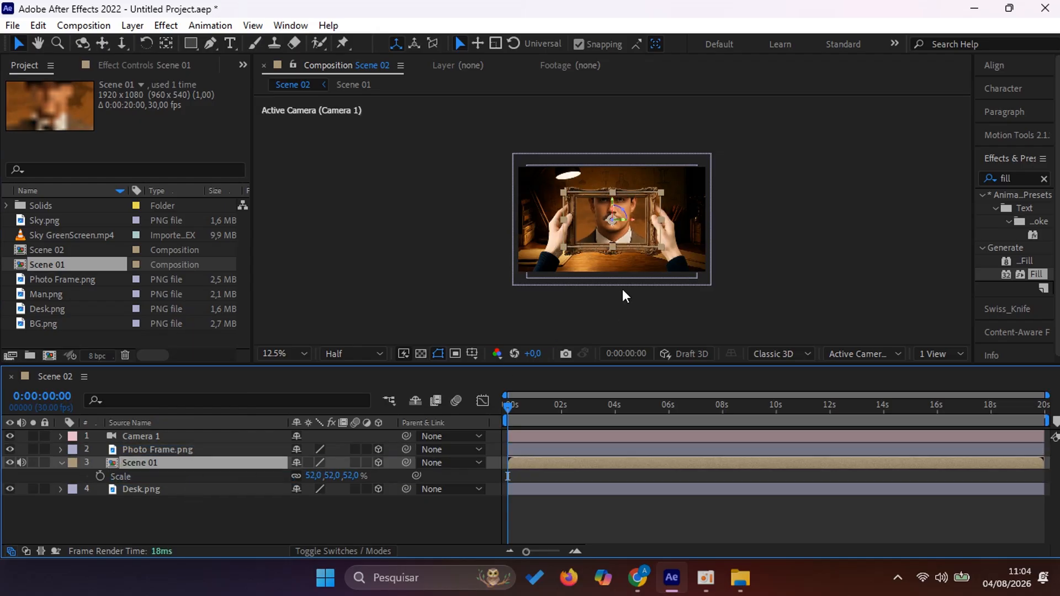
key("period")
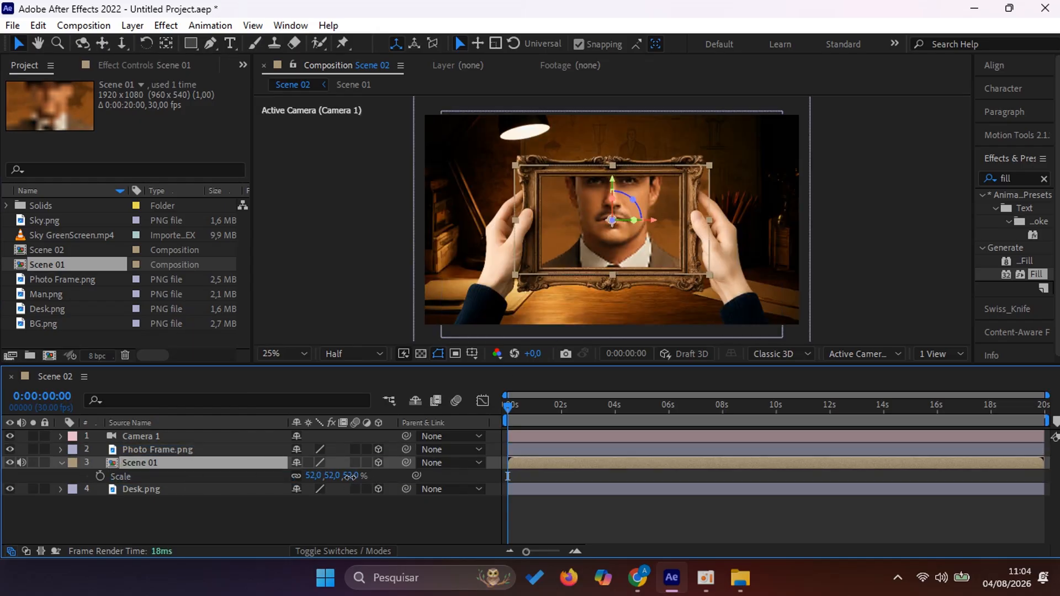
left_click_drag(350, 476, 344, 477)
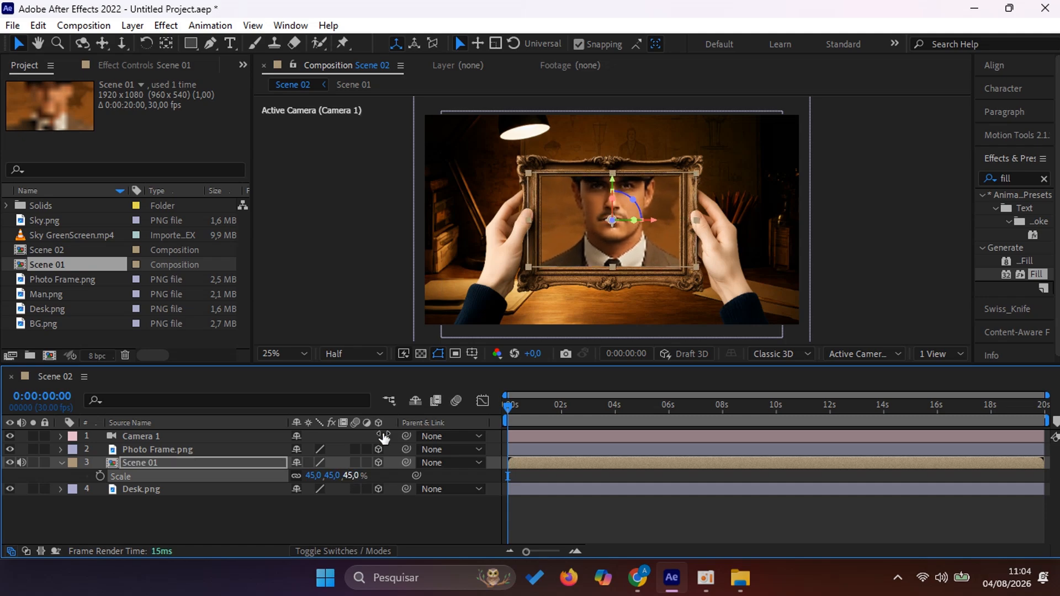
- Nudge the Scene 01 layer slightly sideways and down to fit the photo frame's opening, and collapse its properties
scroll(664, 224, "up", 2)
left_click_drag(690, 220, 683, 220)
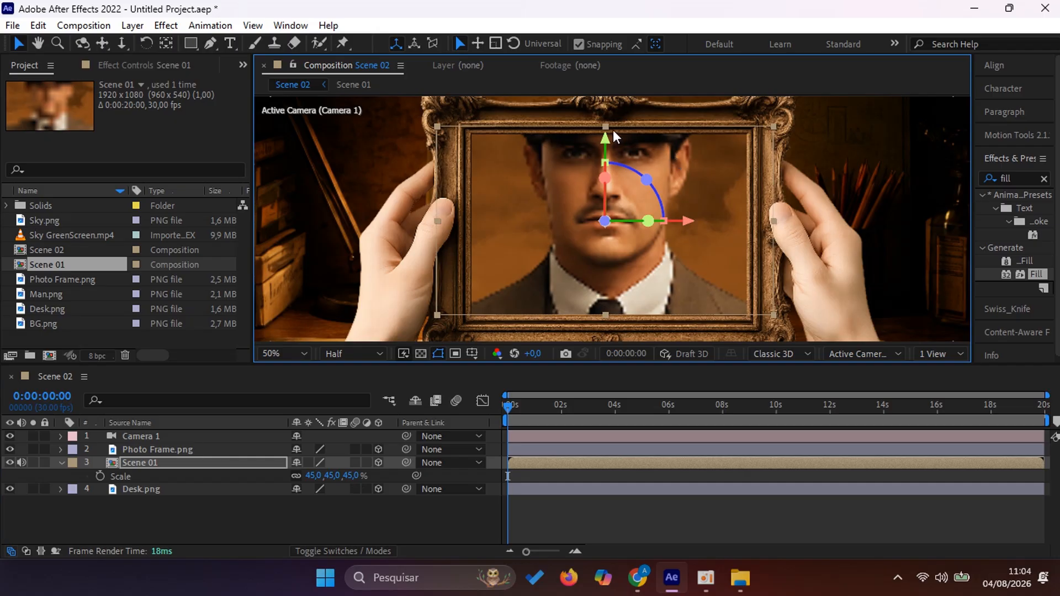
left_click_drag(606, 144, 605, 148)
left_click(62, 464)
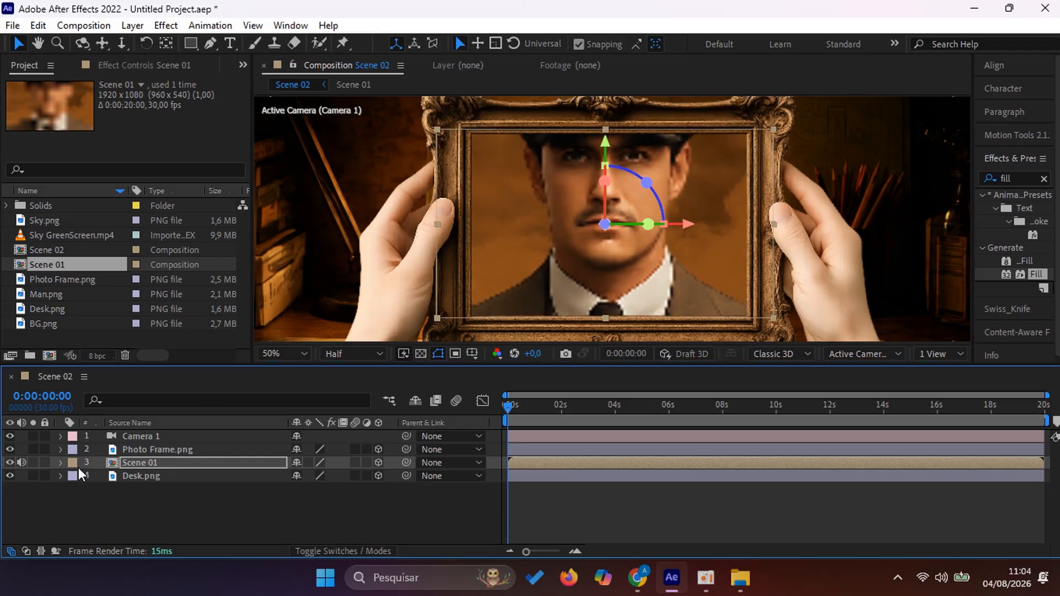
- Try collapsing transformations on the Scene 01 layer and switch the option off again
left_click(293, 507)
left_click(308, 462)
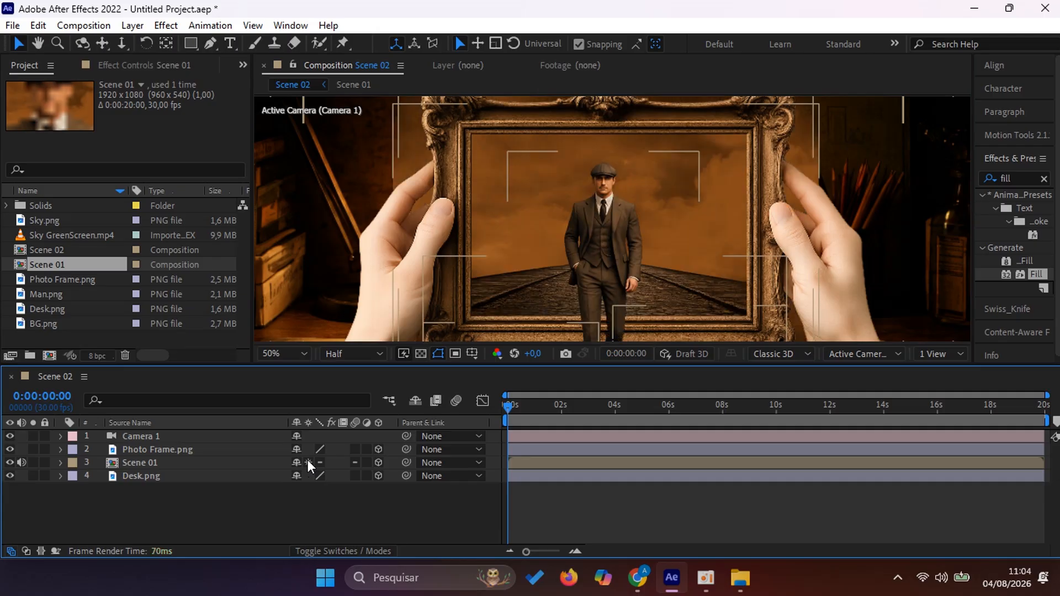
left_click(308, 463)
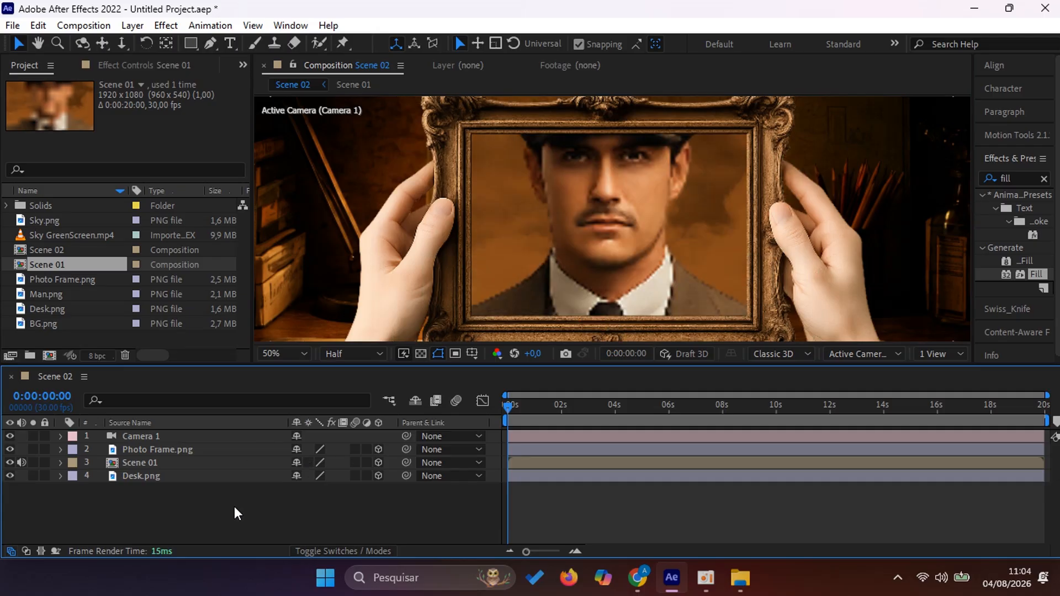
- Inspect the framed portrait up close at Full preview resolution and return the resolution to Half
key("comma")
scroll(639, 201, "up", 6)
scroll(639, 201, "down", 2)
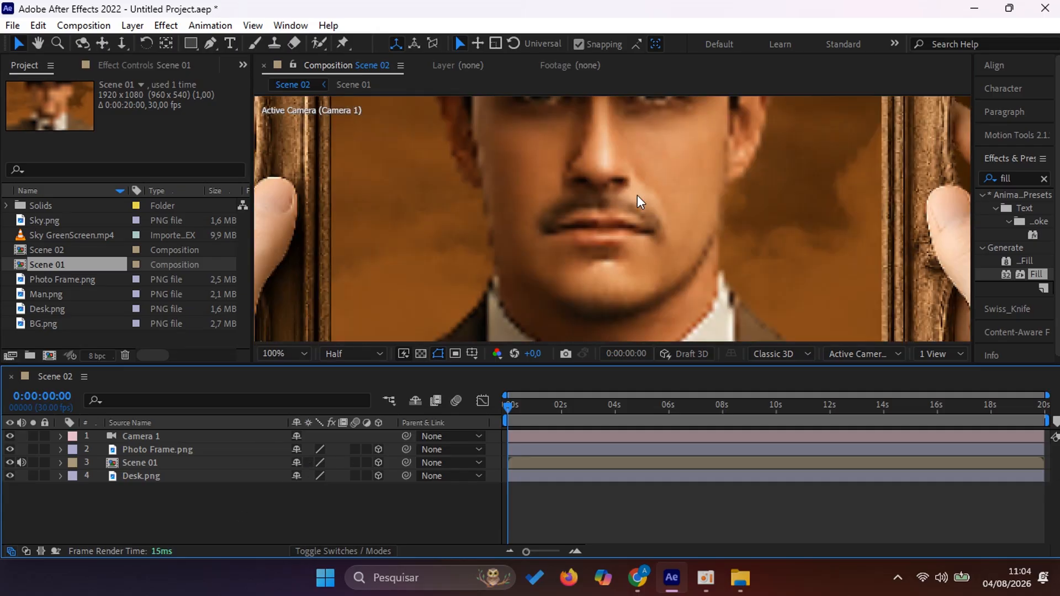
scroll(639, 200, "down", 3)
scroll(639, 200, "up", 1)
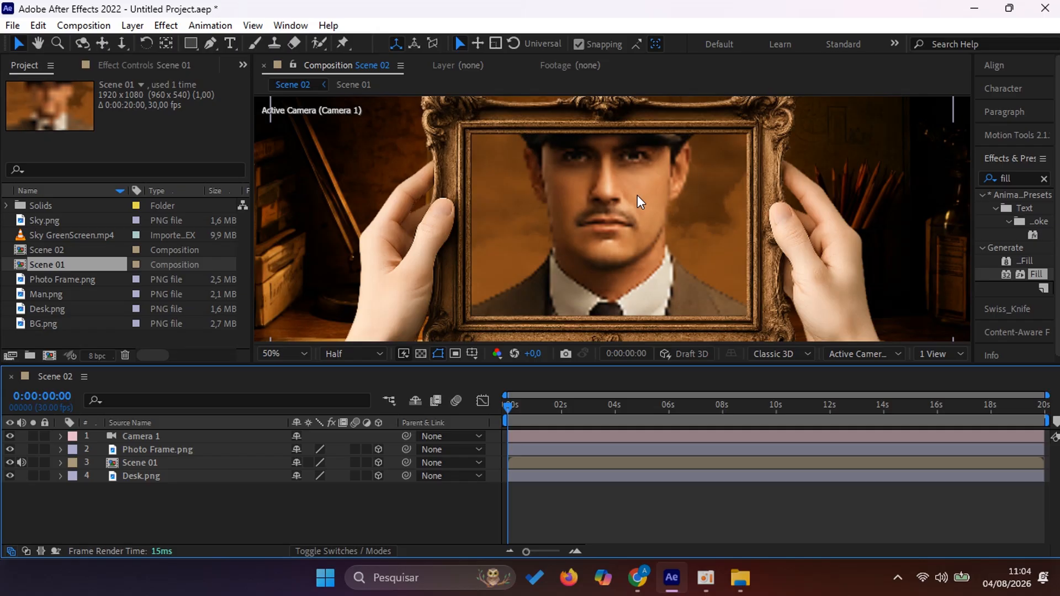
left_click(344, 354)
left_click(356, 391)
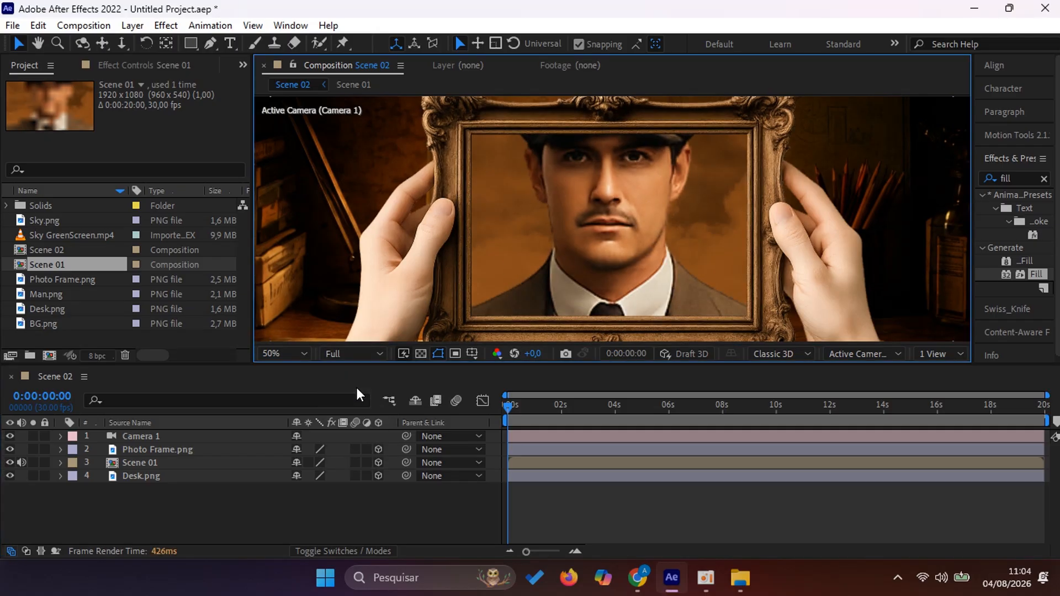
left_click(351, 357)
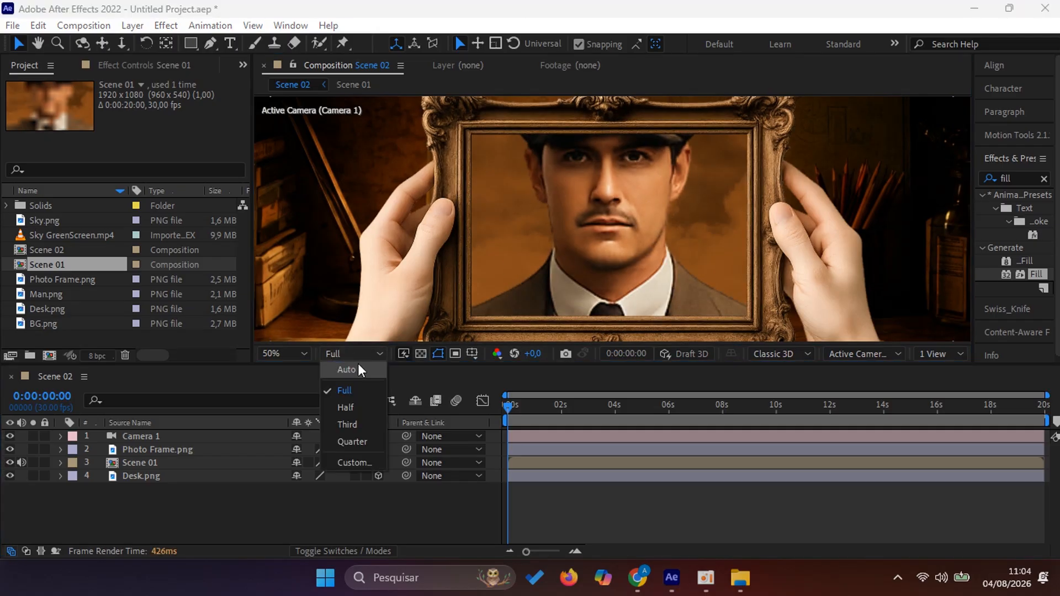
left_click(359, 410)
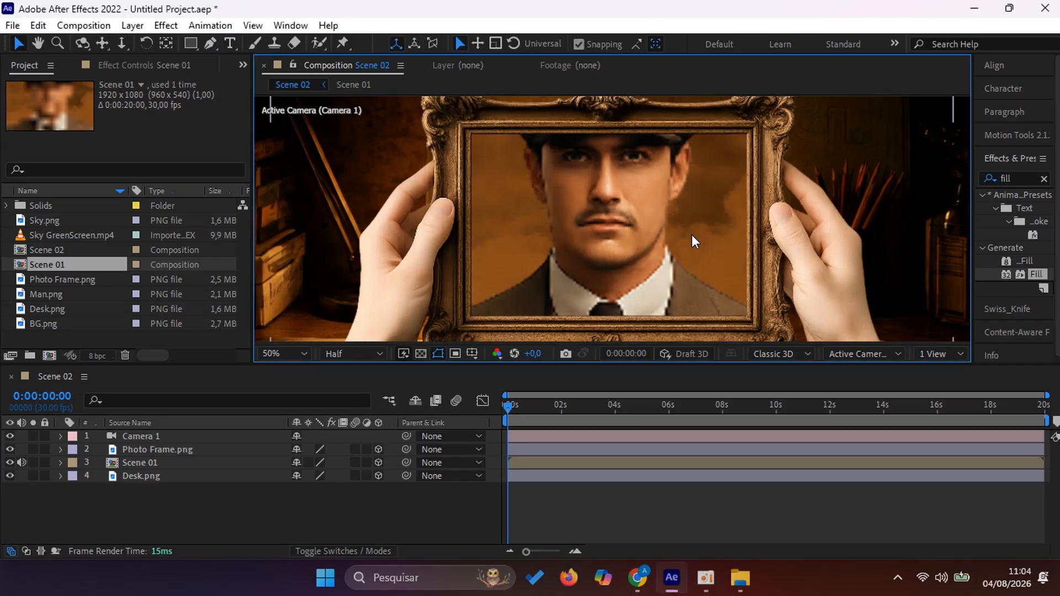
scroll(690, 242, "down", 2)
left_click(270, 519)
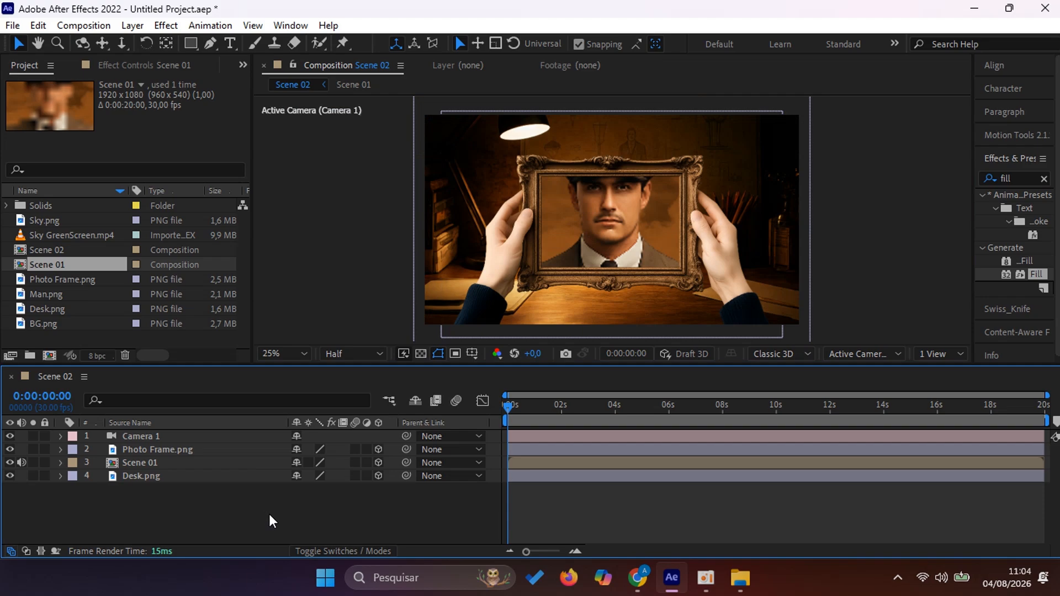
- Add Point of Interest and Position keyframes to Camera 1 at 0:00:00:00
right_click(225, 511)
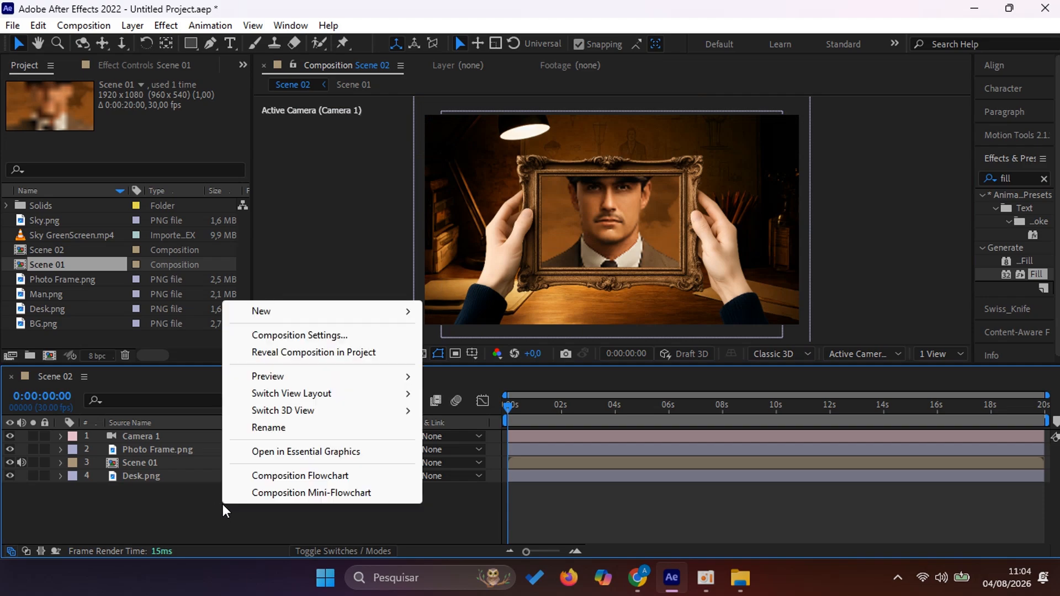
left_click(150, 439)
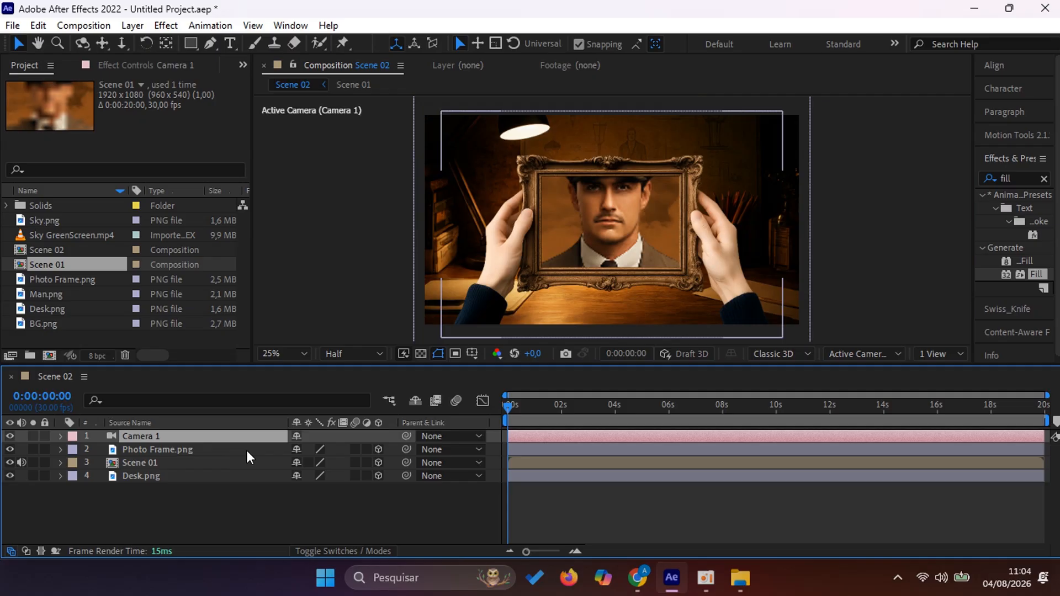
left_click(62, 437)
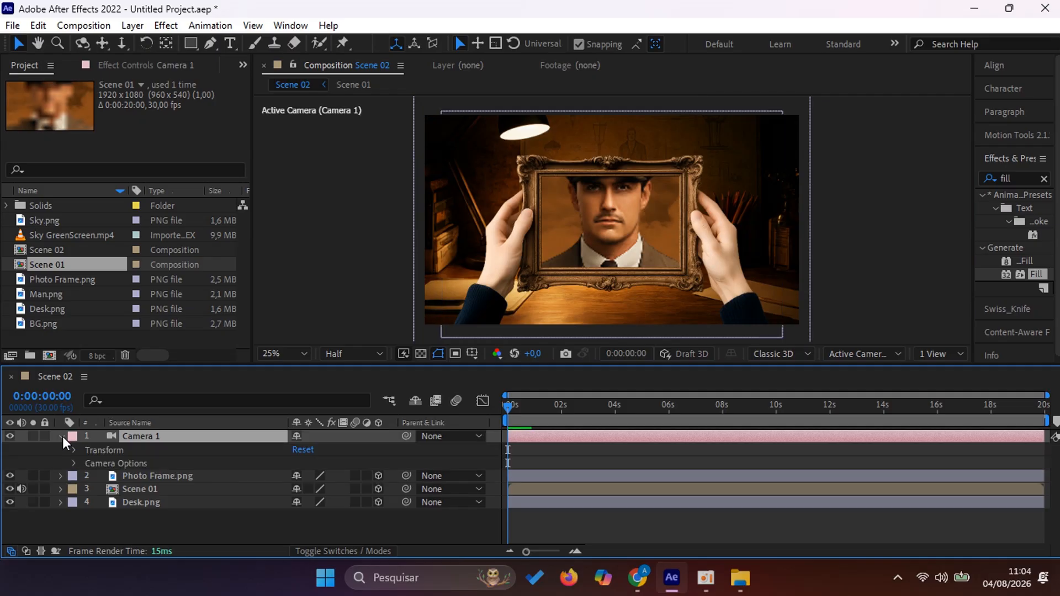
left_click(74, 450)
left_click(100, 462)
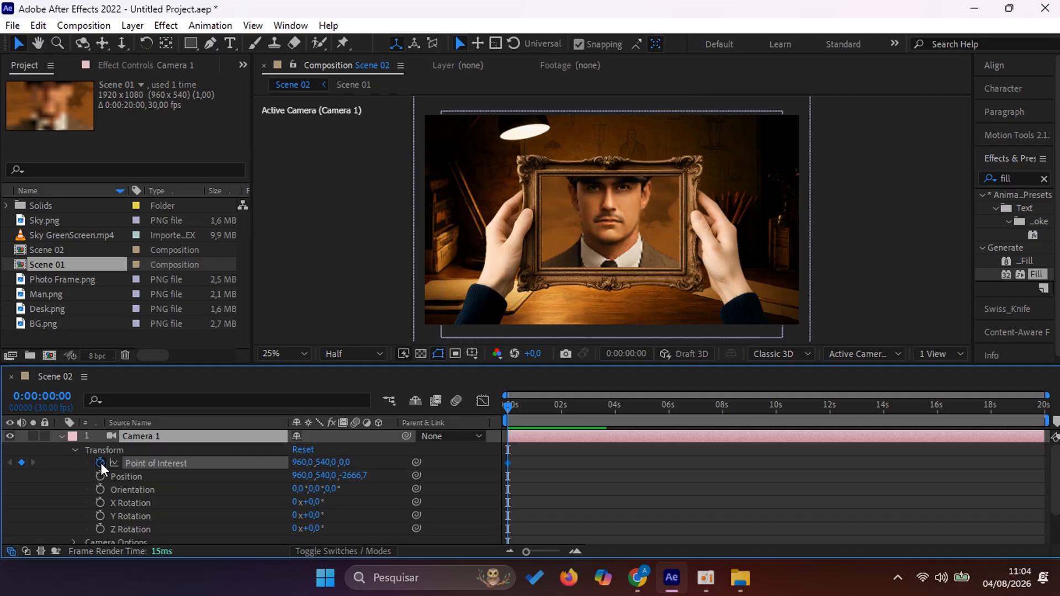
left_click(100, 476)
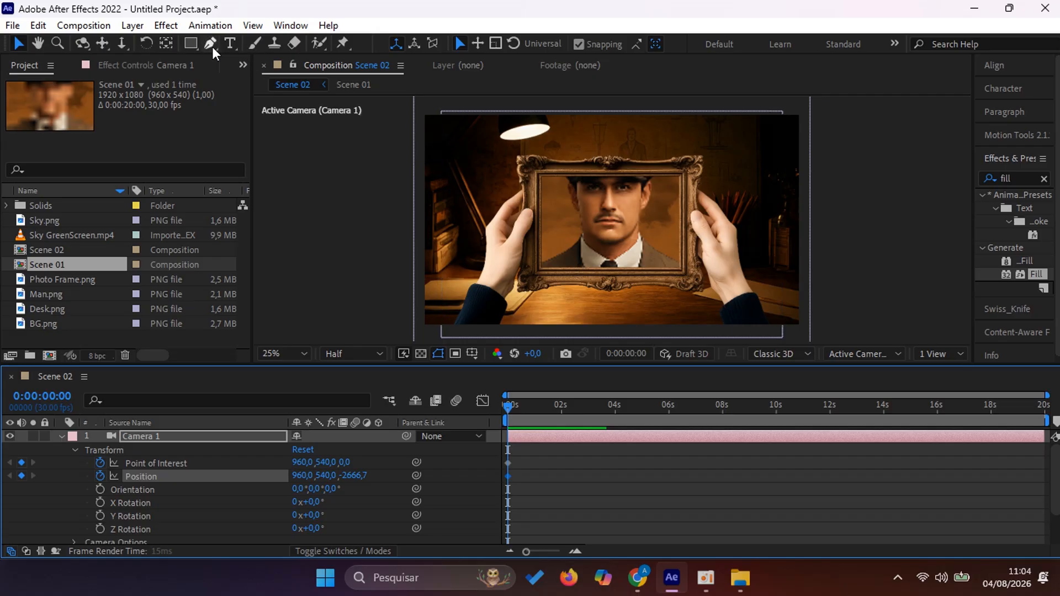
- Dolly Camera 1 toward the framed portrait at 0:00:00:00, to a Z position of about -1143
left_click(116, 44)
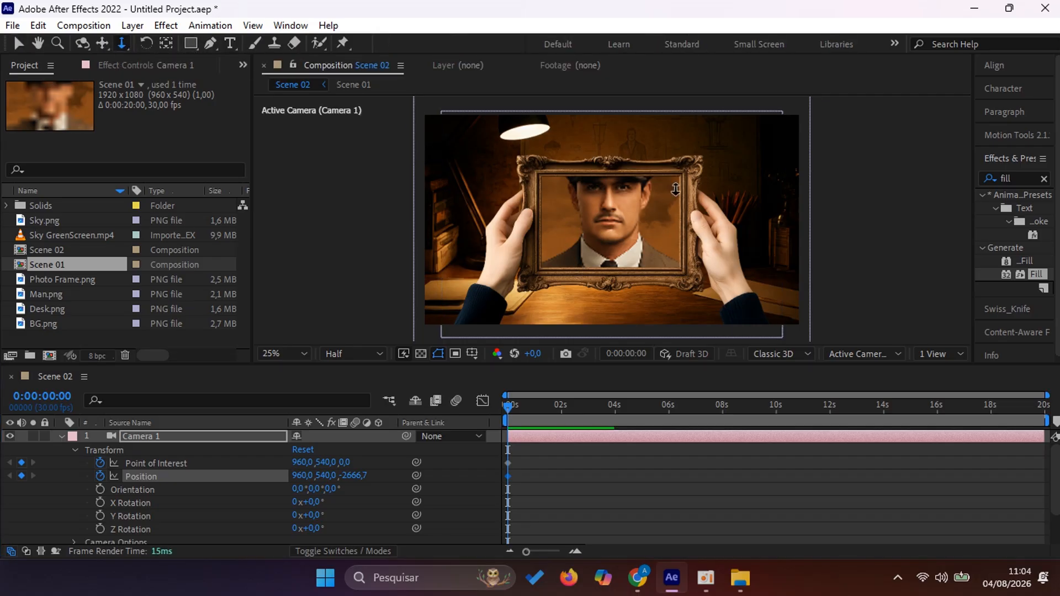
left_click_drag(641, 248, 674, 156)
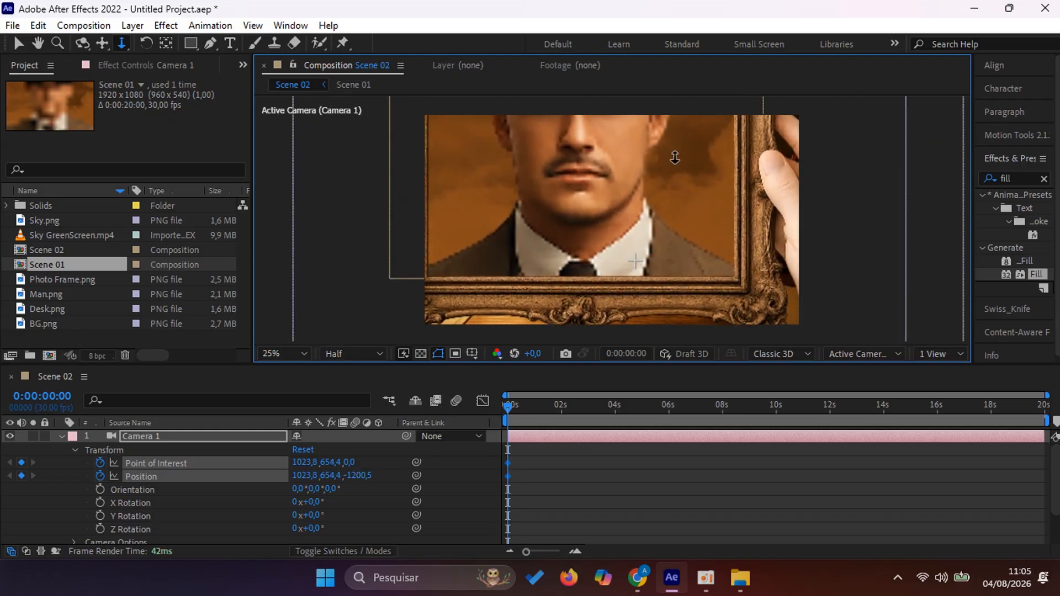
left_click_drag(612, 210, 610, 202)
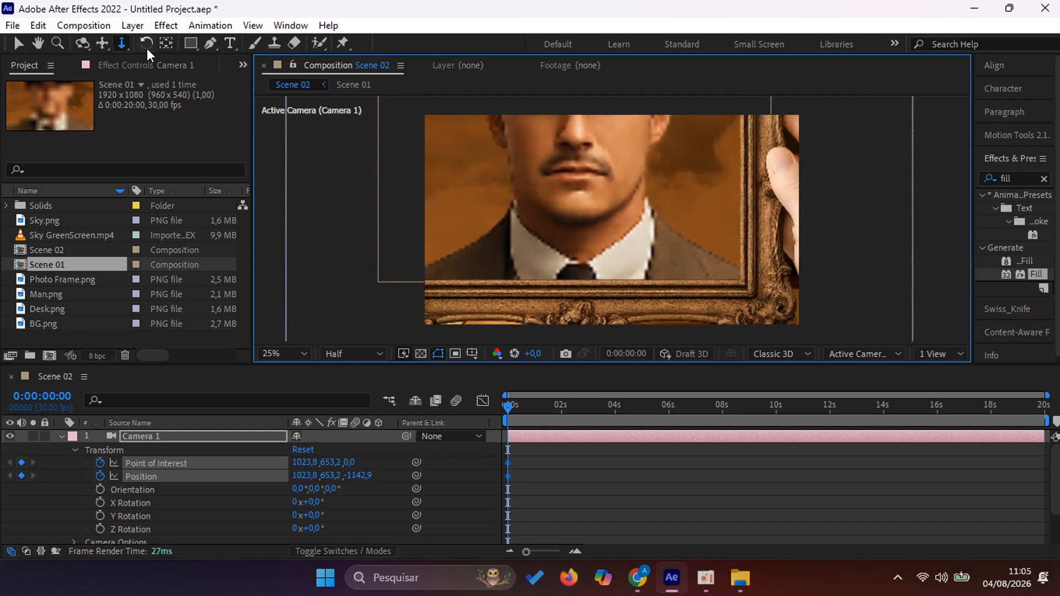
left_click(167, 45)
left_click(583, 177)
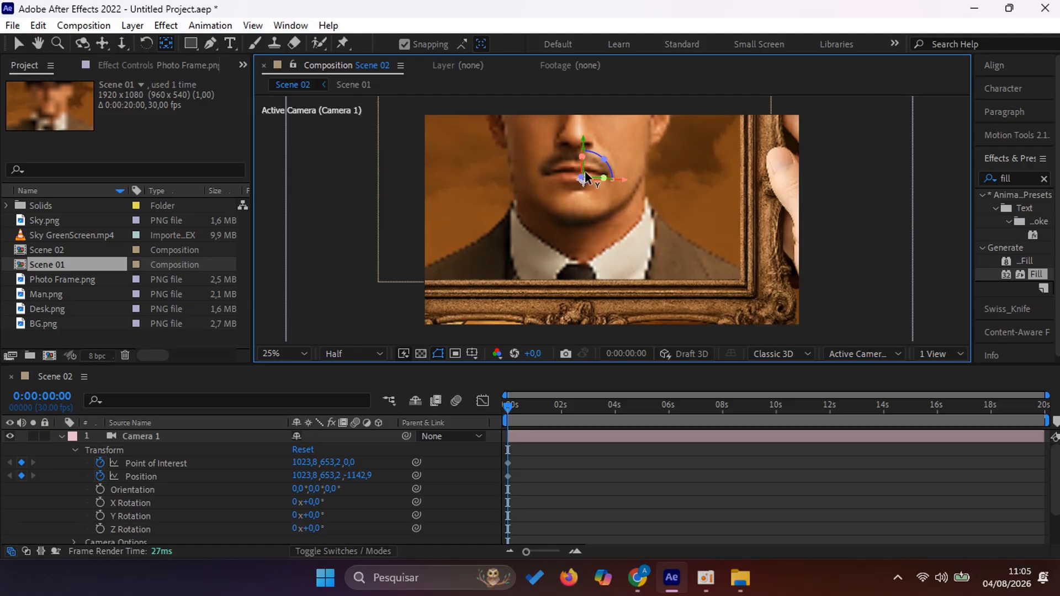
- Pan and dolly Camera 1 at 0:00:00:00 until the man's face fills the view, at about 955.3, 561.1, -967.3
left_click(102, 44)
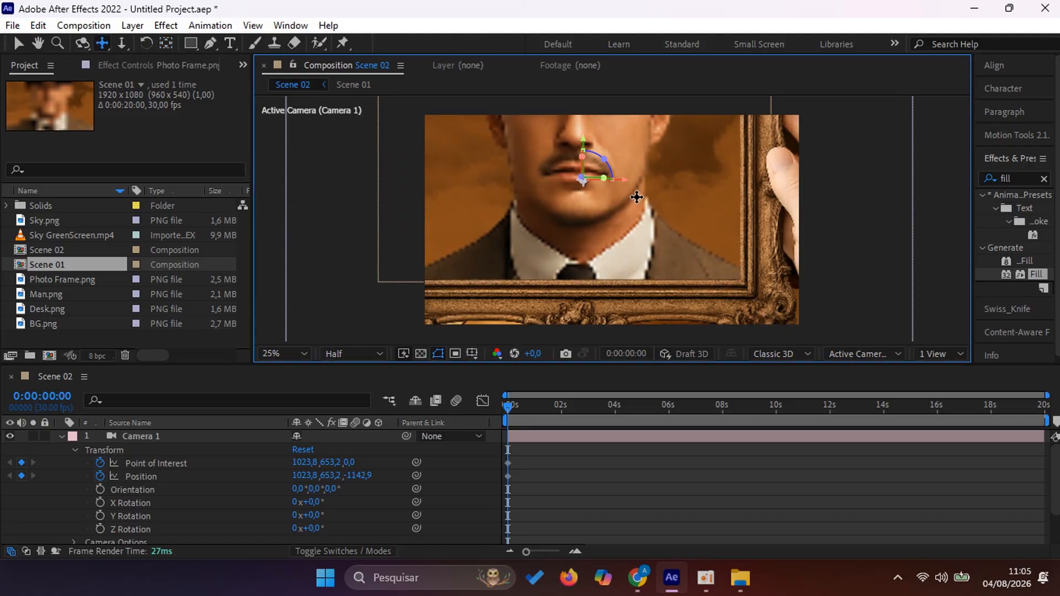
left_click_drag(640, 198, 679, 232)
left_click(121, 43)
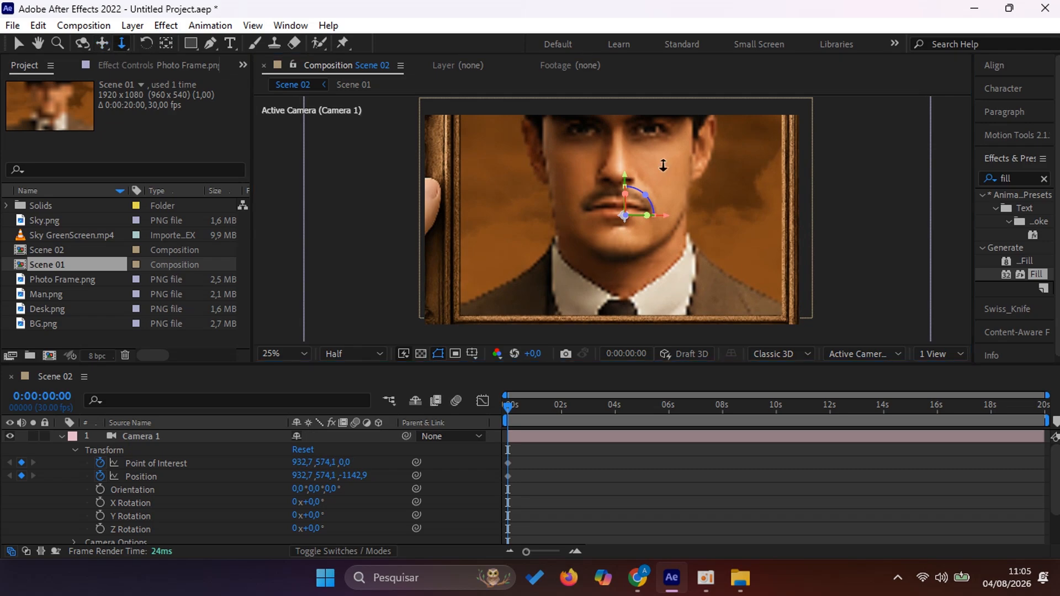
left_click_drag(696, 187, 699, 148)
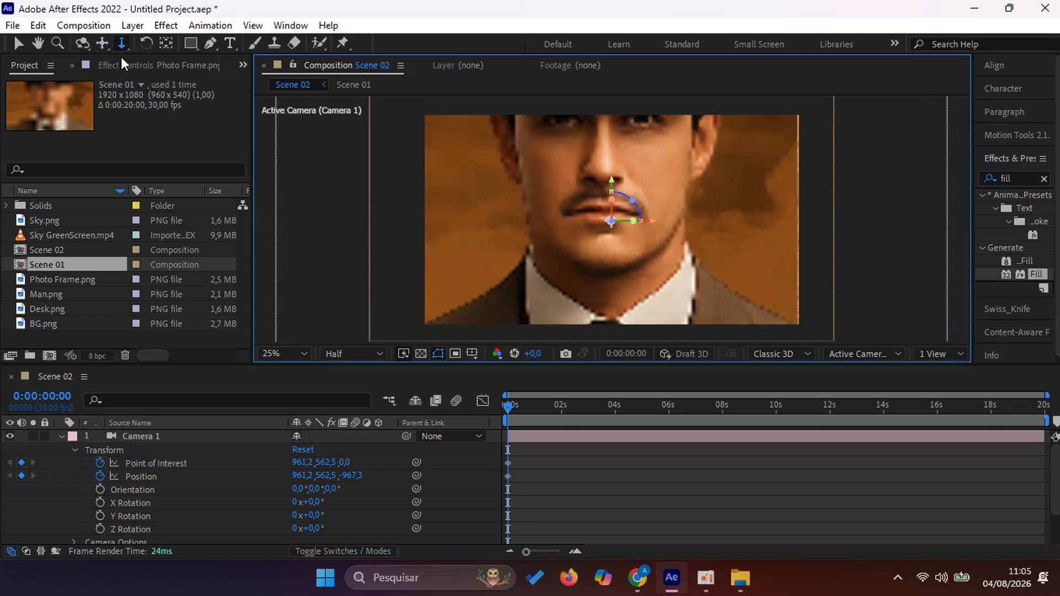
left_click(102, 43)
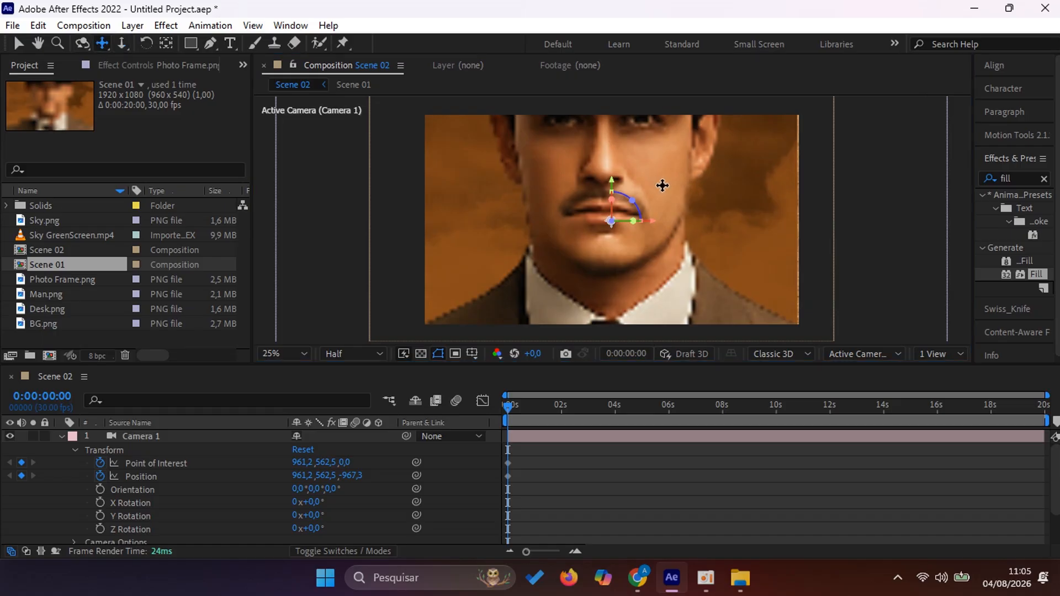
left_click_drag(703, 190, 706, 190)
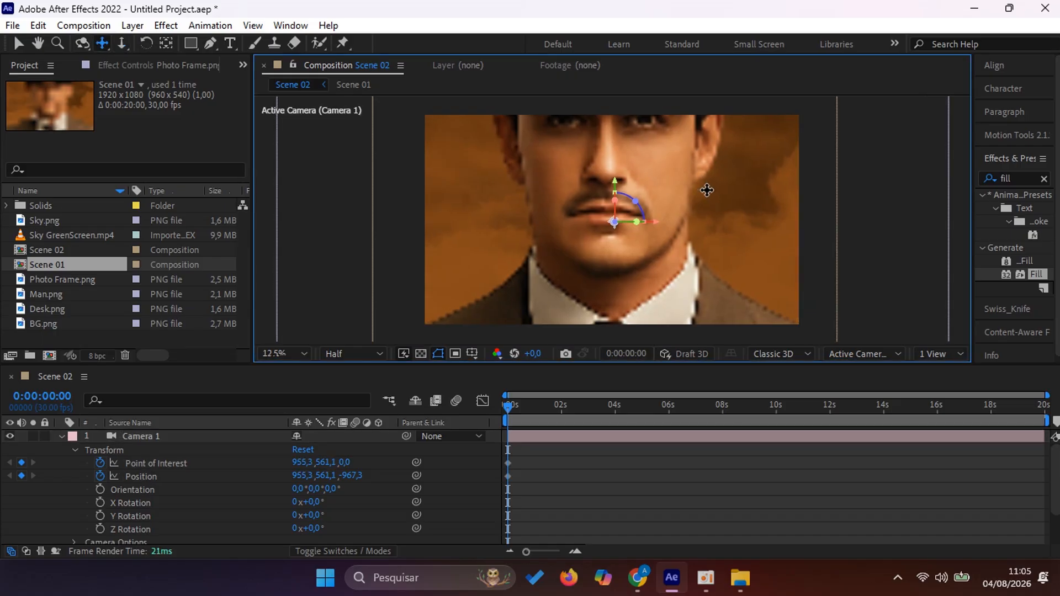
key("comma")
key("period")
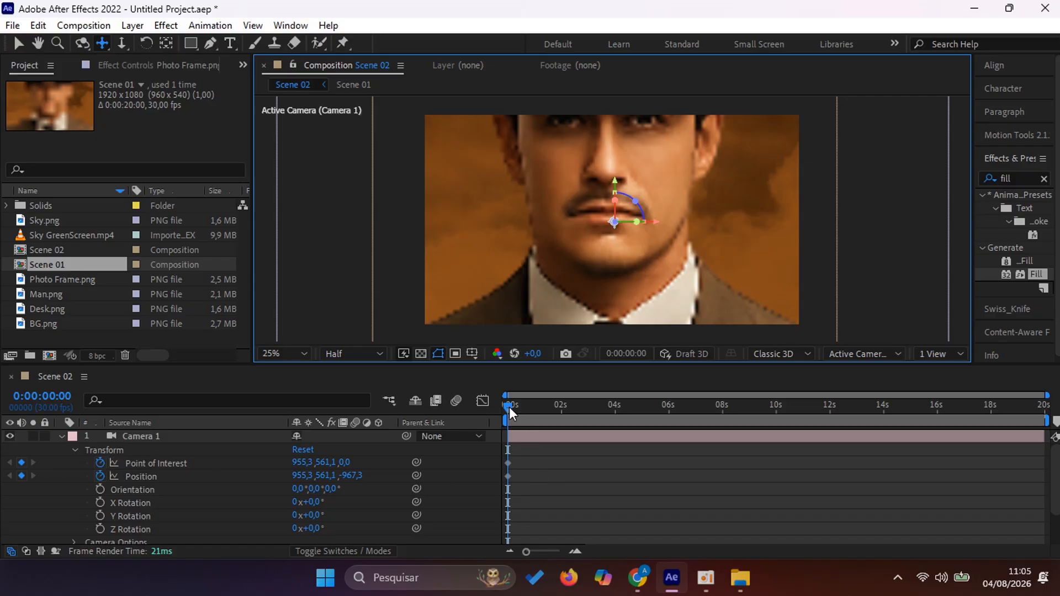
- Dolly Camera 1 back at 0:00:03:12 to a Z position of about -2741, showing the whole hand-held frame
left_click_drag(509, 406, 603, 425)
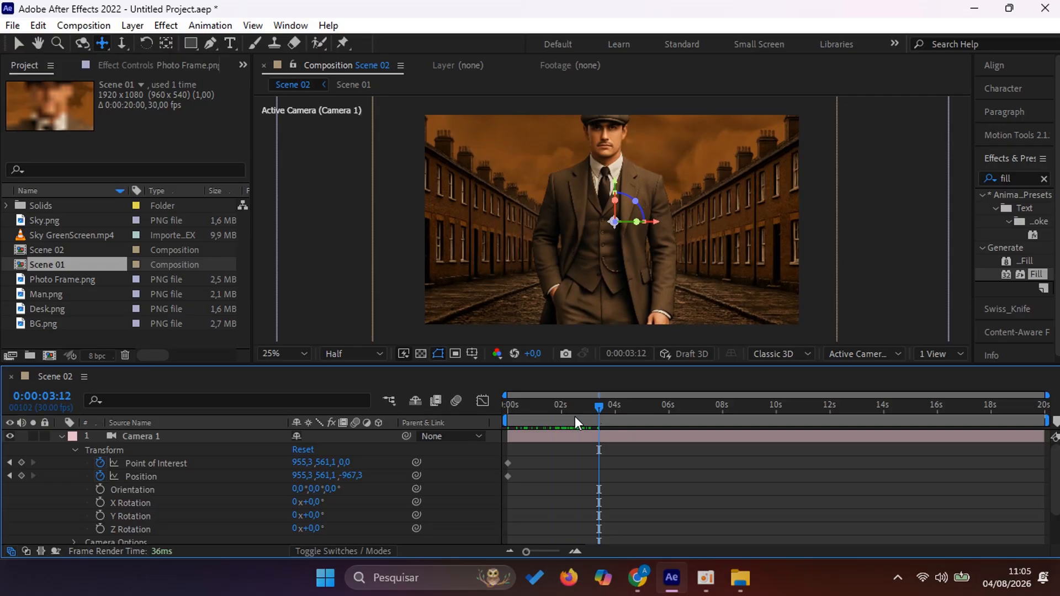
left_click(125, 46)
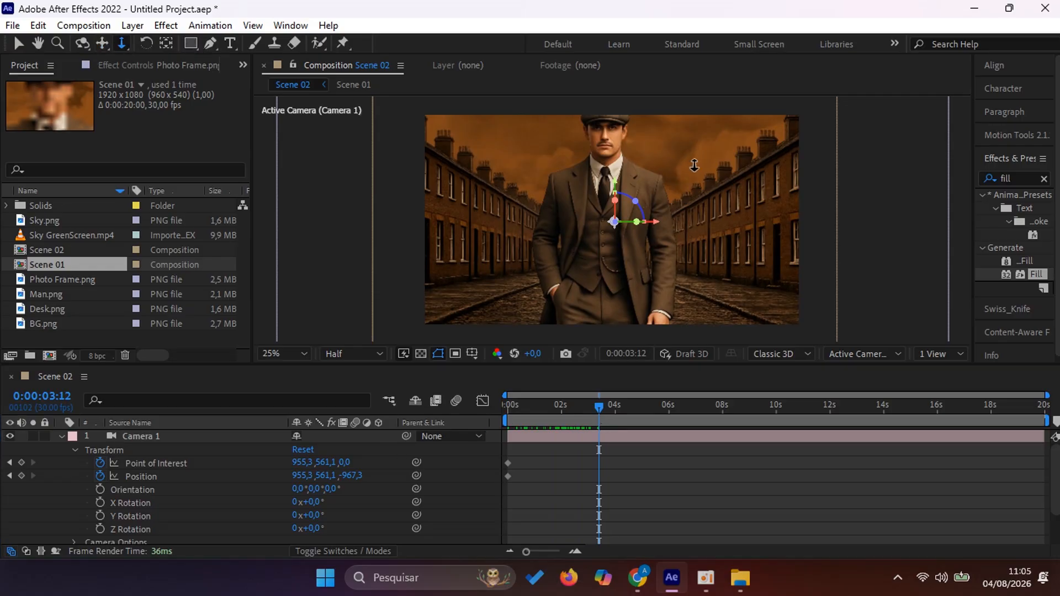
left_click_drag(630, 181, 640, 370)
left_click_drag(679, 185, 676, 328)
left_click_drag(703, 178, 708, 197)
scroll(667, 228, "down", 1)
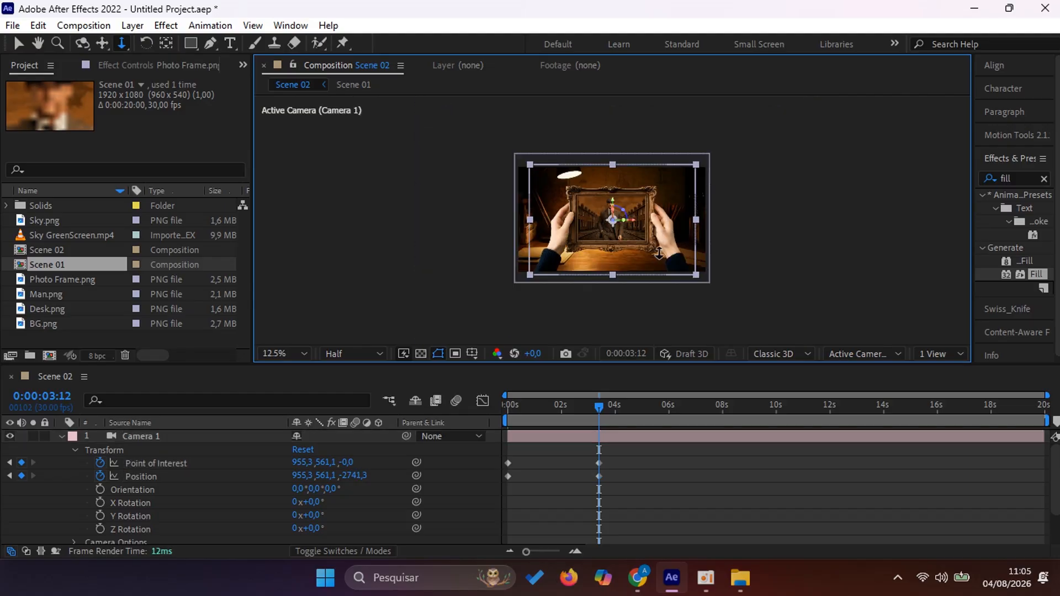
- Preview the camera move and shift all Camera 1 keyframes later so the first pair sits at 0:00:02:15
left_click_drag(601, 409, 508, 409)
key("space")
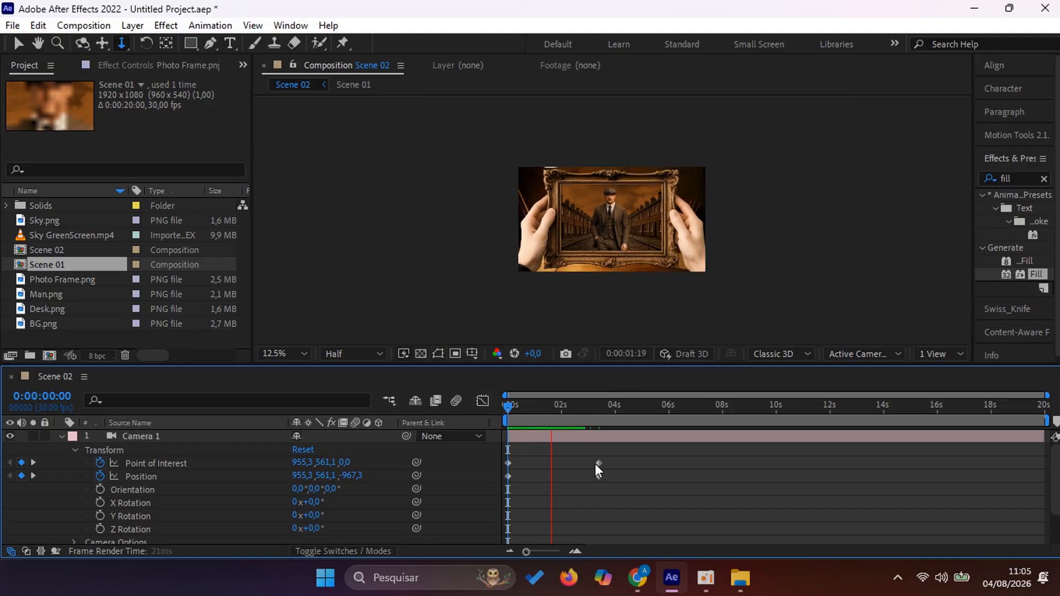
key("space")
left_click_drag(615, 461, 578, 455)
left_click_drag(545, 404, 402, 405)
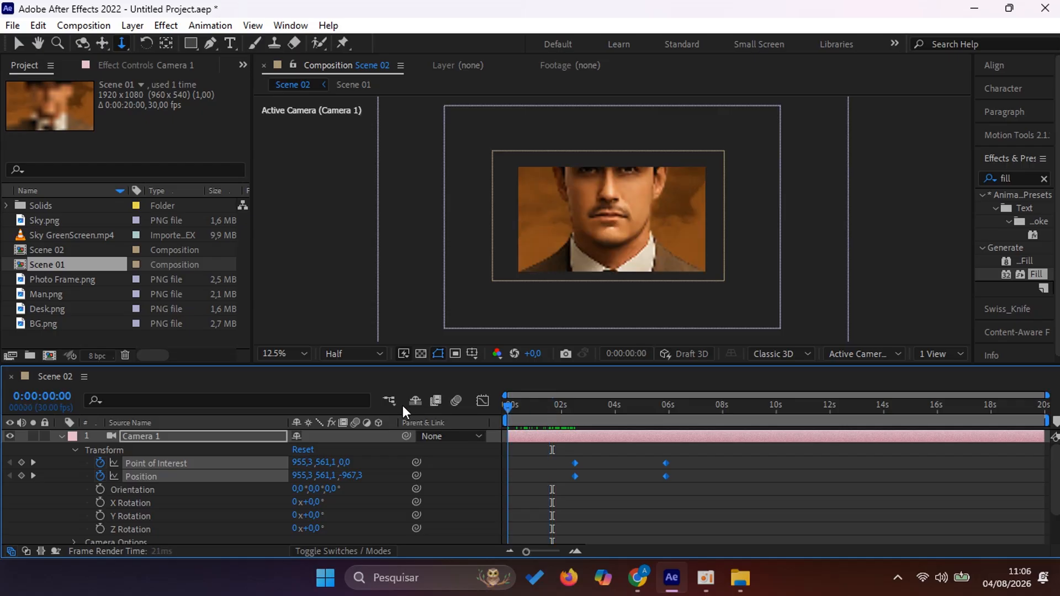
key("space")
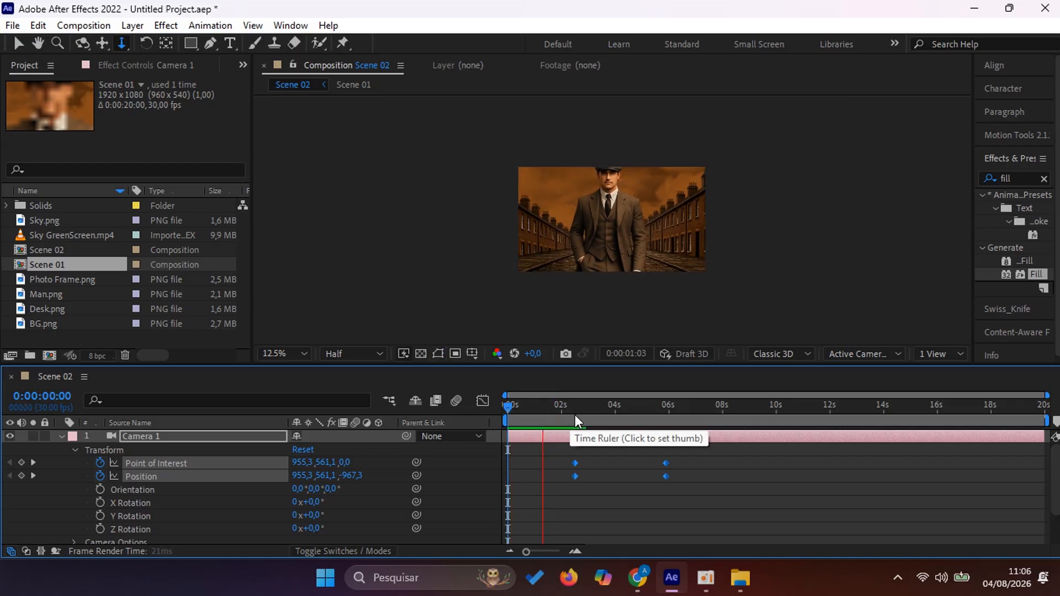
key("space")
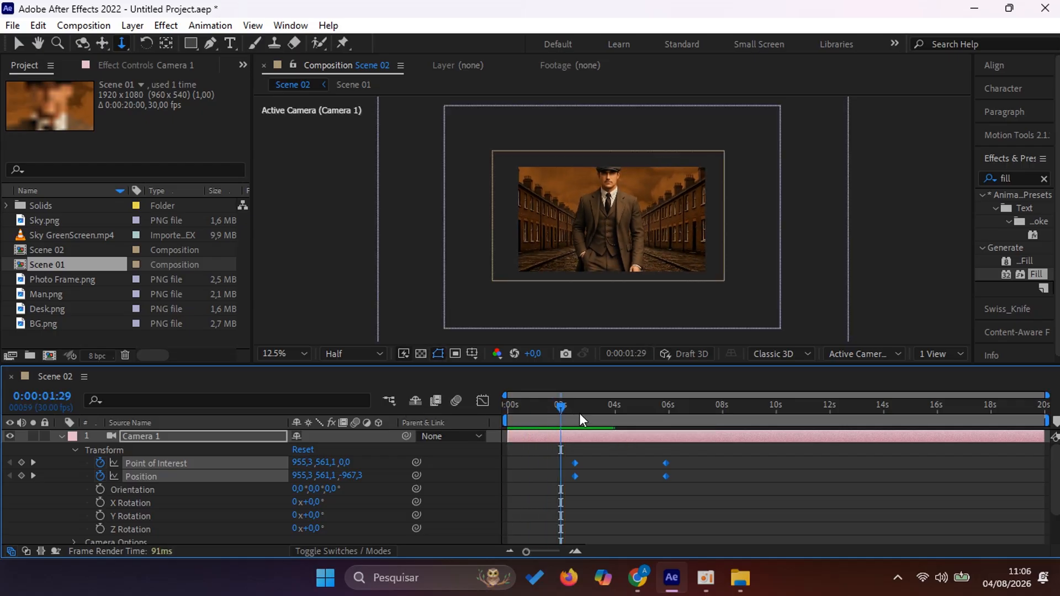
- Pan Camera 1 on its first keyframes at 0:00:02:15 to show the man's whole cap, at about 949.5, 520.4
left_click(602, 445)
left_click_drag(565, 409, 575, 411)
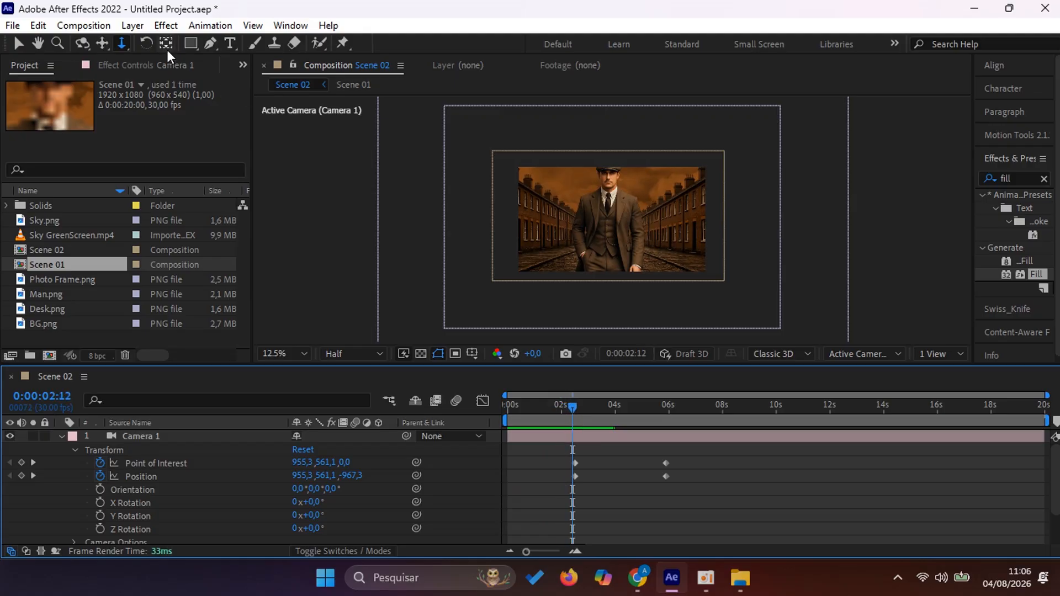
left_click(103, 47)
scroll(642, 197, "up", 2)
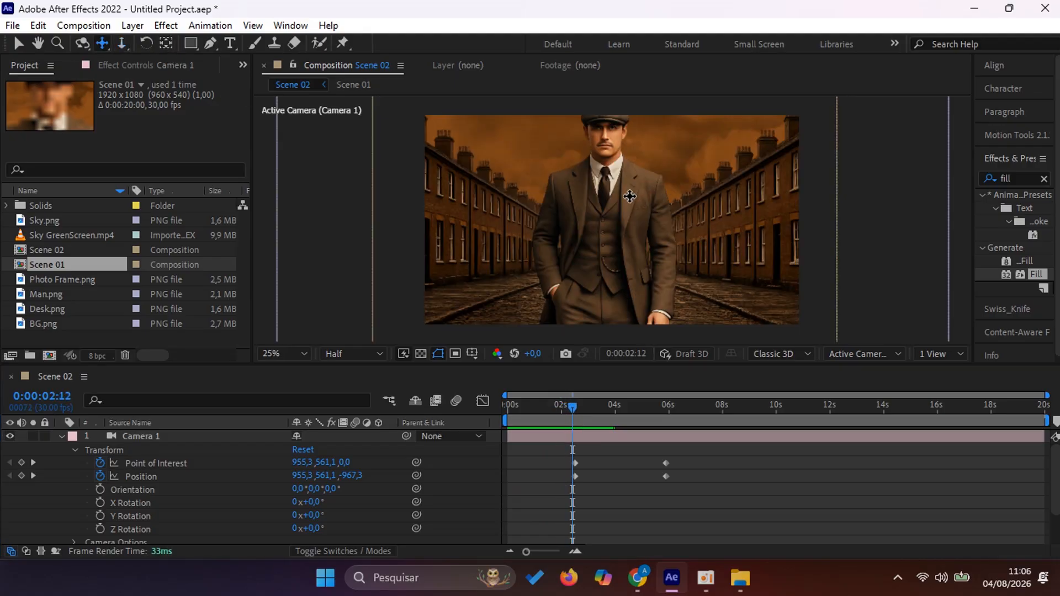
left_click_drag(643, 197, 631, 217)
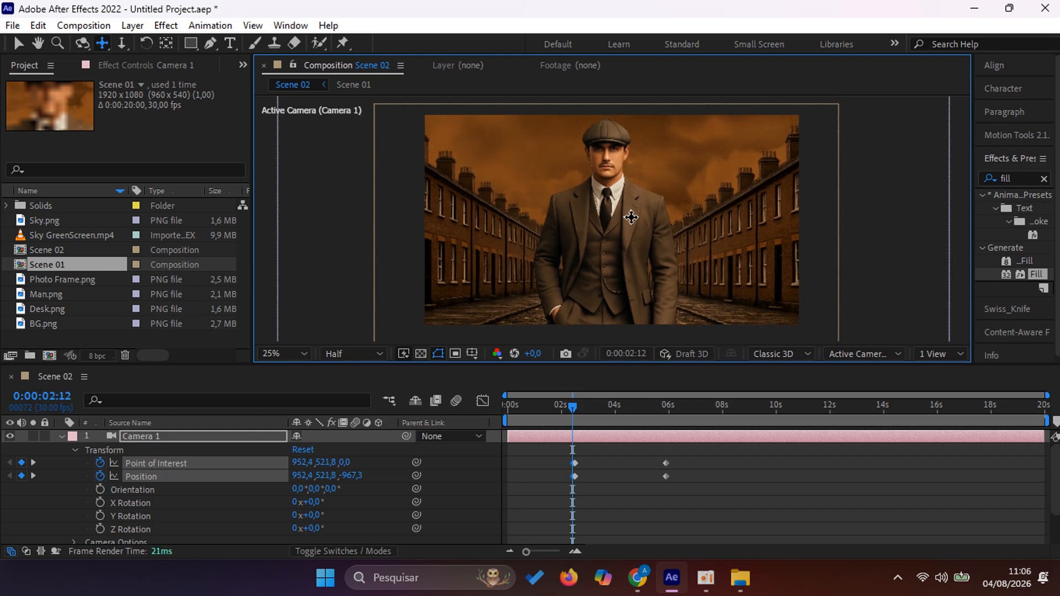
left_click_drag(630, 218, 630, 219)
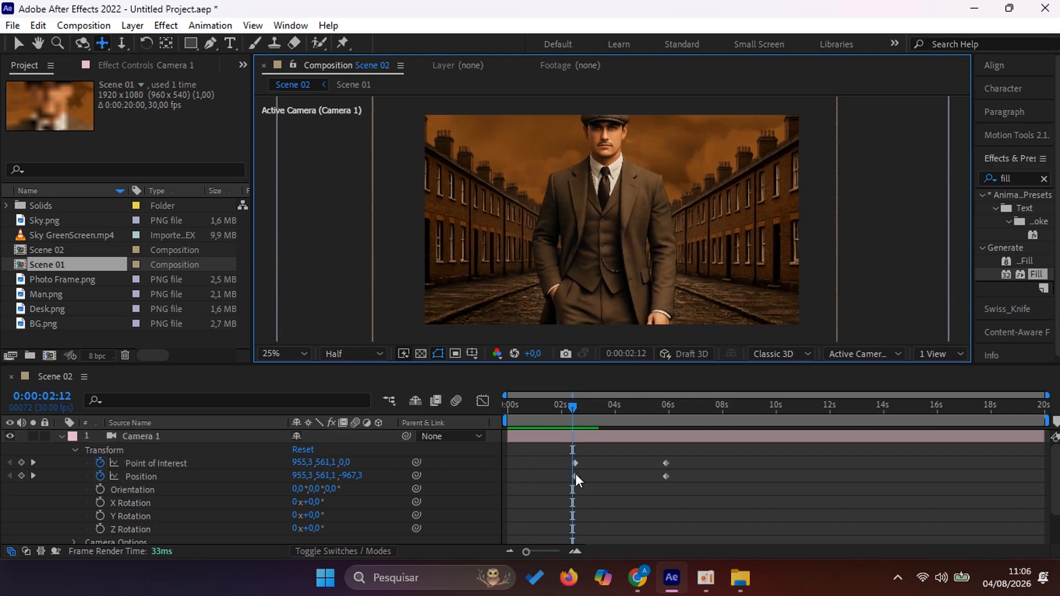
left_click(573, 406)
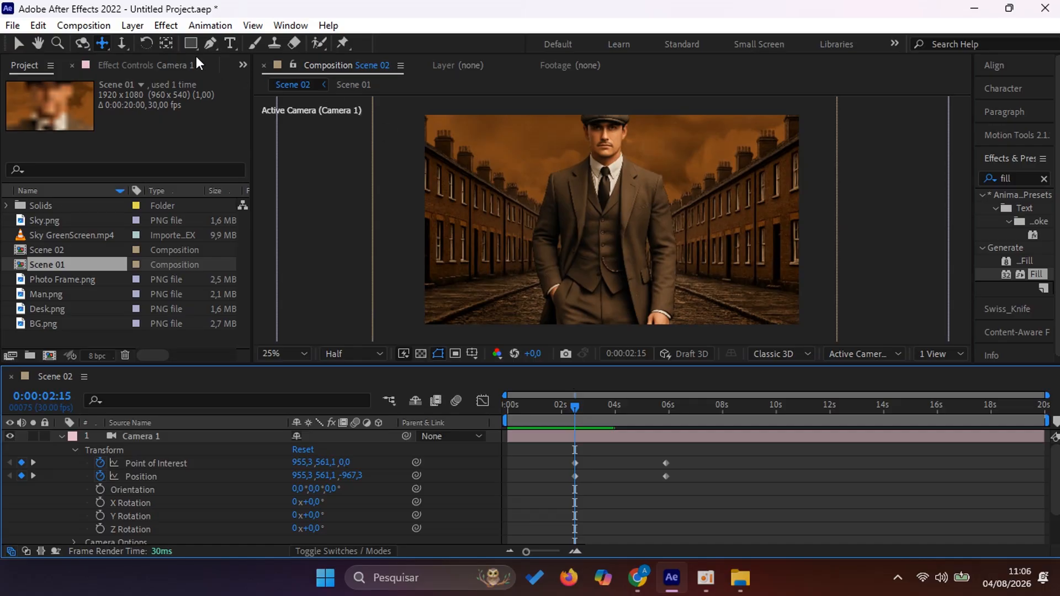
left_click_drag(612, 204, 617, 225)
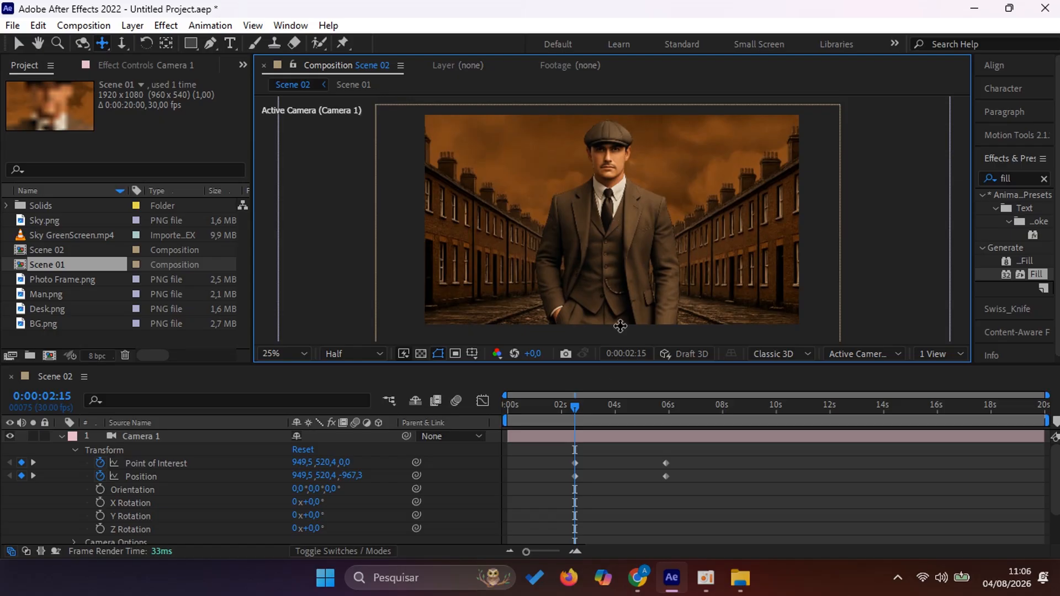
- Preview the reframed move and shift all Camera 1 keyframes earlier so the first pair sits at 0:00:01:25
left_click_drag(581, 406, 449, 413)
key("space")
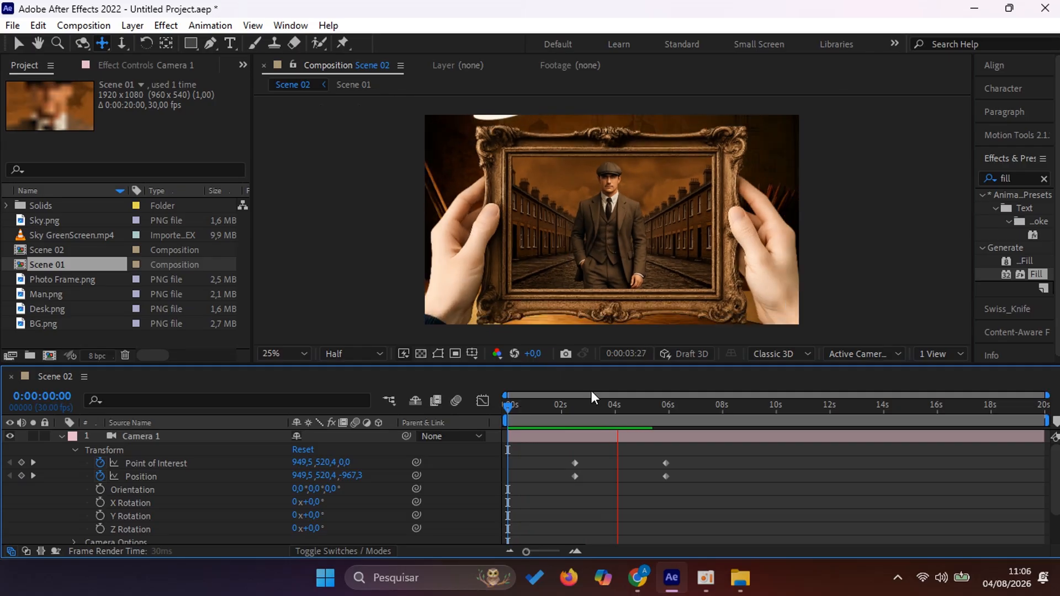
key("space")
left_click_drag(628, 406, 556, 407)
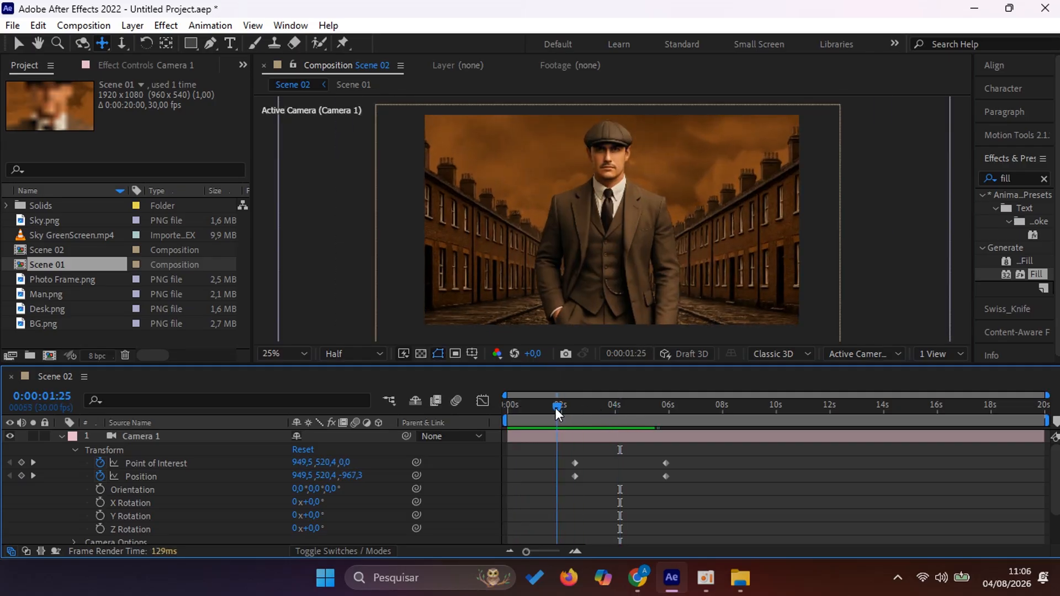
left_click_drag(686, 460, 555, 465)
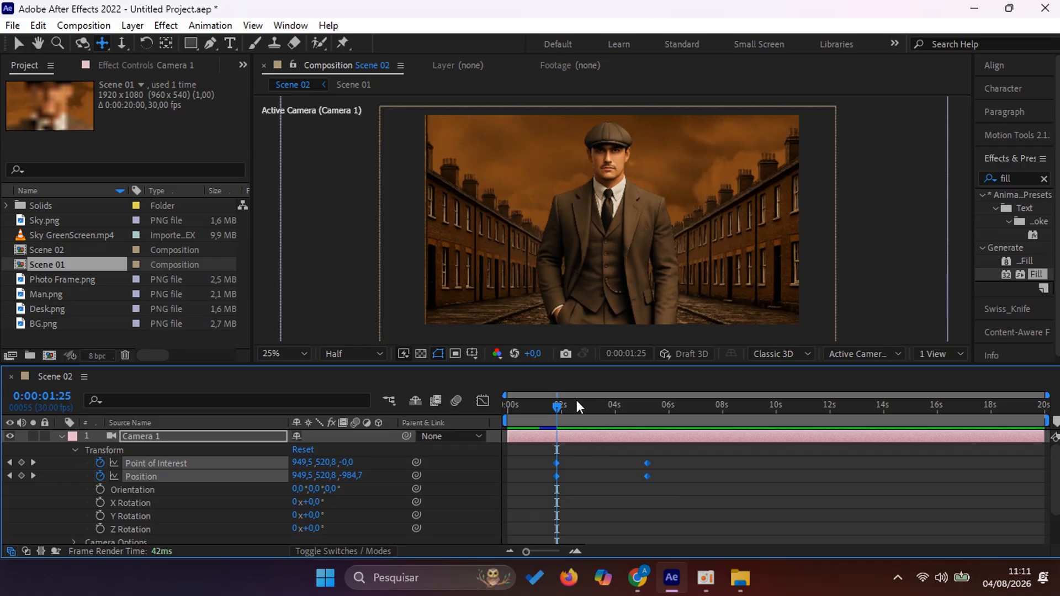
- Shift all Camera 1 keyframes slightly earlier so the pull-back starts at about 1.5 seconds, previewing the timing before and after
left_click_drag(558, 407, 499, 413)
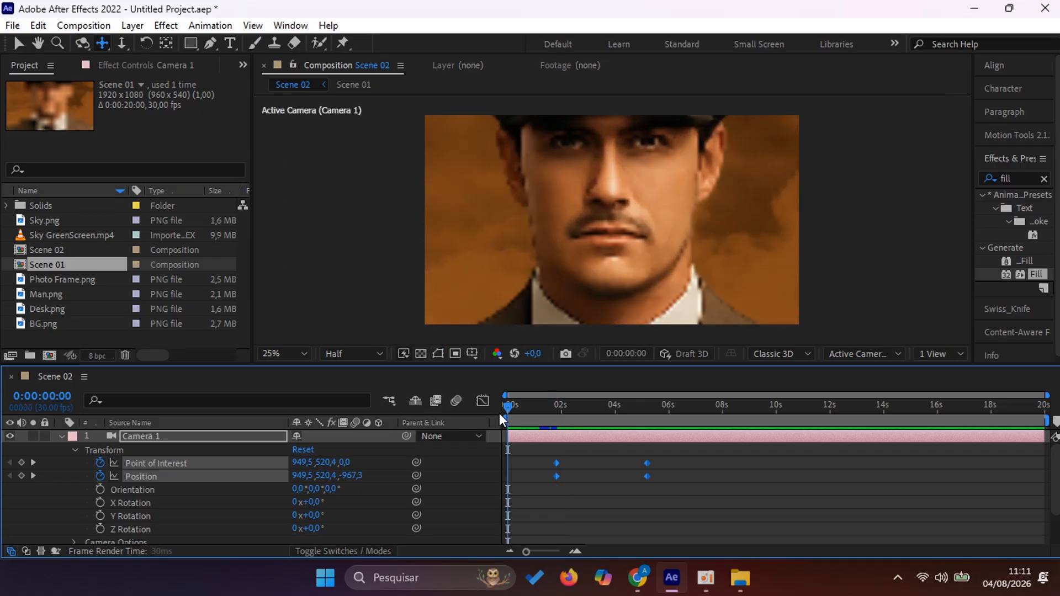
key("space")
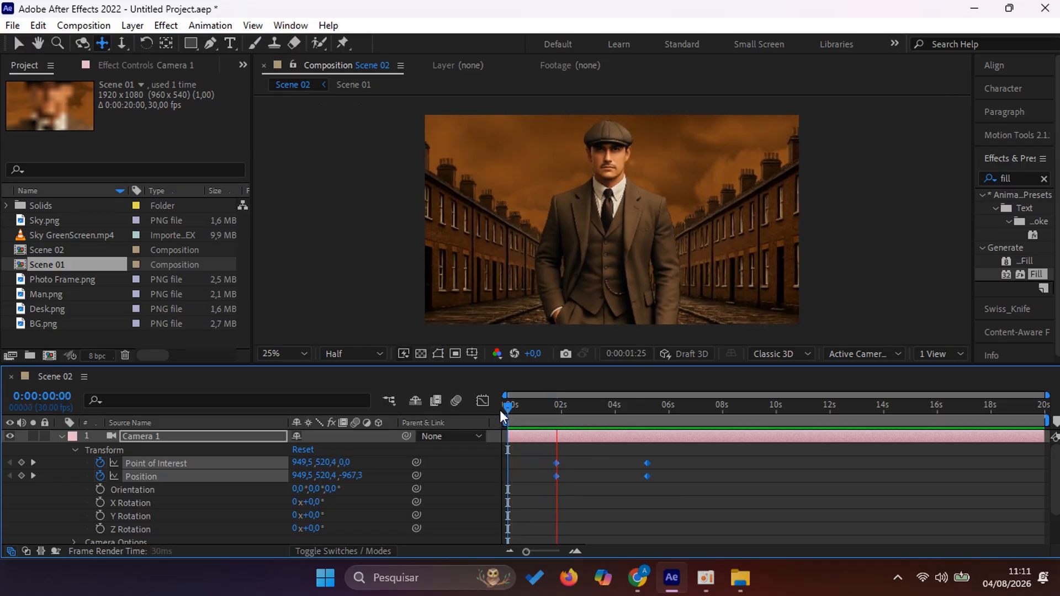
key("space")
left_click_drag(558, 462, 551, 462)
left_click_drag(572, 413, 506, 414)
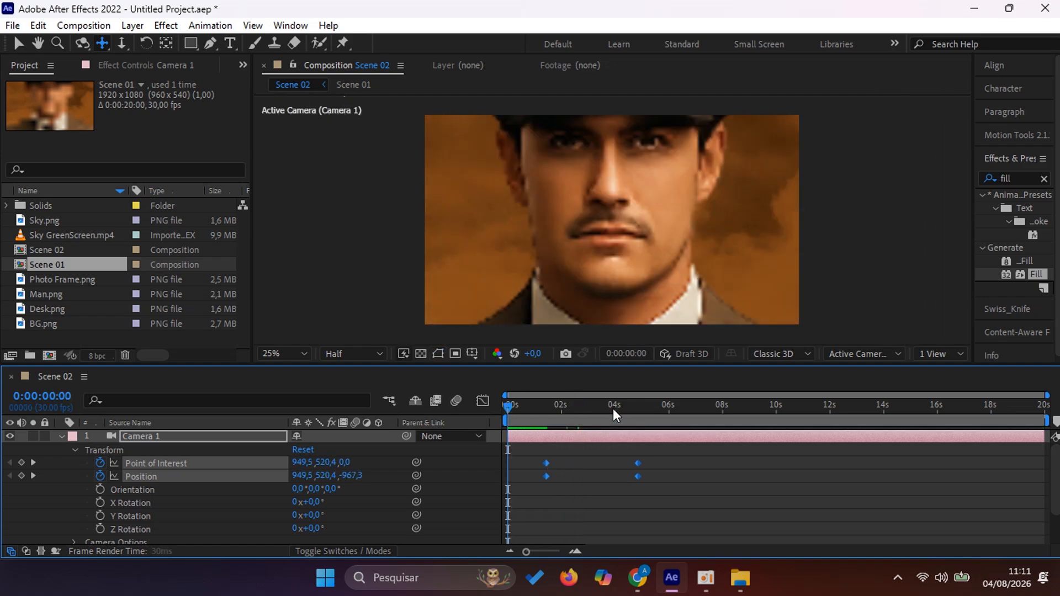
key("space")
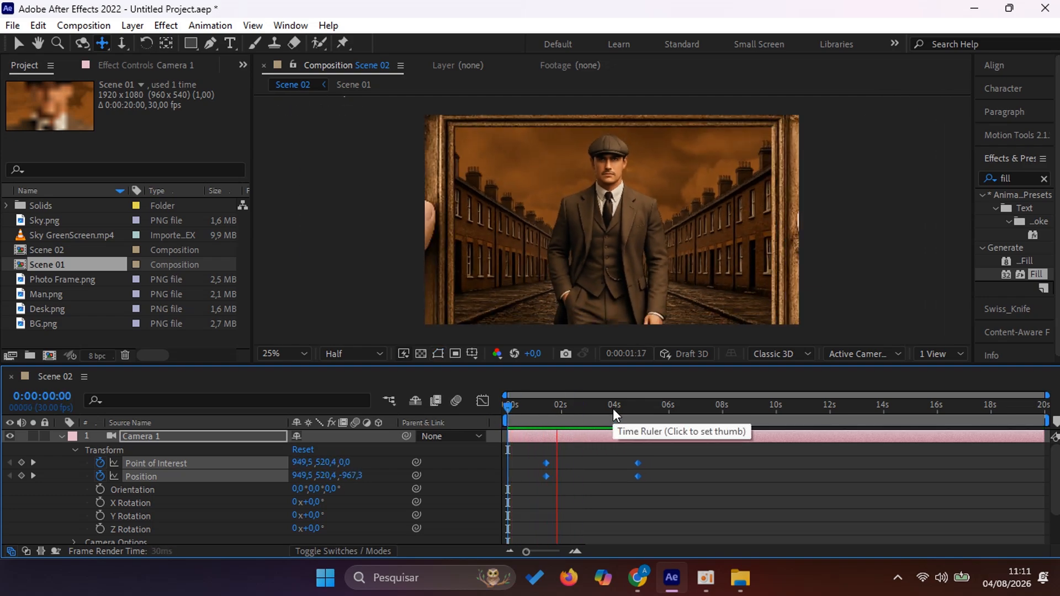
key("space")
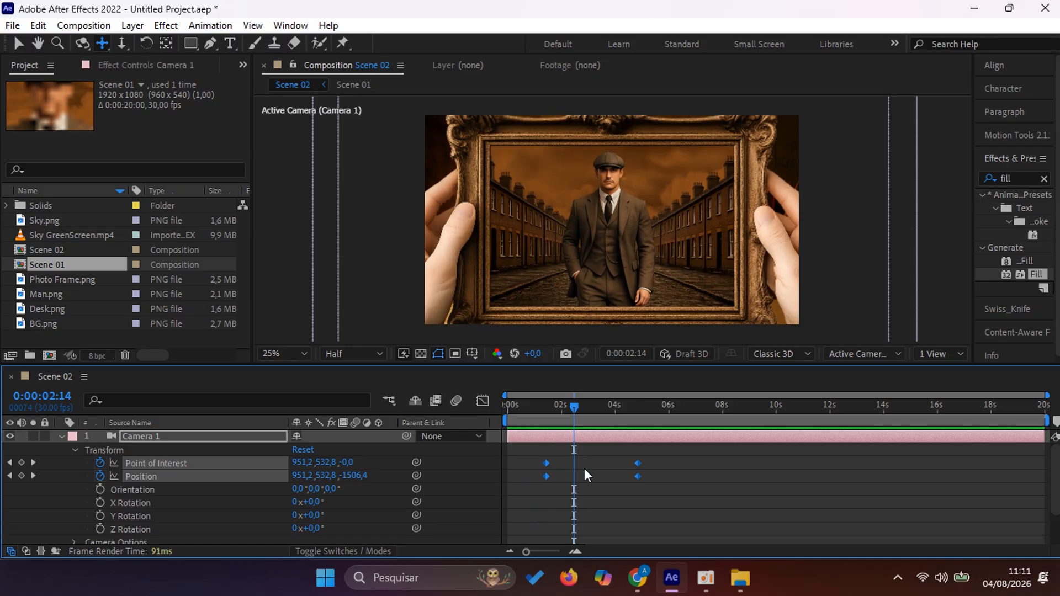
- Set the keyframe velocity of both Point of Interest keyframes to 100% incoming and 40% outgoing influence
left_click_drag(657, 457, 543, 466)
right_click(544, 465)
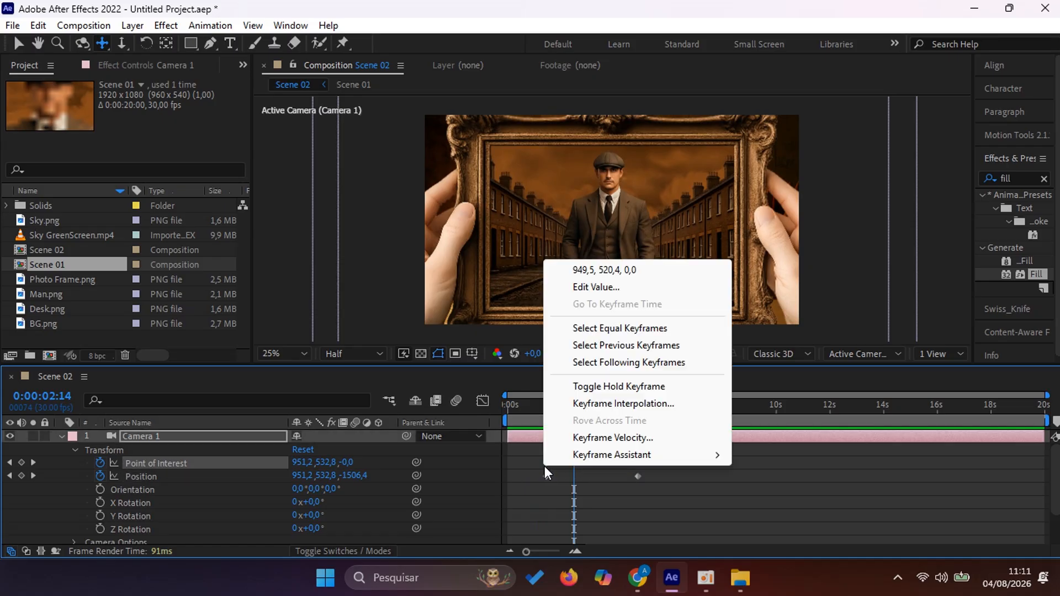
left_click(625, 439)
left_click(631, 162)
type("100")
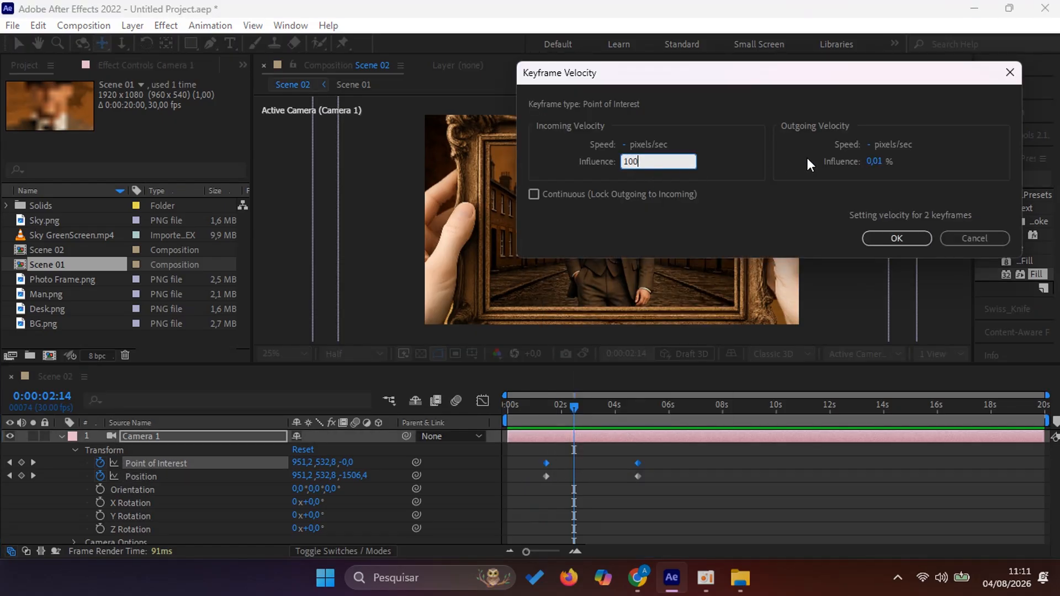
left_click(875, 161)
type("4,2,-")
type("0")
left_click(906, 240)
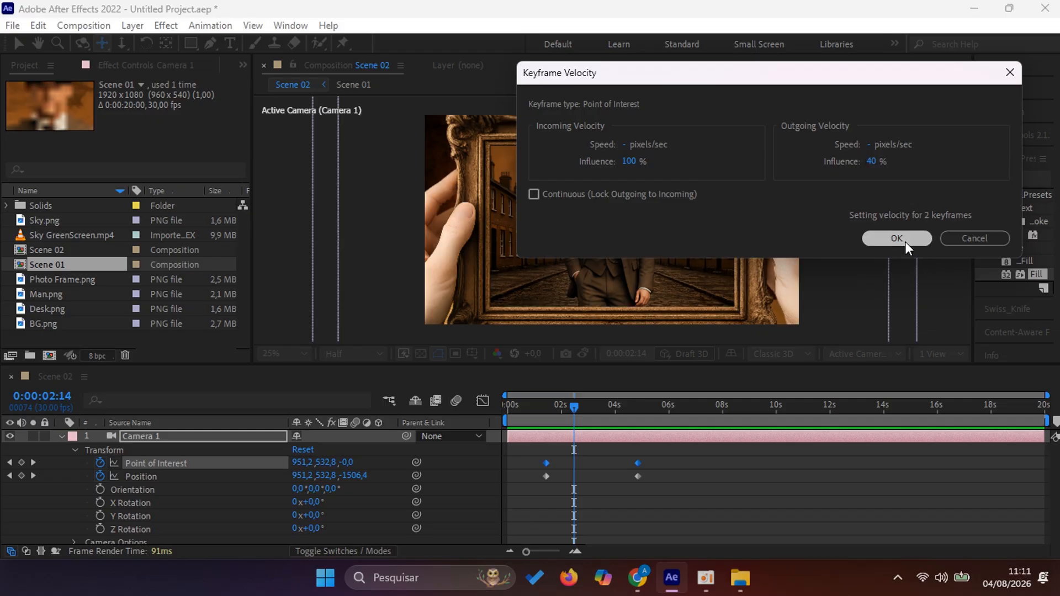
- Set the keyframe velocity of both Camera 1 Position keyframes to 100% incoming and 40% outgoing influence
left_click_drag(656, 470, 547, 476)
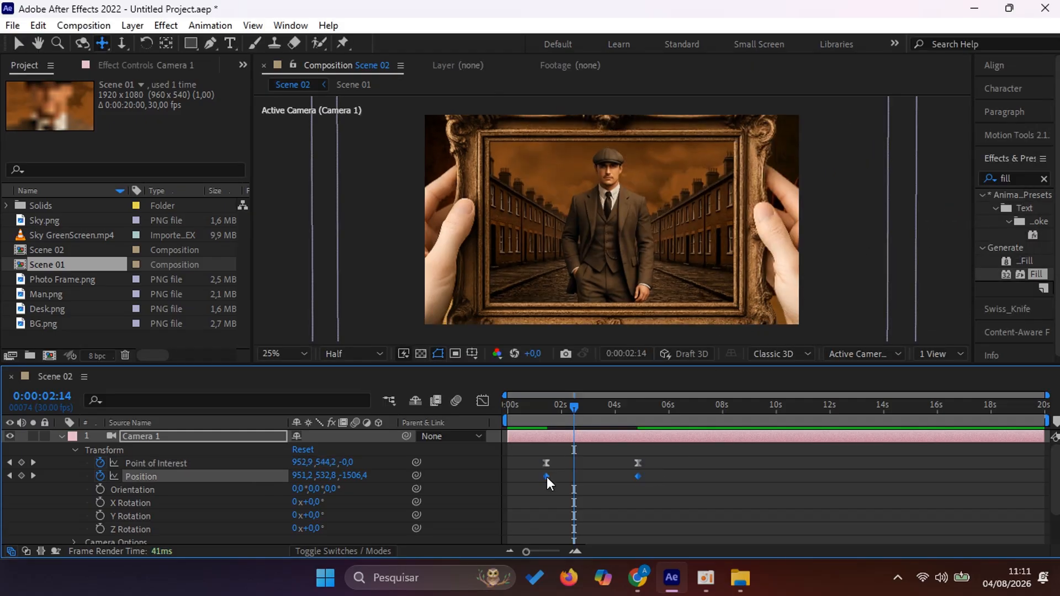
right_click(547, 476)
left_click(618, 449)
left_click(631, 163)
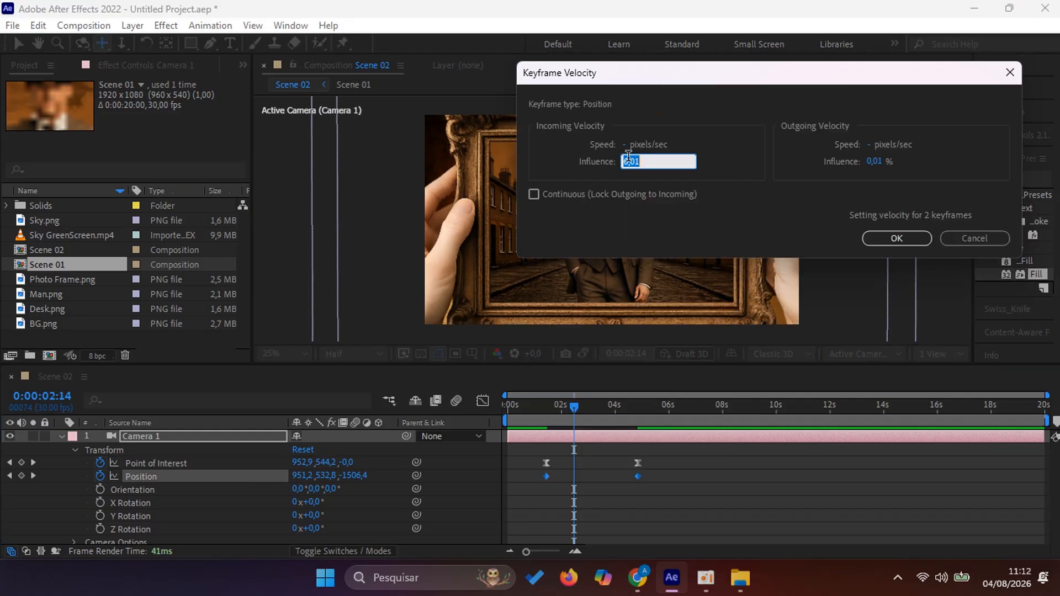
left_click(875, 161)
type("40")
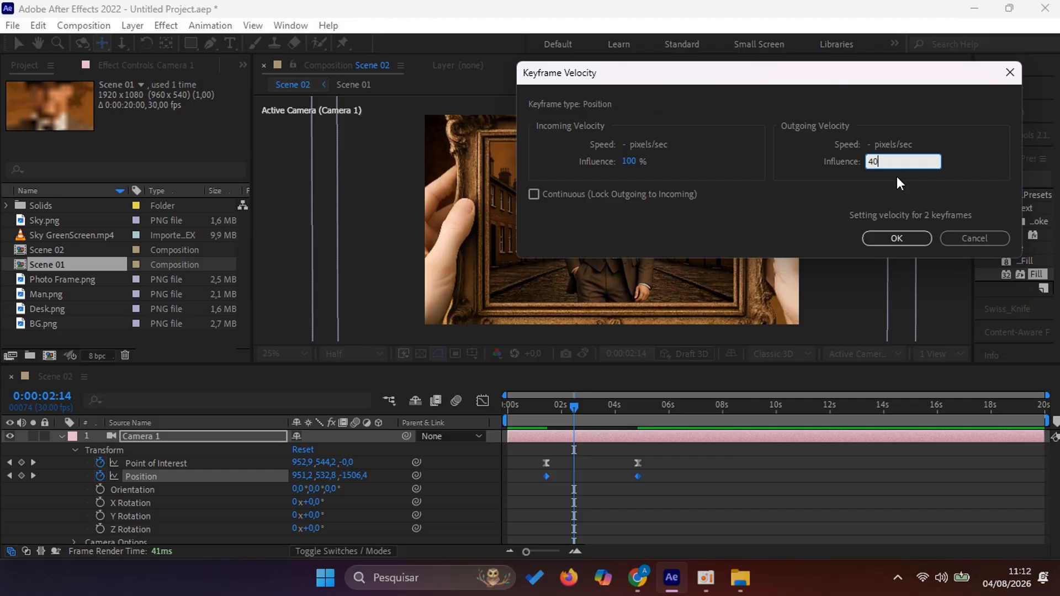
left_click(896, 238)
- Nudge all four Camera 1 keyframes a few frames earlier, playing the eased pull-back before and after the shift
left_click_drag(569, 411, 435, 419)
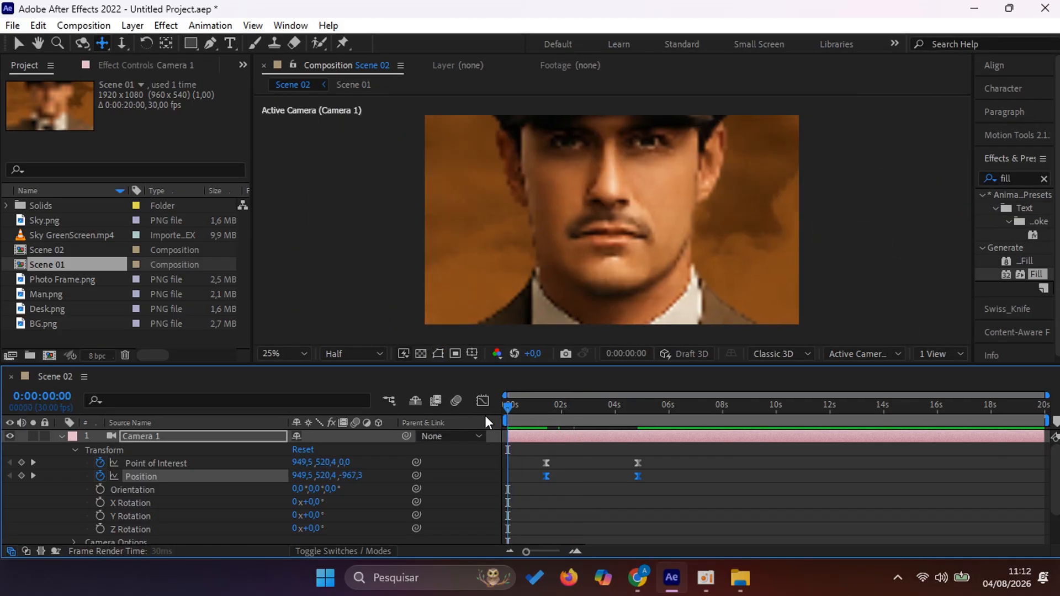
key("space")
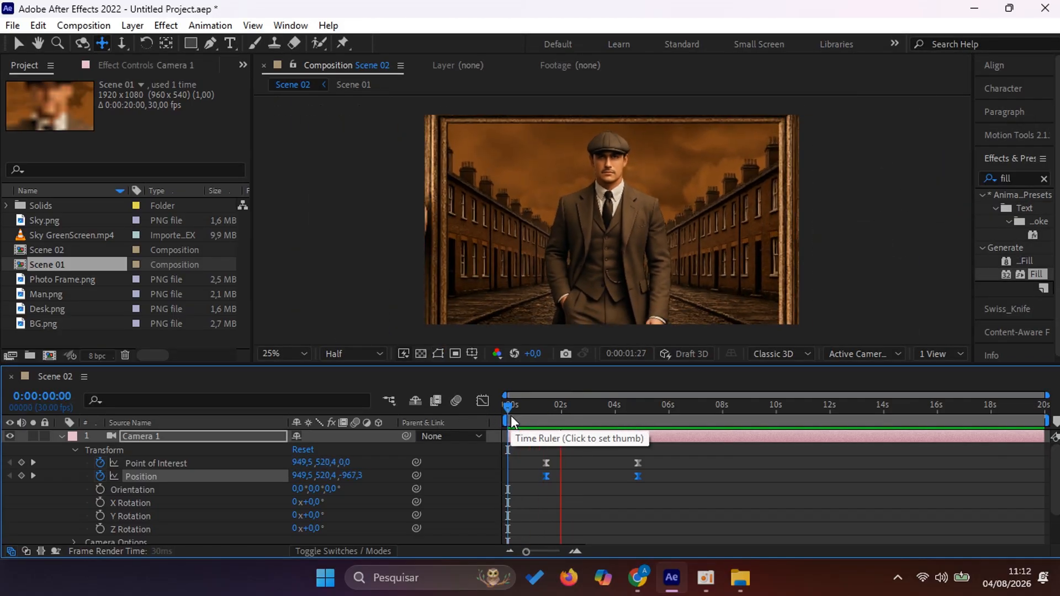
key("space")
left_click_drag(648, 458, 545, 463)
left_click_drag(588, 410, 513, 418)
key("space")
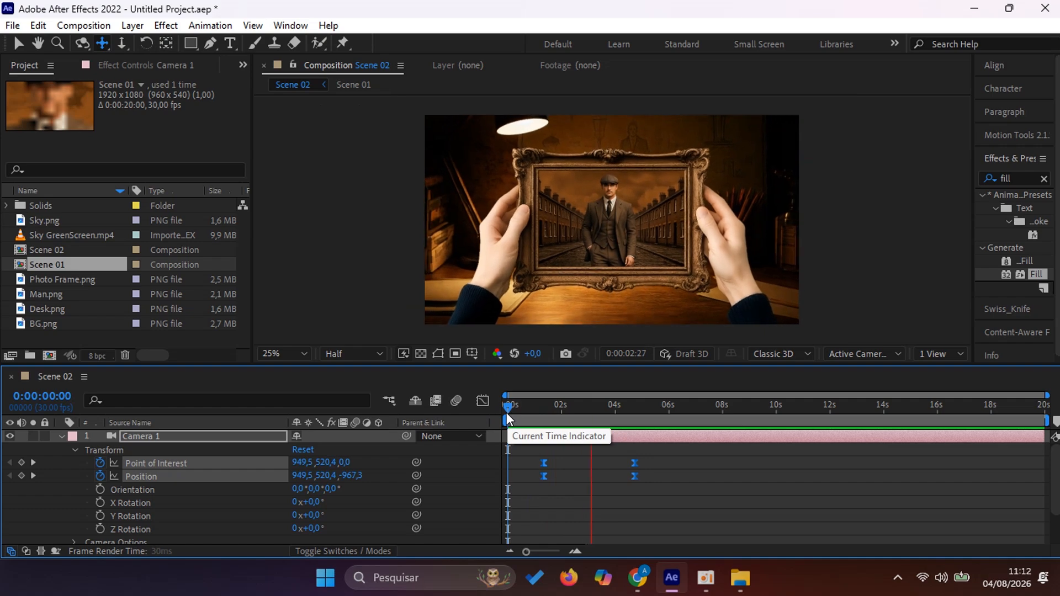
key("space")
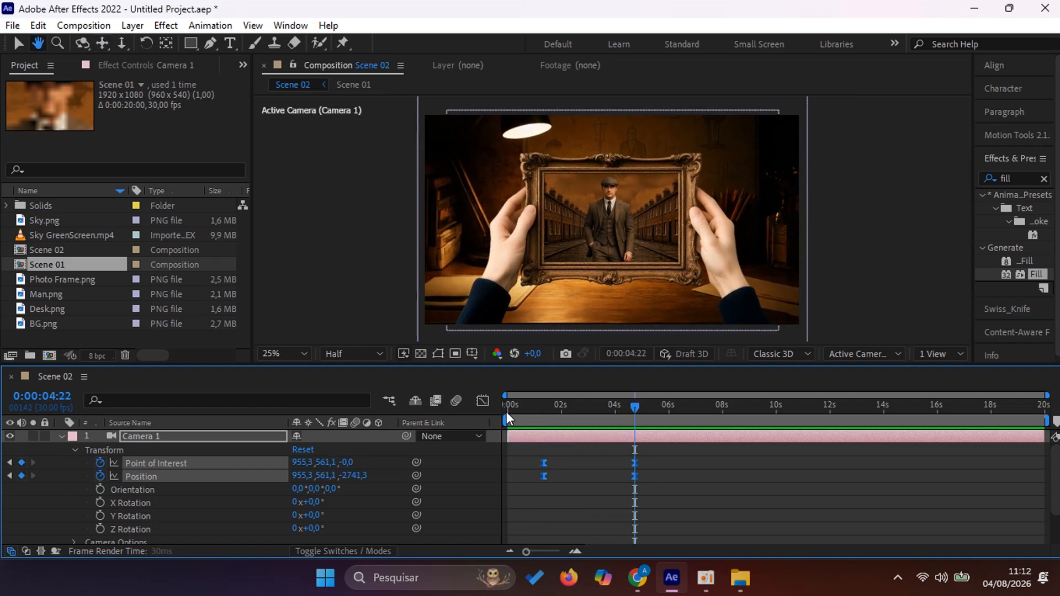
left_click_drag(629, 406, 499, 412)
key("space")
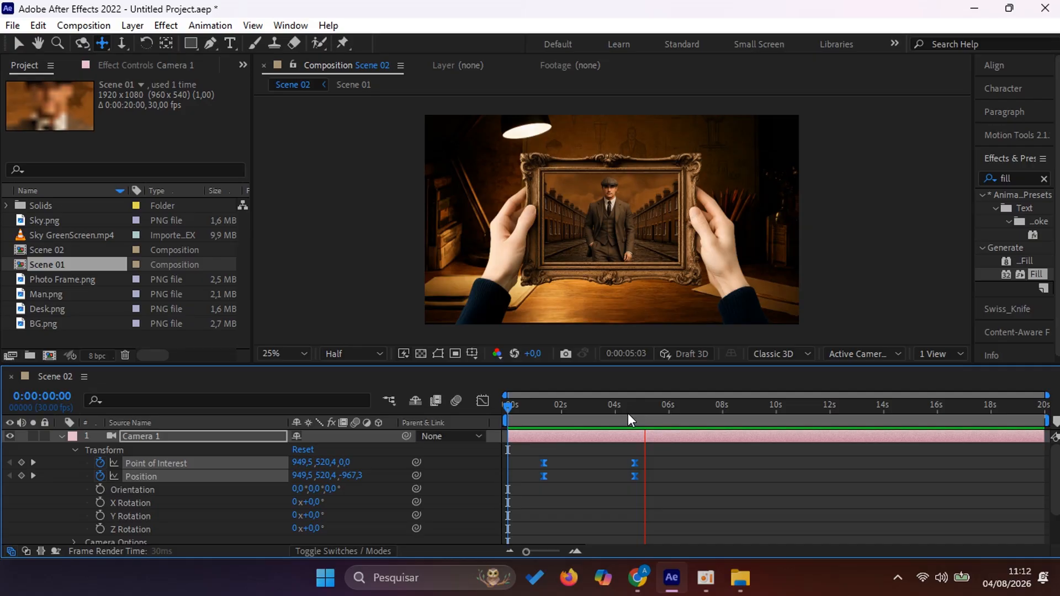
key("space")
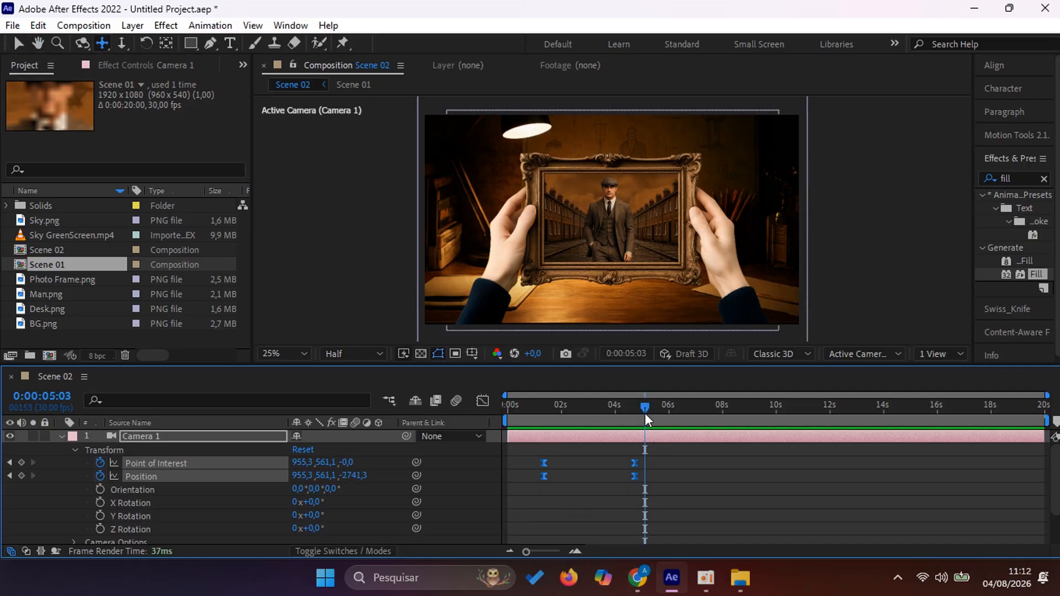
- Collapse Camera 1's properties and add an adjustment layer on top of the Scene 02 layers
left_click_drag(645, 413, 542, 413)
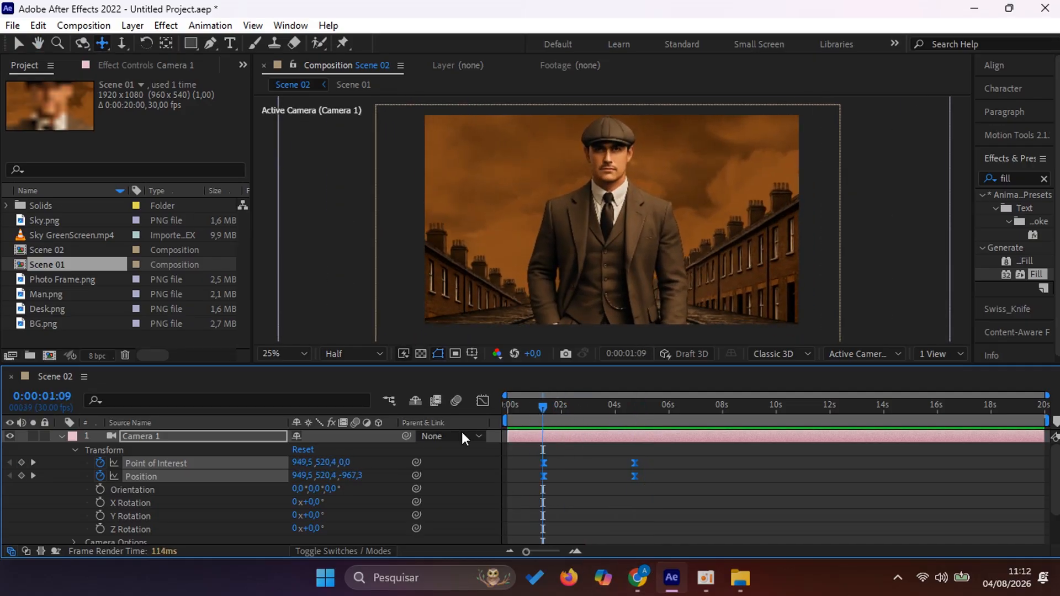
left_click(63, 436)
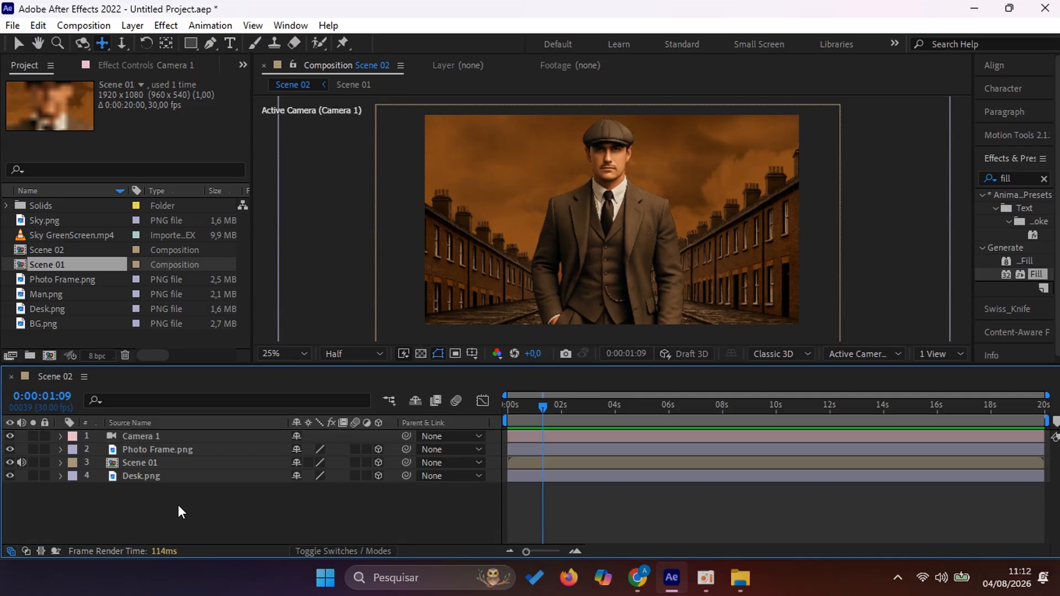
right_click(177, 505)
mouse_move(215, 314)
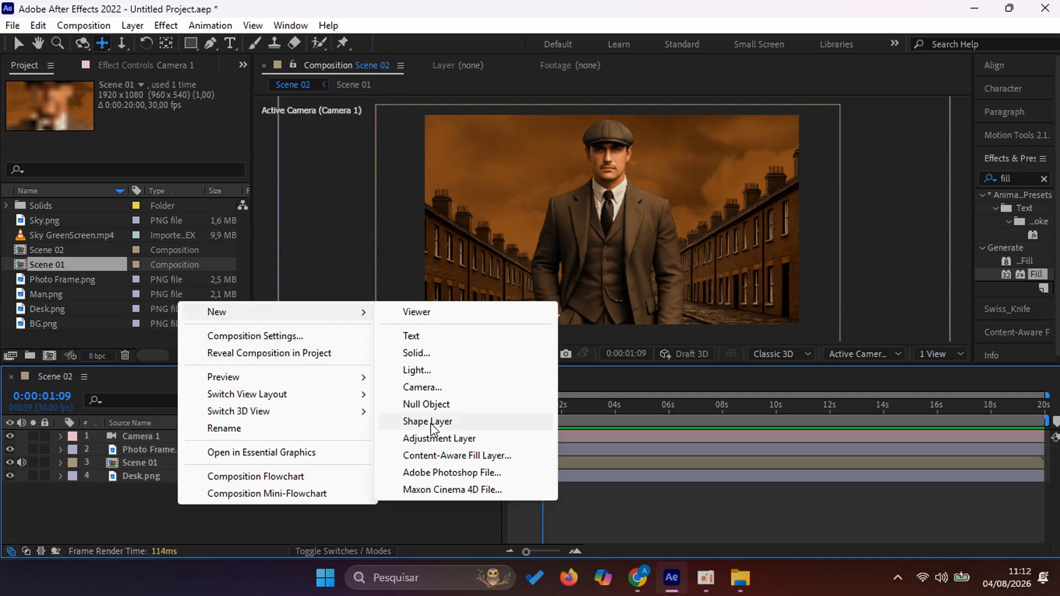
left_click(436, 439)
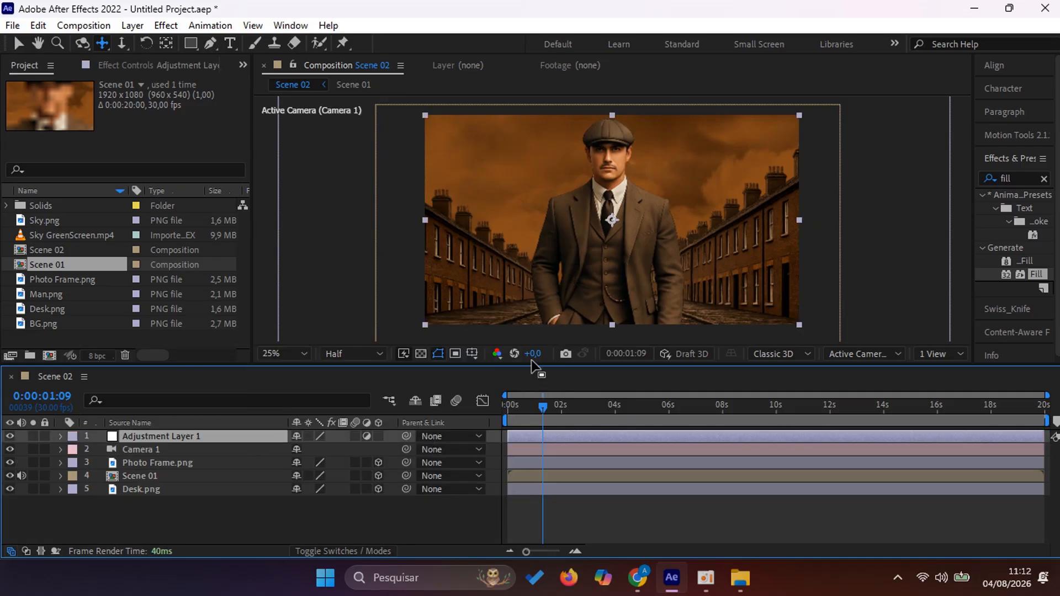
- Apply the Optics Compensation effect to the adjustment layer and enable Reverse Lens Distortion
left_click_drag(972, 177, 877, 178)
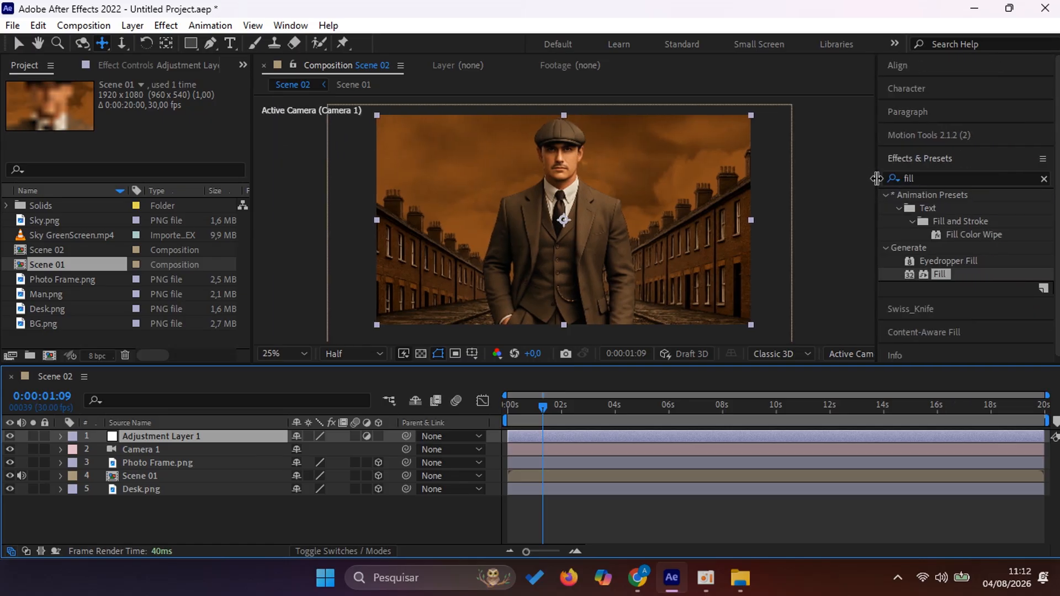
left_click(933, 182)
type("opt")
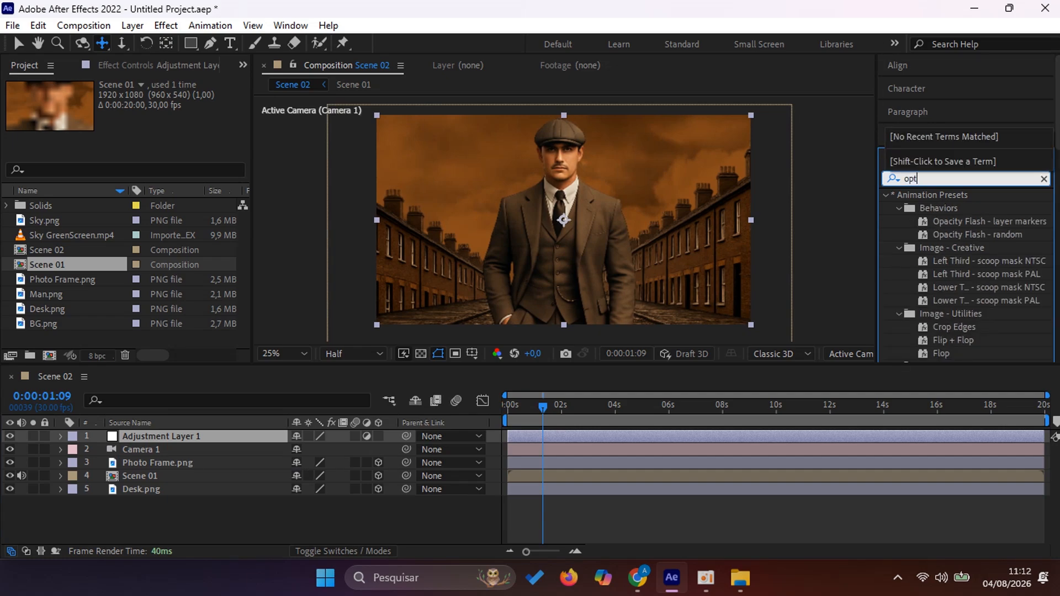
double_click(965, 258)
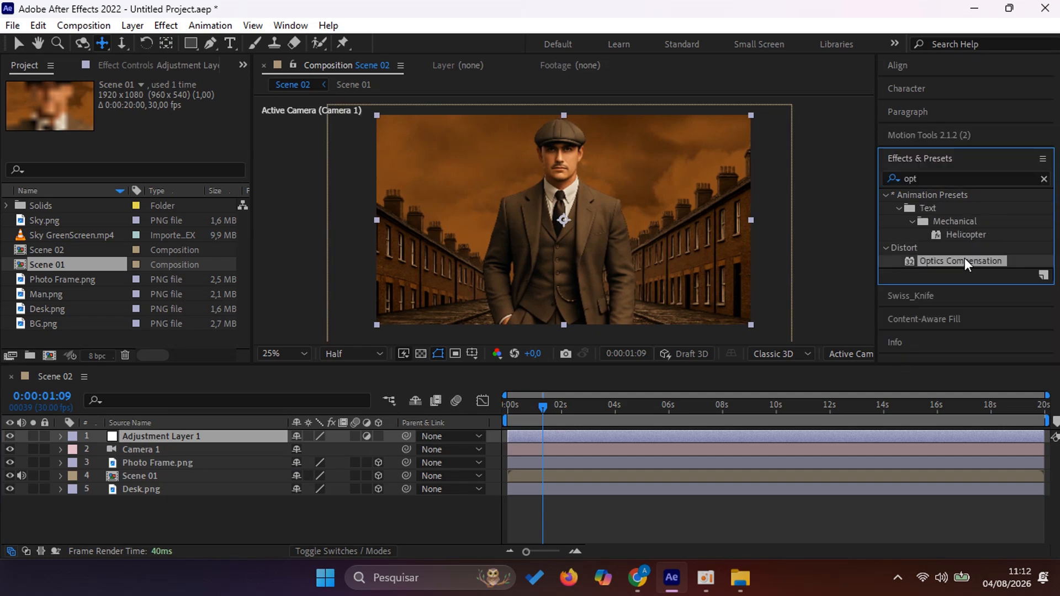
key("v")
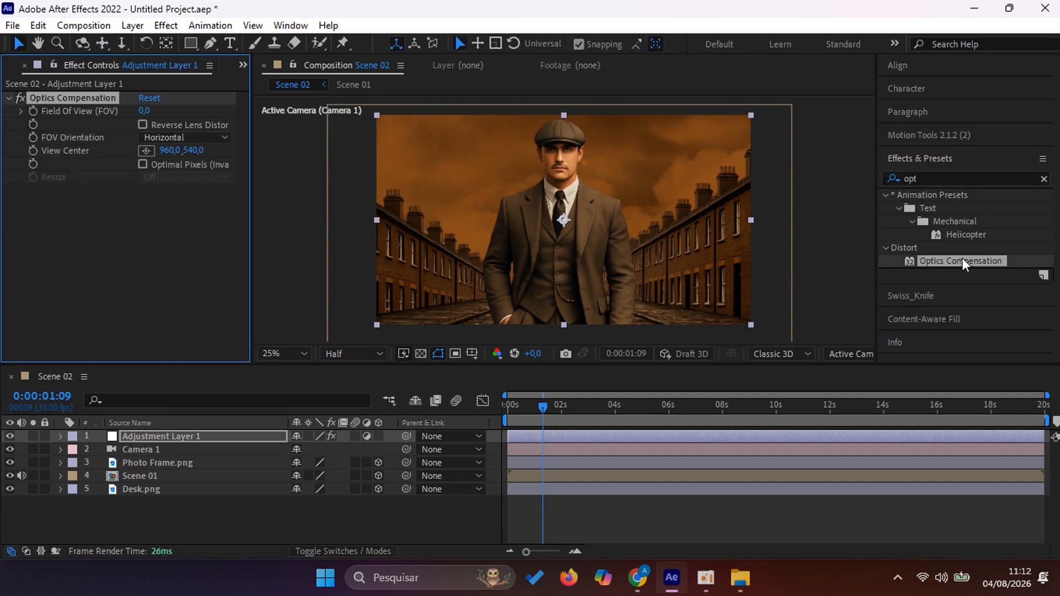
left_click(143, 125)
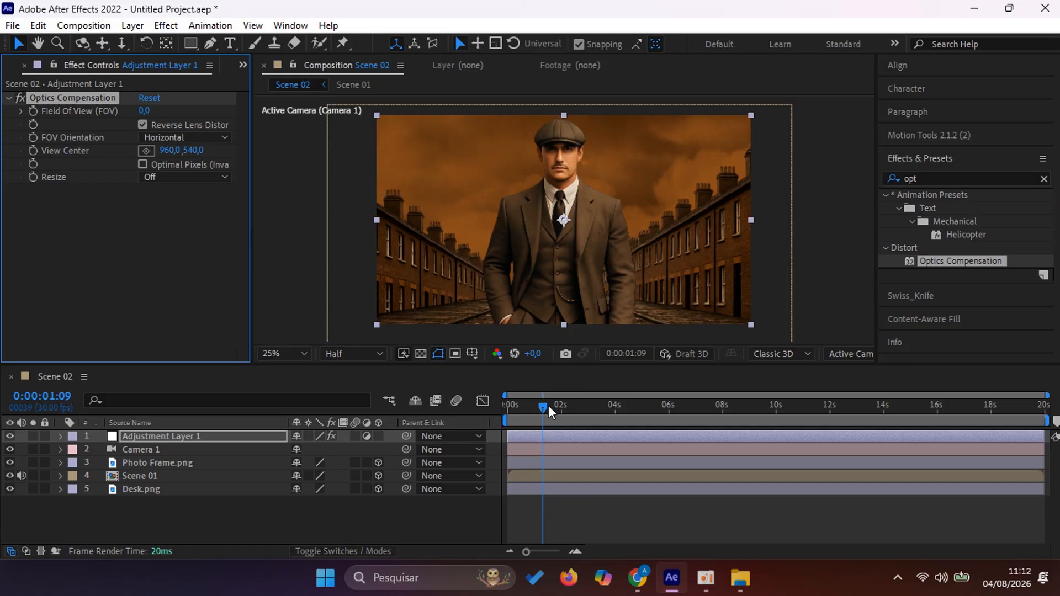
- Set the first Field Of View (FOV) keyframe at 0:00:01:27 with value 0 and reveal it in the timeline
left_click_drag(549, 411, 559, 411)
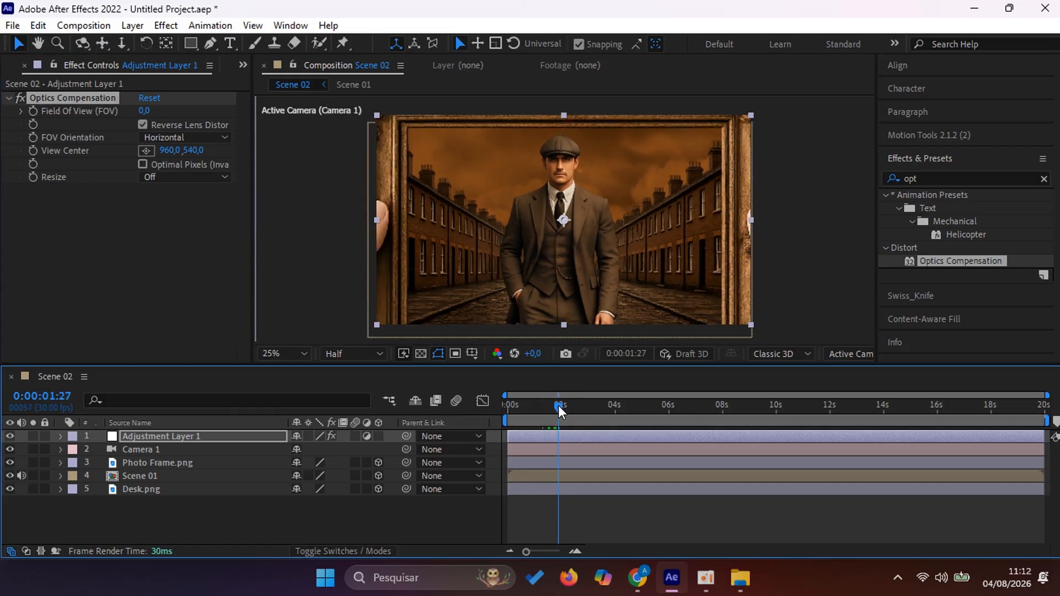
left_click(33, 110)
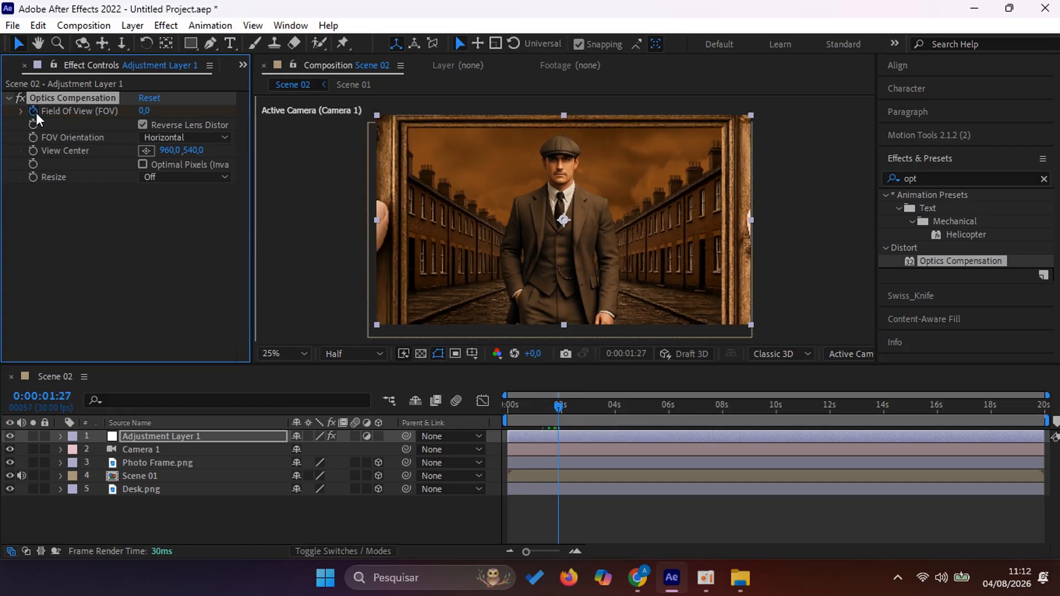
key("u")
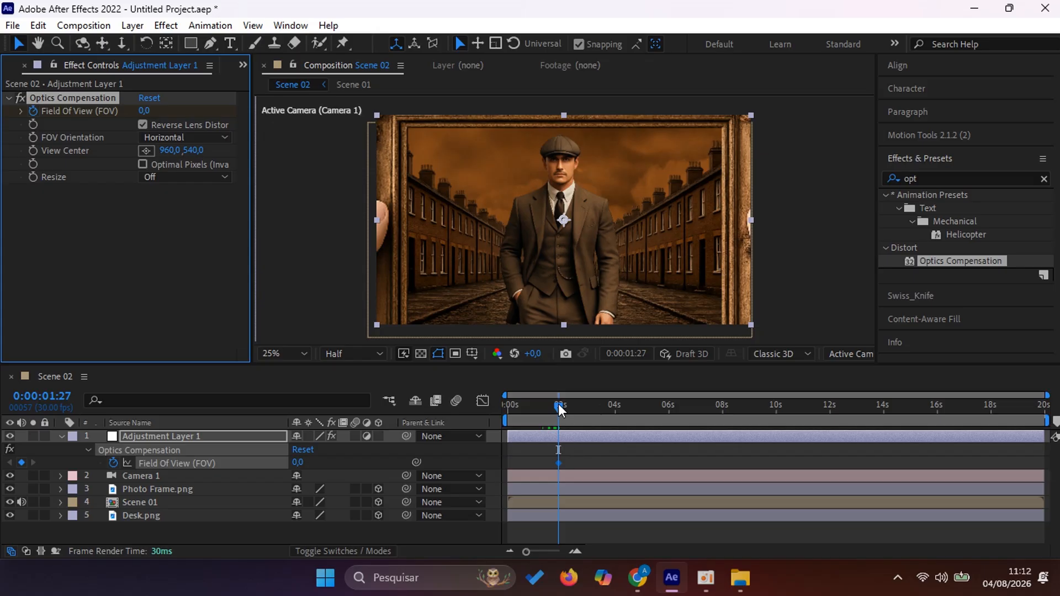
- Add a Field Of View (FOV) keyframe of 76 at 0:00:02:22 on the adjustment layer
left_click_drag(559, 409, 581, 408)
left_click(142, 112)
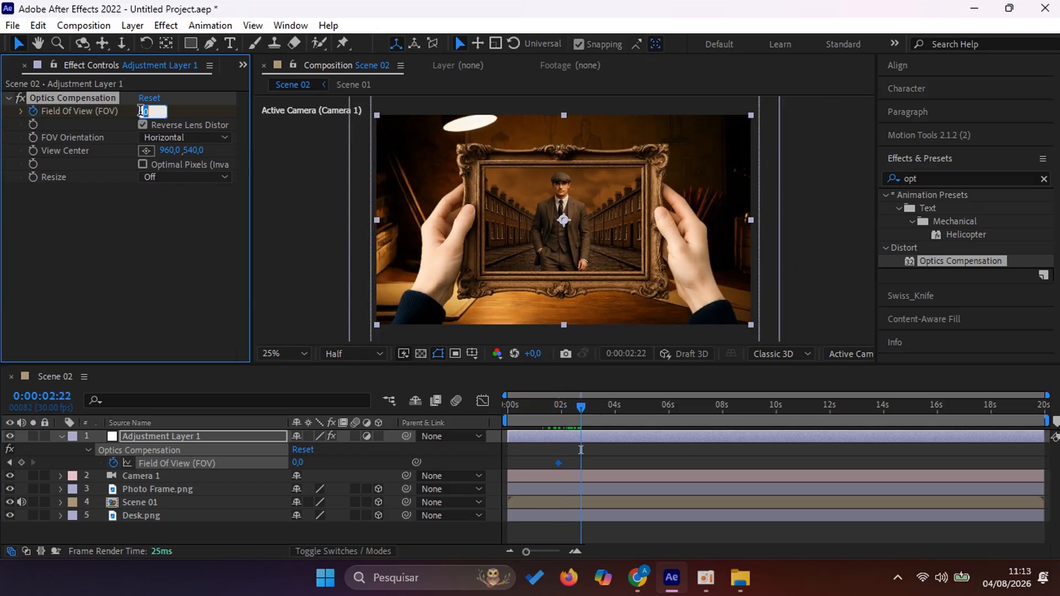
type("7")
key("Tab")
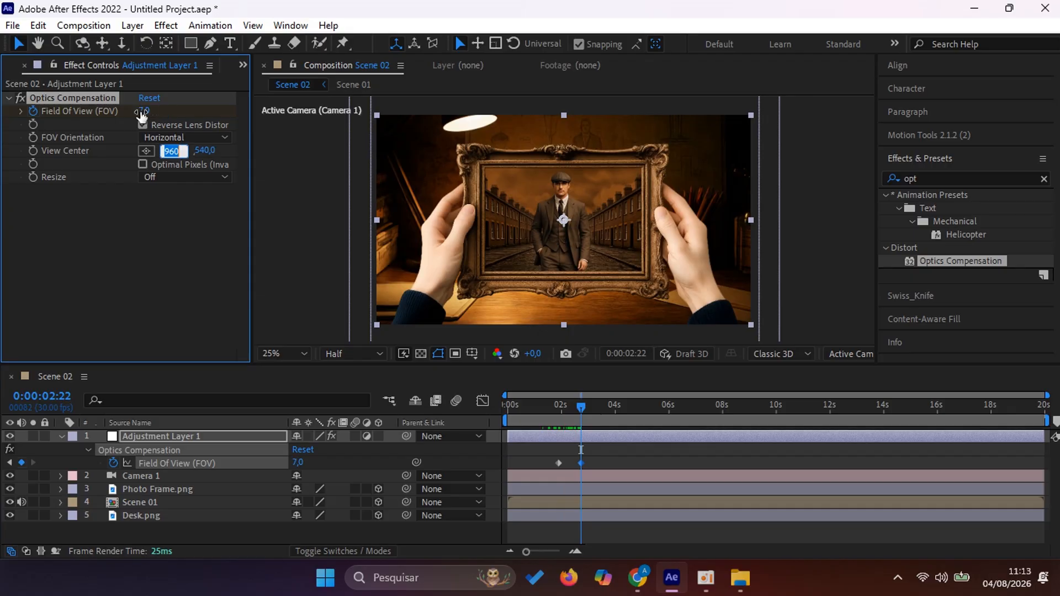
type("6")
key("Escape")
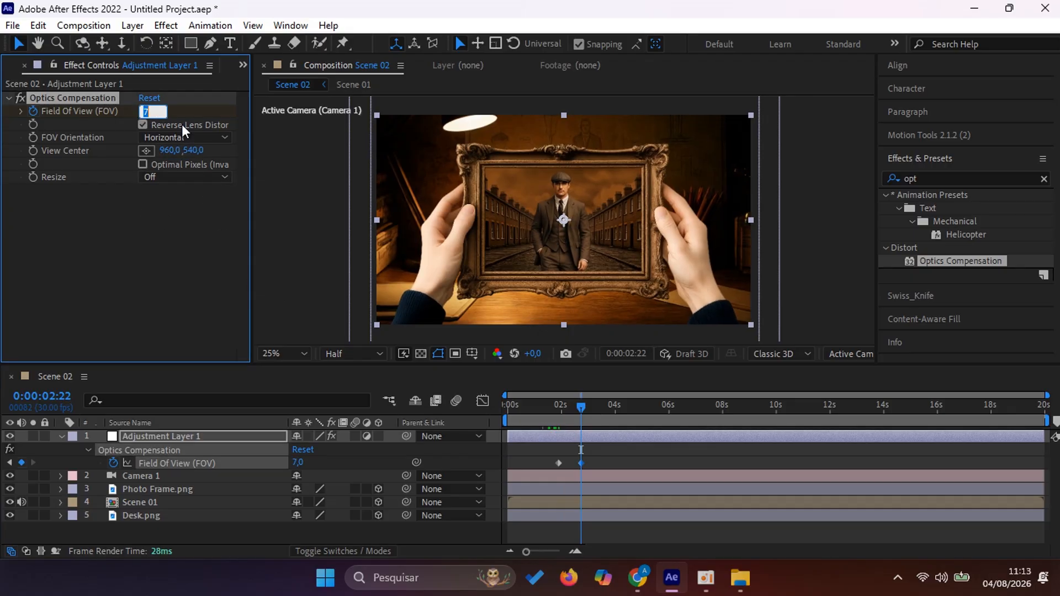
type("76")
key("Return")
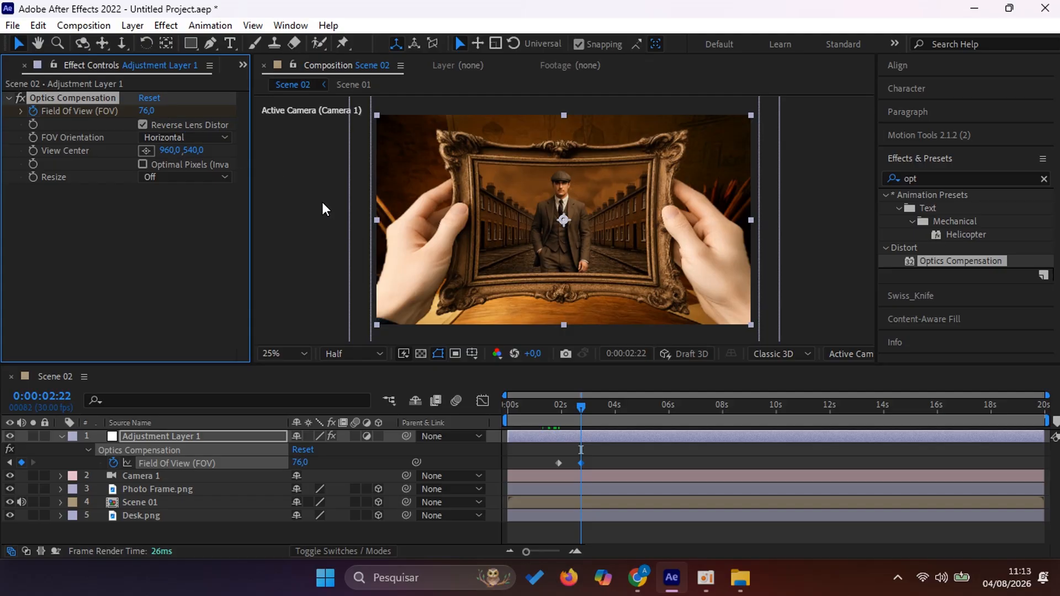
- Copy the first Field Of View (FOV) keyframe, value 0, to 0:00:03:27 so the lens distortion ends there
left_click_drag(581, 408, 558, 415)
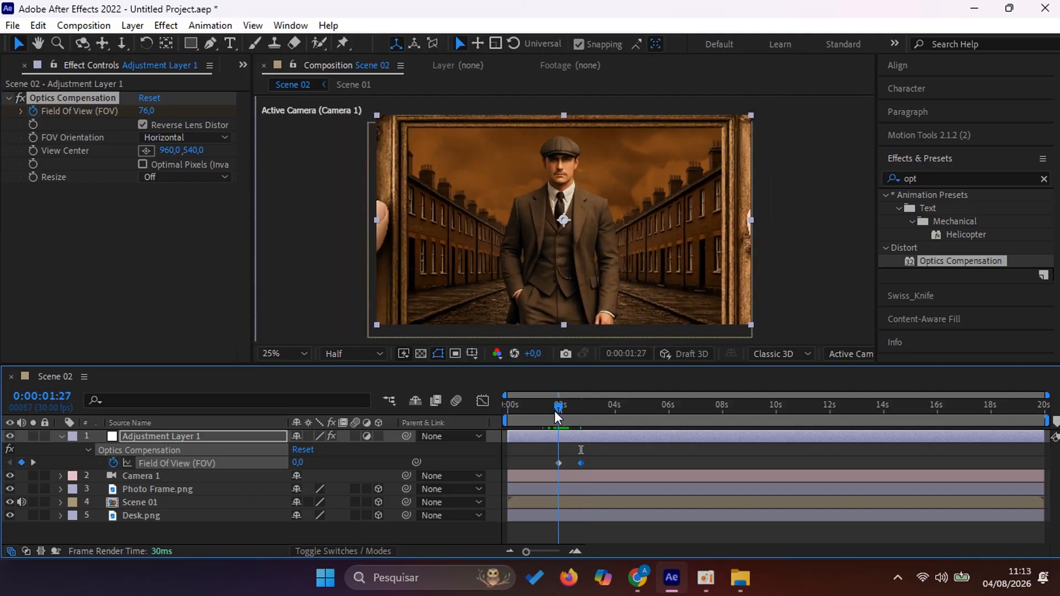
left_click(583, 452)
left_click(587, 409)
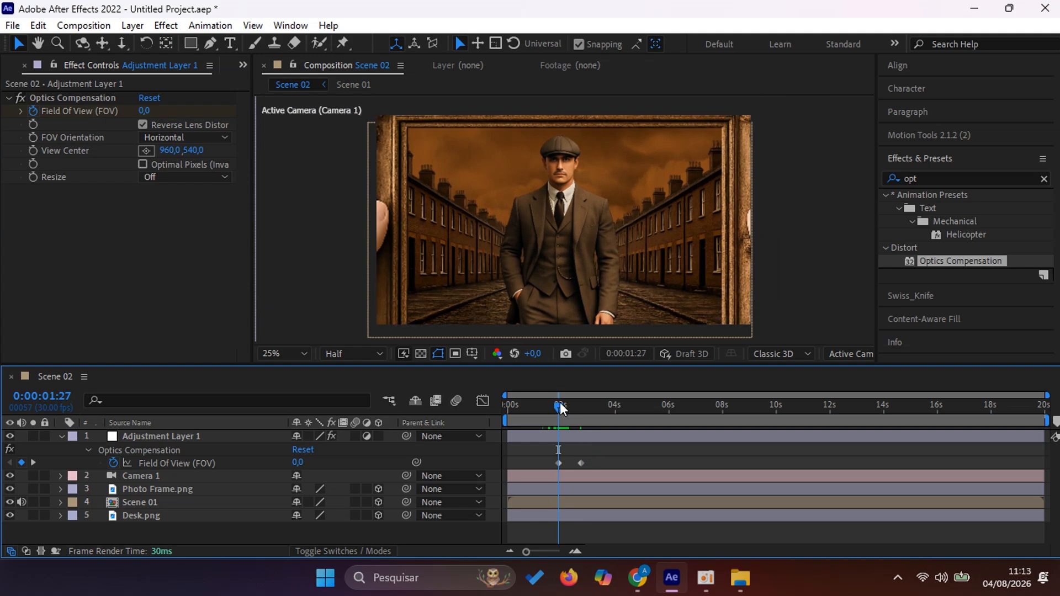
left_click_drag(586, 412, 611, 413)
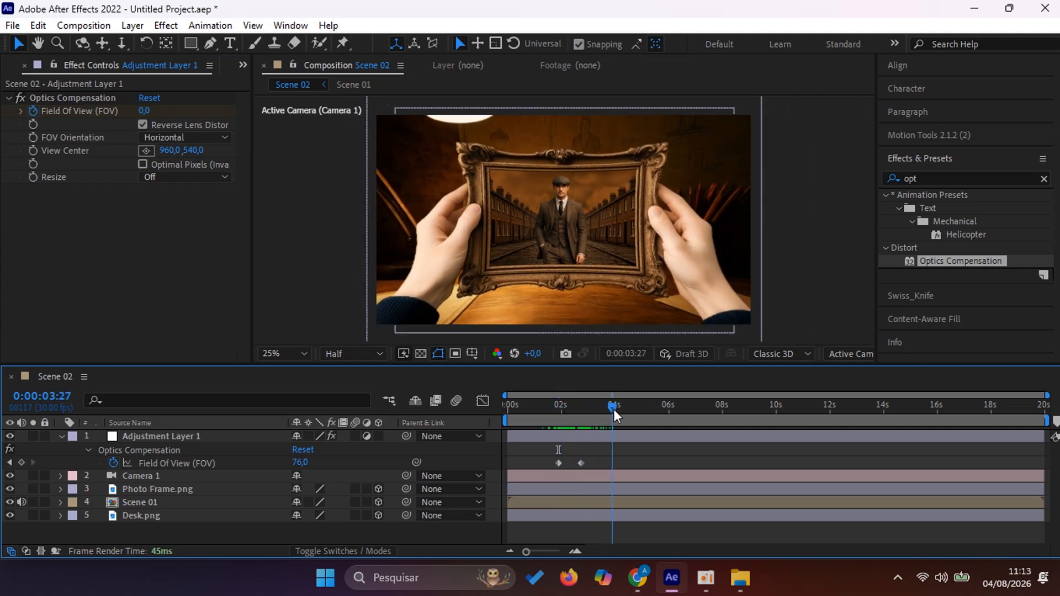
left_click(558, 464)
key("ctrl+v")
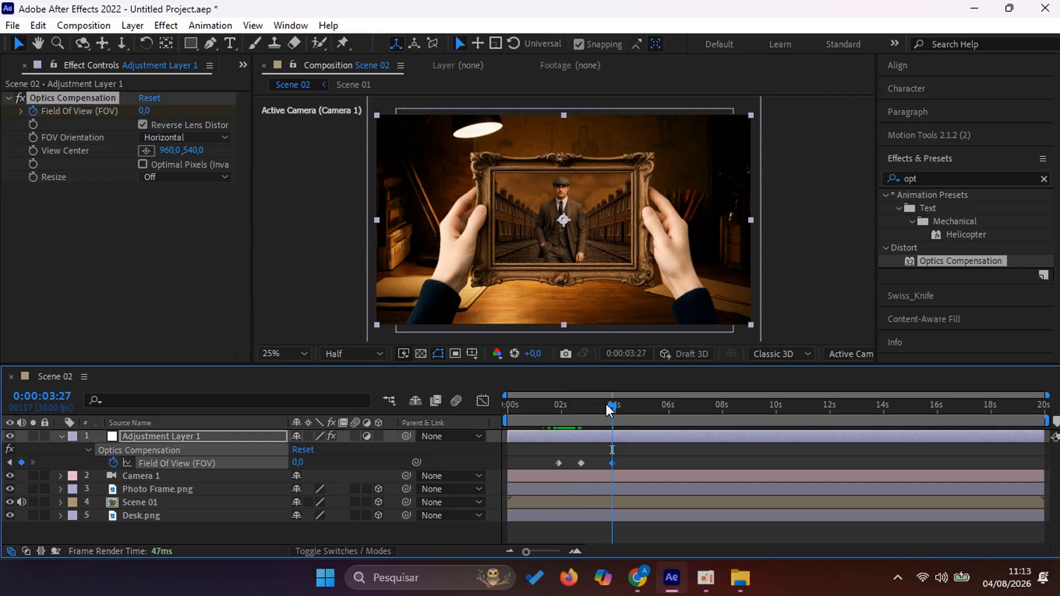
- Shift the three Field Of View keyframes earlier so the first sits at 0:00:01:21, and reveal Camera 1's keyframes for comparison
left_click_drag(611, 411, 554, 415)
left_click_drag(624, 461, 562, 469)
left_click(566, 478)
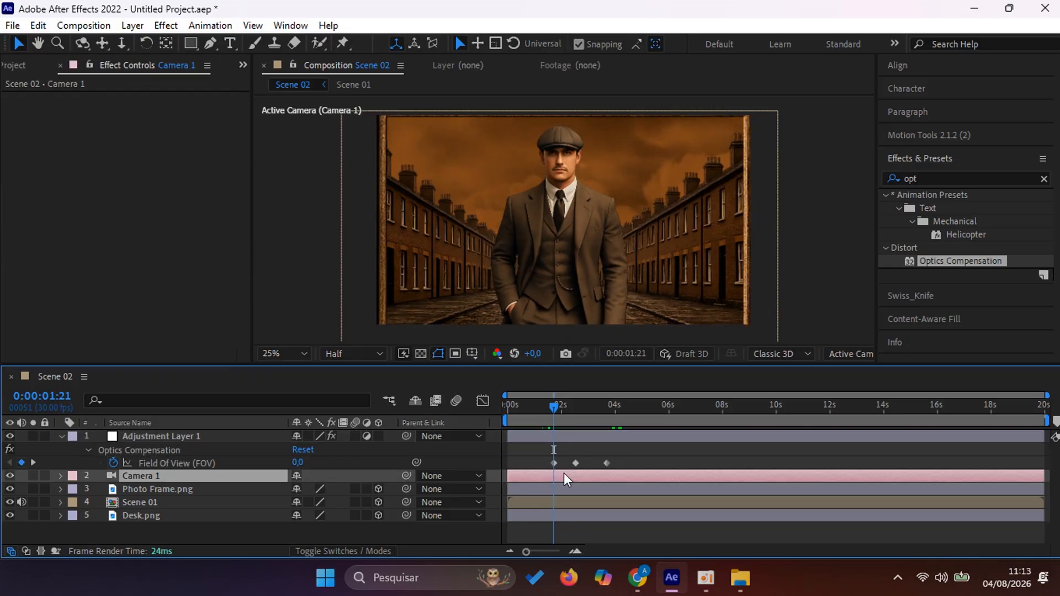
key("u")
- Select all three Field Of View (FOV) keyframes and ease them
left_click_drag(610, 467, 552, 470)
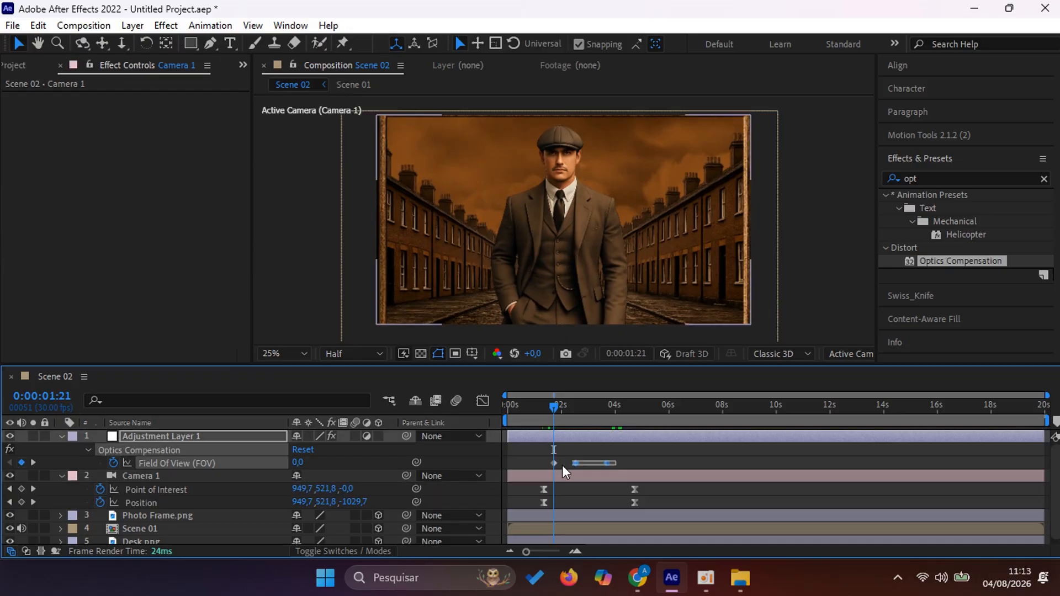
right_click(554, 463)
left_click(619, 437)
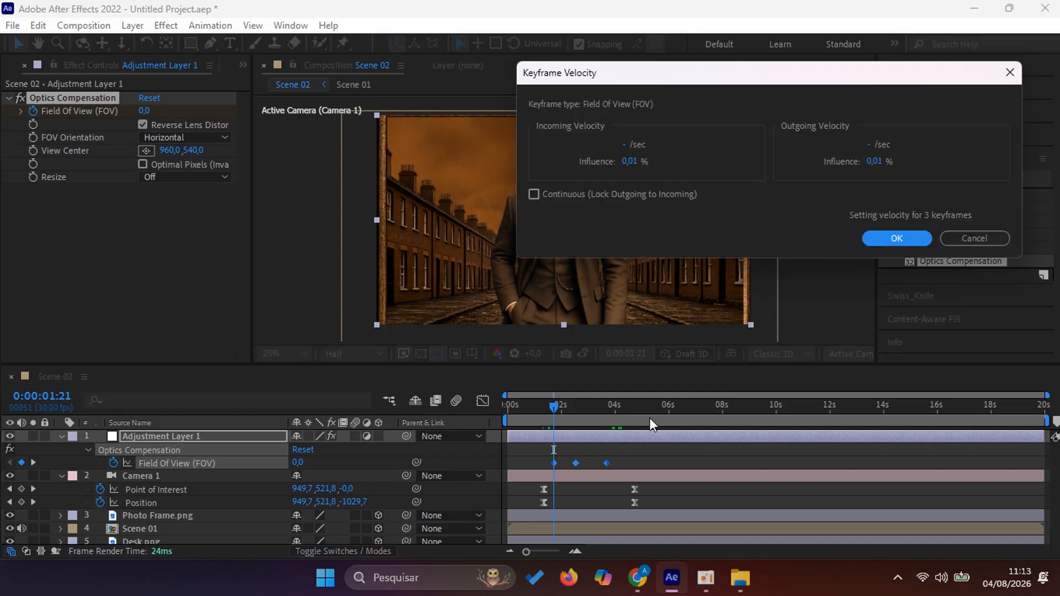
left_click(972, 238)
right_click(606, 471)
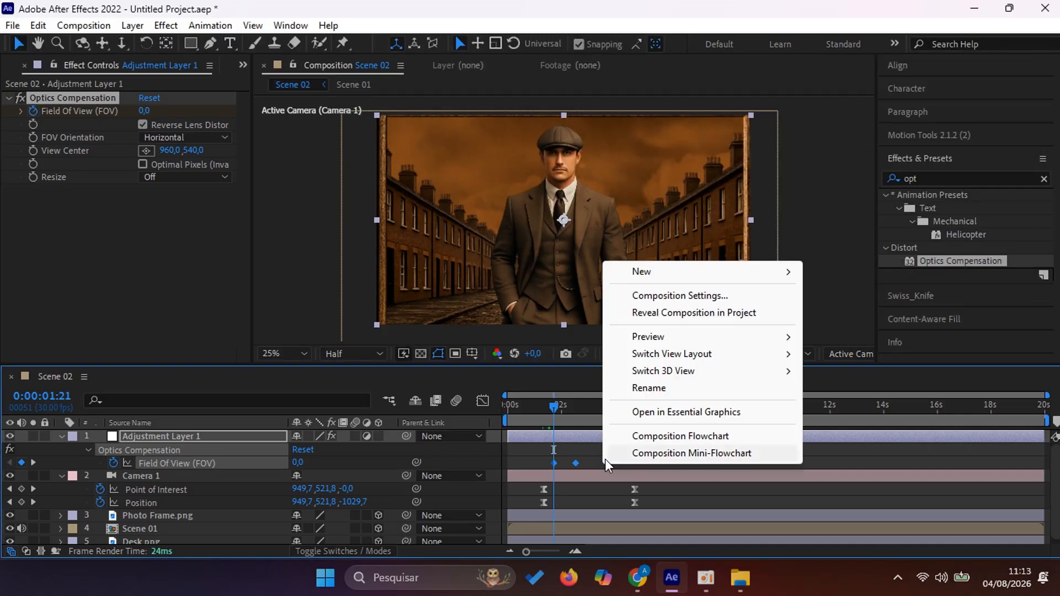
right_click(575, 464)
mouse_move(653, 450)
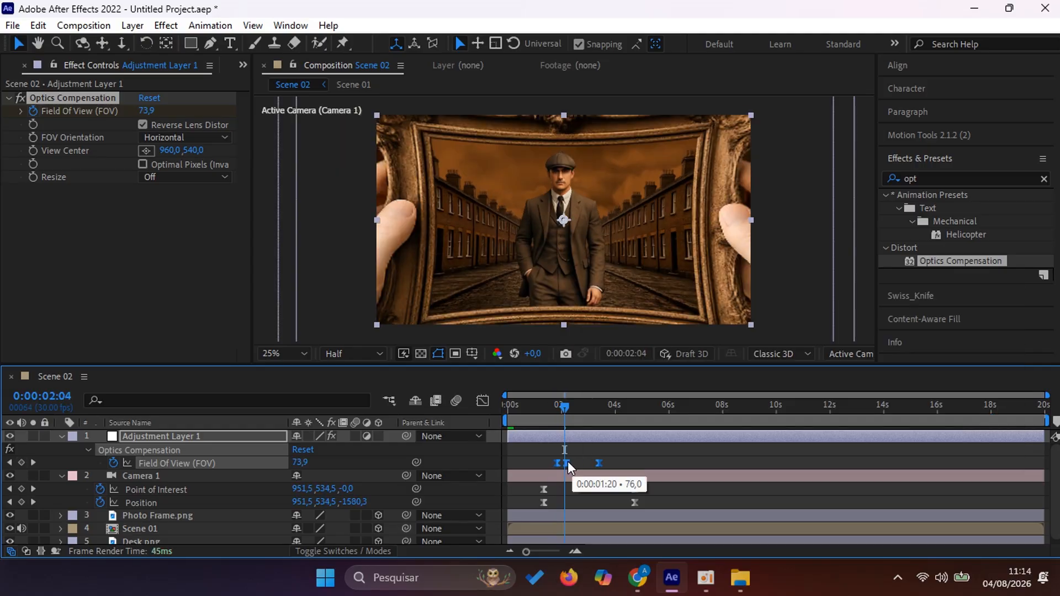
- Shift the eased Field Of View keyframes slightly earlier and preview the lens distortion from 0:00:01:01
left_click_drag(568, 463, 564, 464)
left_click_drag(565, 410, 536, 418)
key("space")
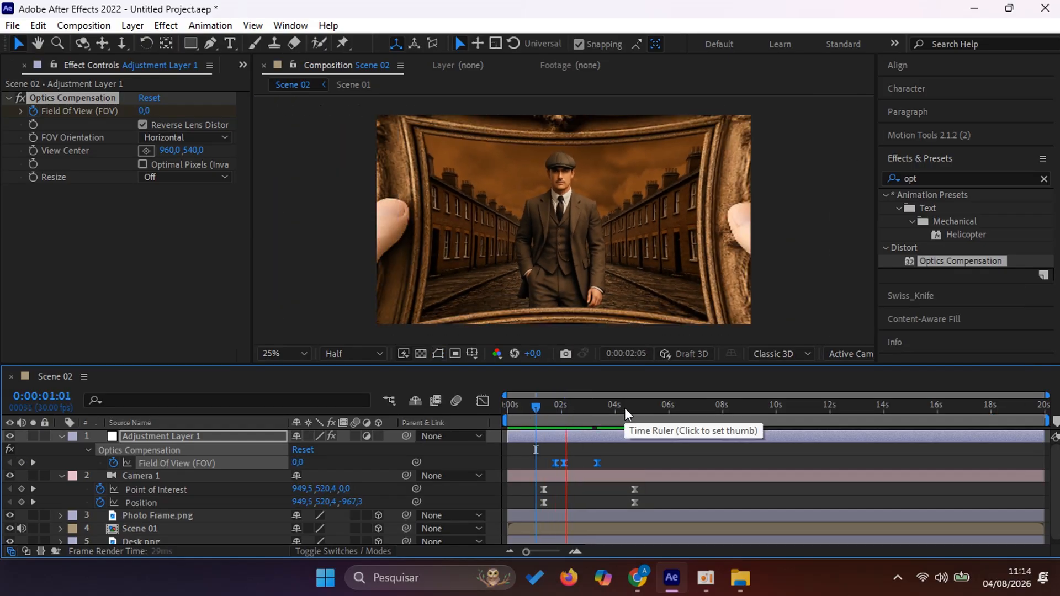
- Align the first Field Of View (FOV) keyframe with Camera 1's first keyframes and preview the distortion from 0:00:01:07
key("space")
left_click_drag(527, 552, 552, 552)
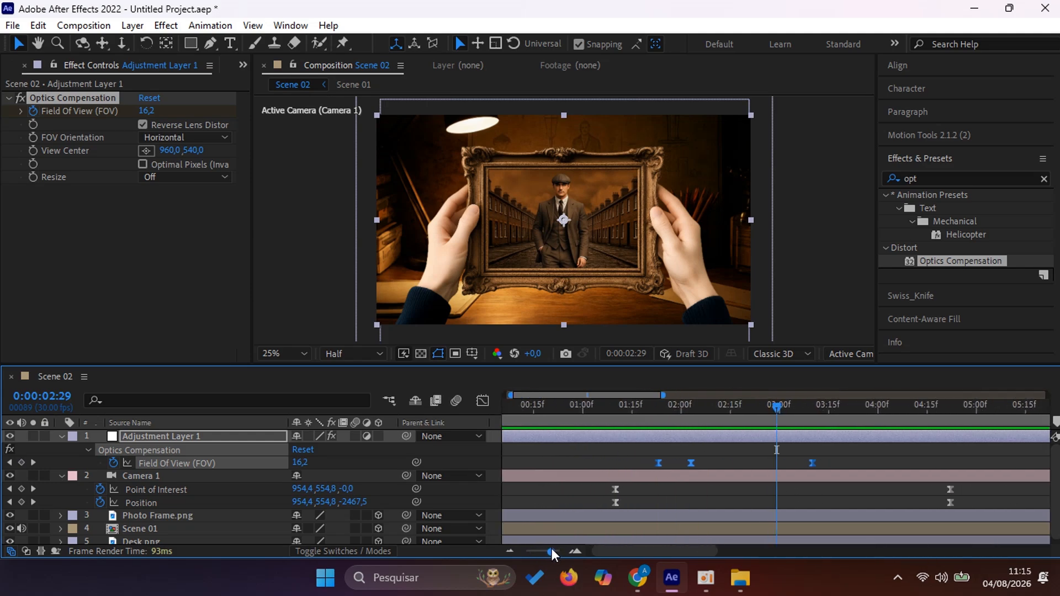
left_click_drag(658, 463, 616, 463)
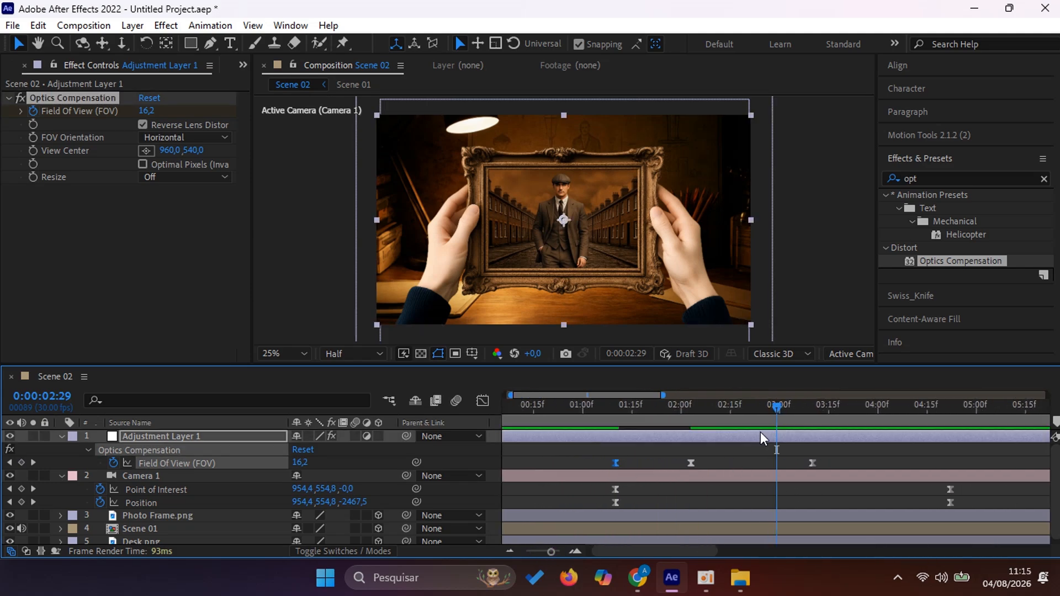
left_click(753, 418)
left_click_drag(667, 418, 605, 421)
key("space")
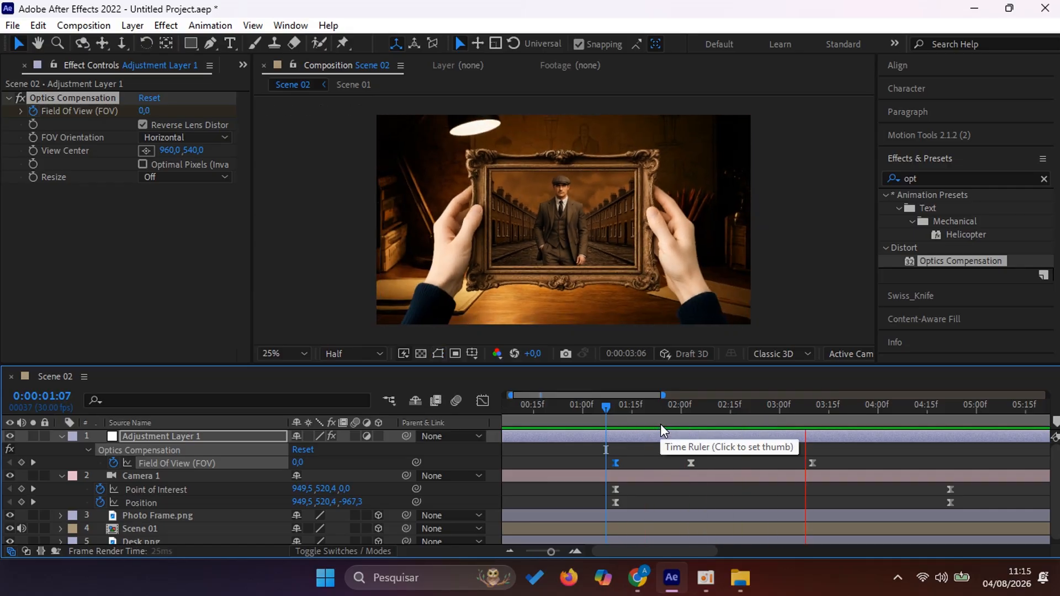
- Set the middle Field Of View (FOV) keyframe at 0:00:02:03 to 60 and preview from 0:00:01:05
left_click_drag(824, 428, 697, 444)
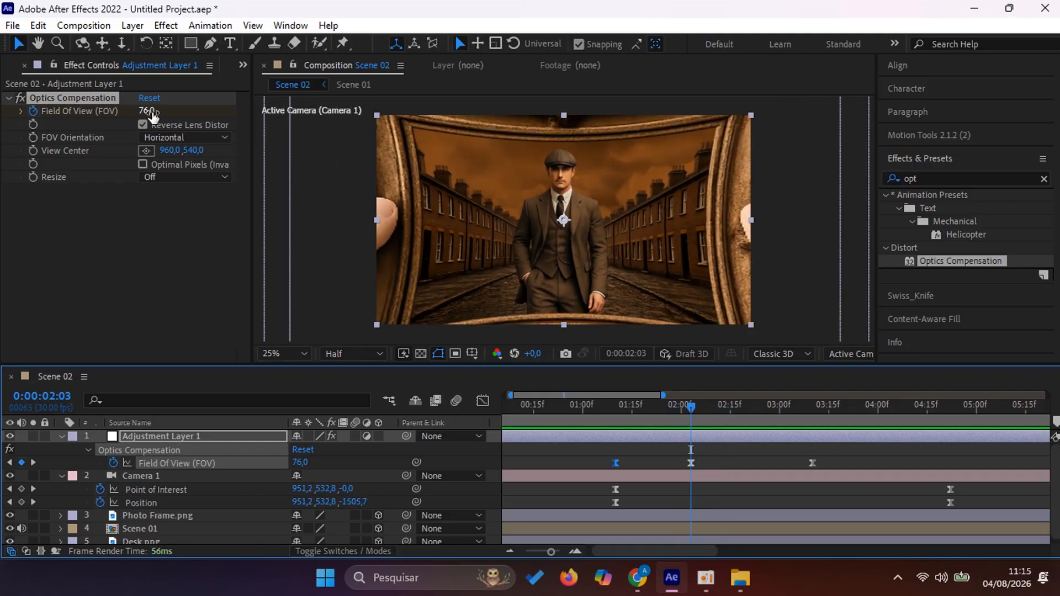
left_click(150, 112)
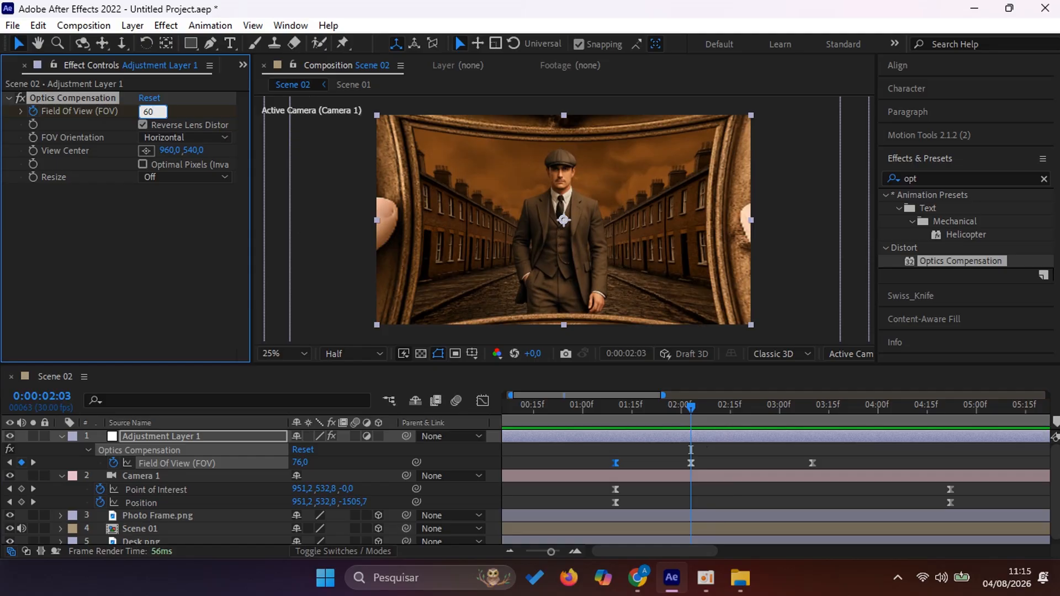
key("Return")
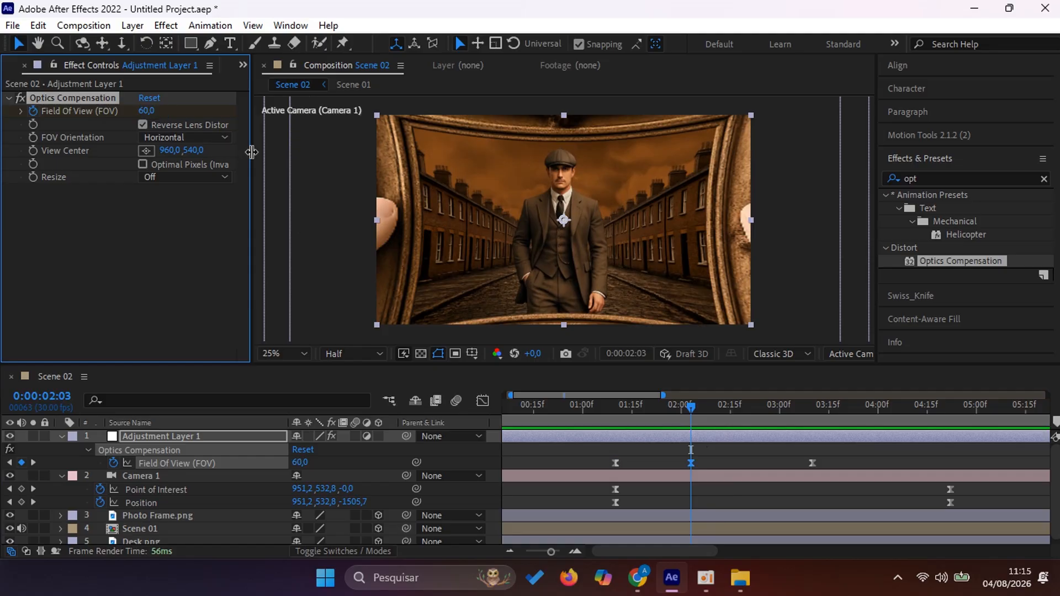
left_click(697, 418)
key("space")
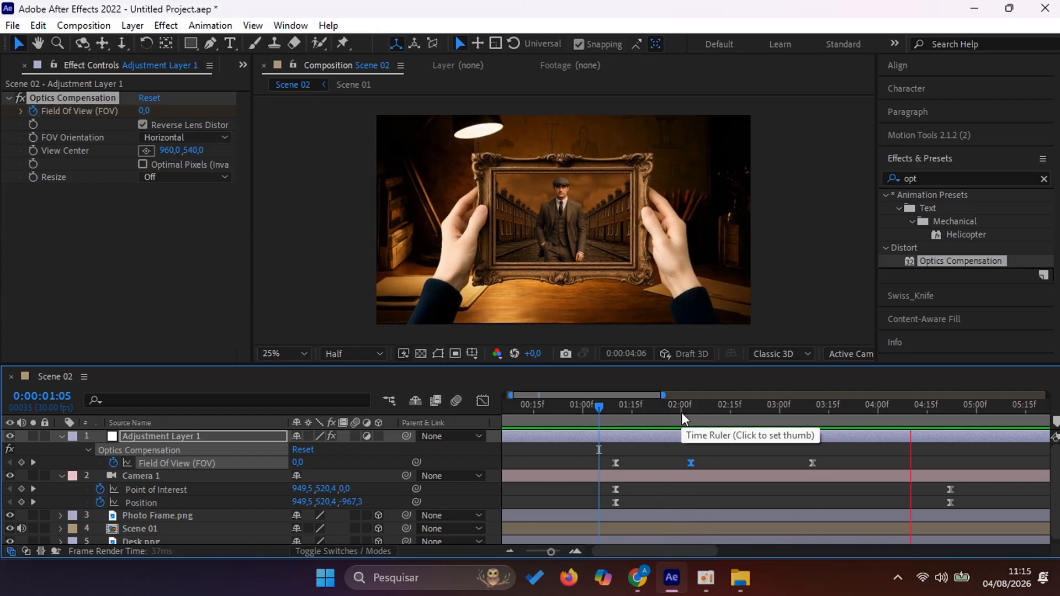
- End the Scene 02 work area at the last camera keyframes, 0:00:04:22, and preview the animation from the start
left_click(951, 418)
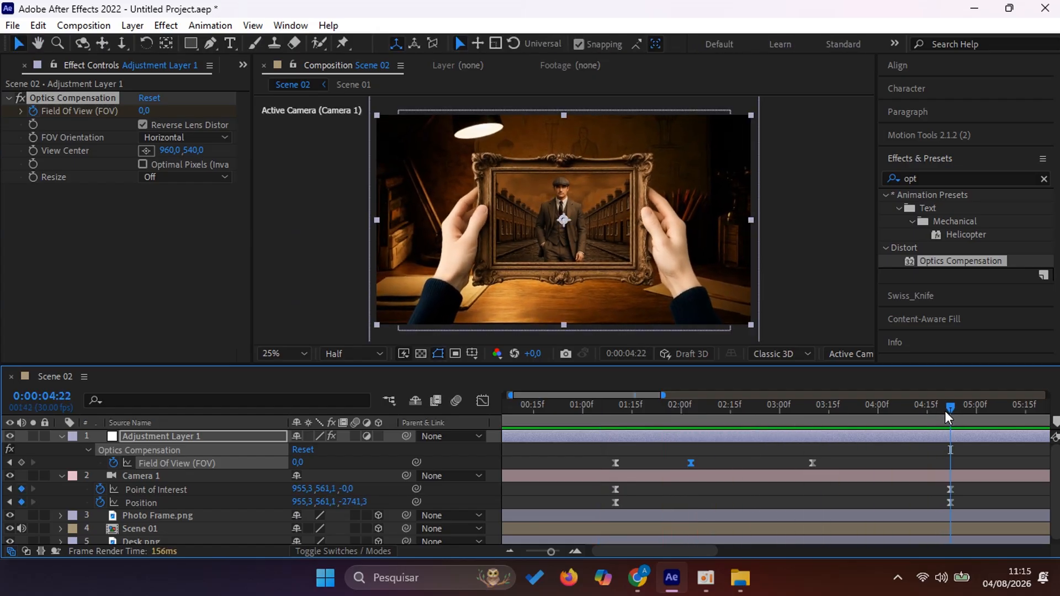
left_click_drag(550, 551, 525, 551)
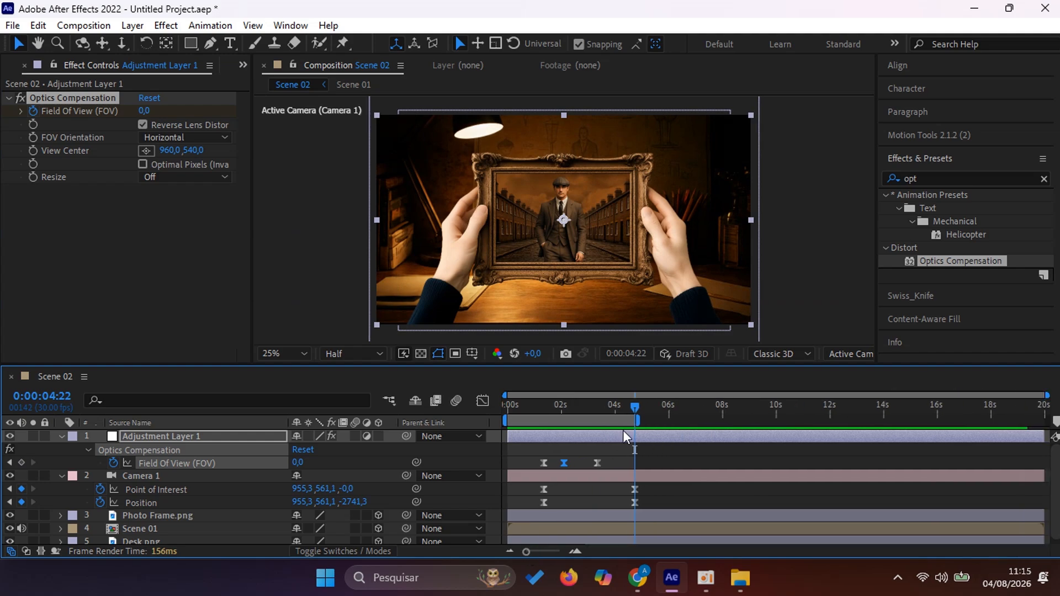
left_click_drag(635, 409, 487, 428)
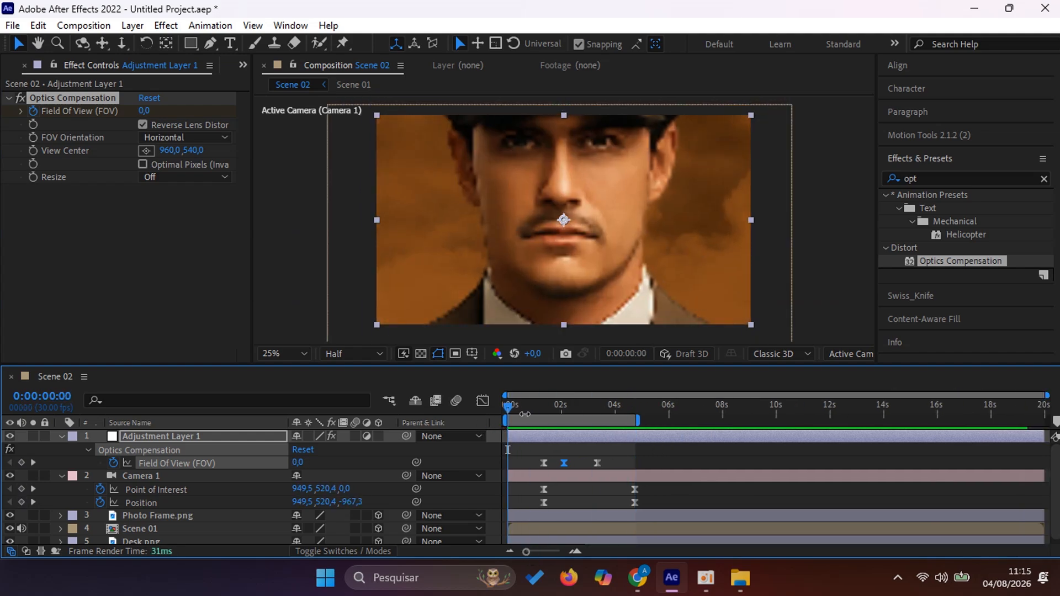
key("space")
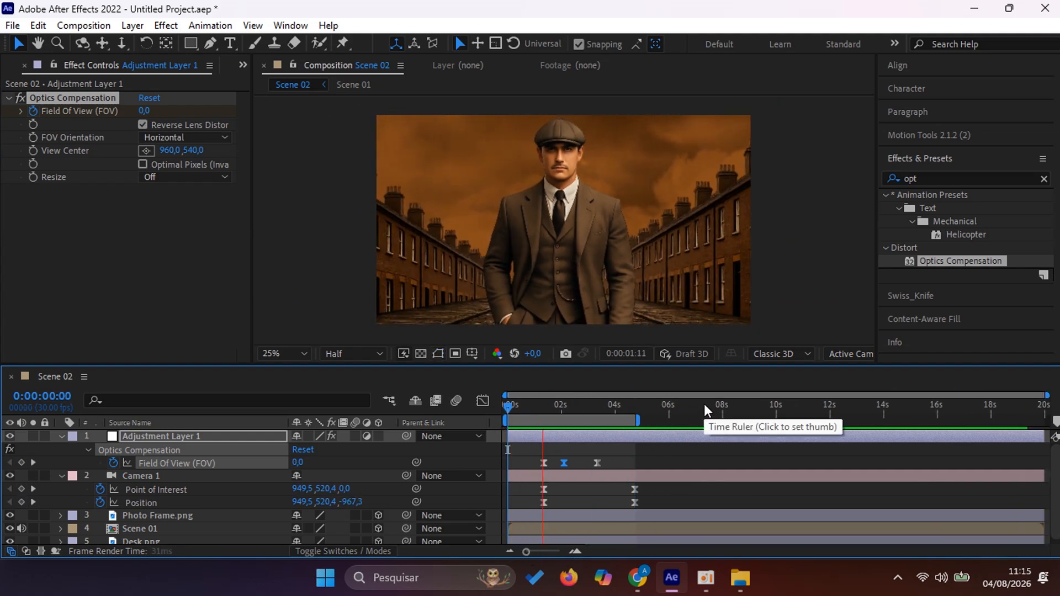